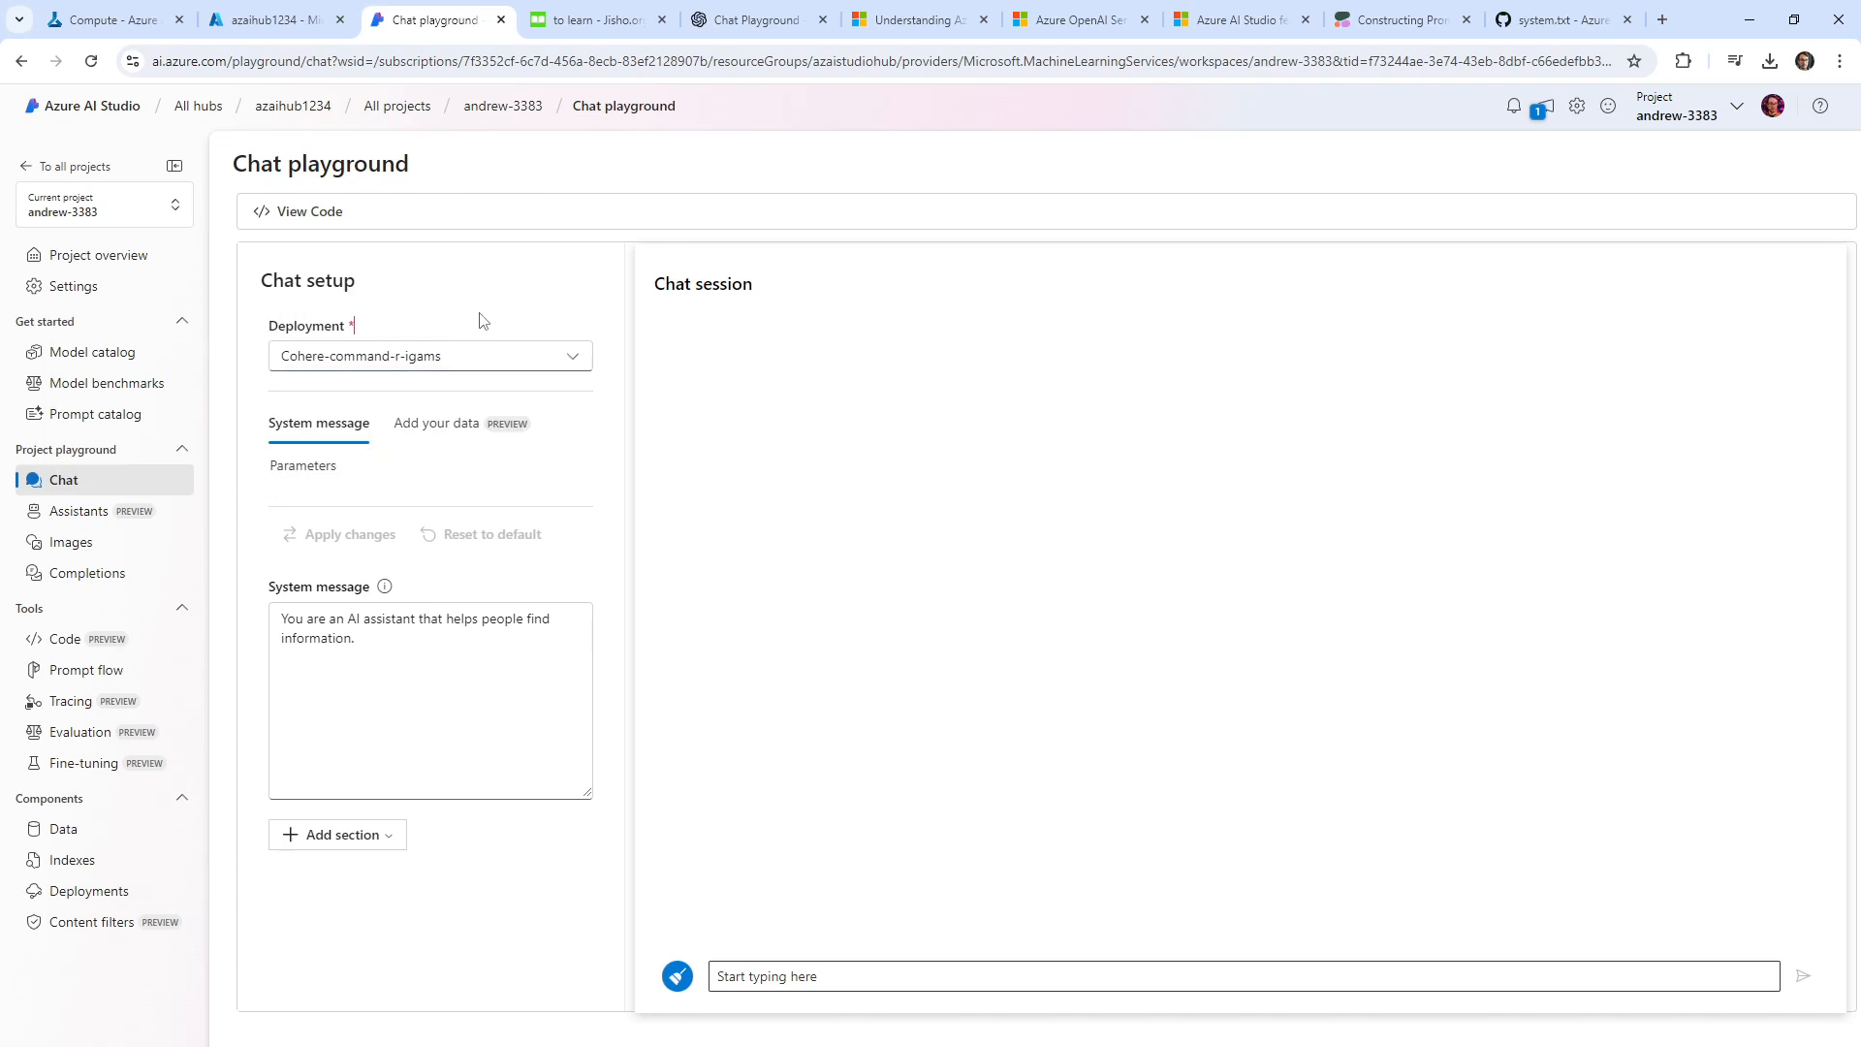
Compare the chat playground for the Cohere-command-r-igams and gpt-35-turbo deployments, leaving gpt-35-turbo selected.
left_click(454, 356)
mouse_move(482, 399)
left_click(485, 318)
left_click(453, 359)
left_click(441, 429)
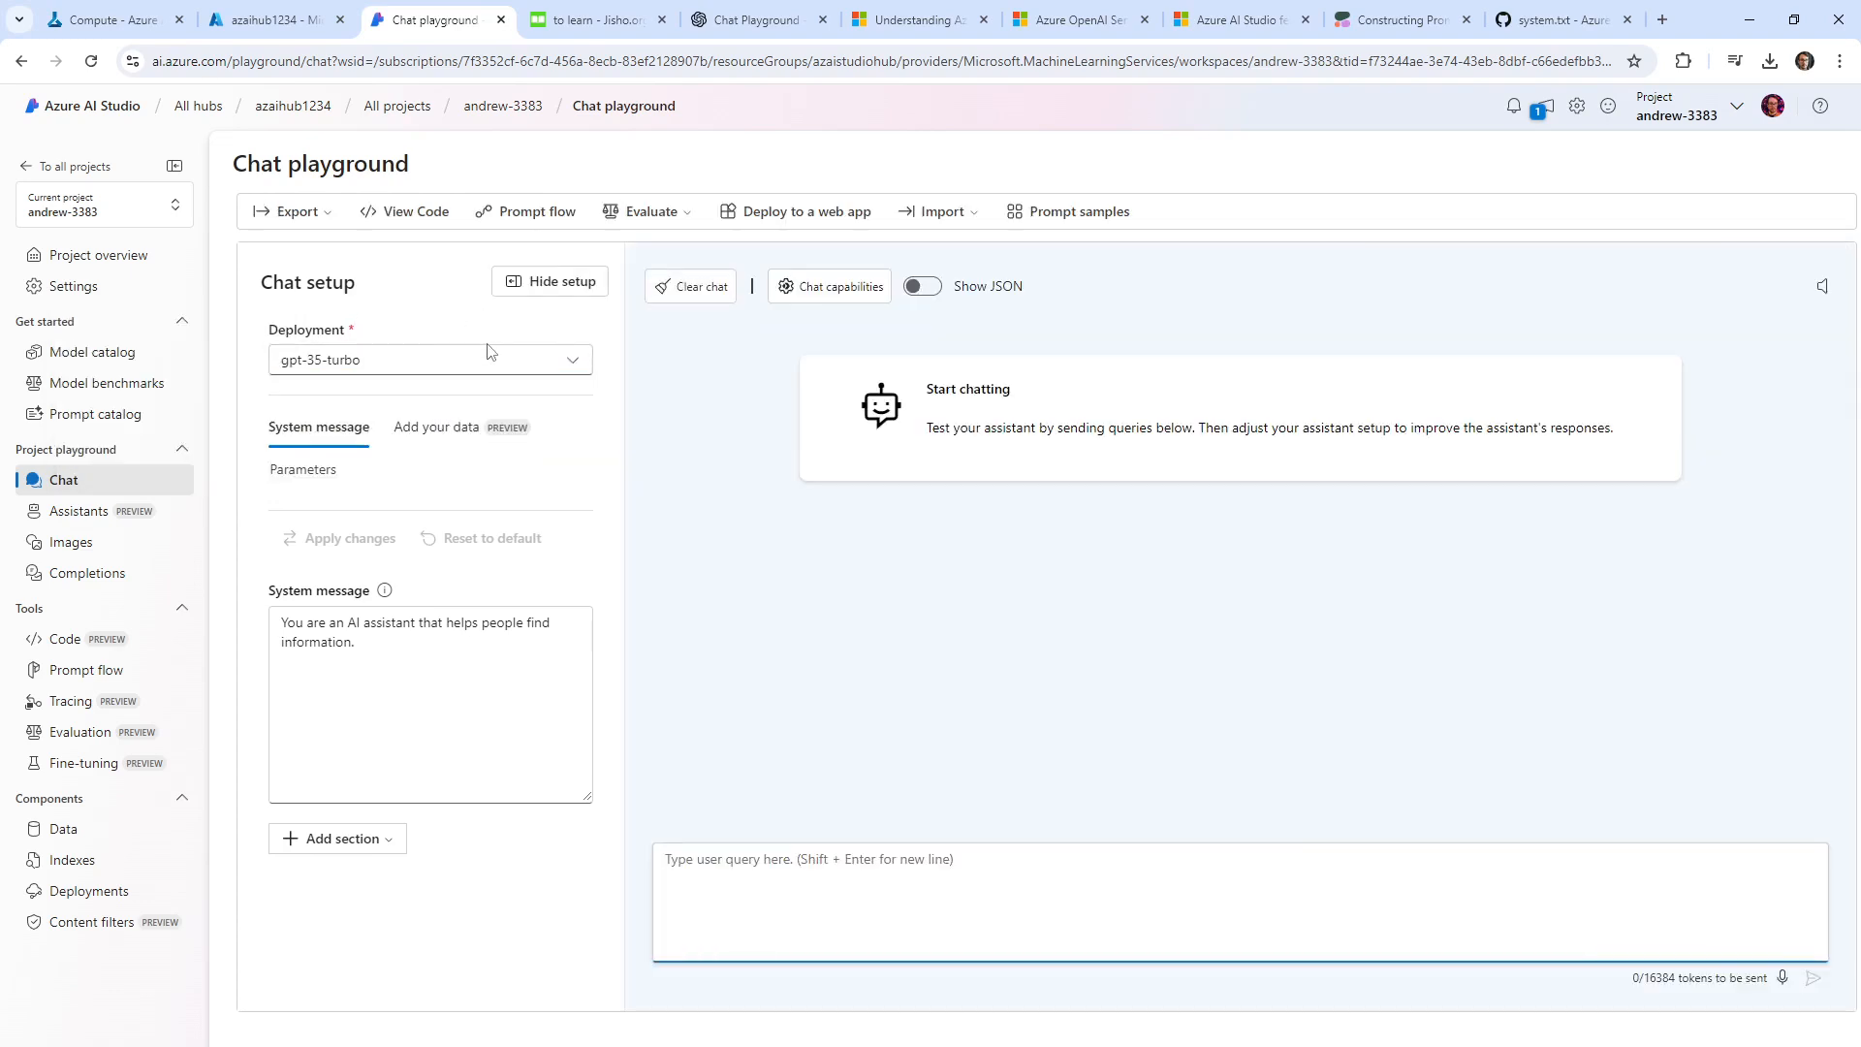
left_click(481, 365)
left_click(475, 393)
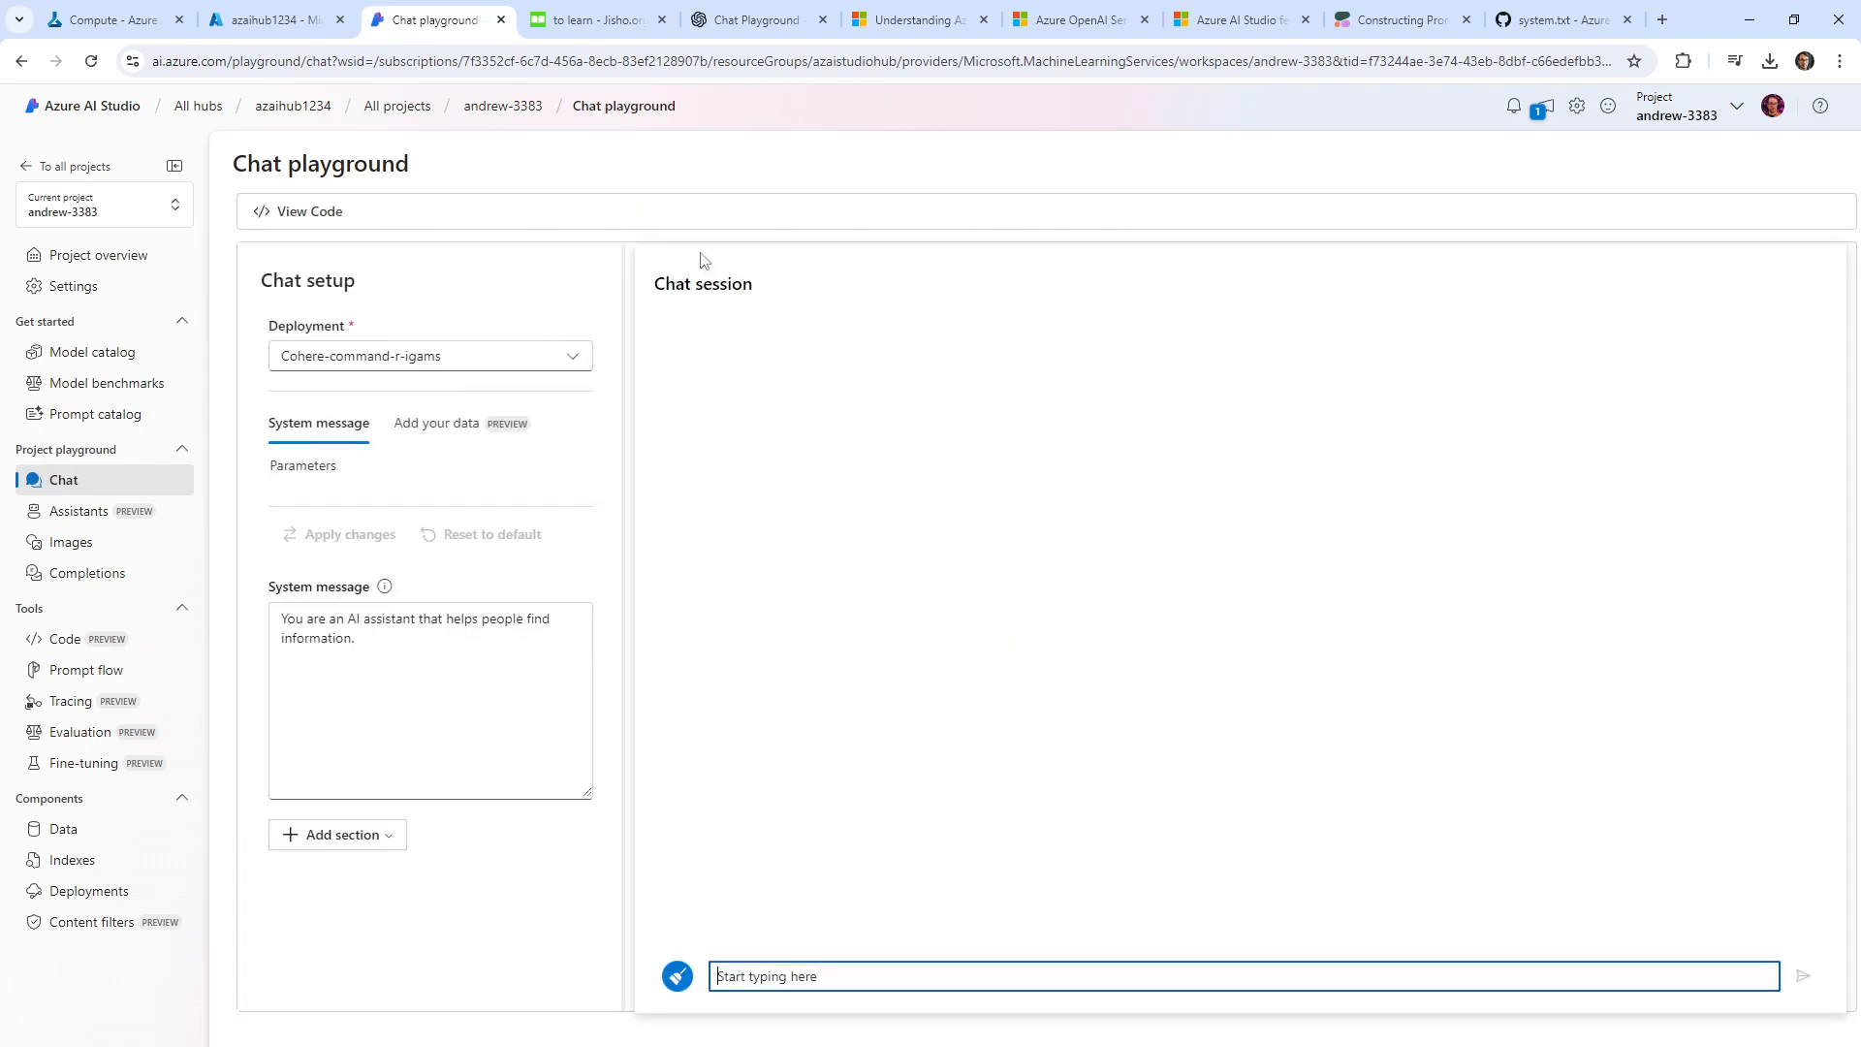
left_click(521, 356)
left_click(474, 424)
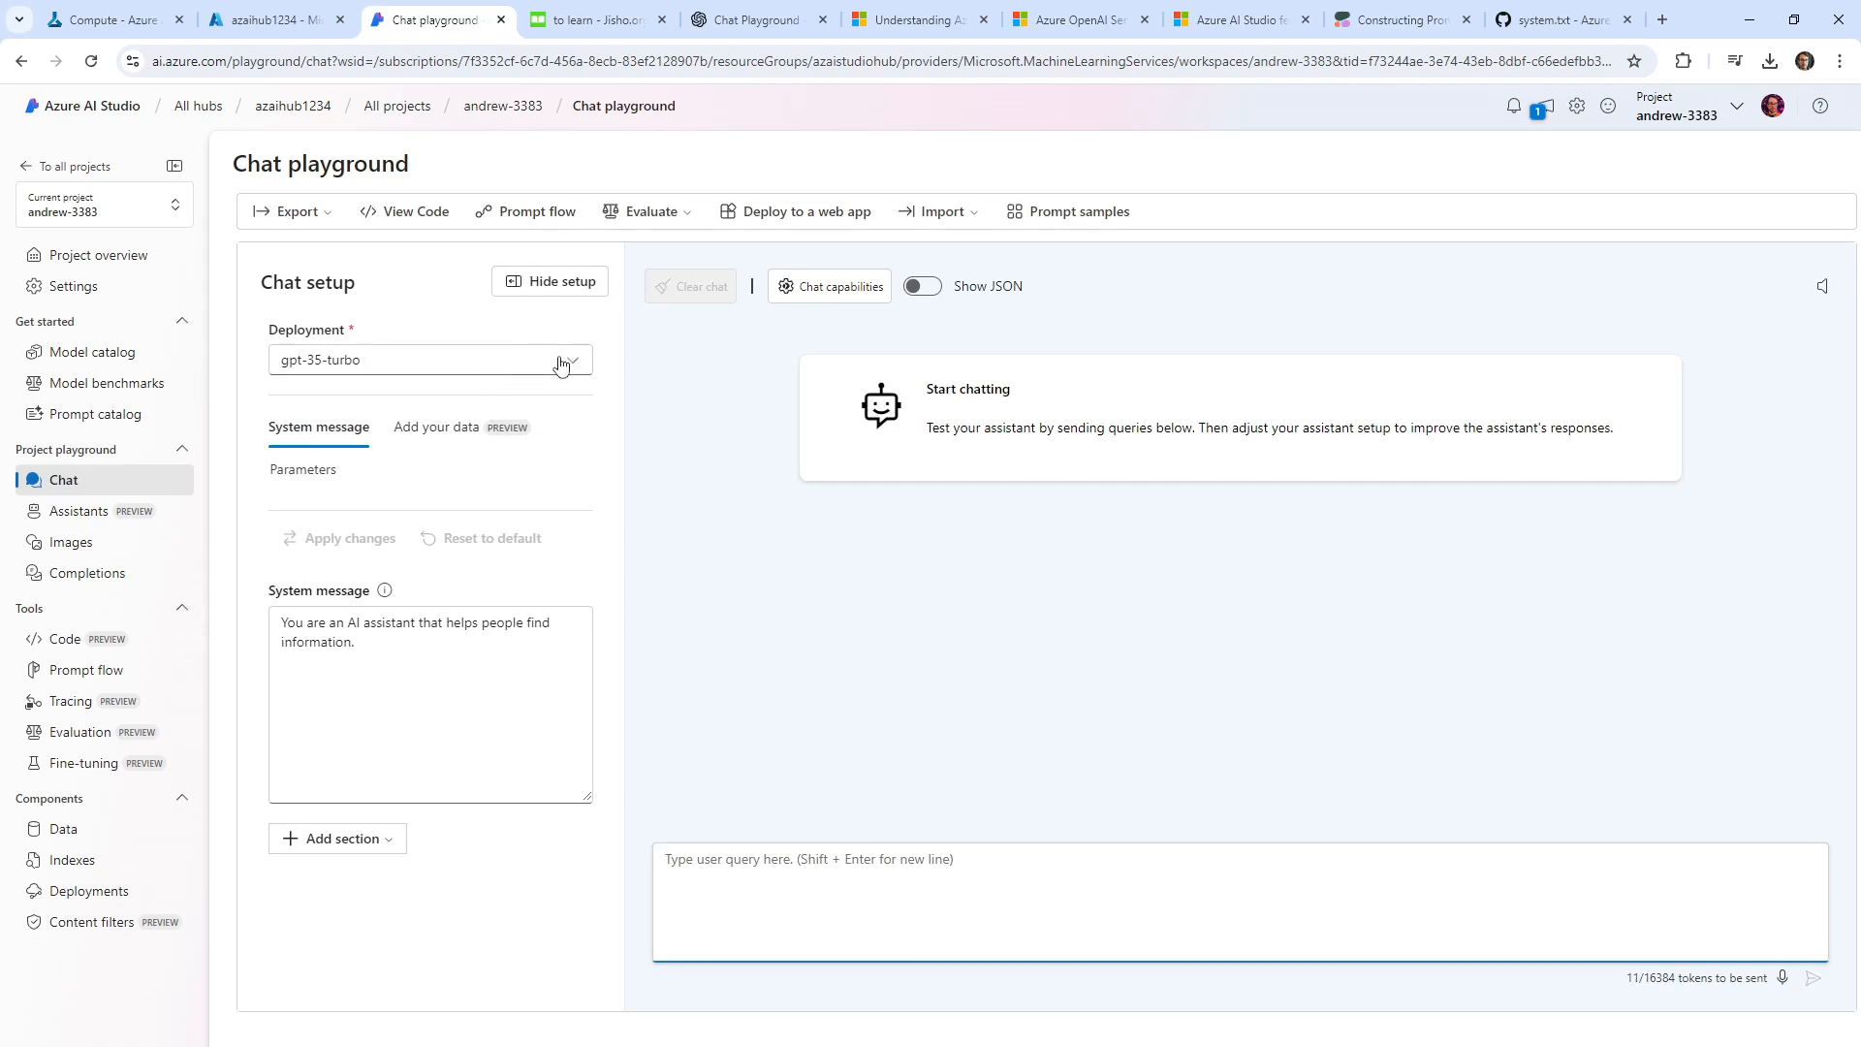
Check the evaluation options, then open the web app deployment form and read its Azure Active Directory authentication notice.
left_click(632, 222)
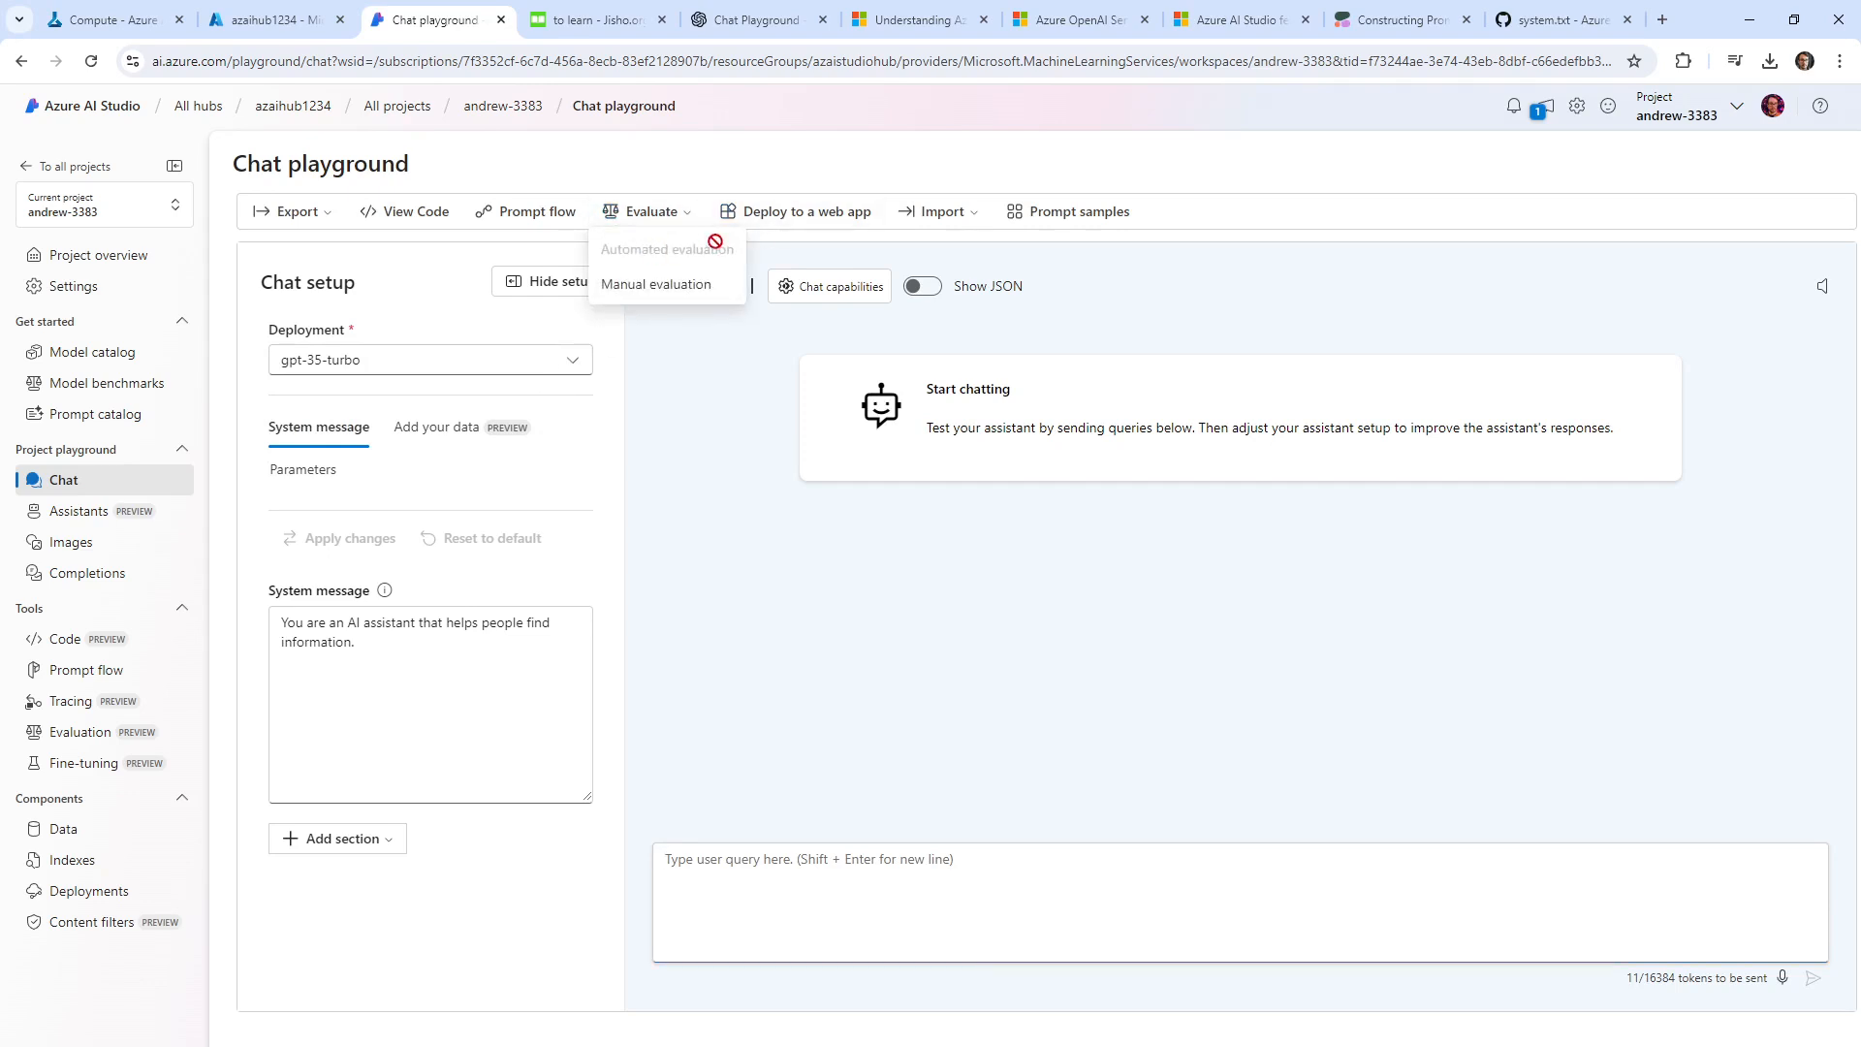
left_click(713, 193)
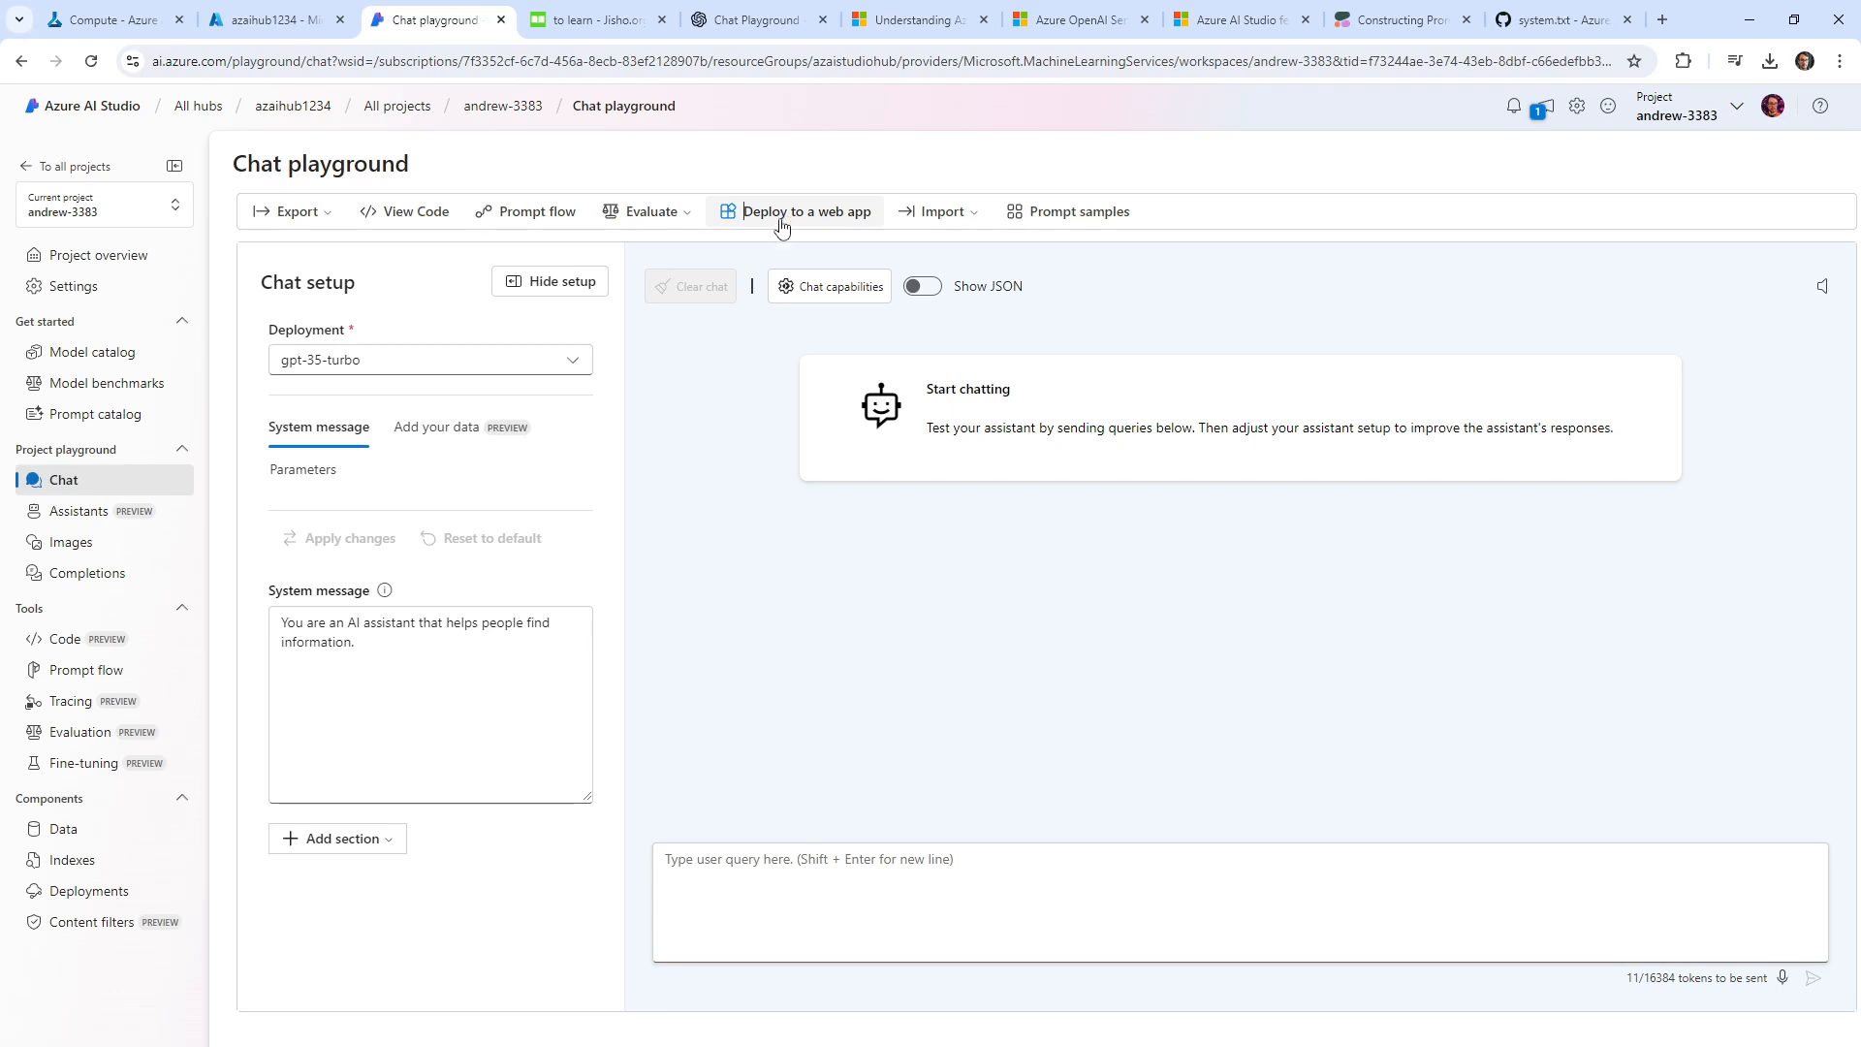
left_click(782, 226)
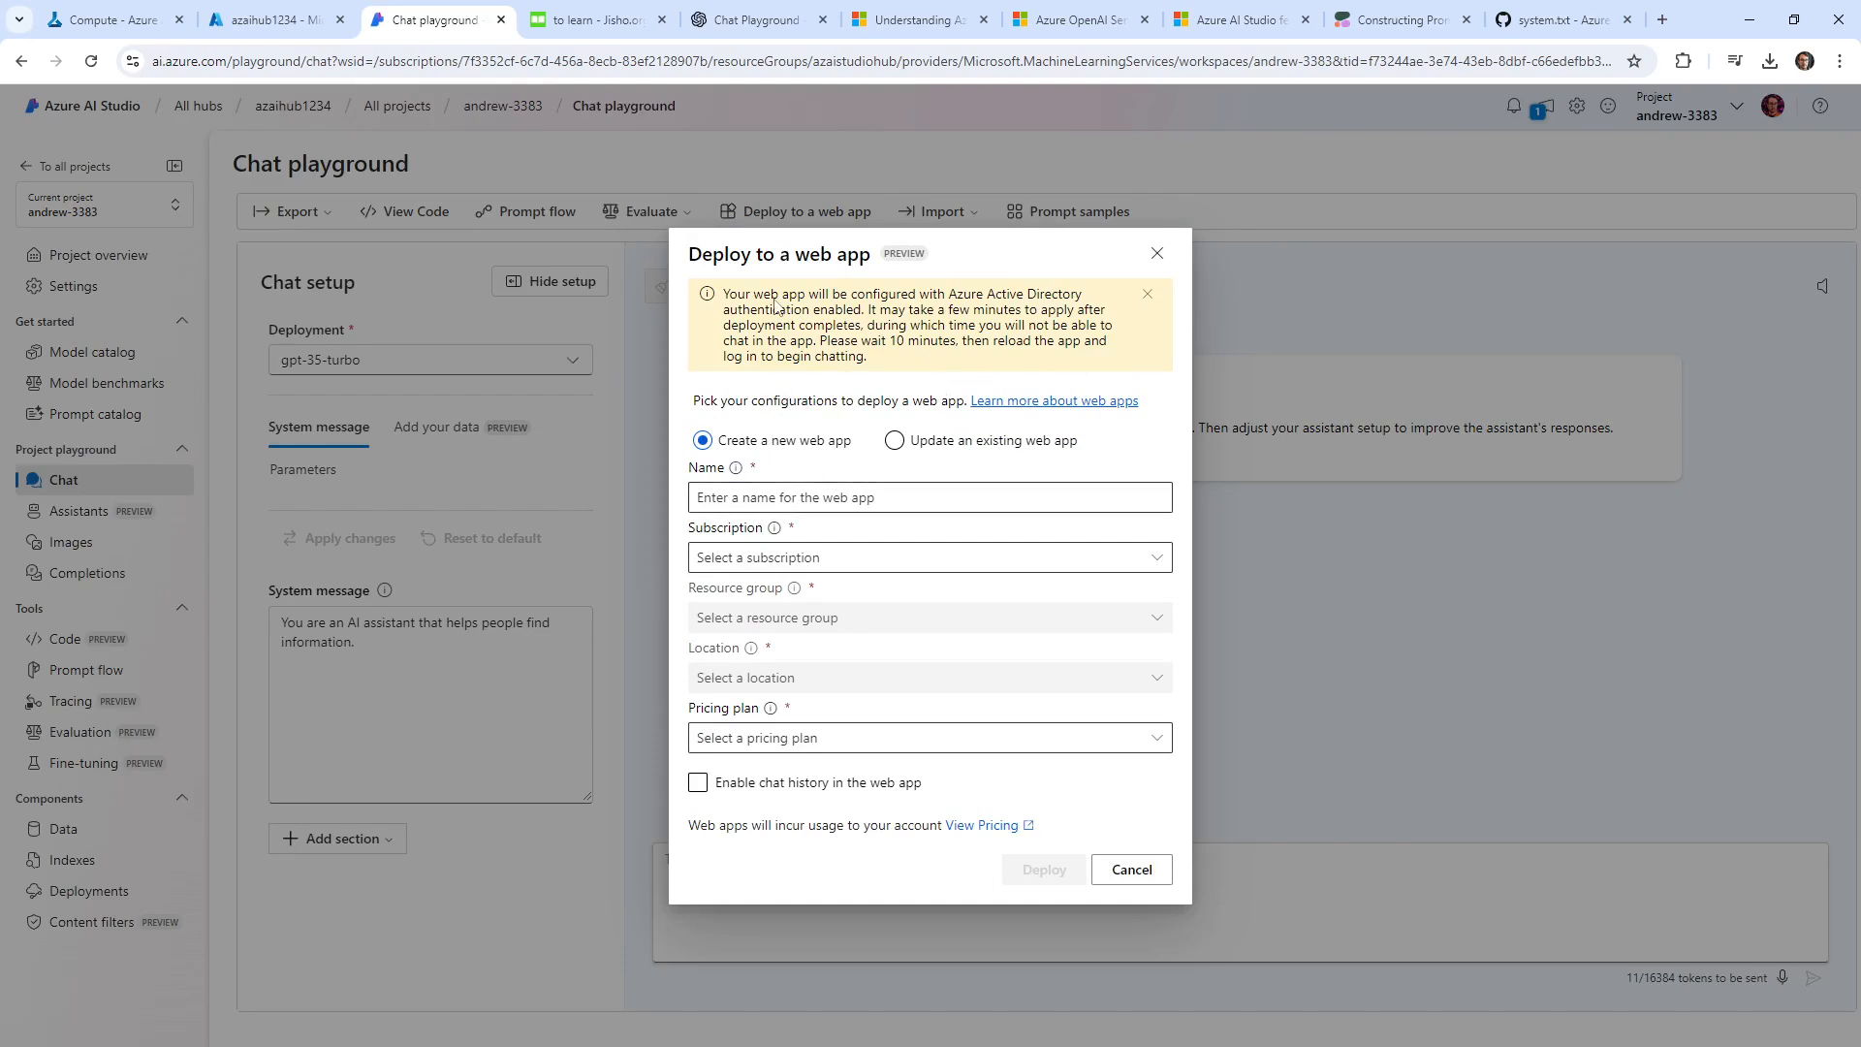
left_click_drag(761, 296, 1098, 294)
left_click(952, 299)
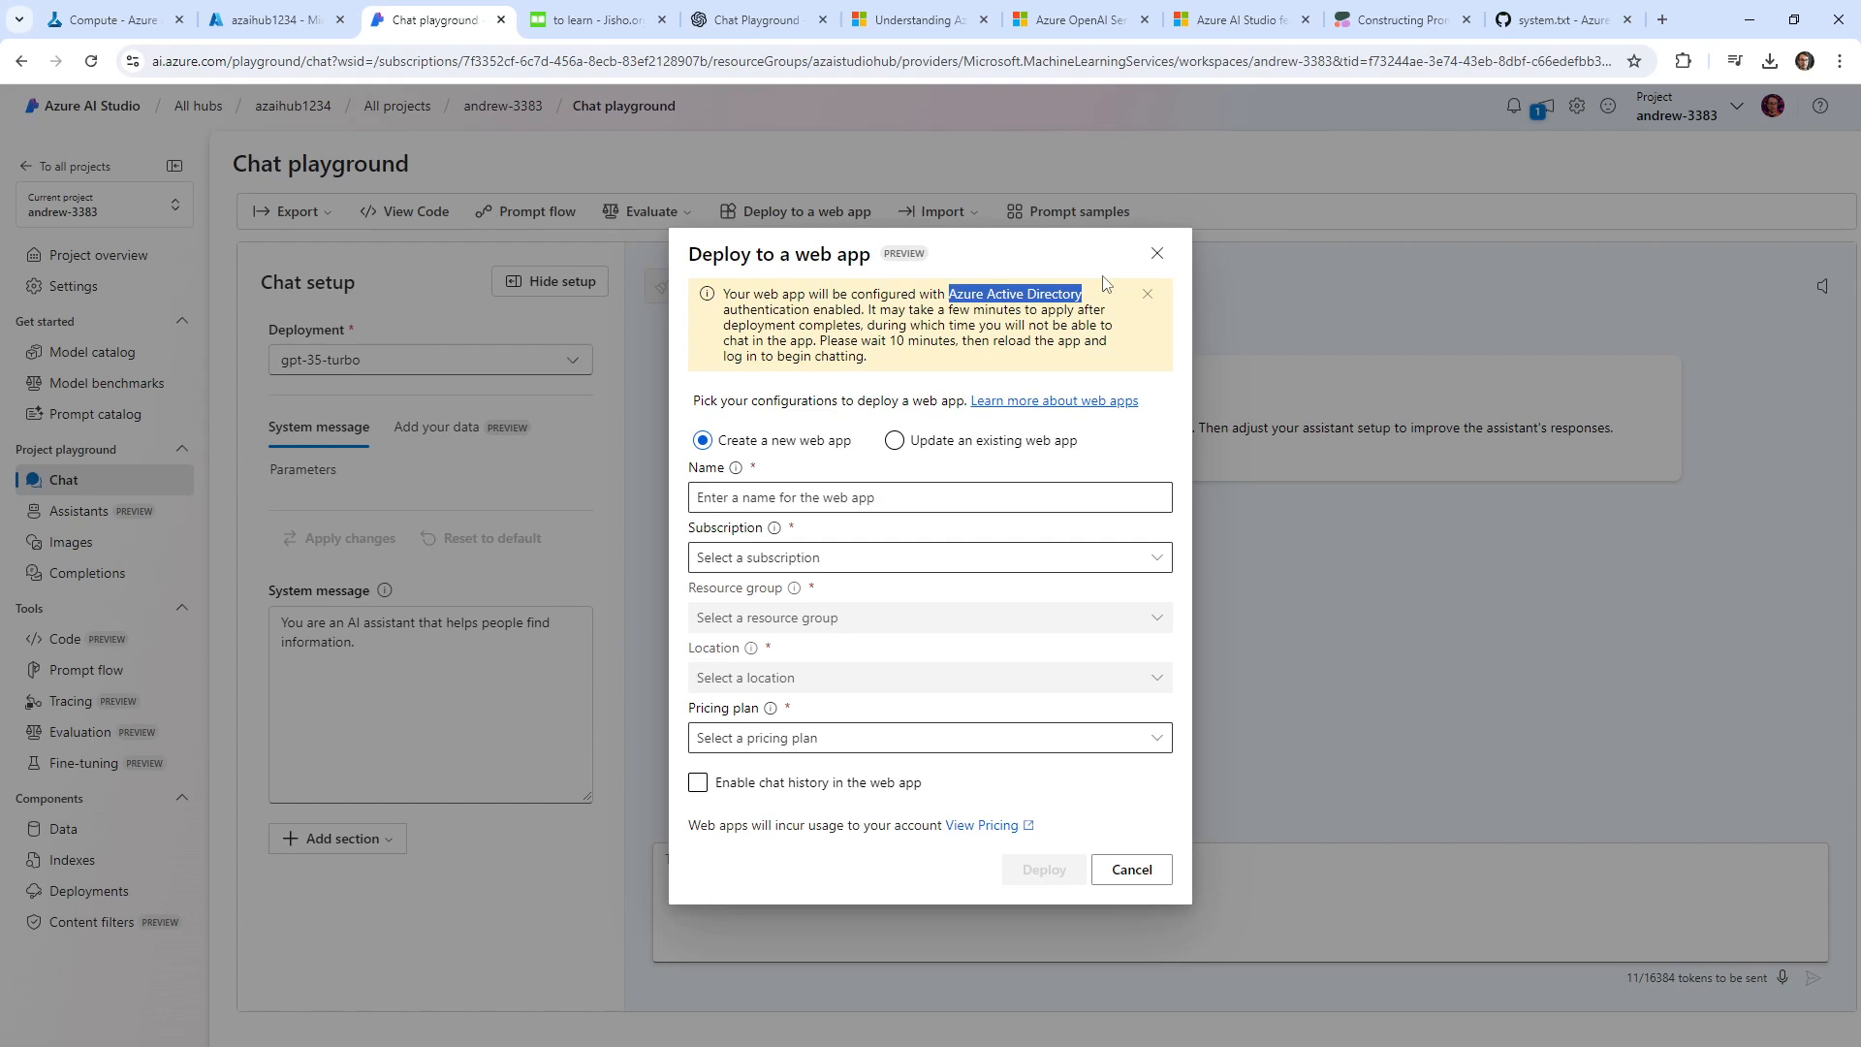
left_click(1010, 303)
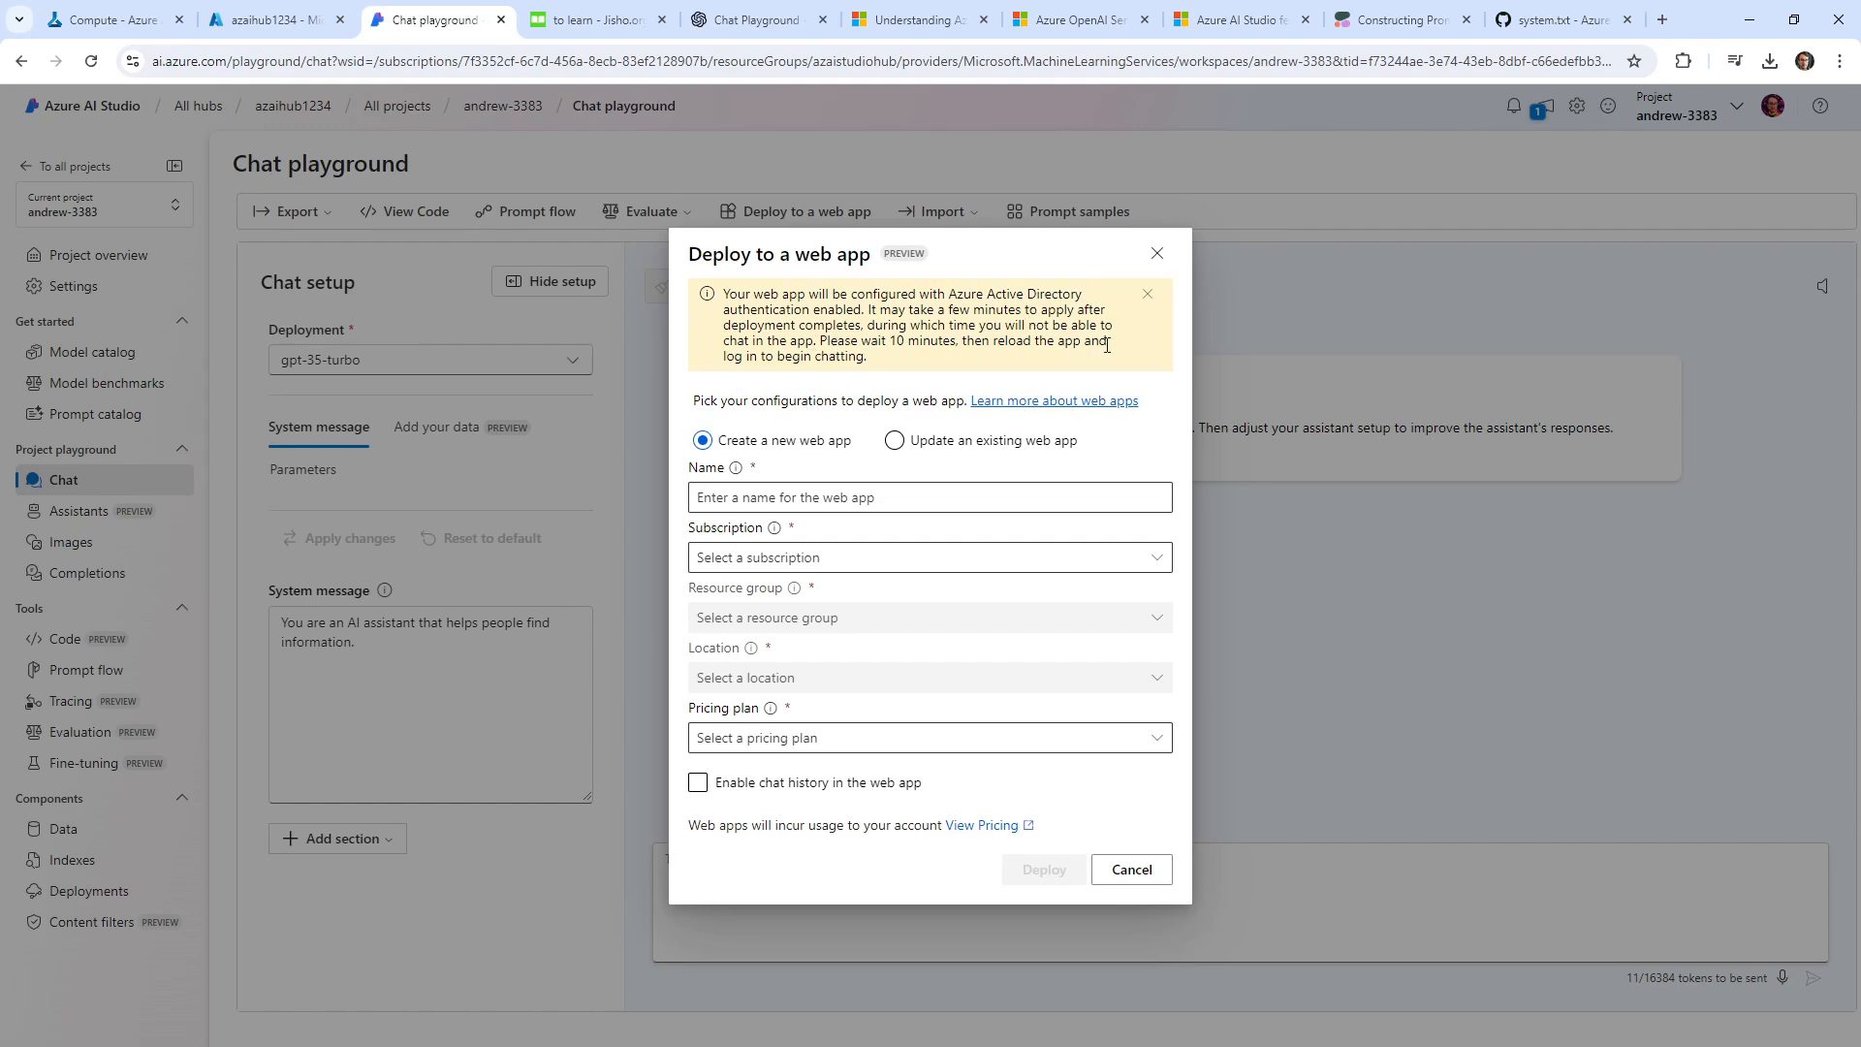
left_click(876, 492)
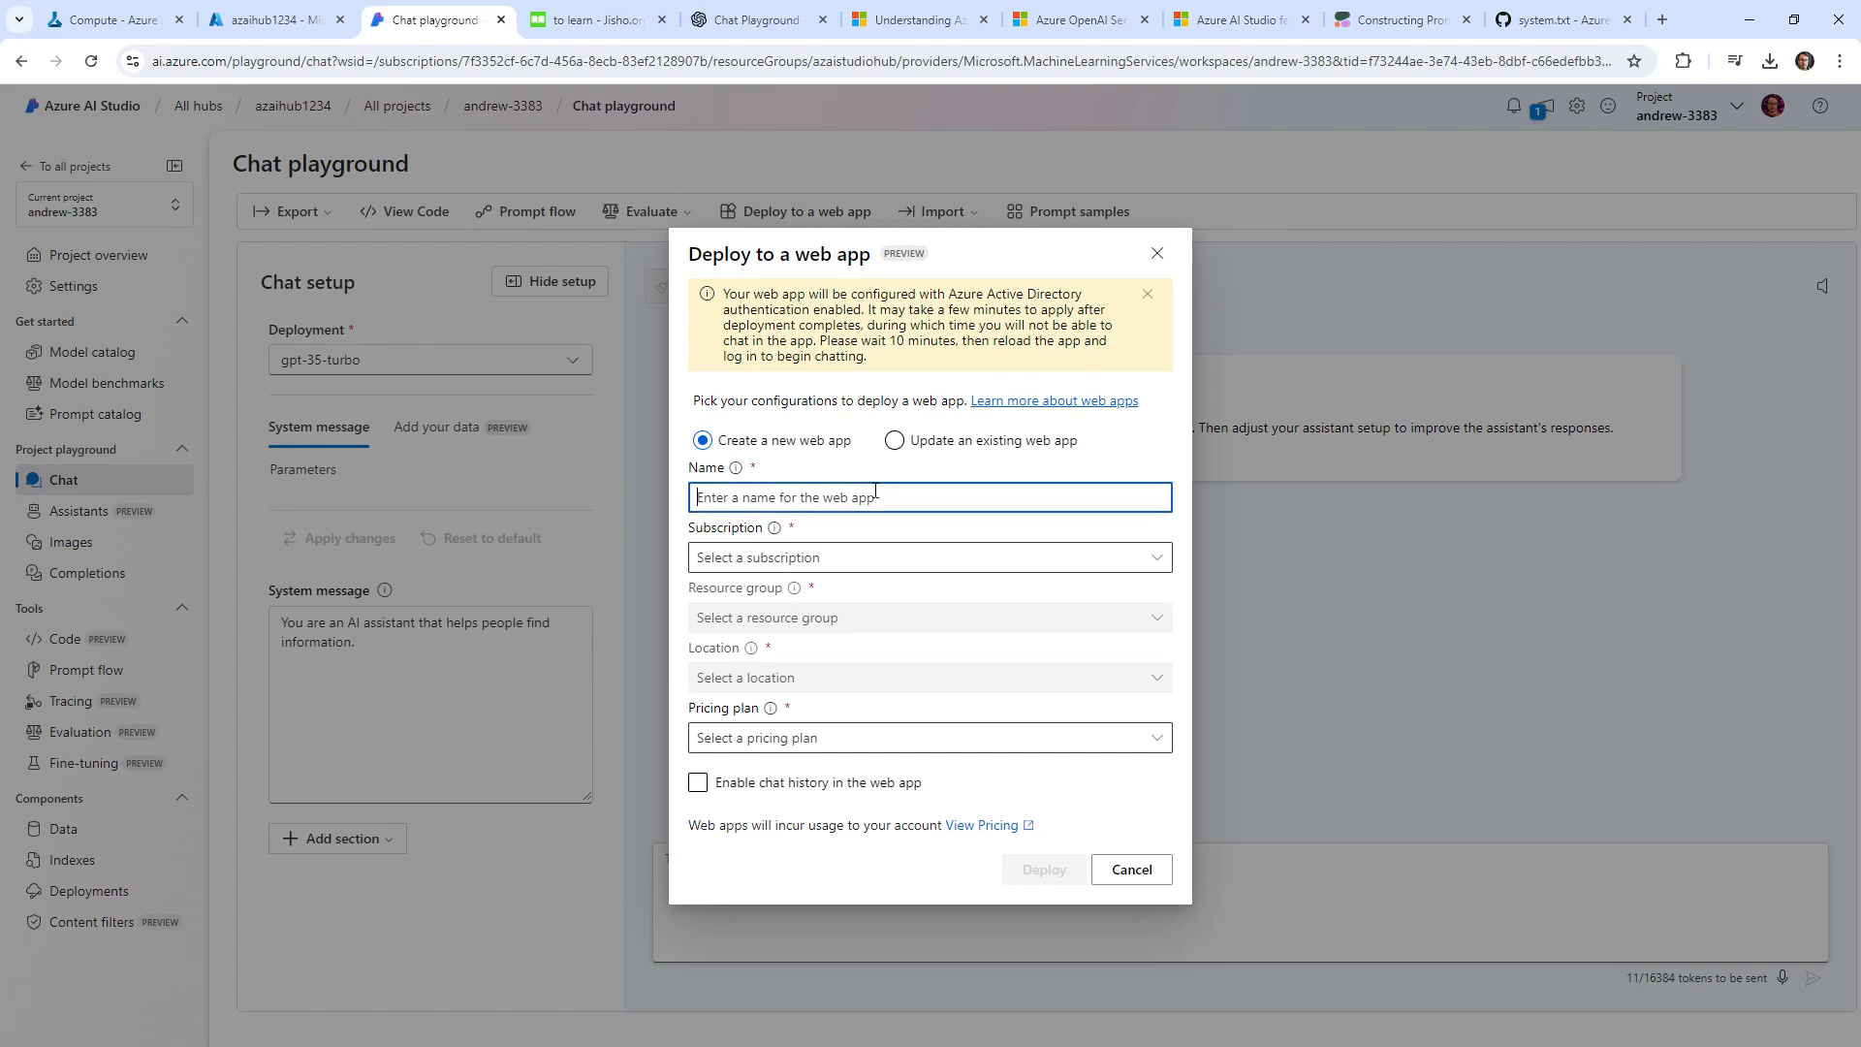
type("my-jp-teacher")
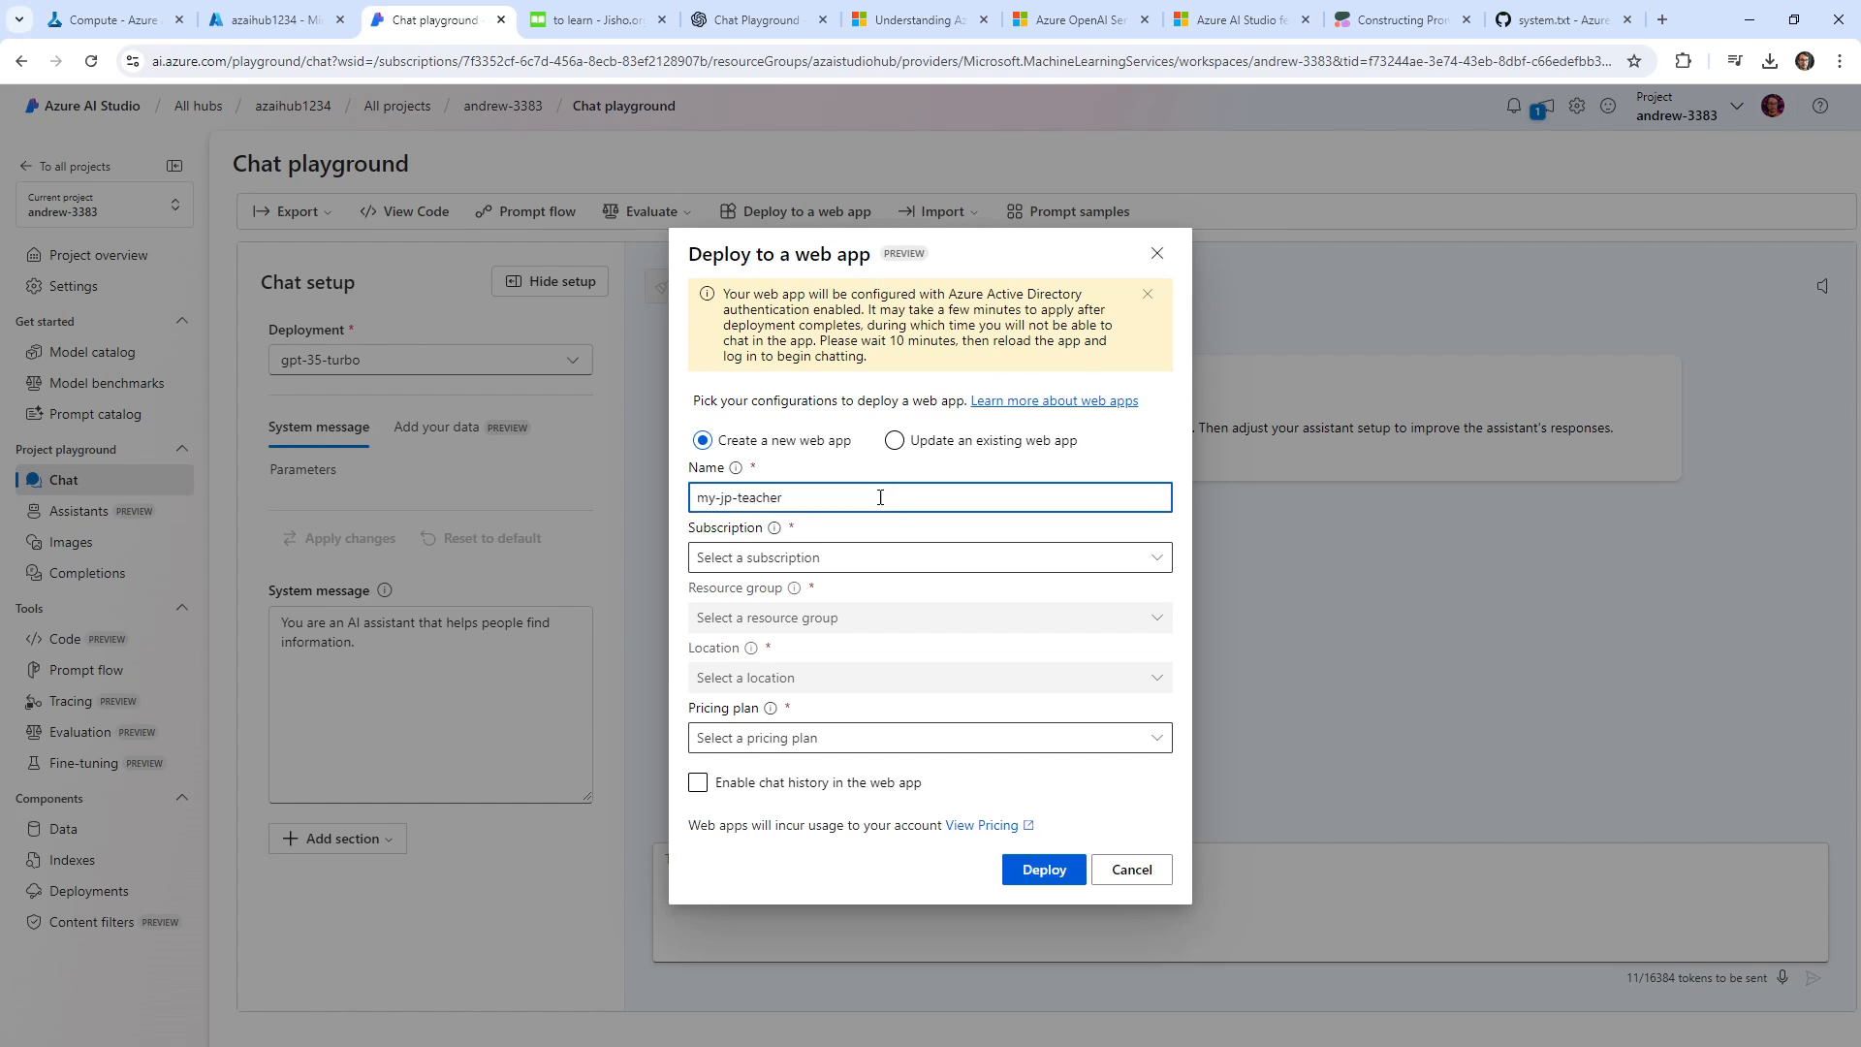
left_click(938, 546)
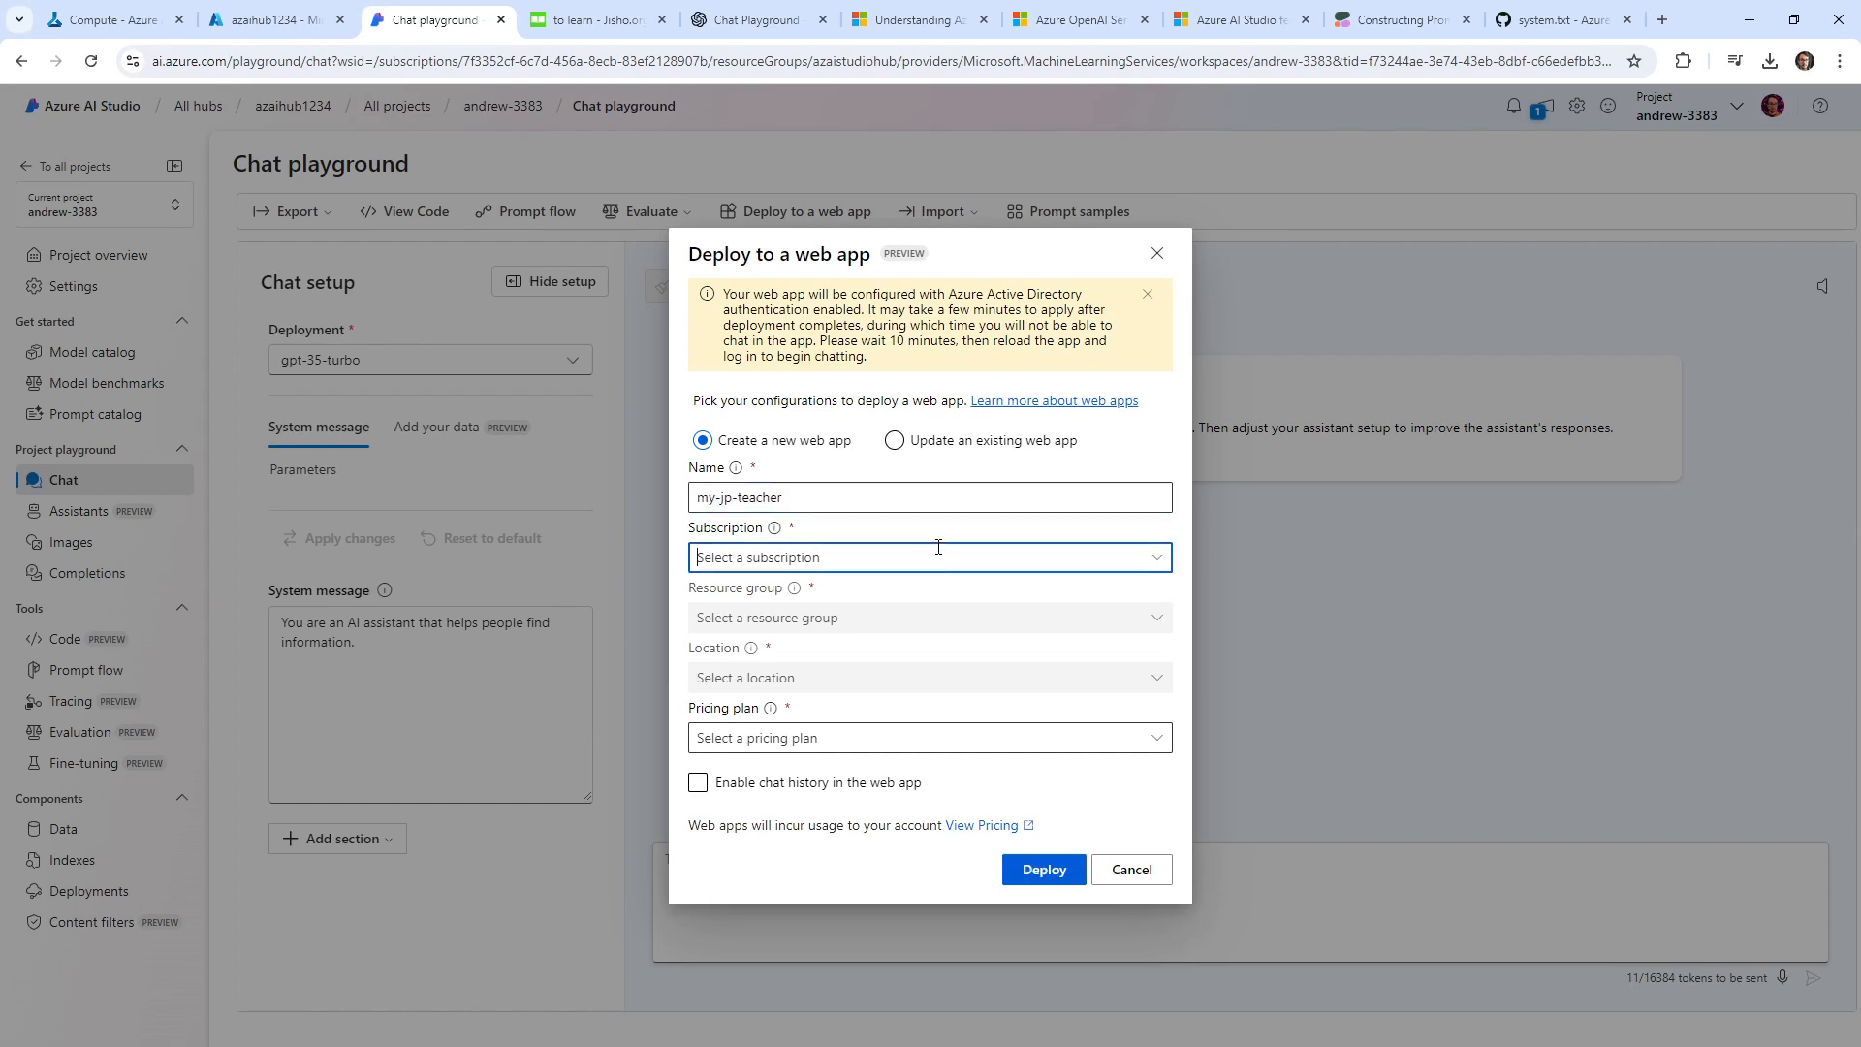
left_click(1156, 556)
left_click(831, 587)
left_click(834, 615)
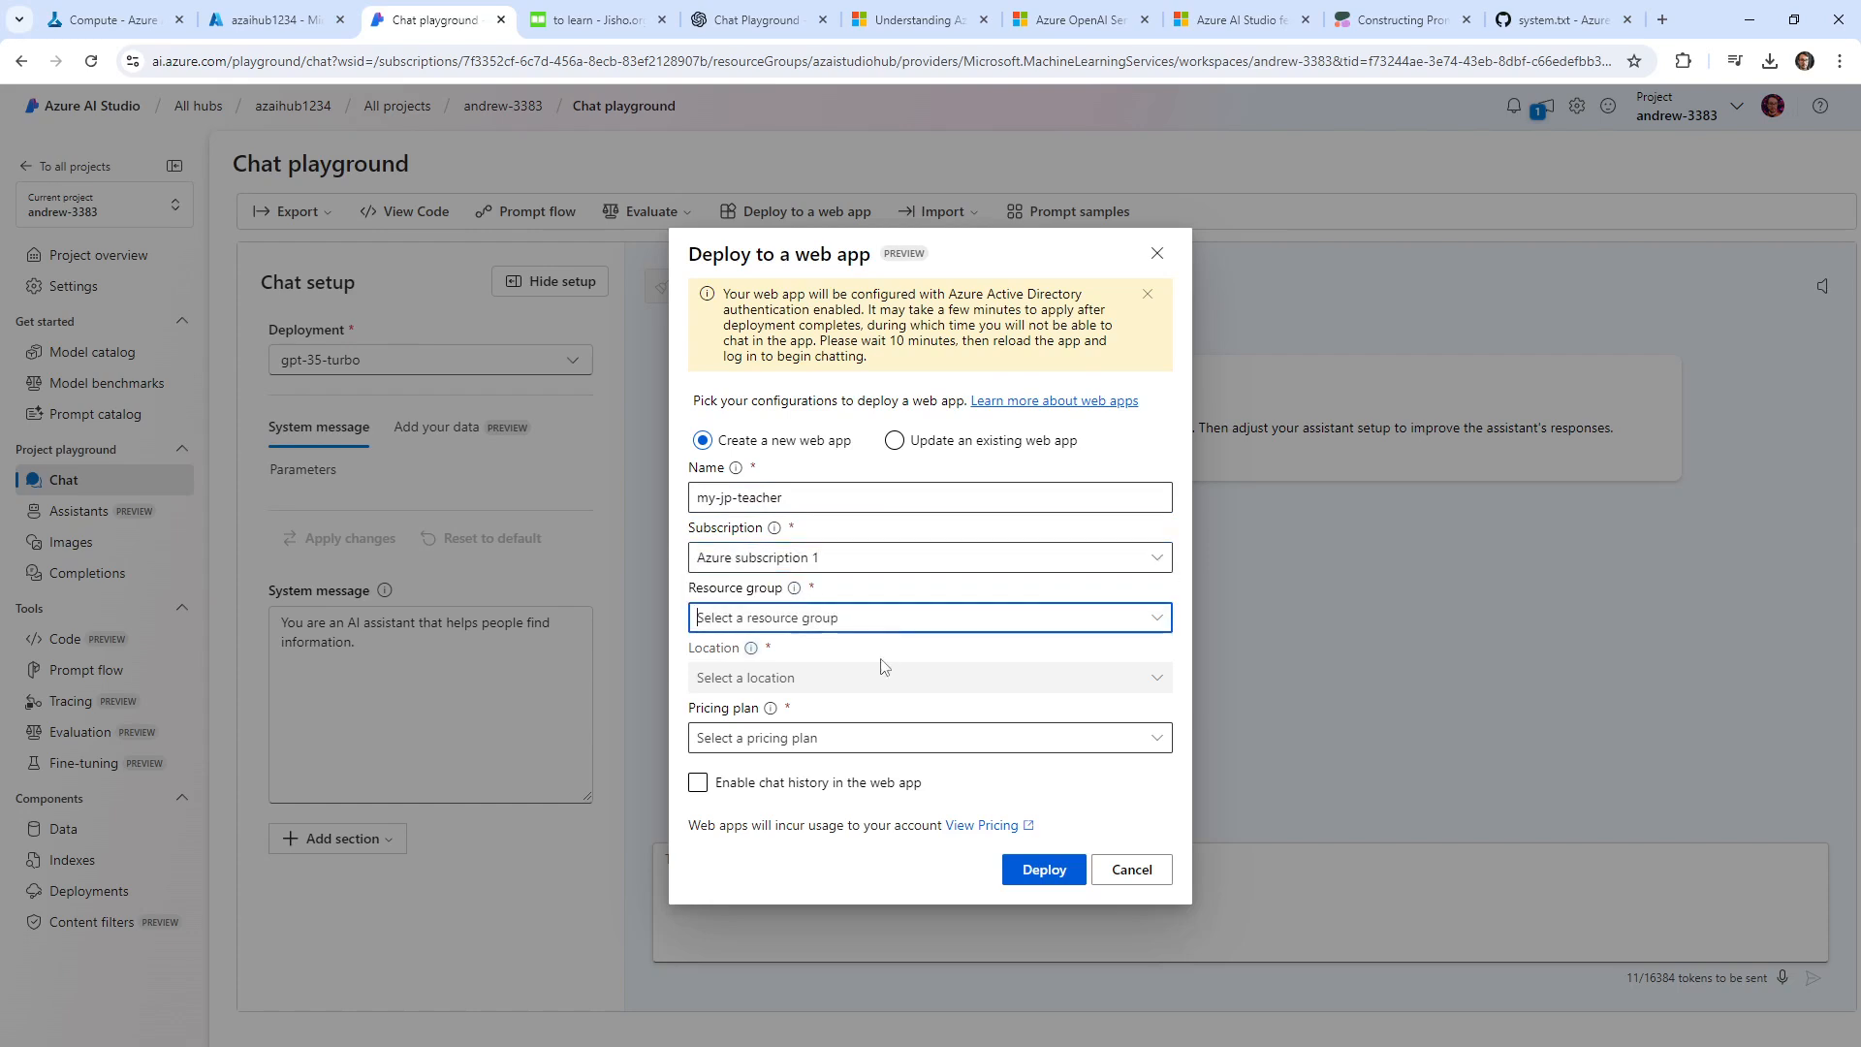
left_click(1154, 618)
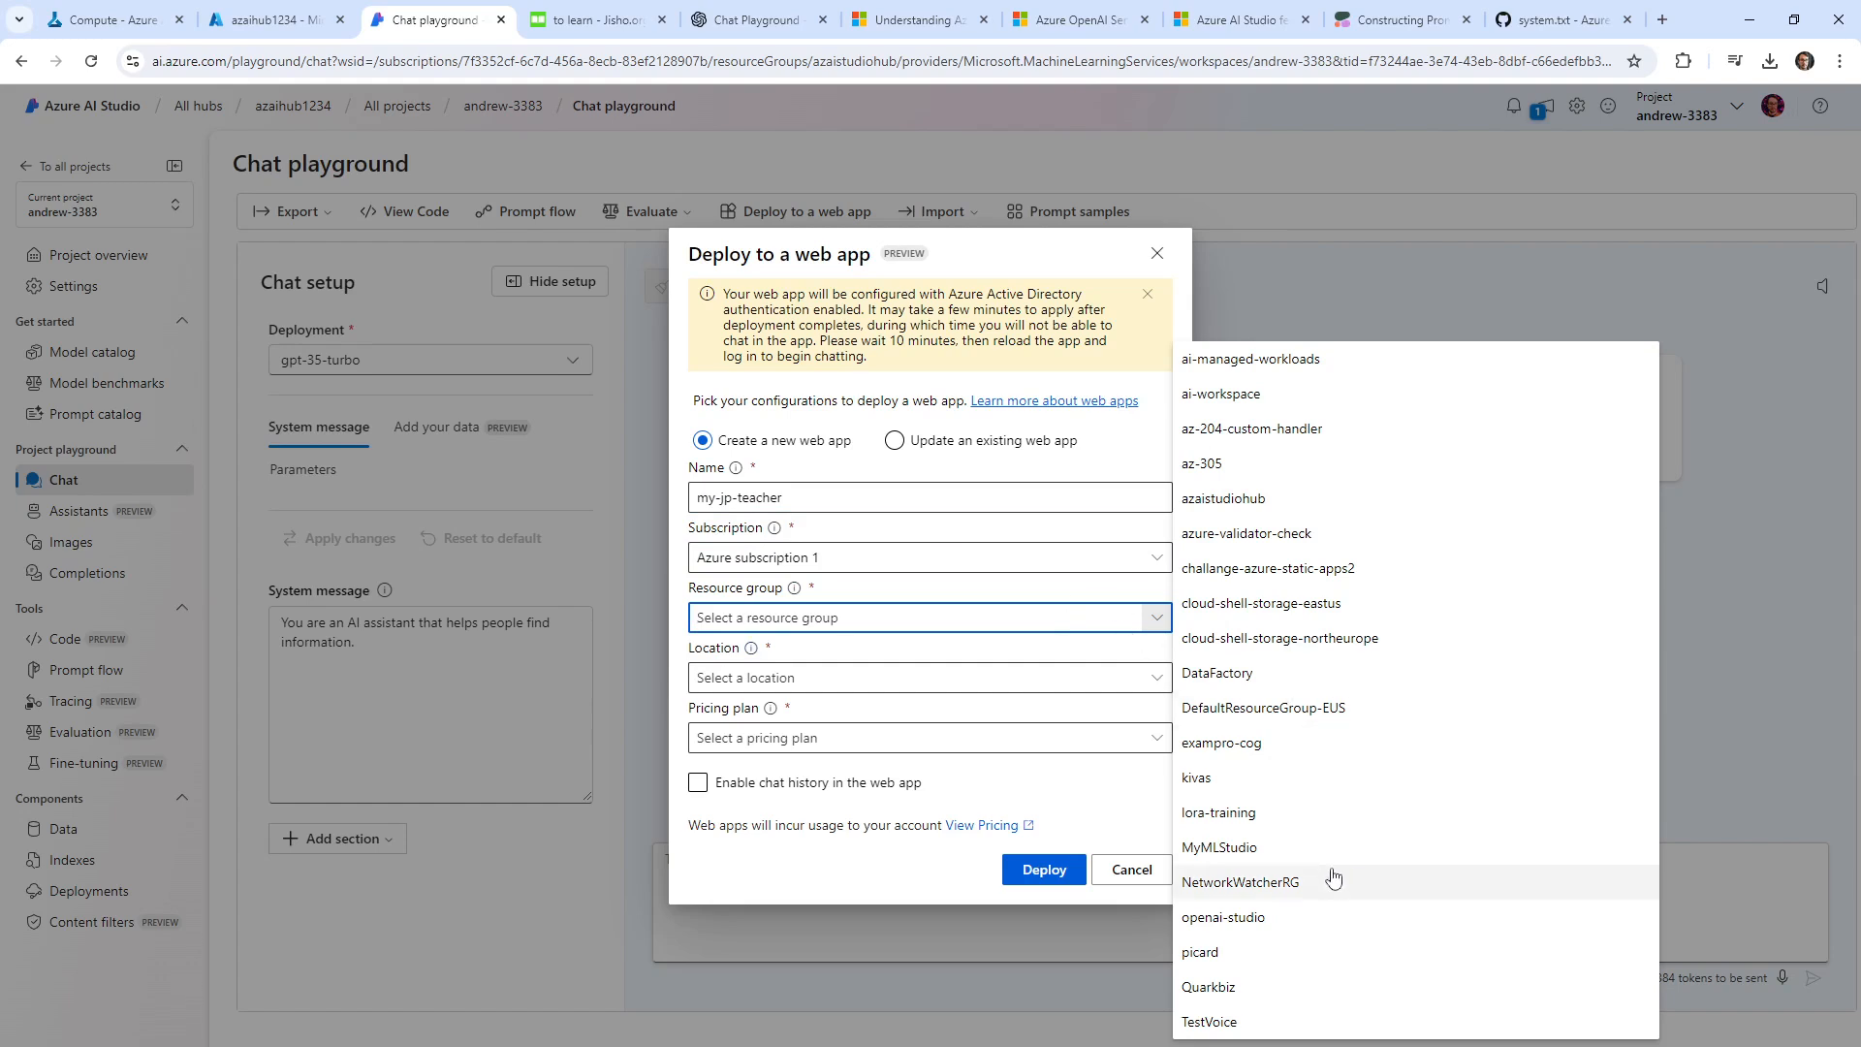
left_click(1159, 253)
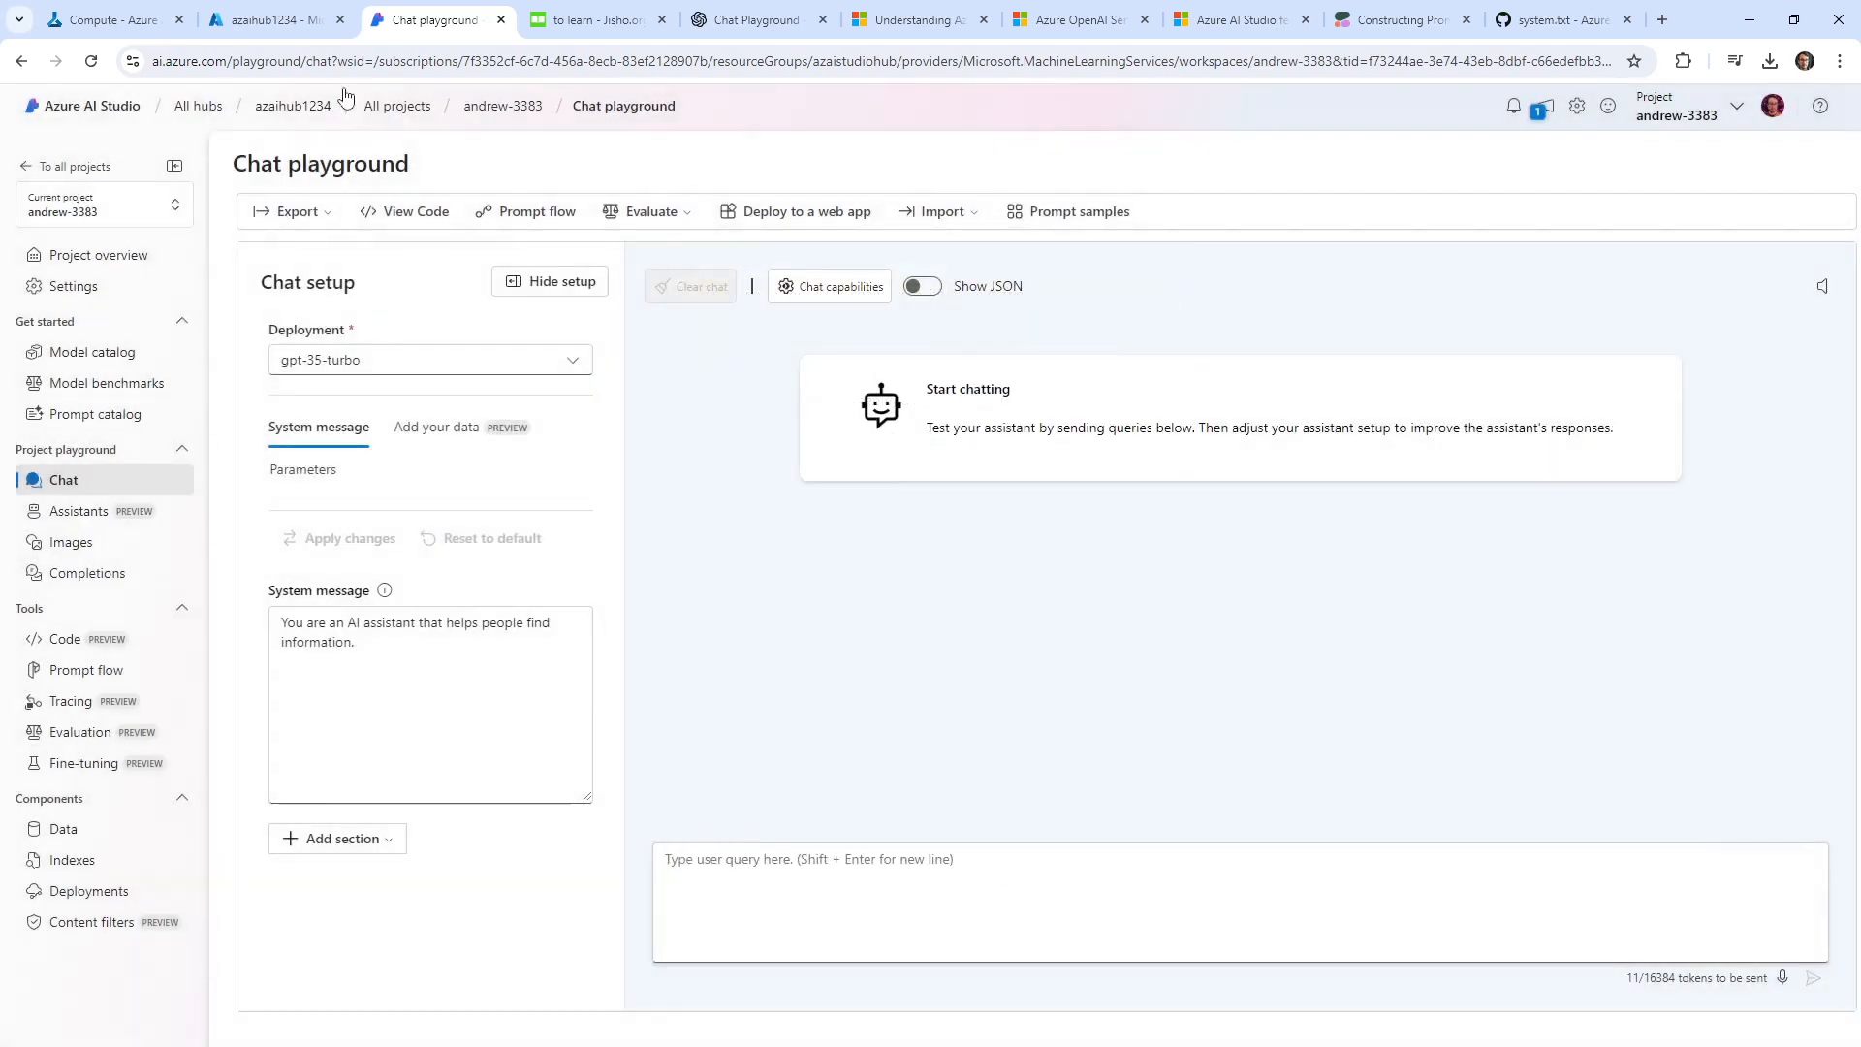
Switch to the Azure portal, search for "resou" and open the resource groups list.
left_click(131, 19)
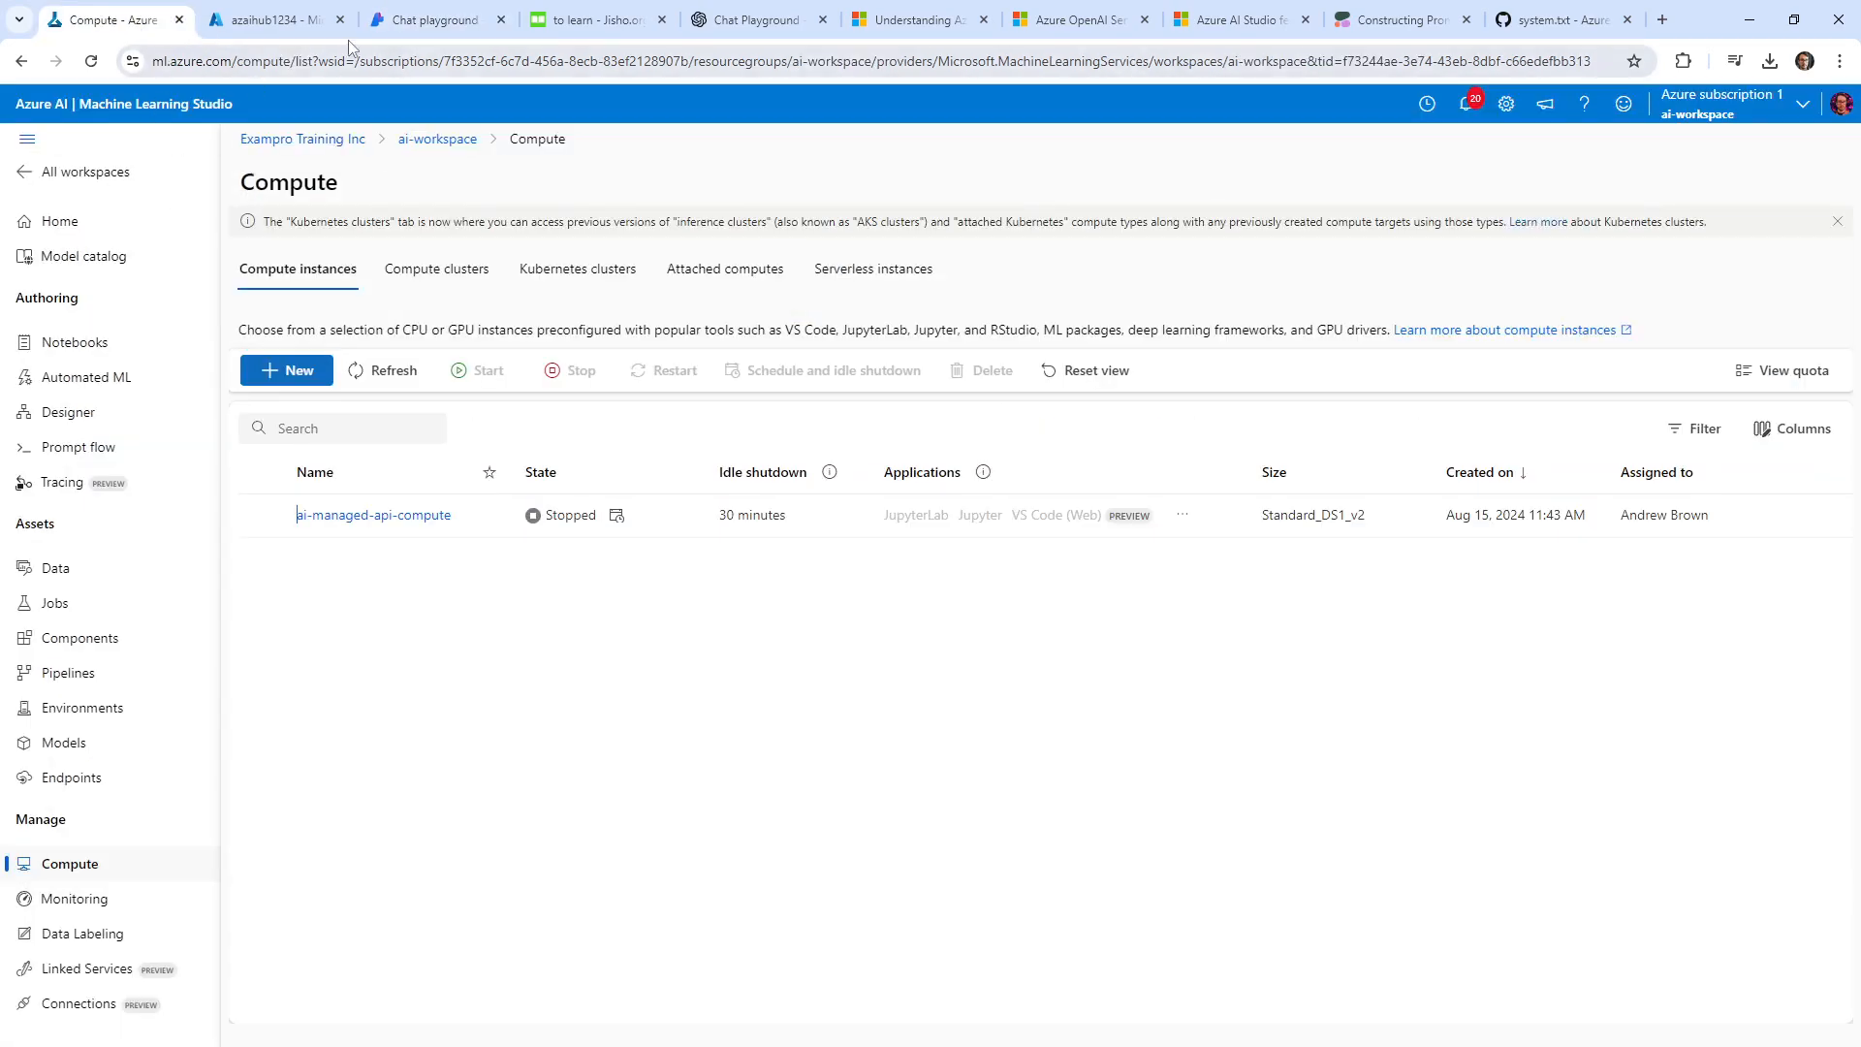
left_click(270, 19)
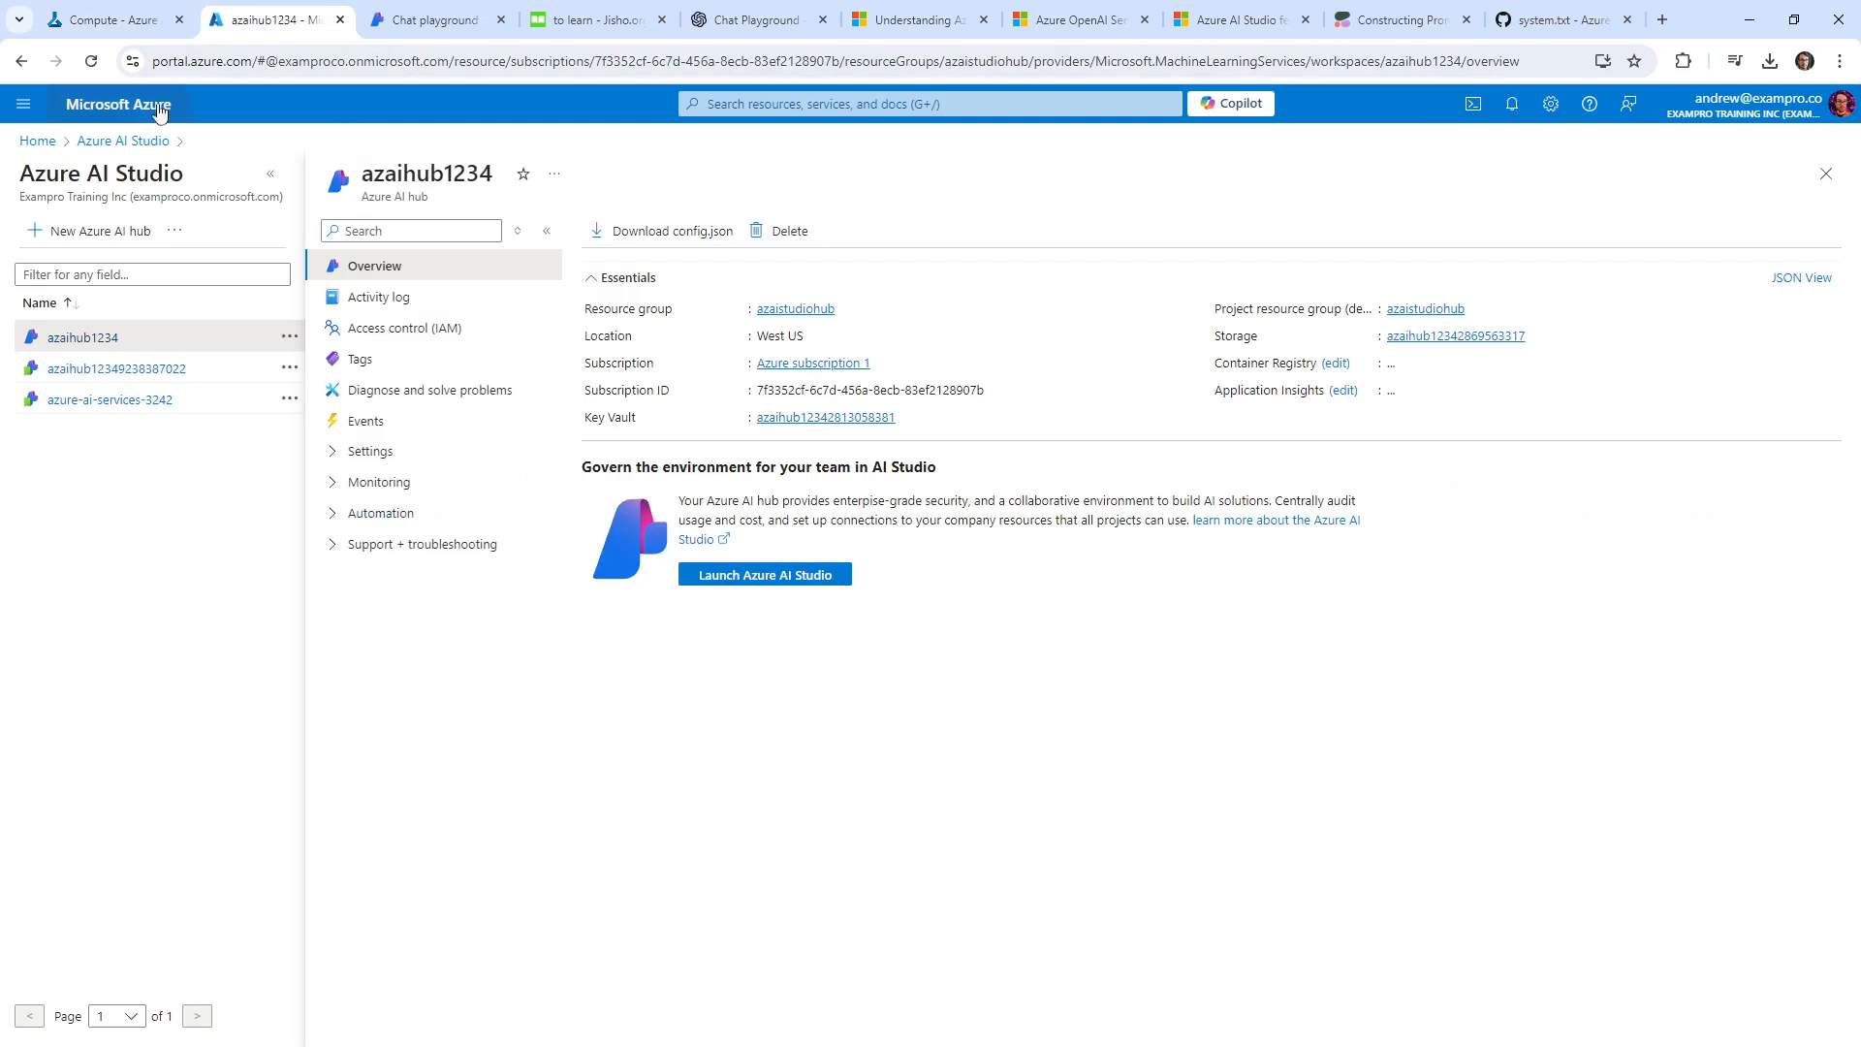
left_click(744, 103)
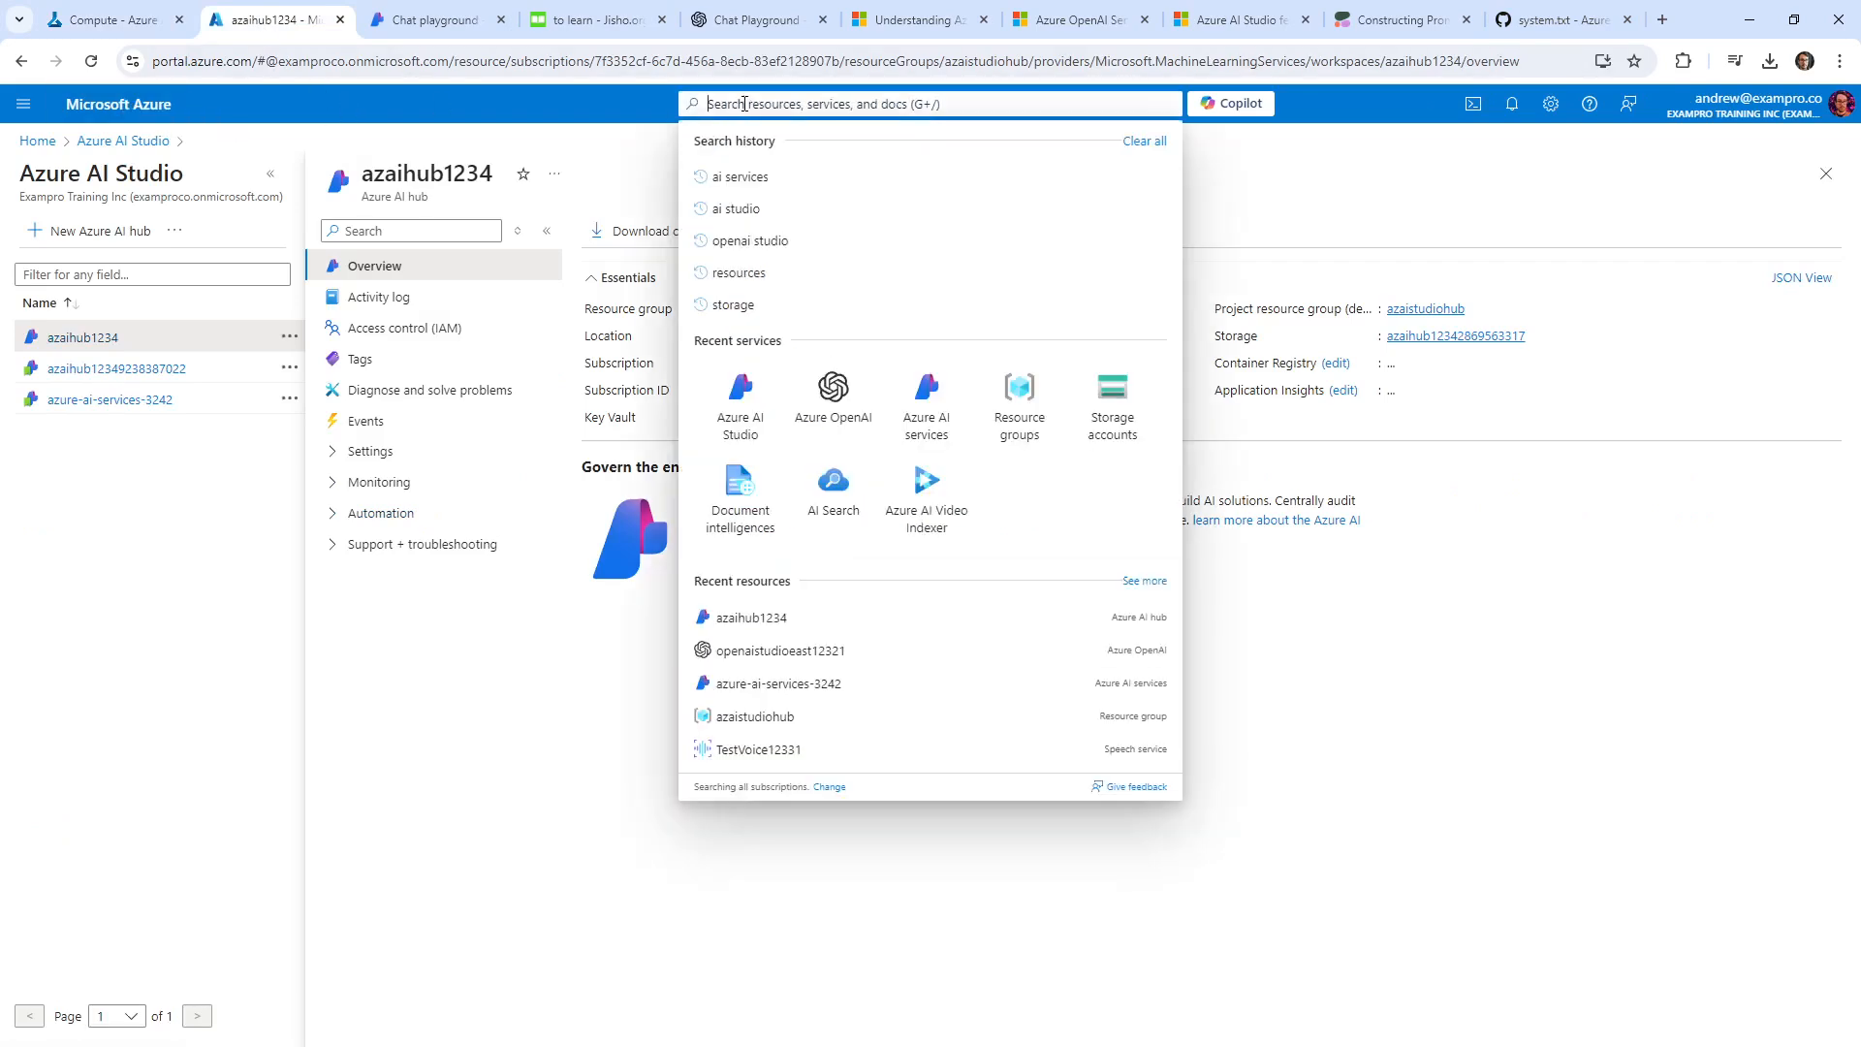
type("resou")
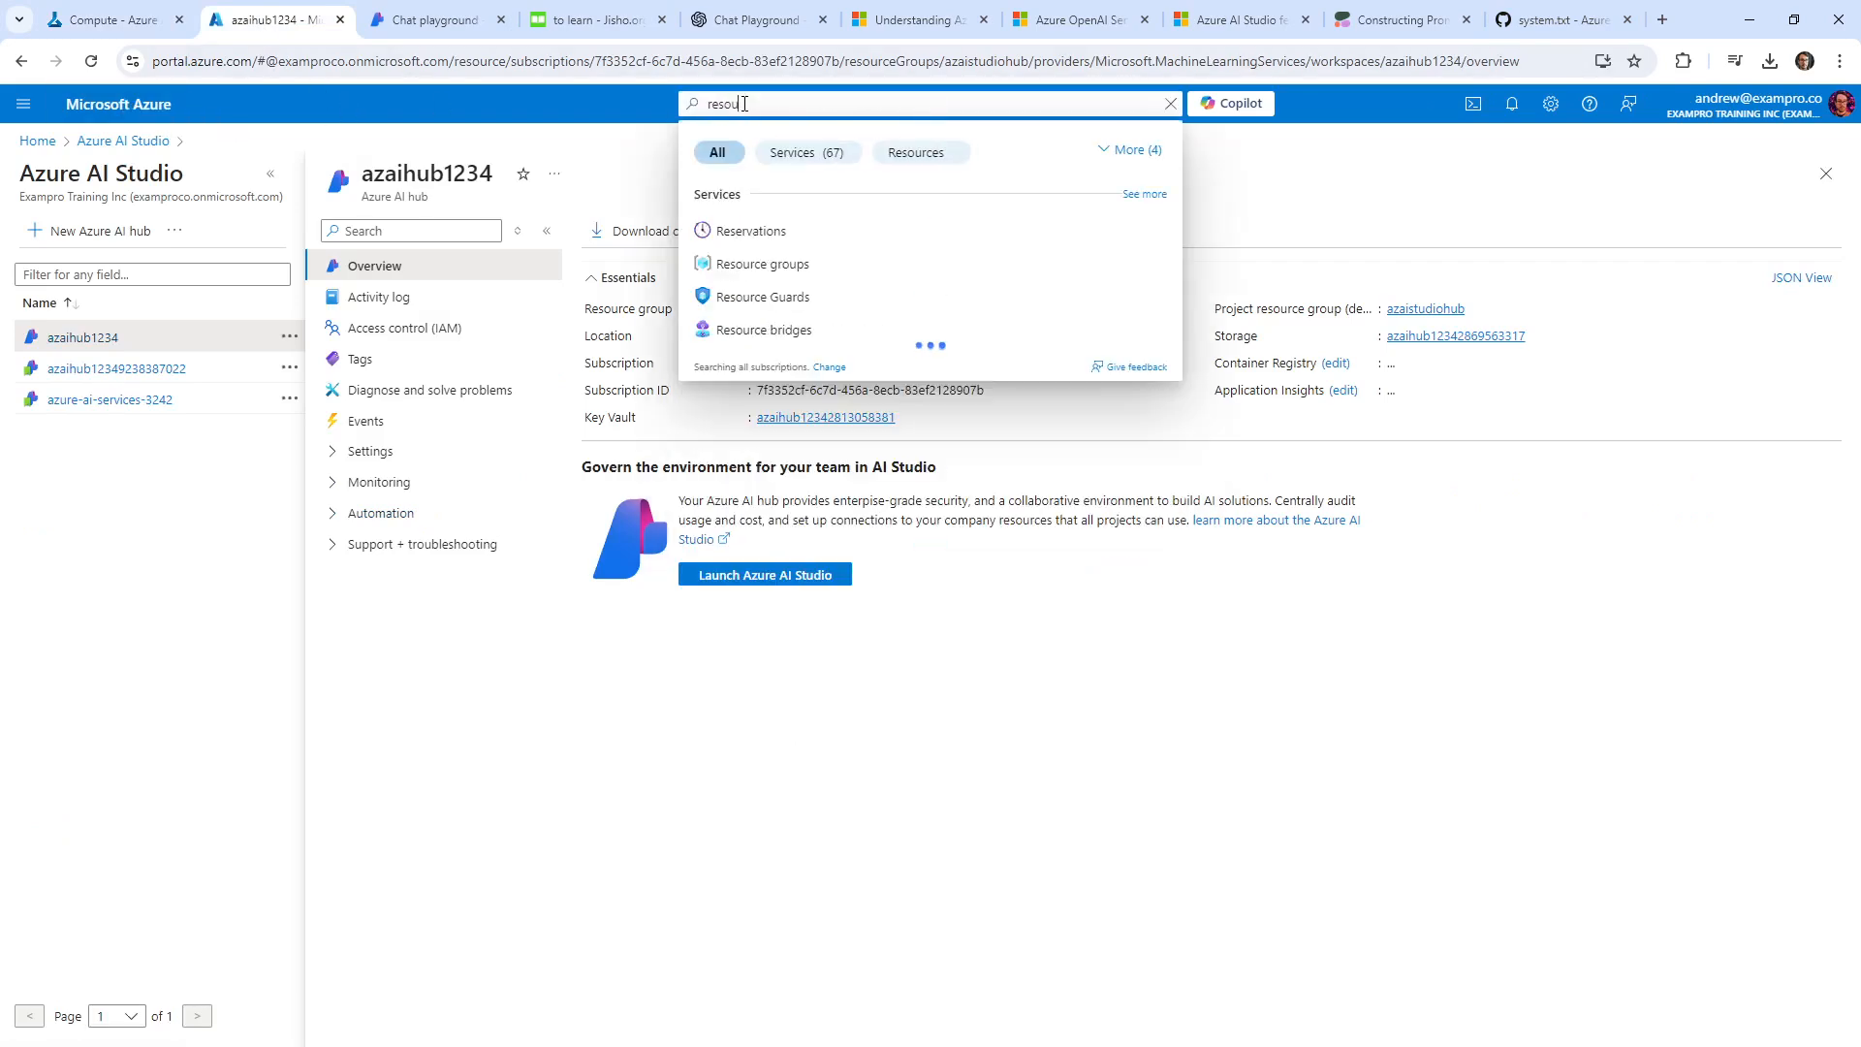
left_click(765, 264)
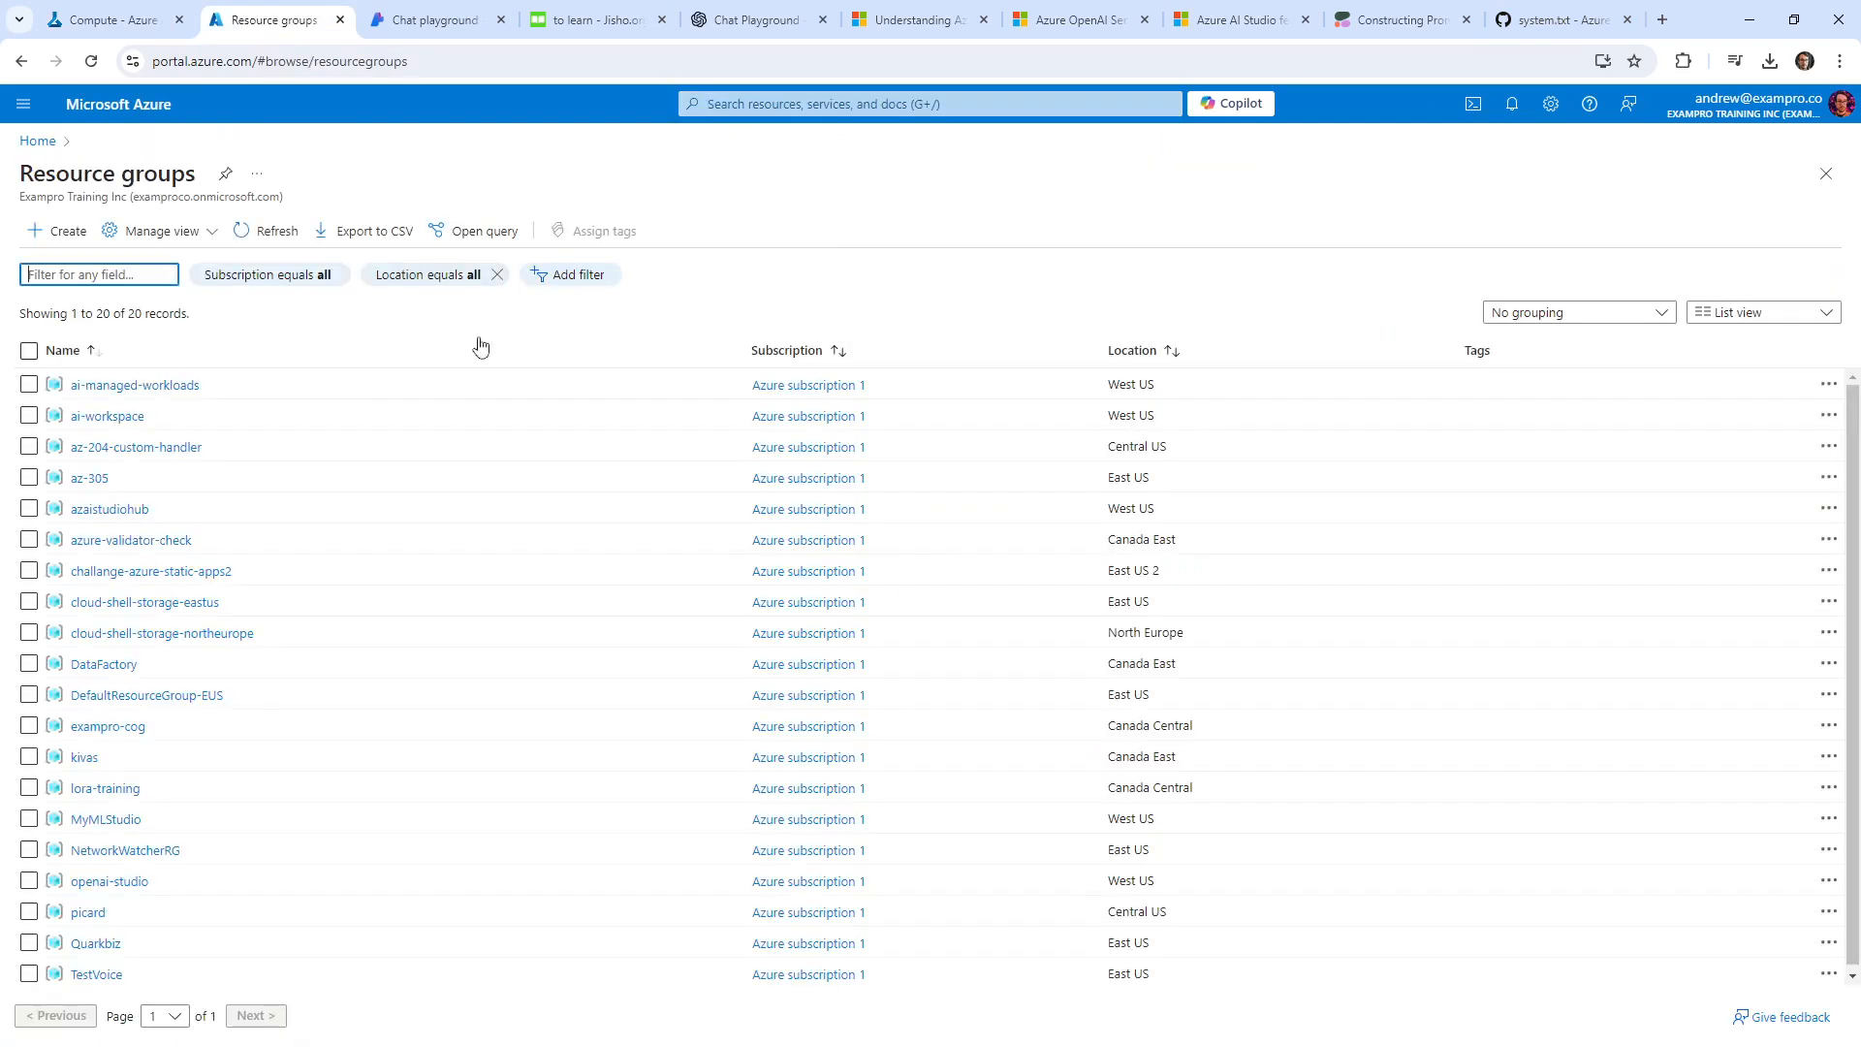
Create a resource group named my-jp-teacher-app under Azure subscription 1 in the (US) West US region.
left_click(58, 231)
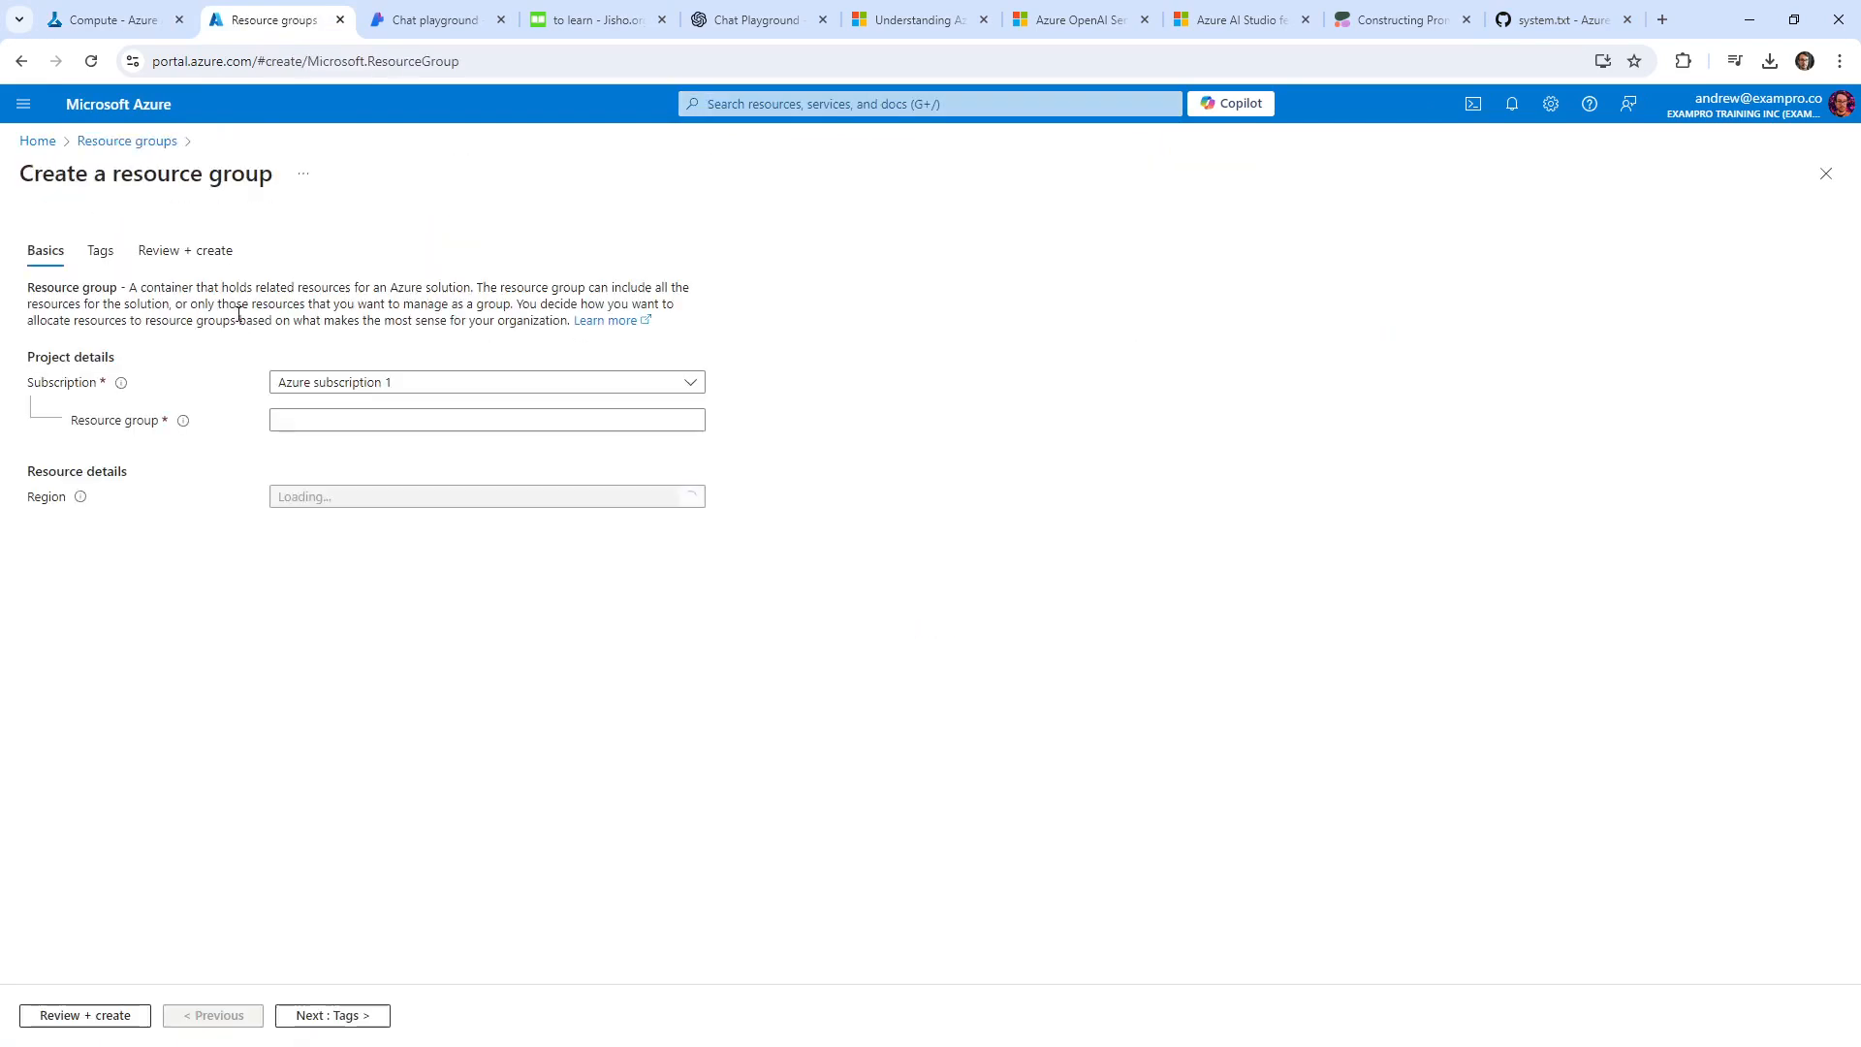
left_click(418, 415)
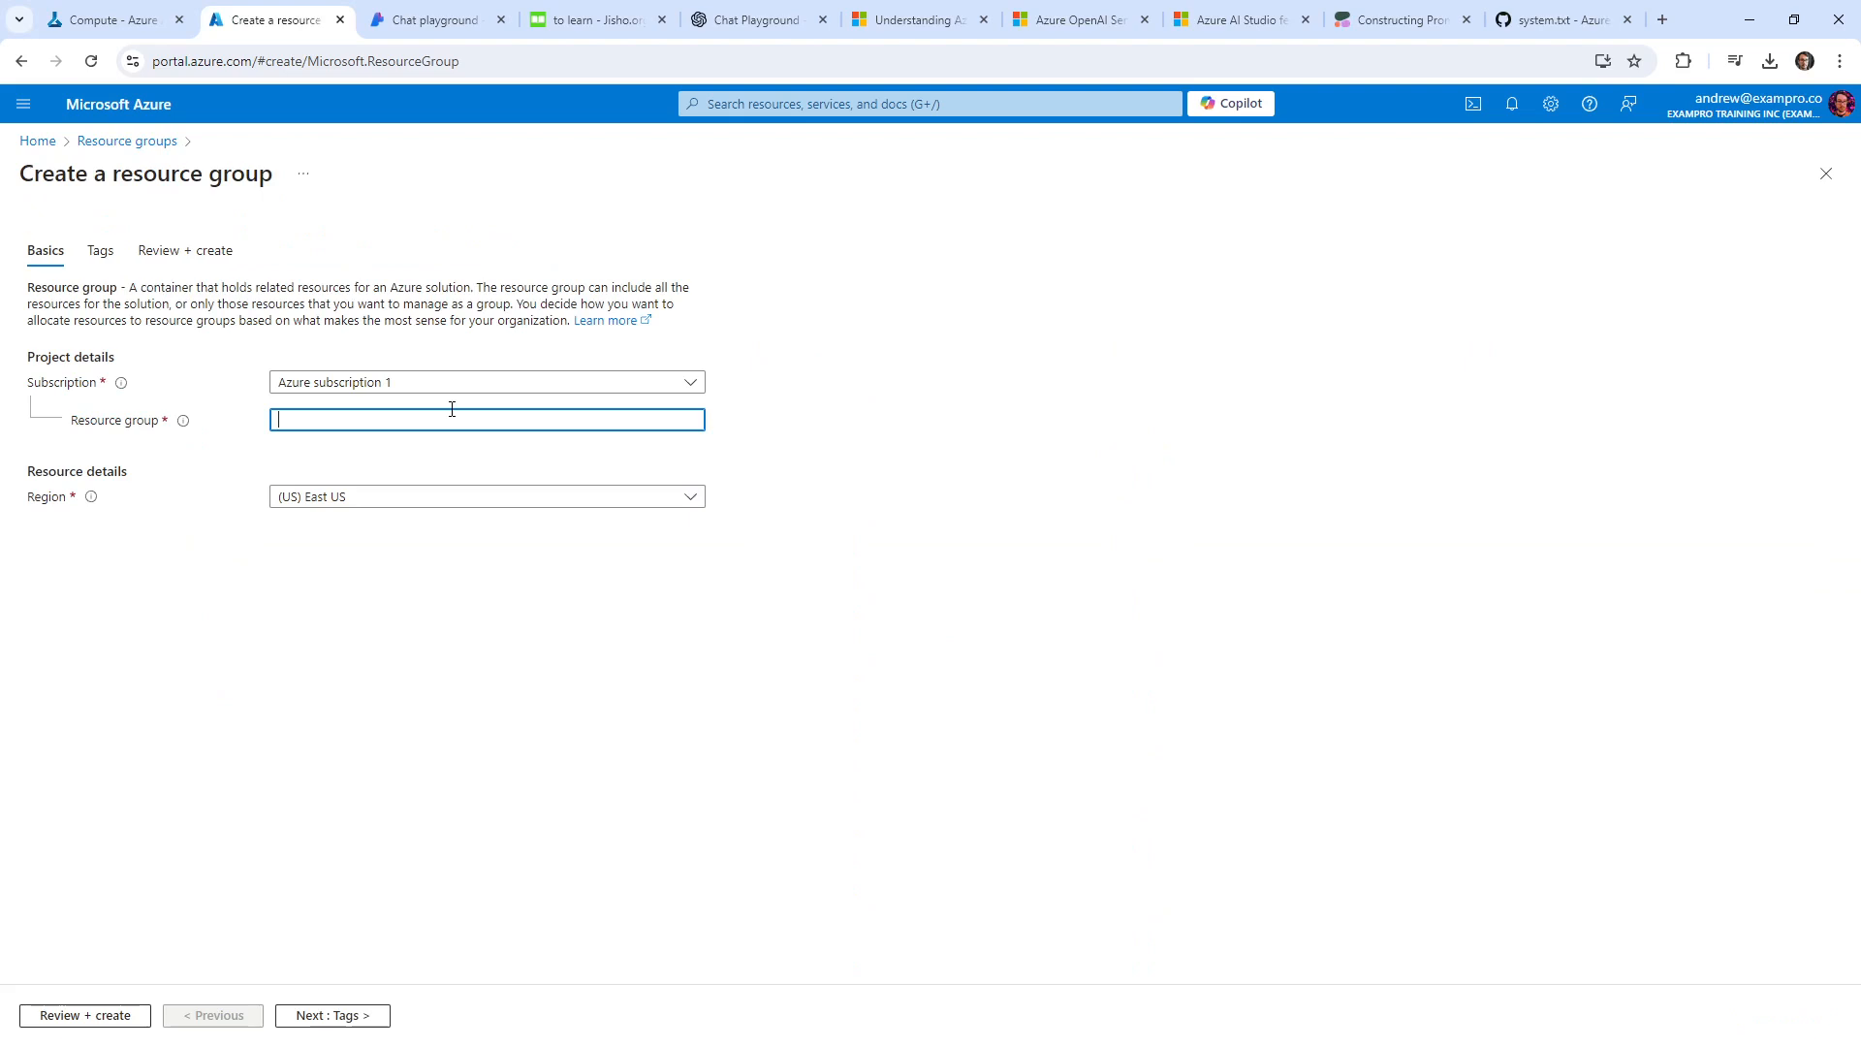
type("my-jp-teacher-app")
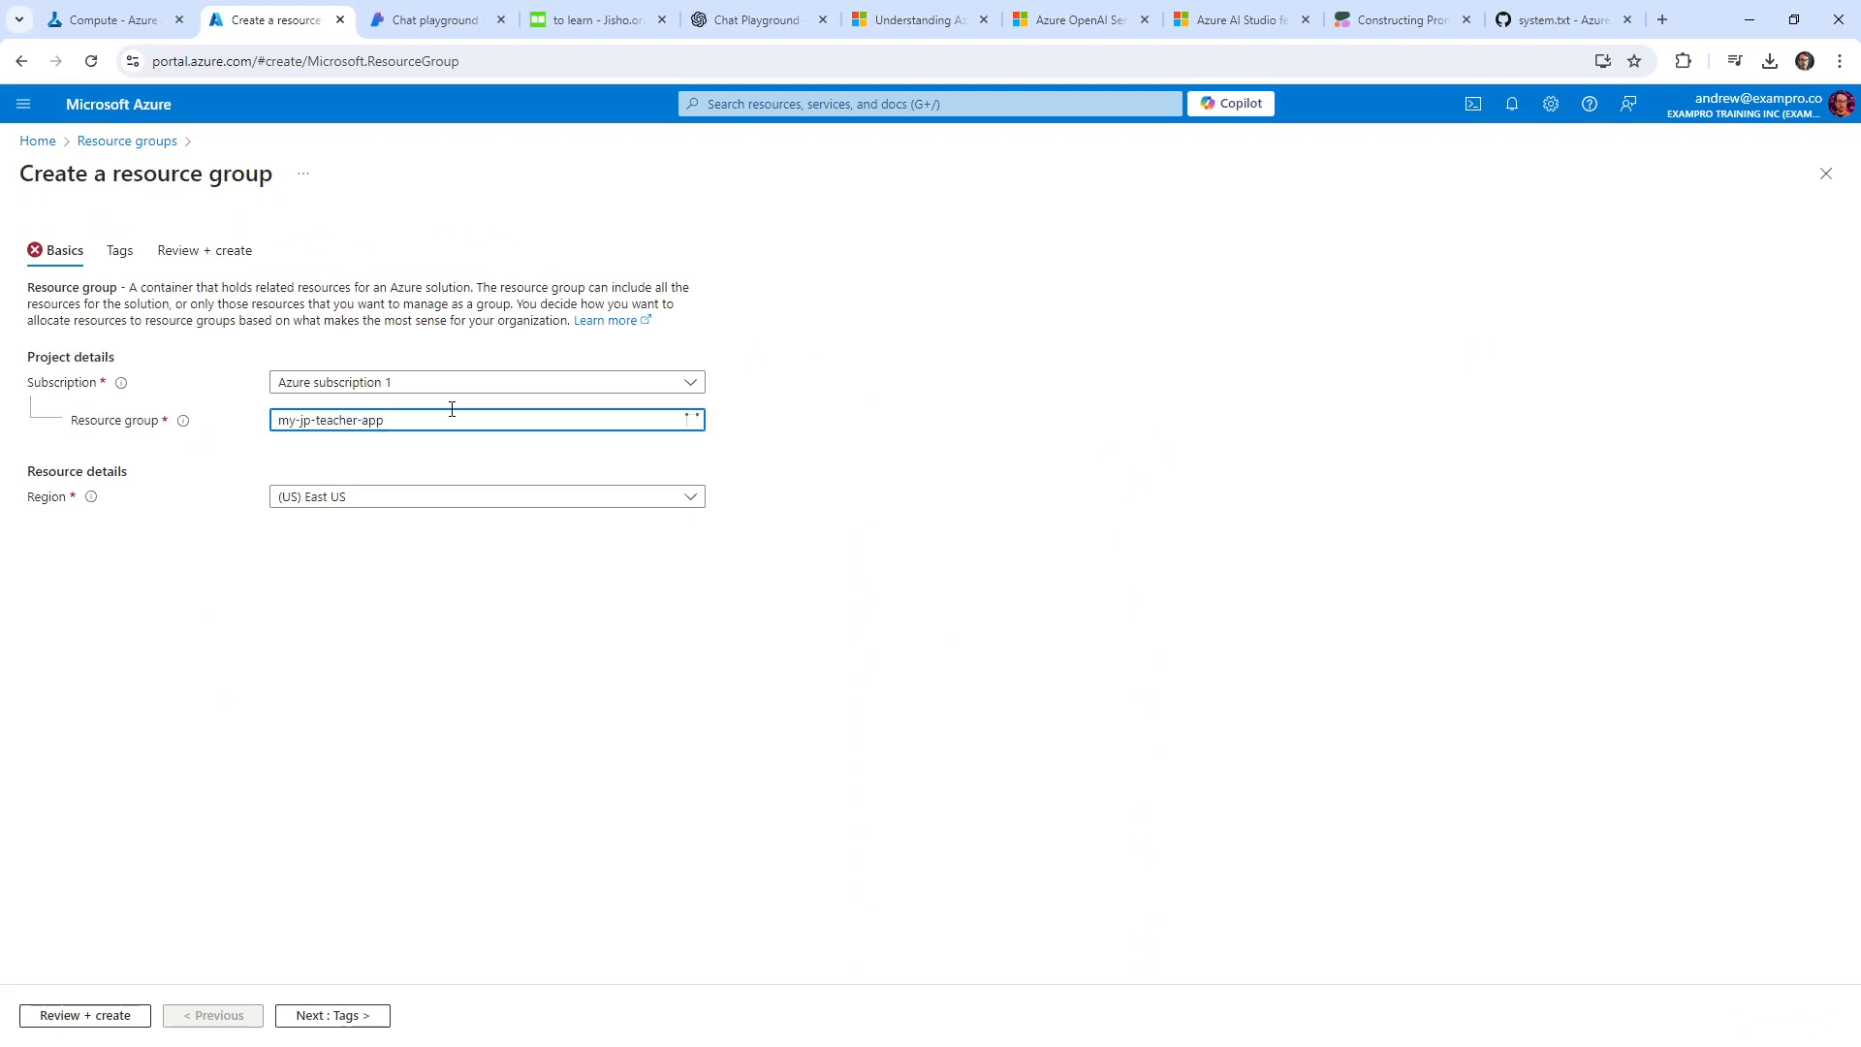
left_click(390, 501)
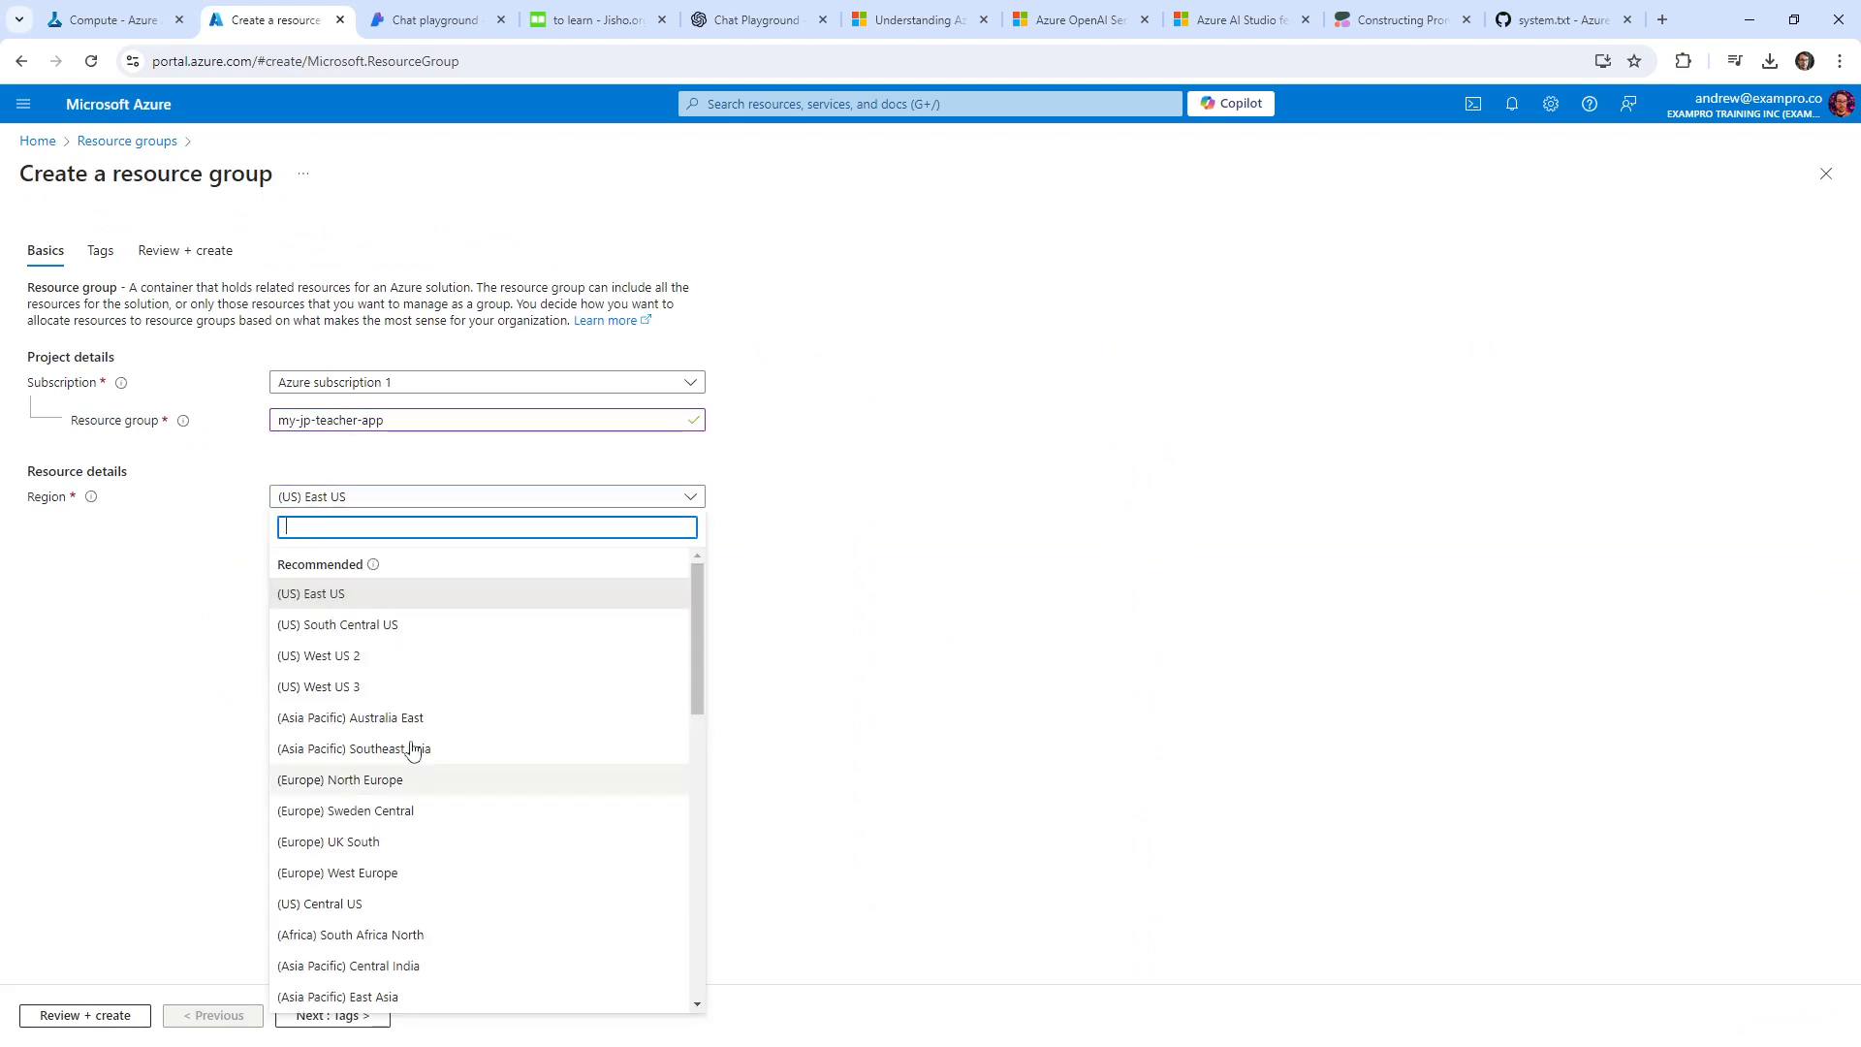
scroll(407, 694, "down", 3)
scroll(408, 694, "up", 2)
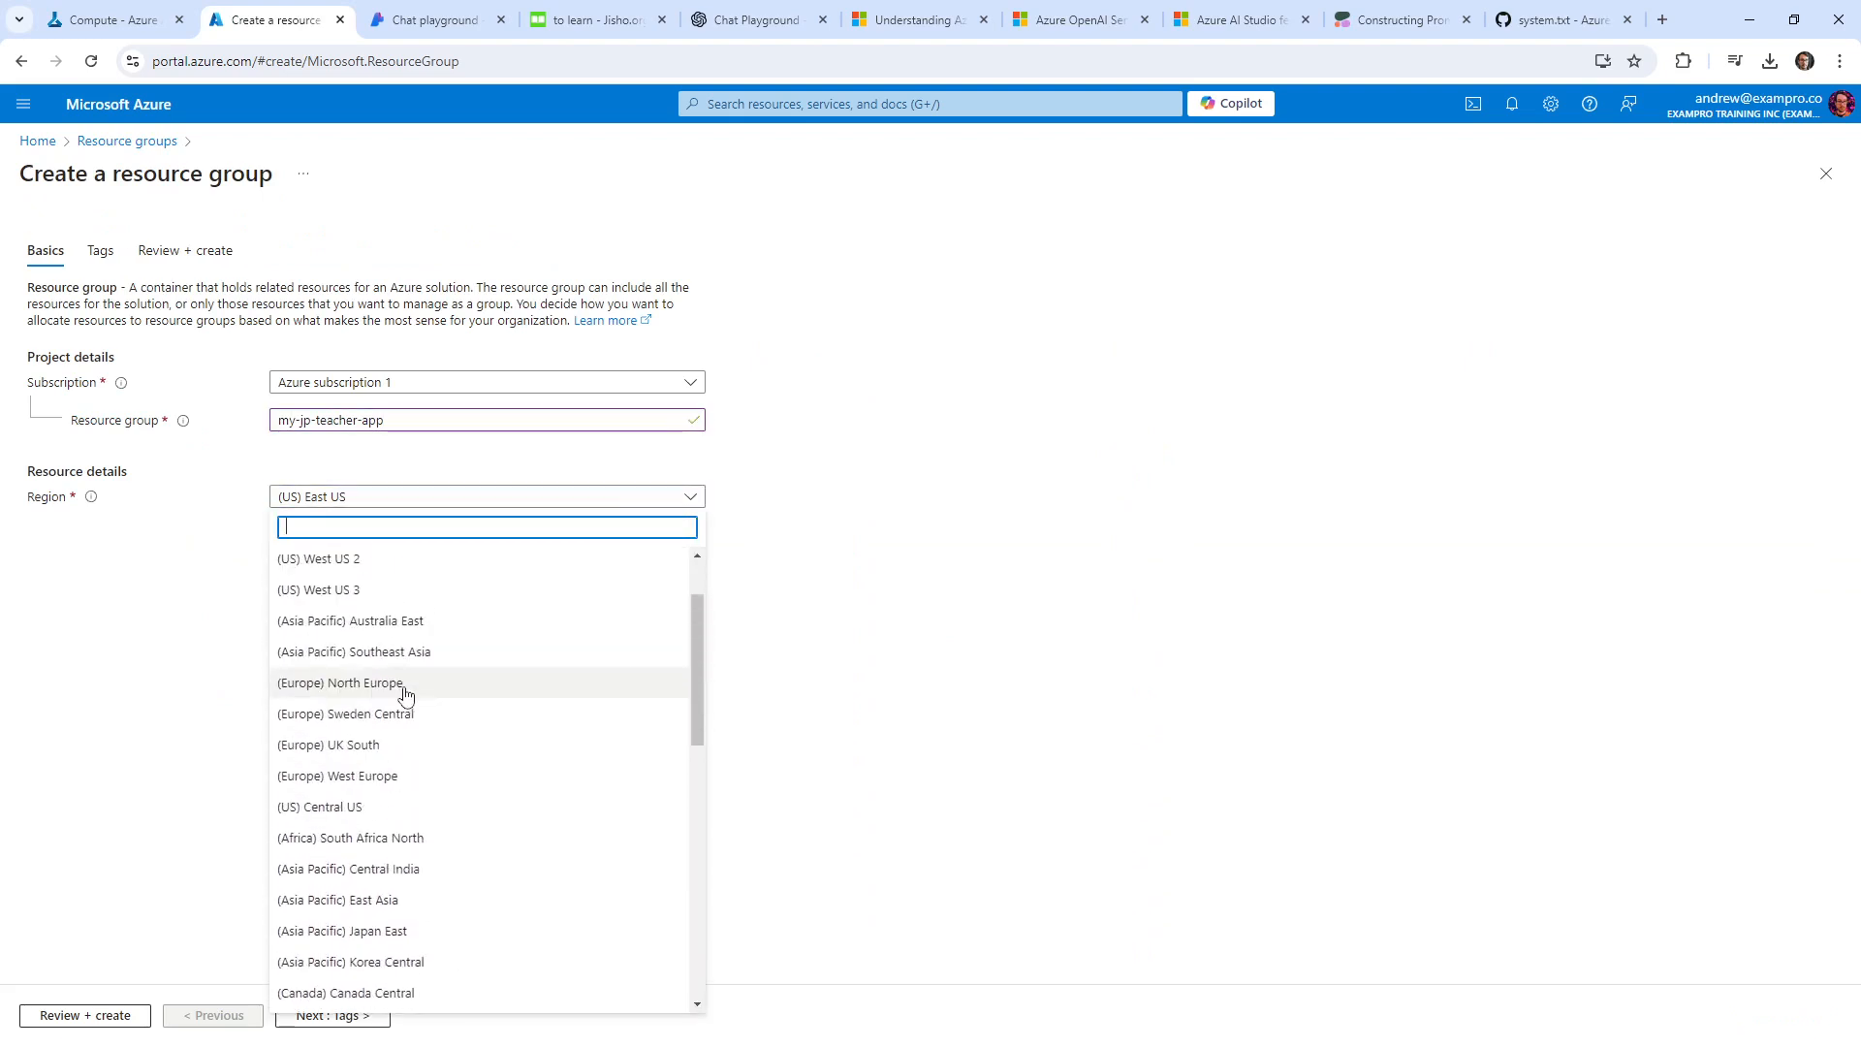
type("west")
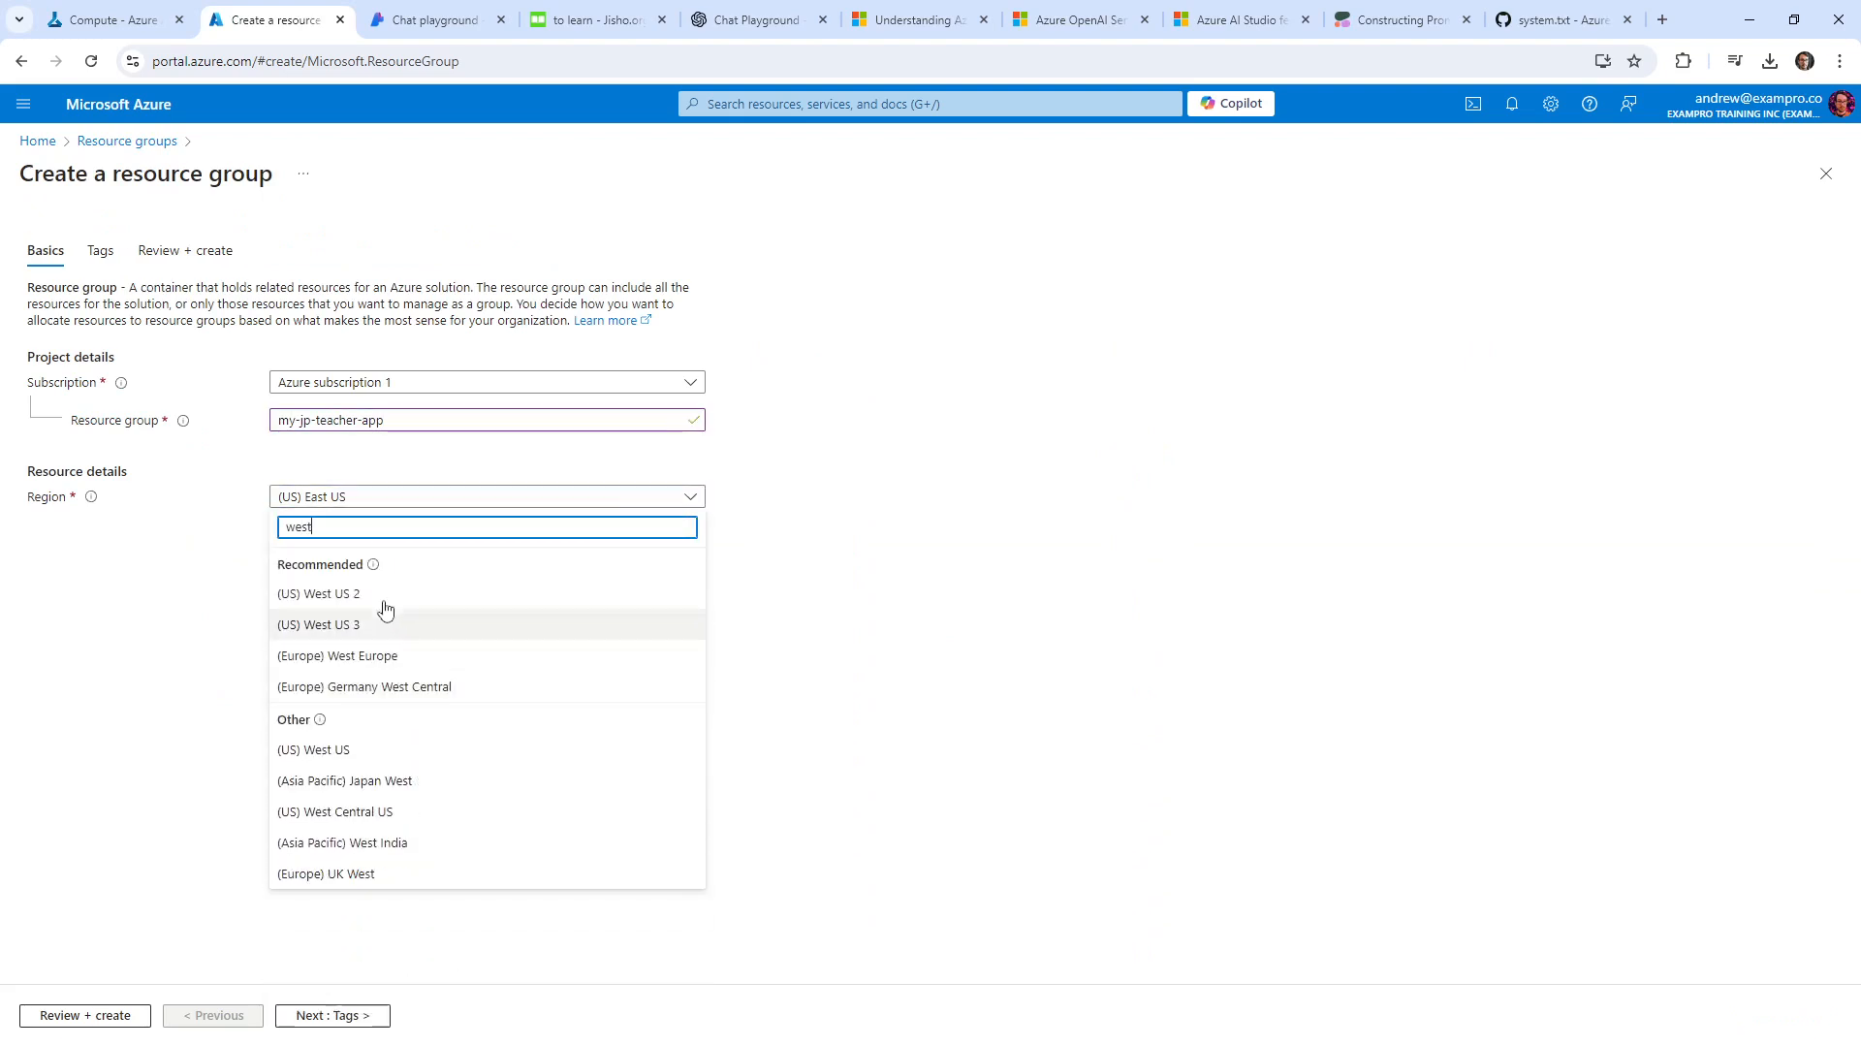
left_click(376, 752)
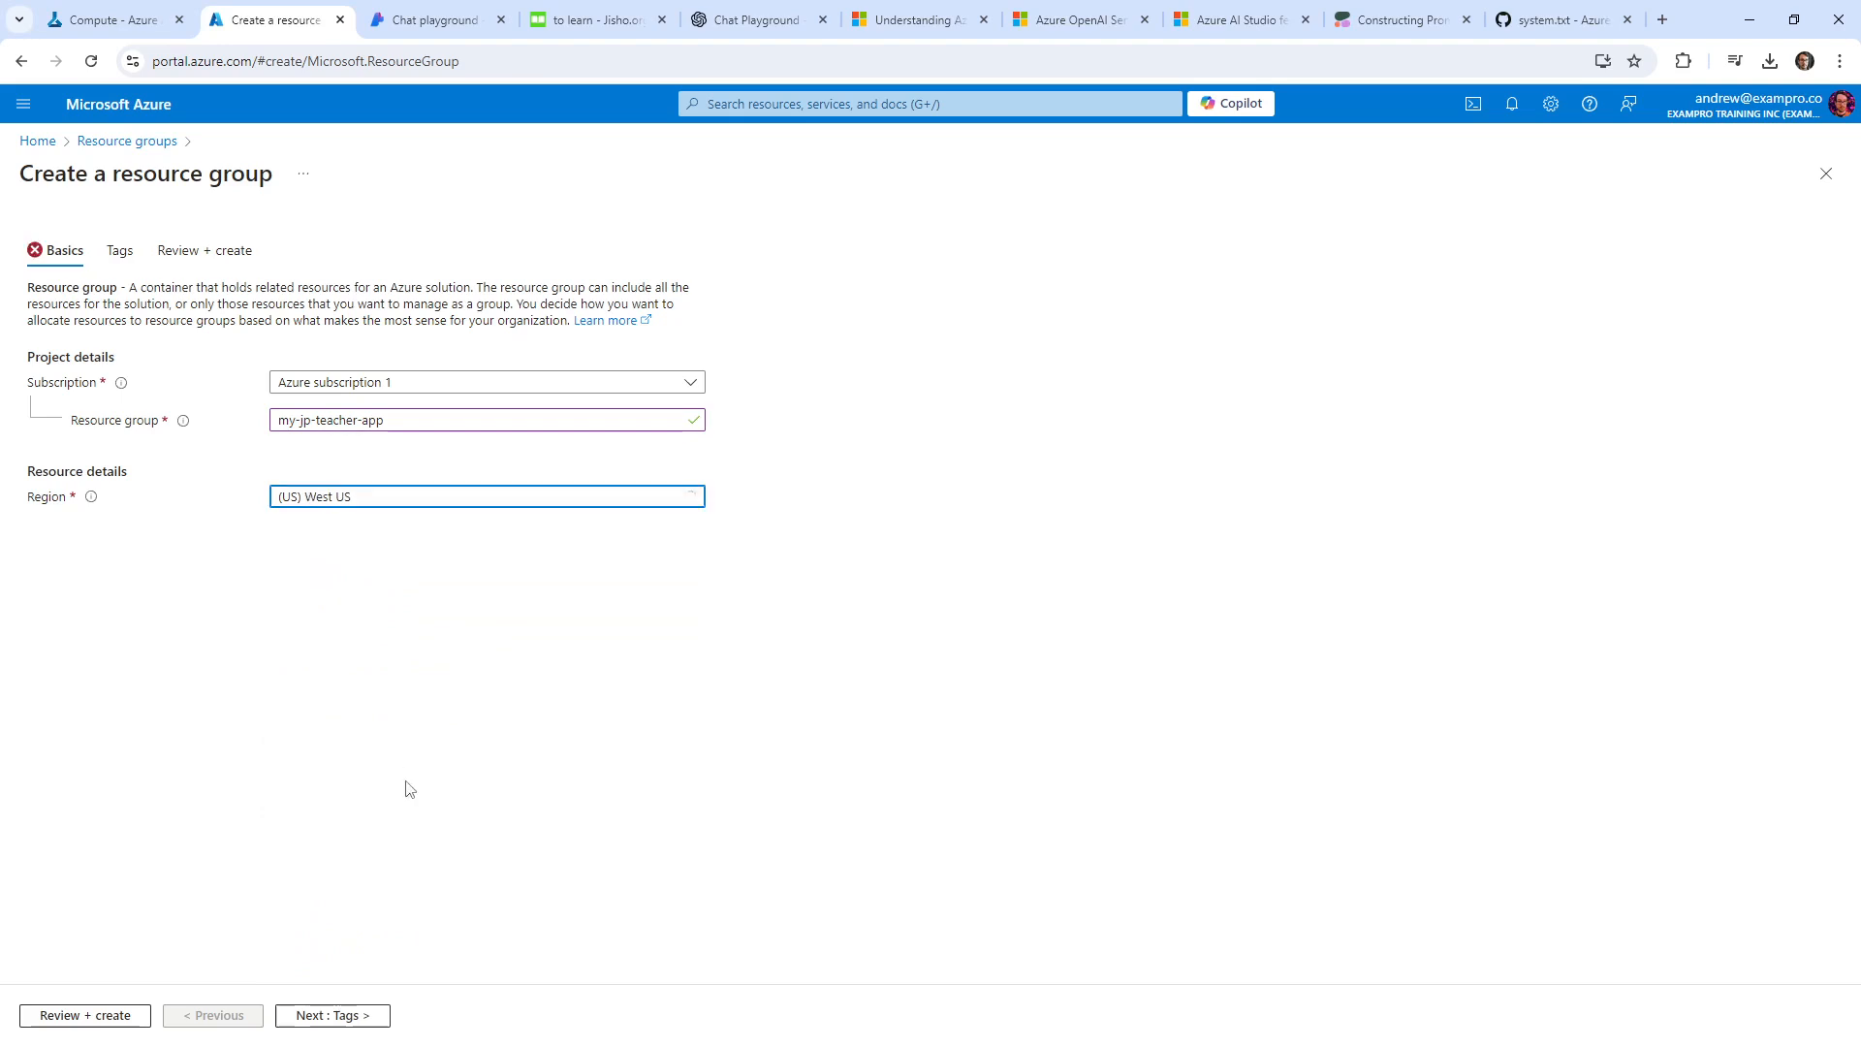
left_click(128, 1019)
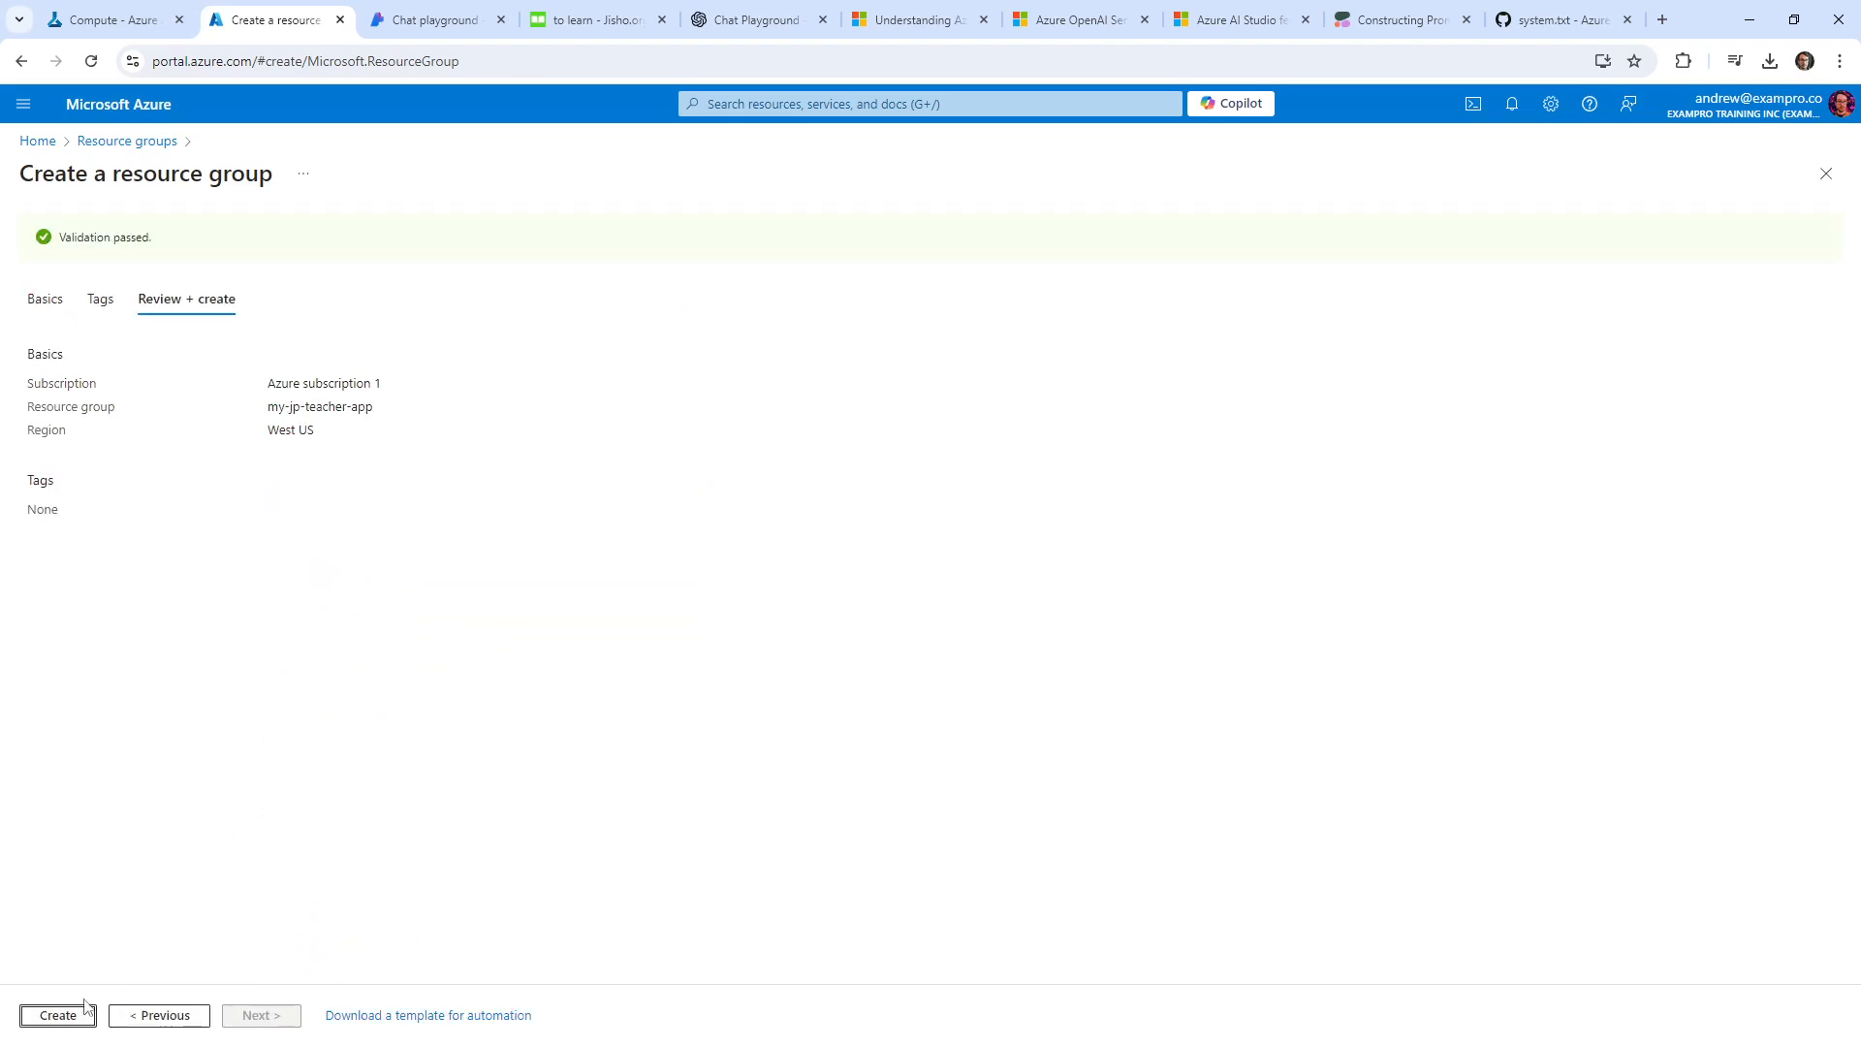
left_click(69, 1016)
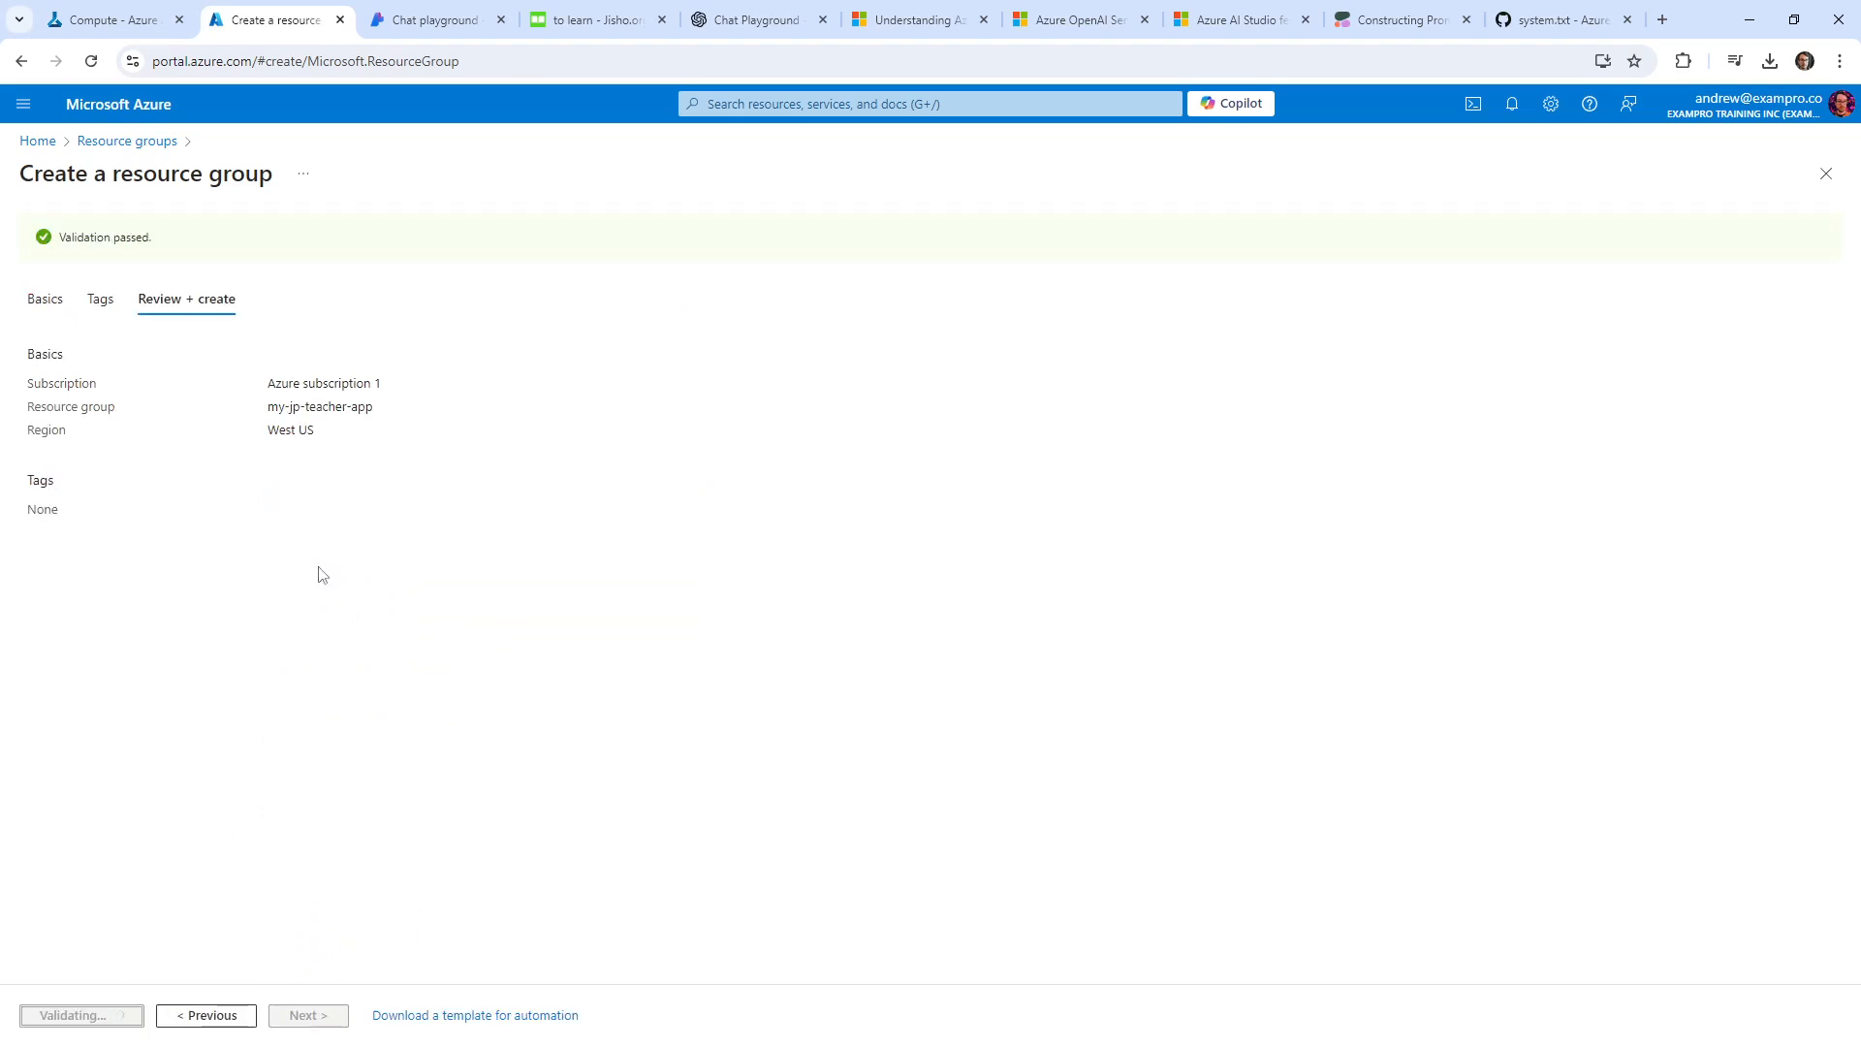
Return to the Azure AI Studio chat playground, reload it and open the web app deployment form.
left_click(435, 21)
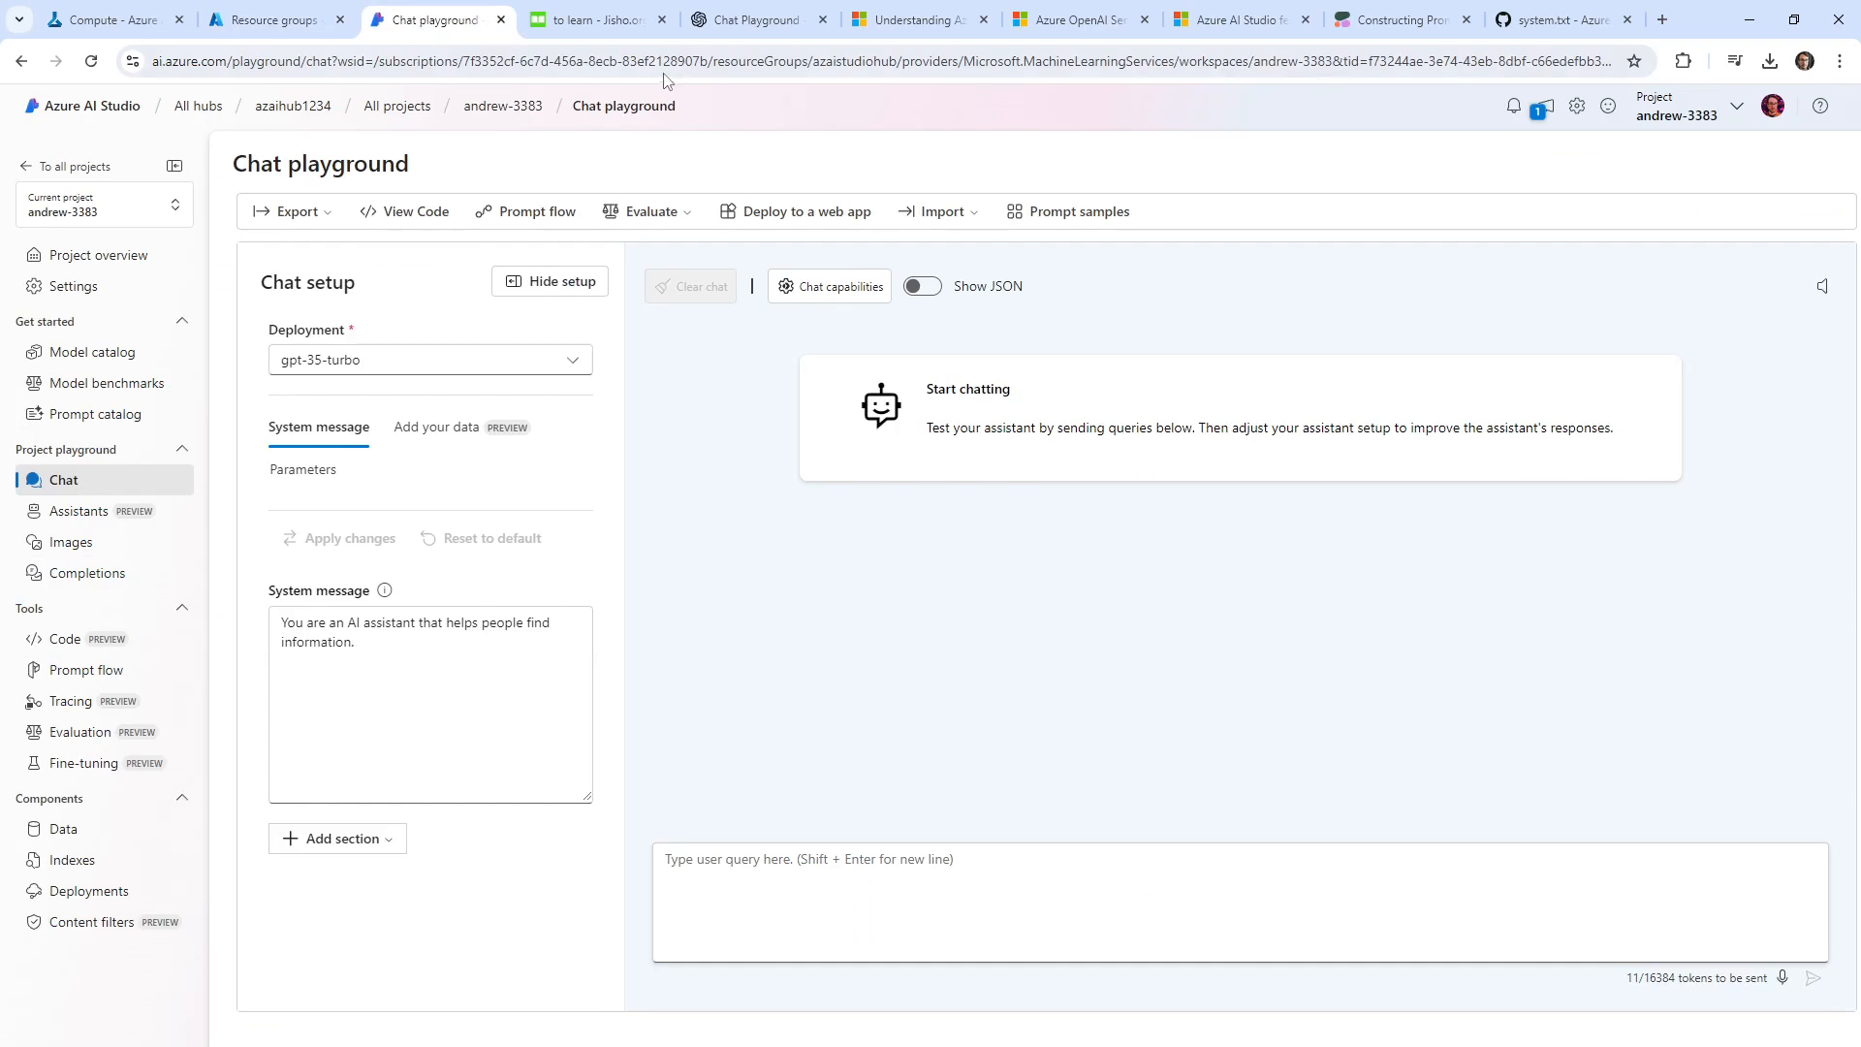
left_click(668, 61)
key("Return")
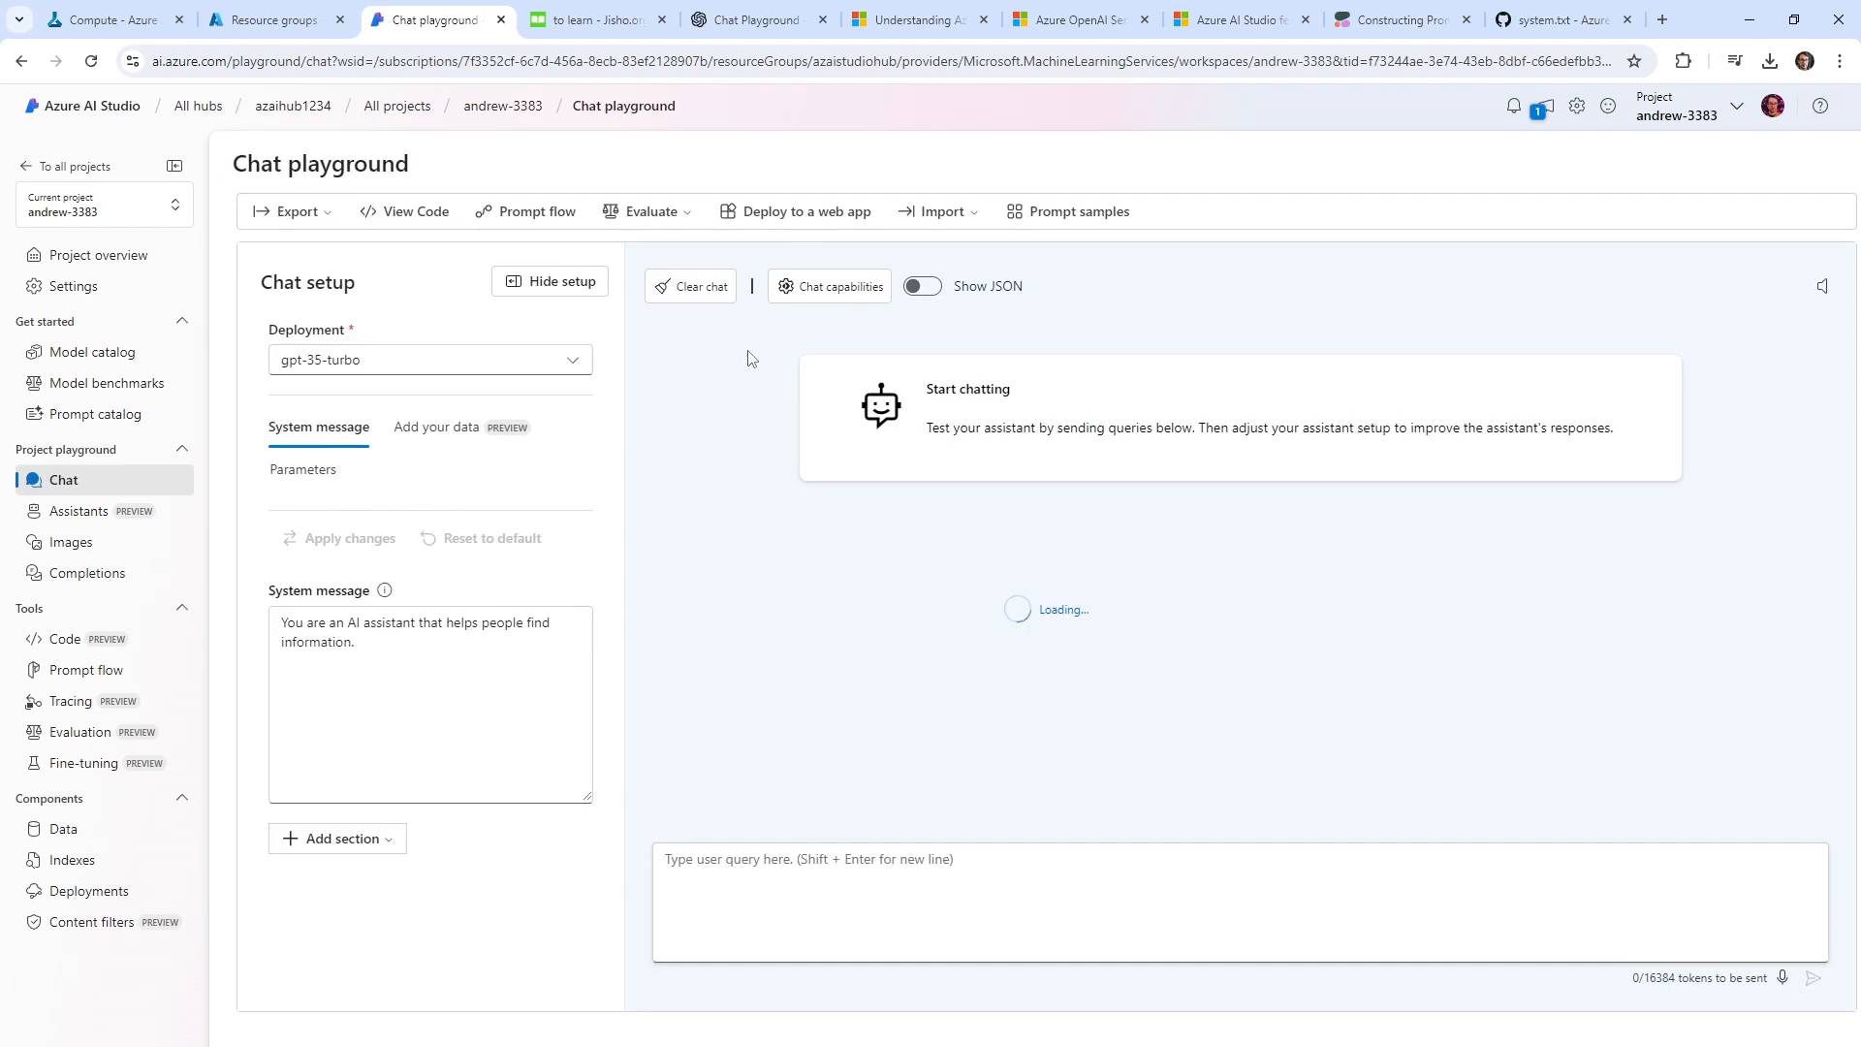
left_click(804, 223)
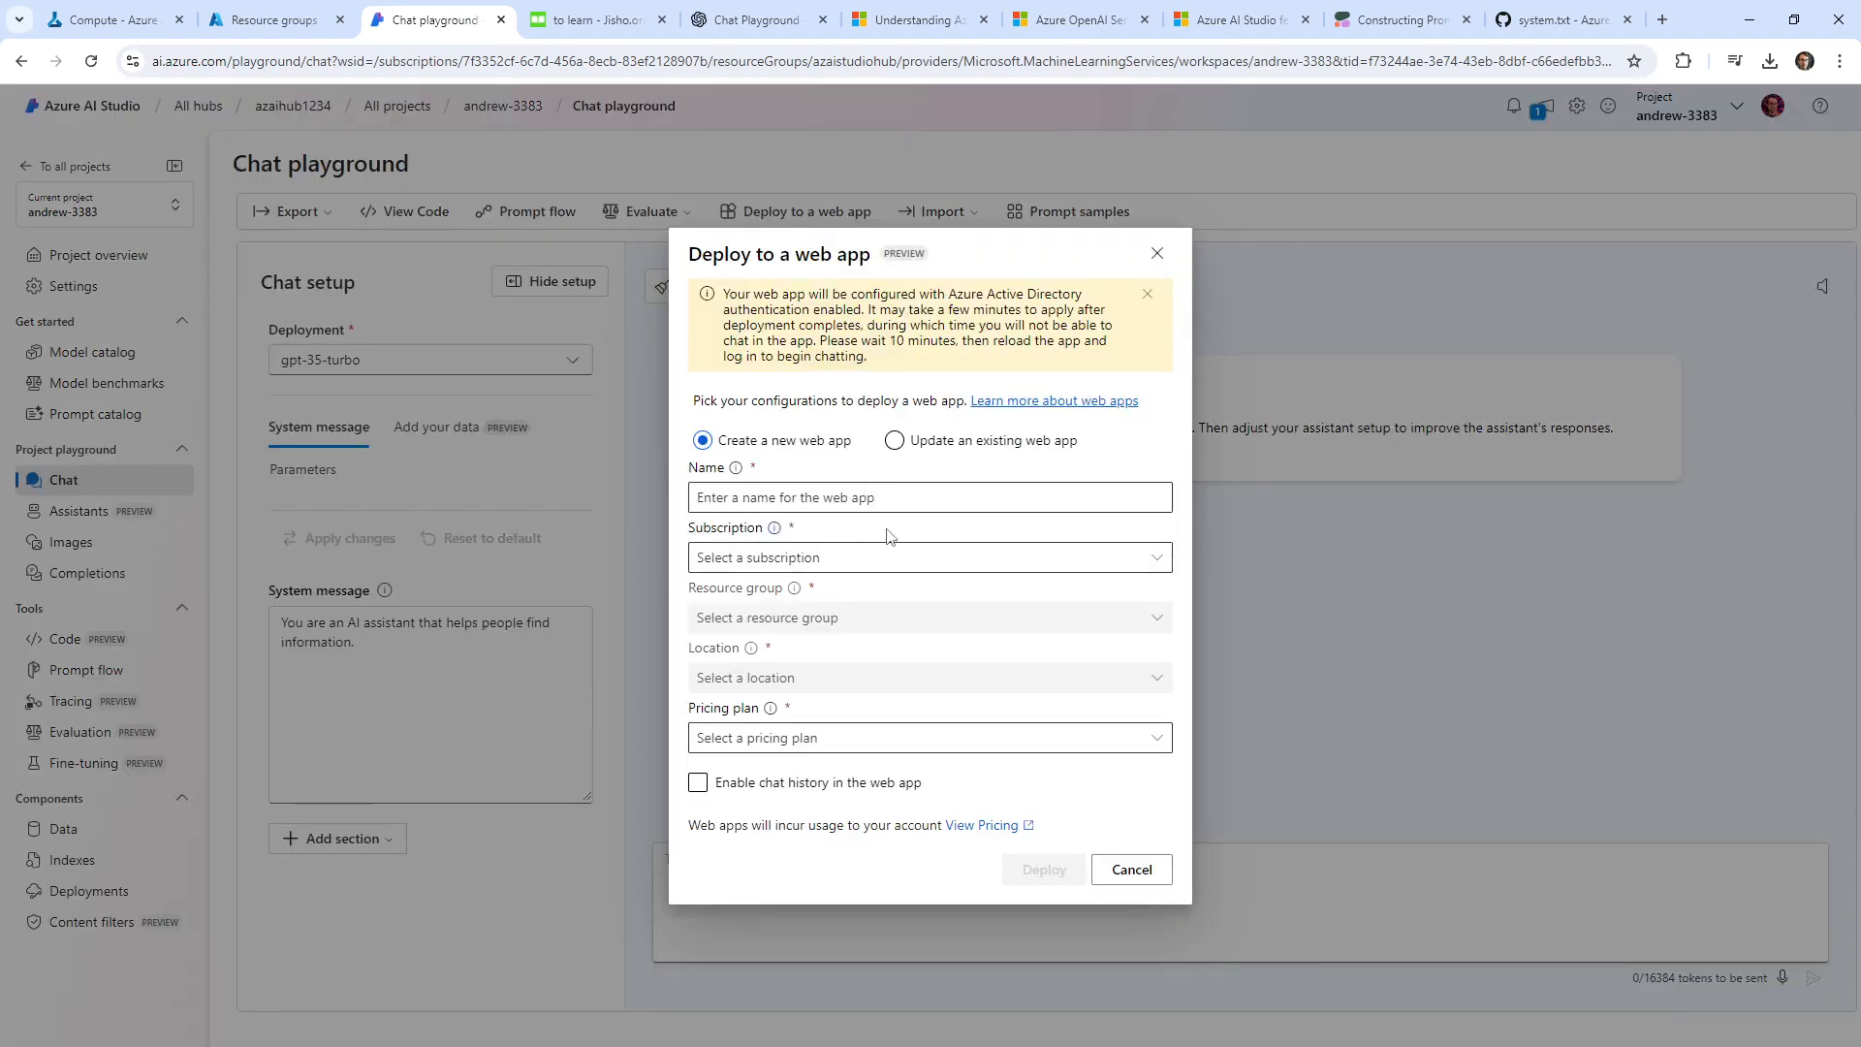
Name the new web app my-jp-teacher and assign it to Azure subscription 1 and the my-jp-teacher-app resource group.
type("my-jp-teacher")
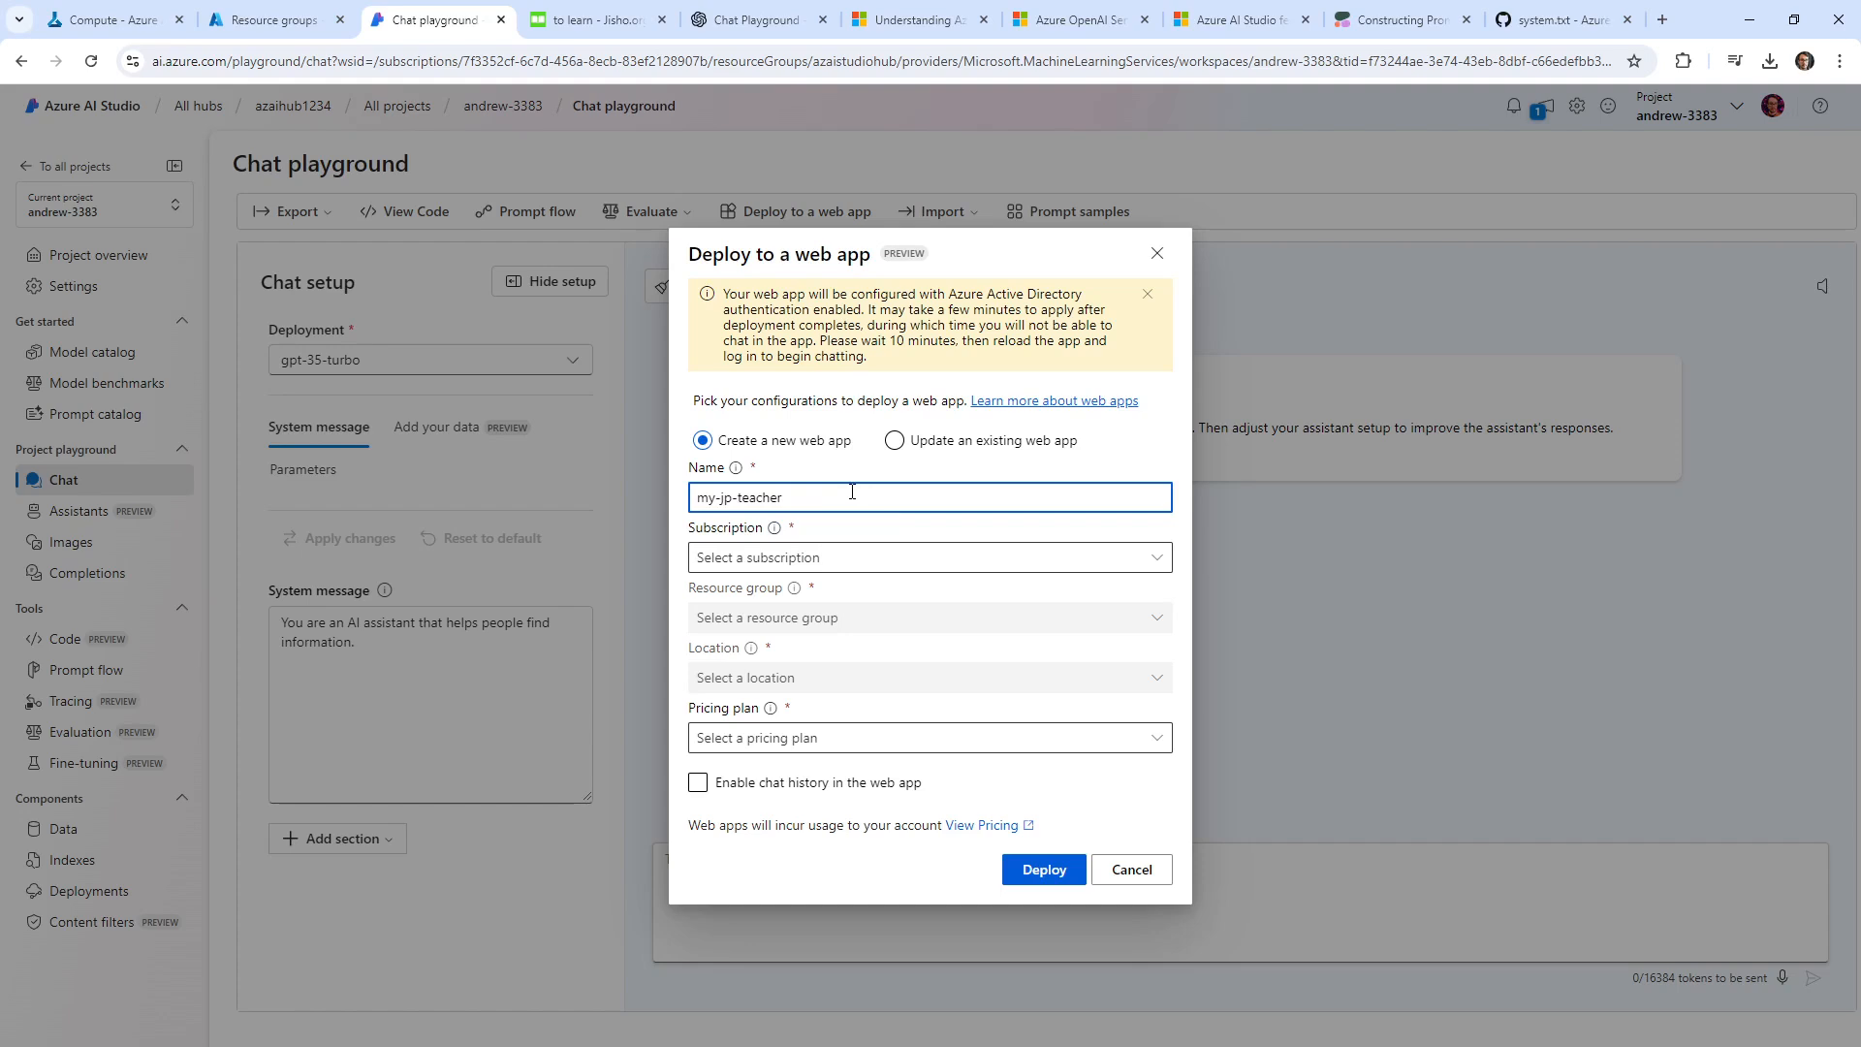
left_click(1011, 563)
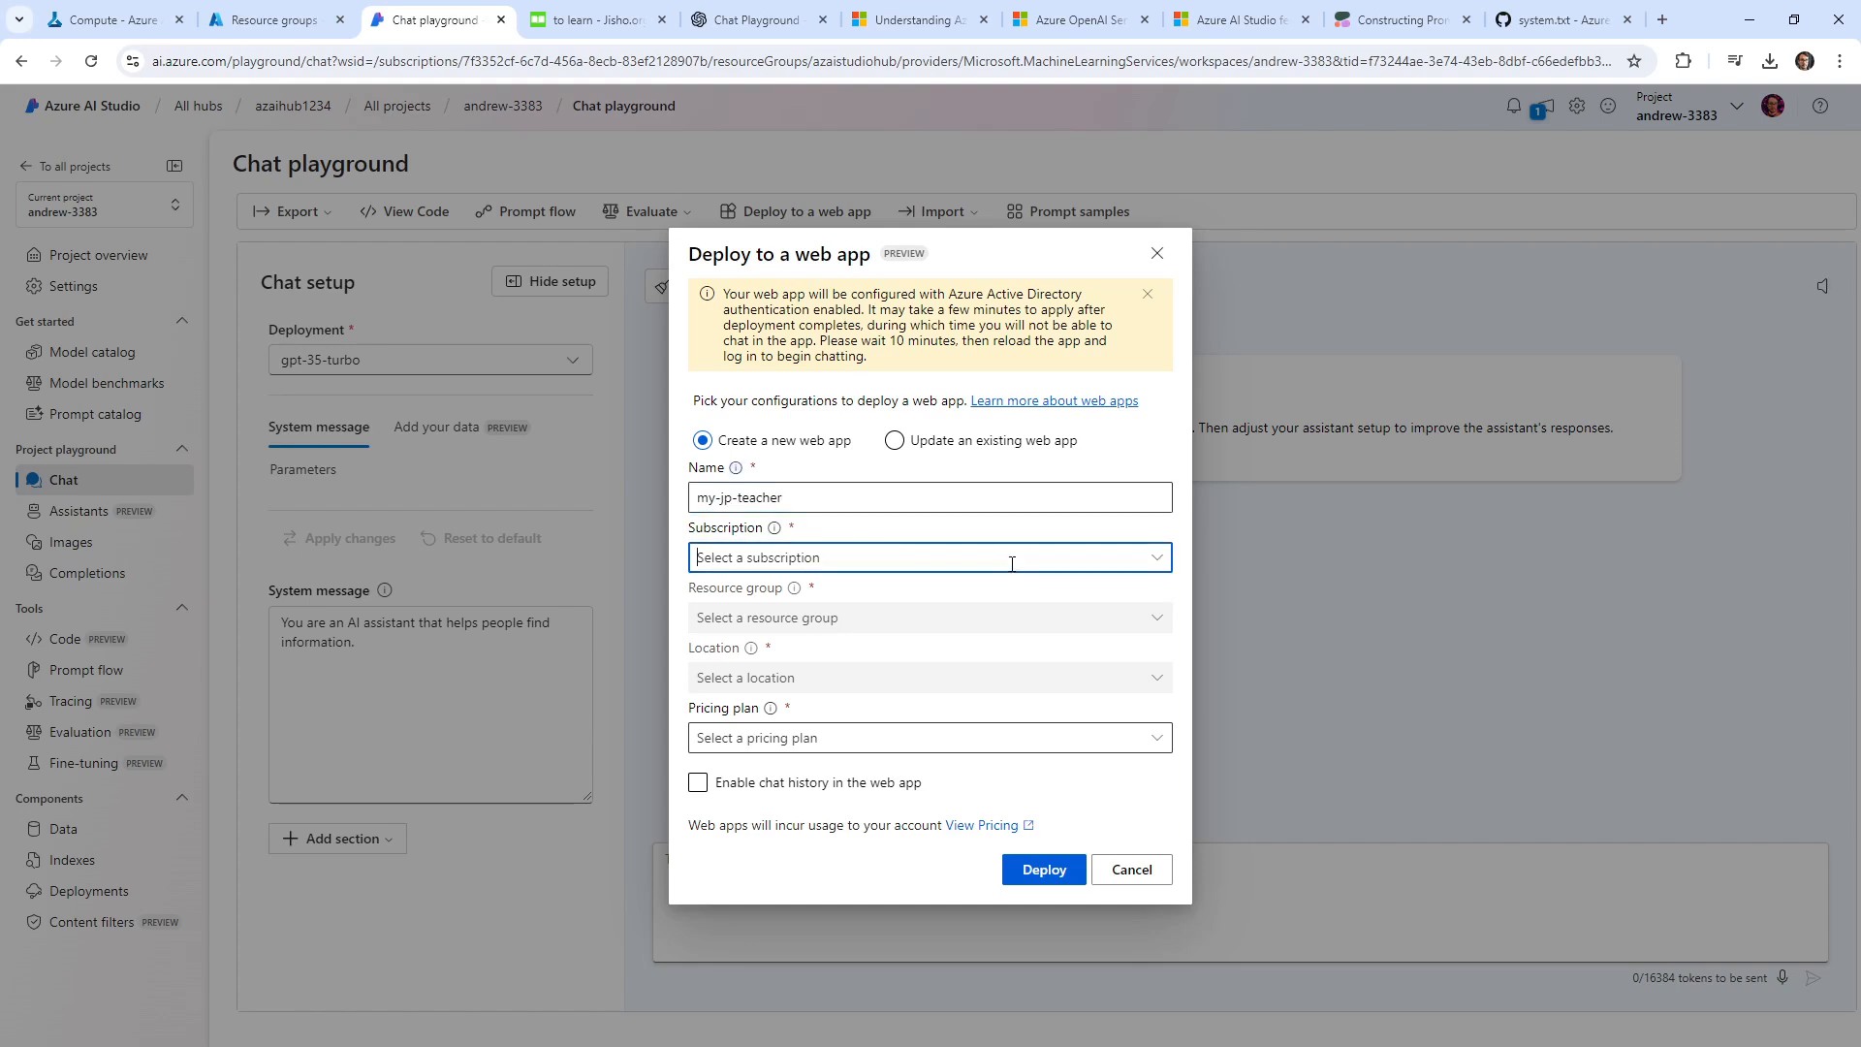
left_click(1157, 557)
left_click(949, 593)
left_click(1156, 618)
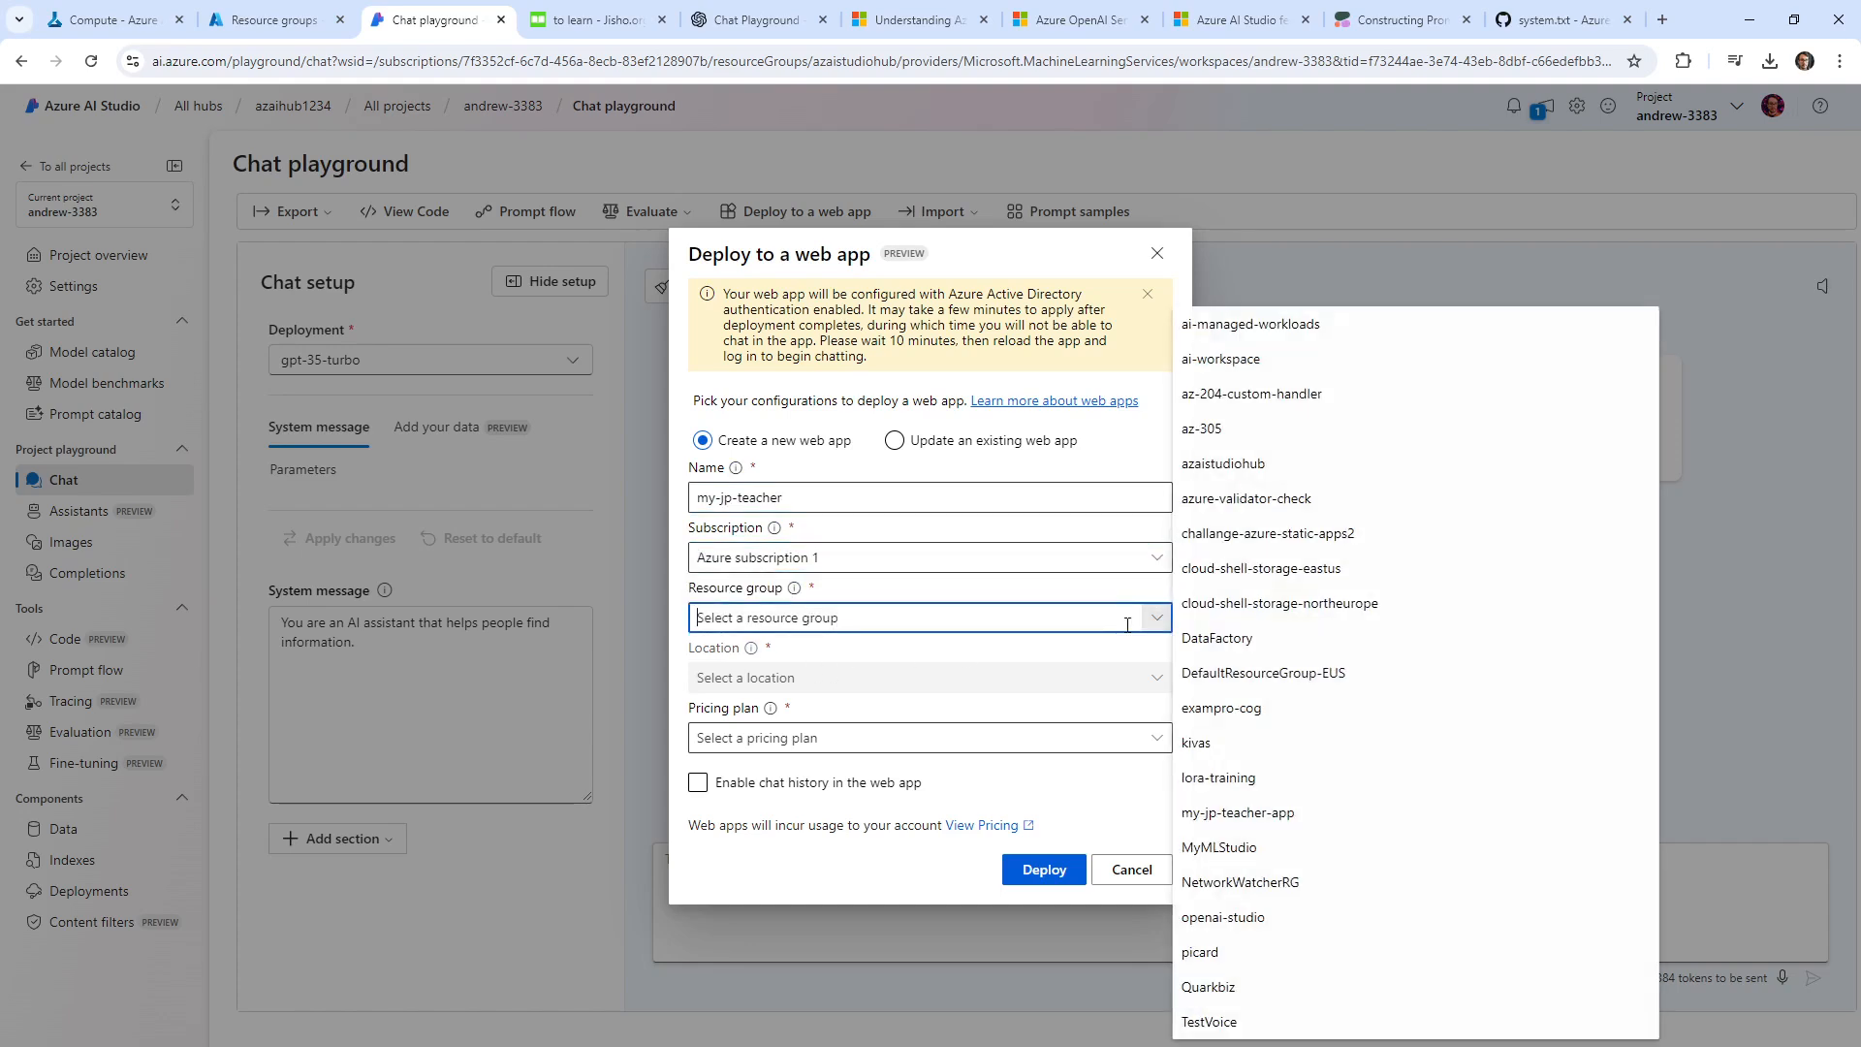
left_click(1311, 812)
Set the web app's location to West US and its pricing plan to Free (F1).
left_click(910, 683)
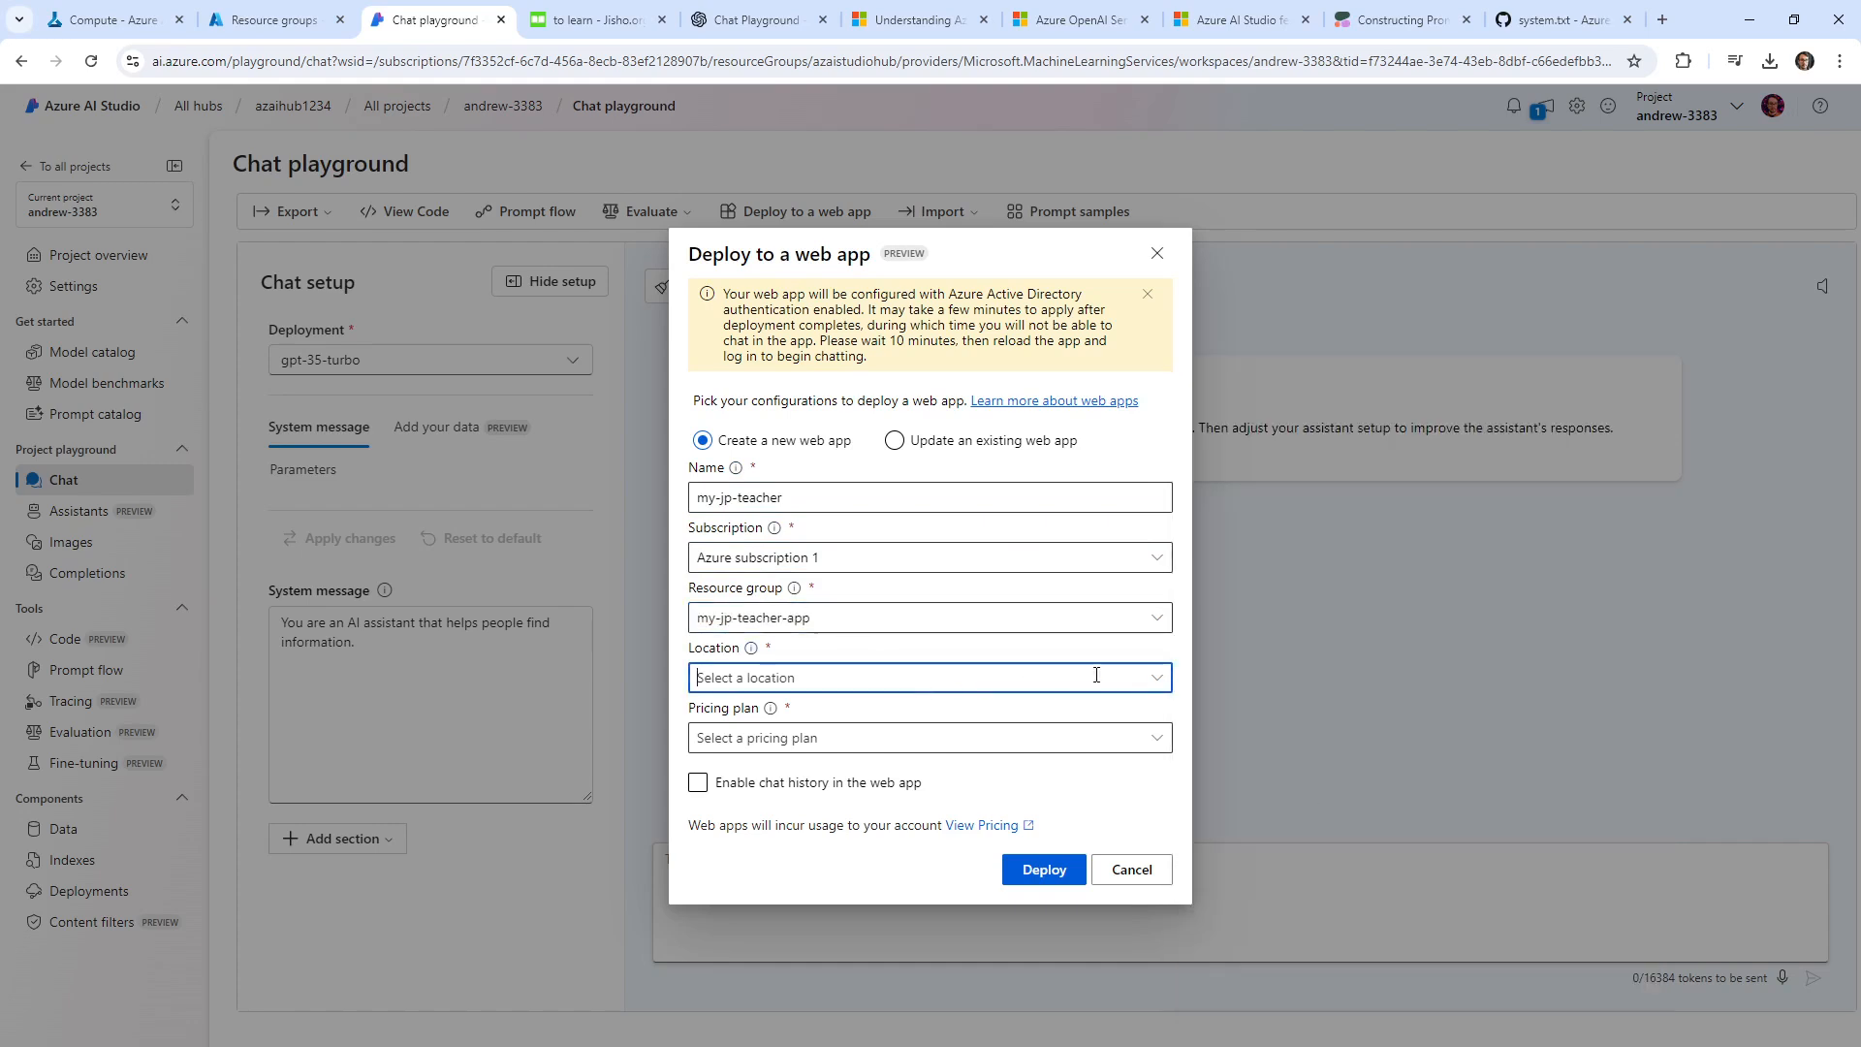
left_click(1152, 682)
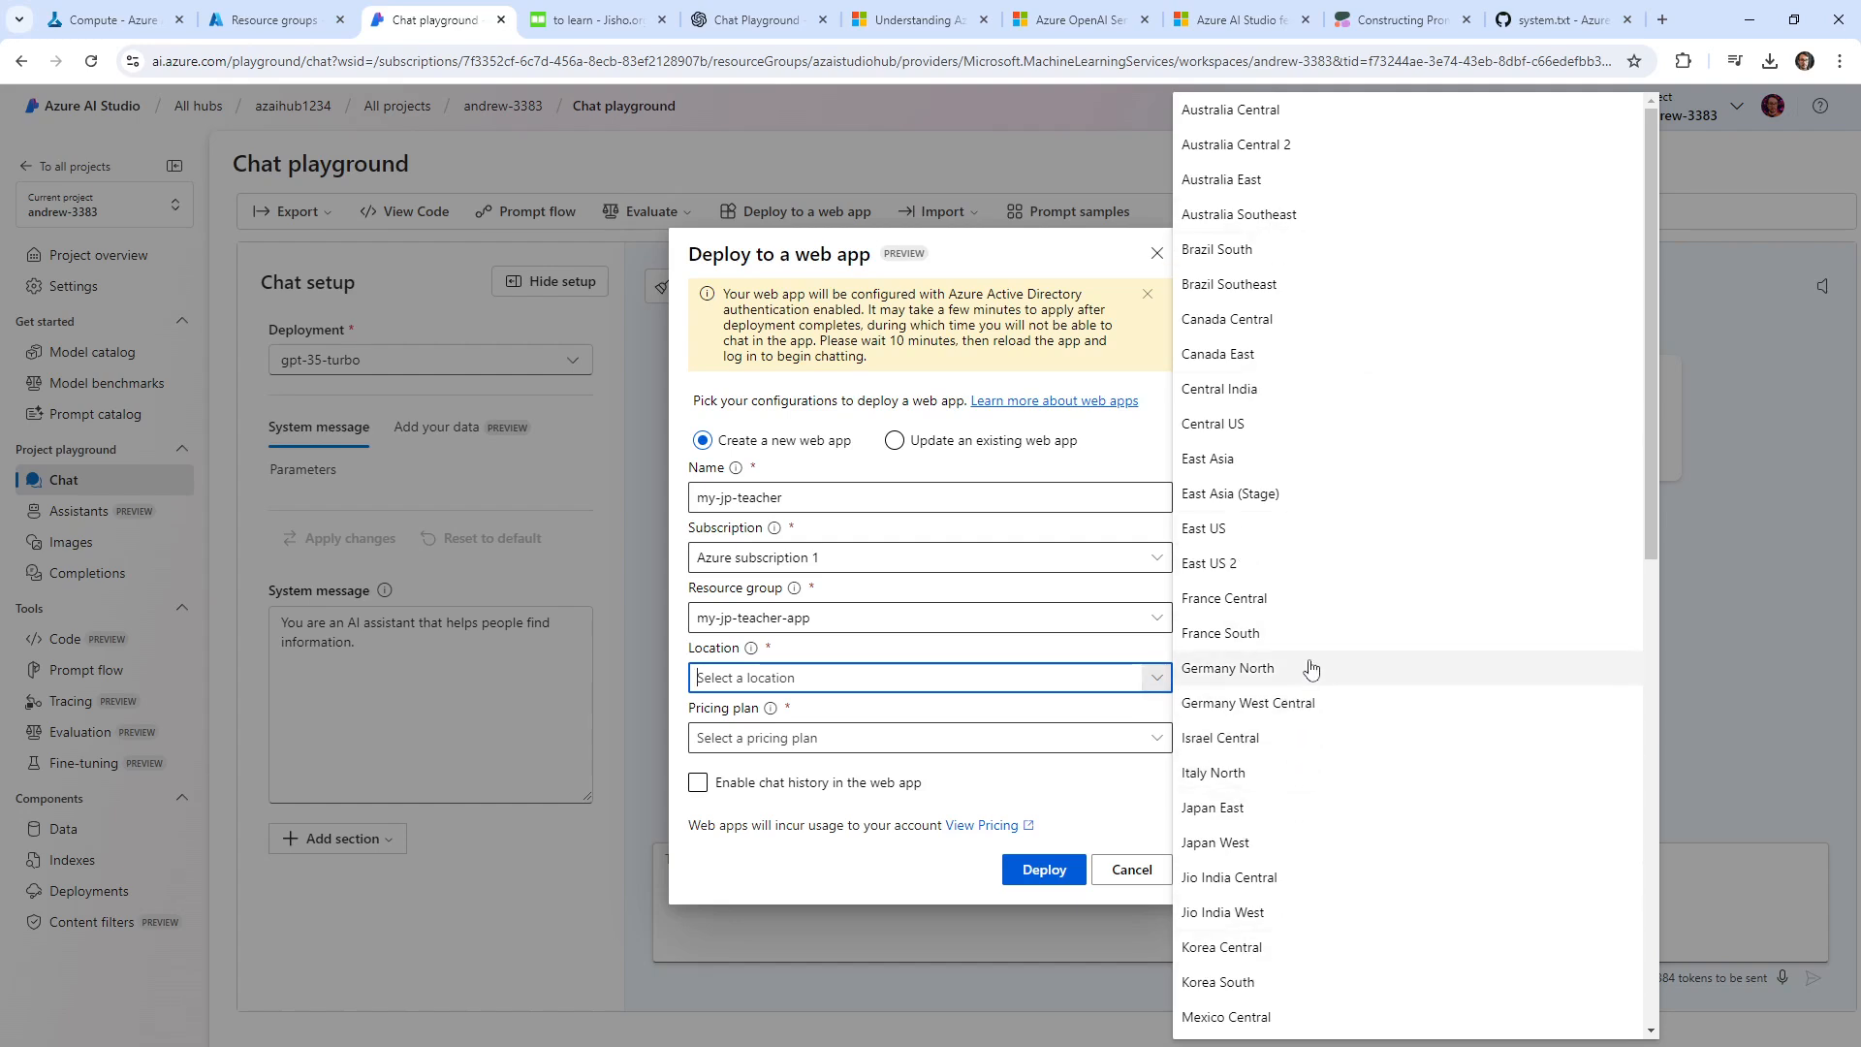
scroll(1307, 712, "down", 3)
scroll(1306, 713, "down", 6)
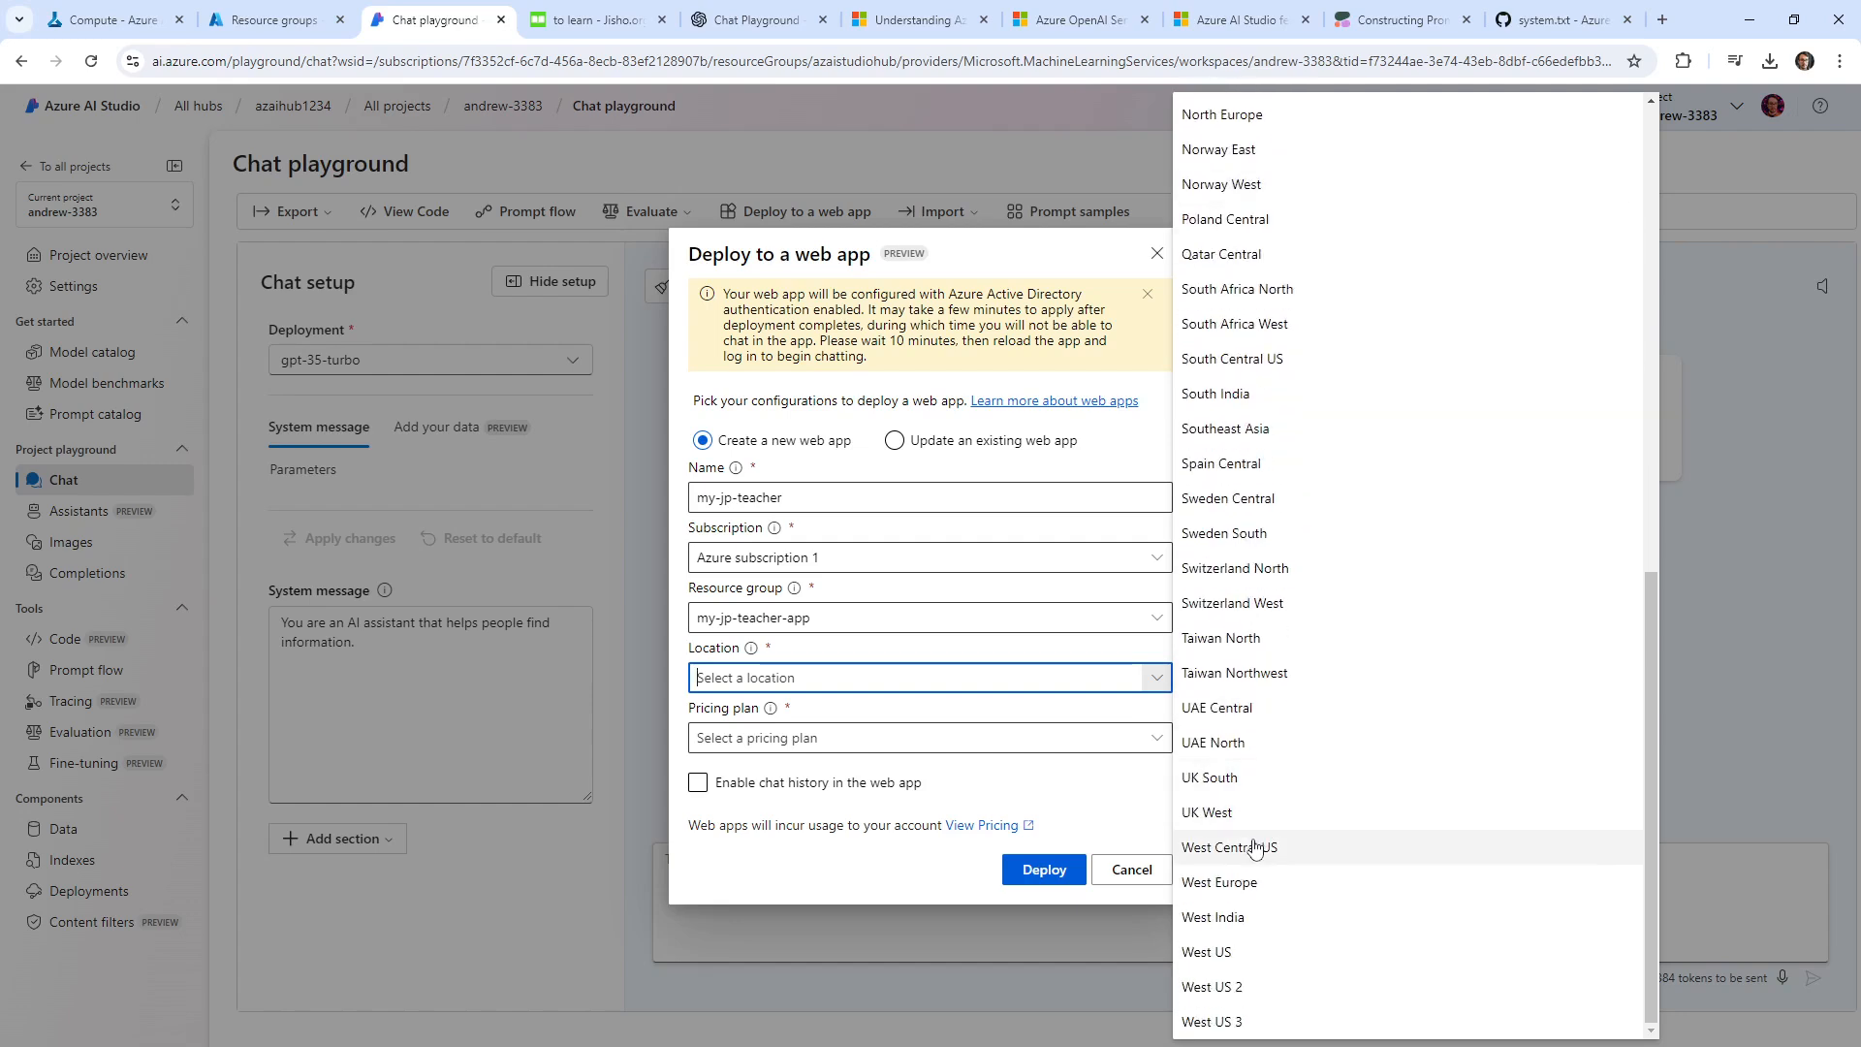
left_click(1240, 952)
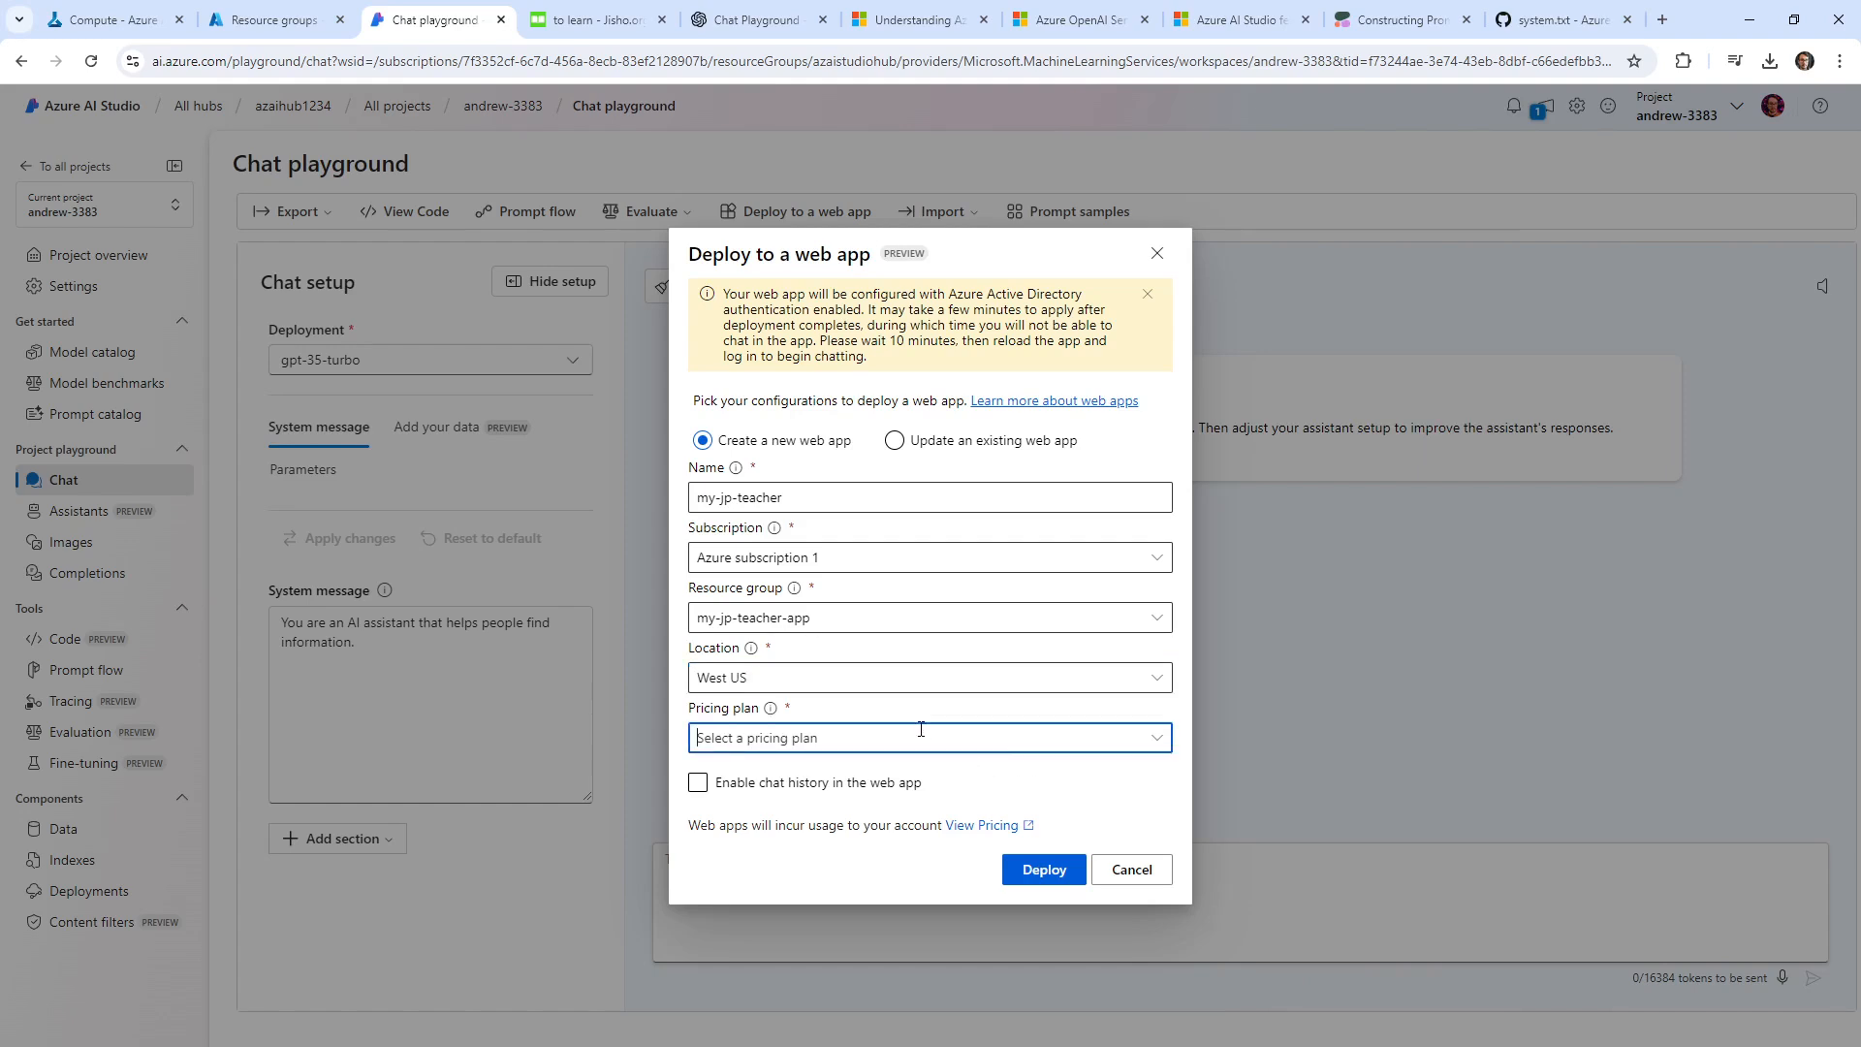
left_click(1158, 739)
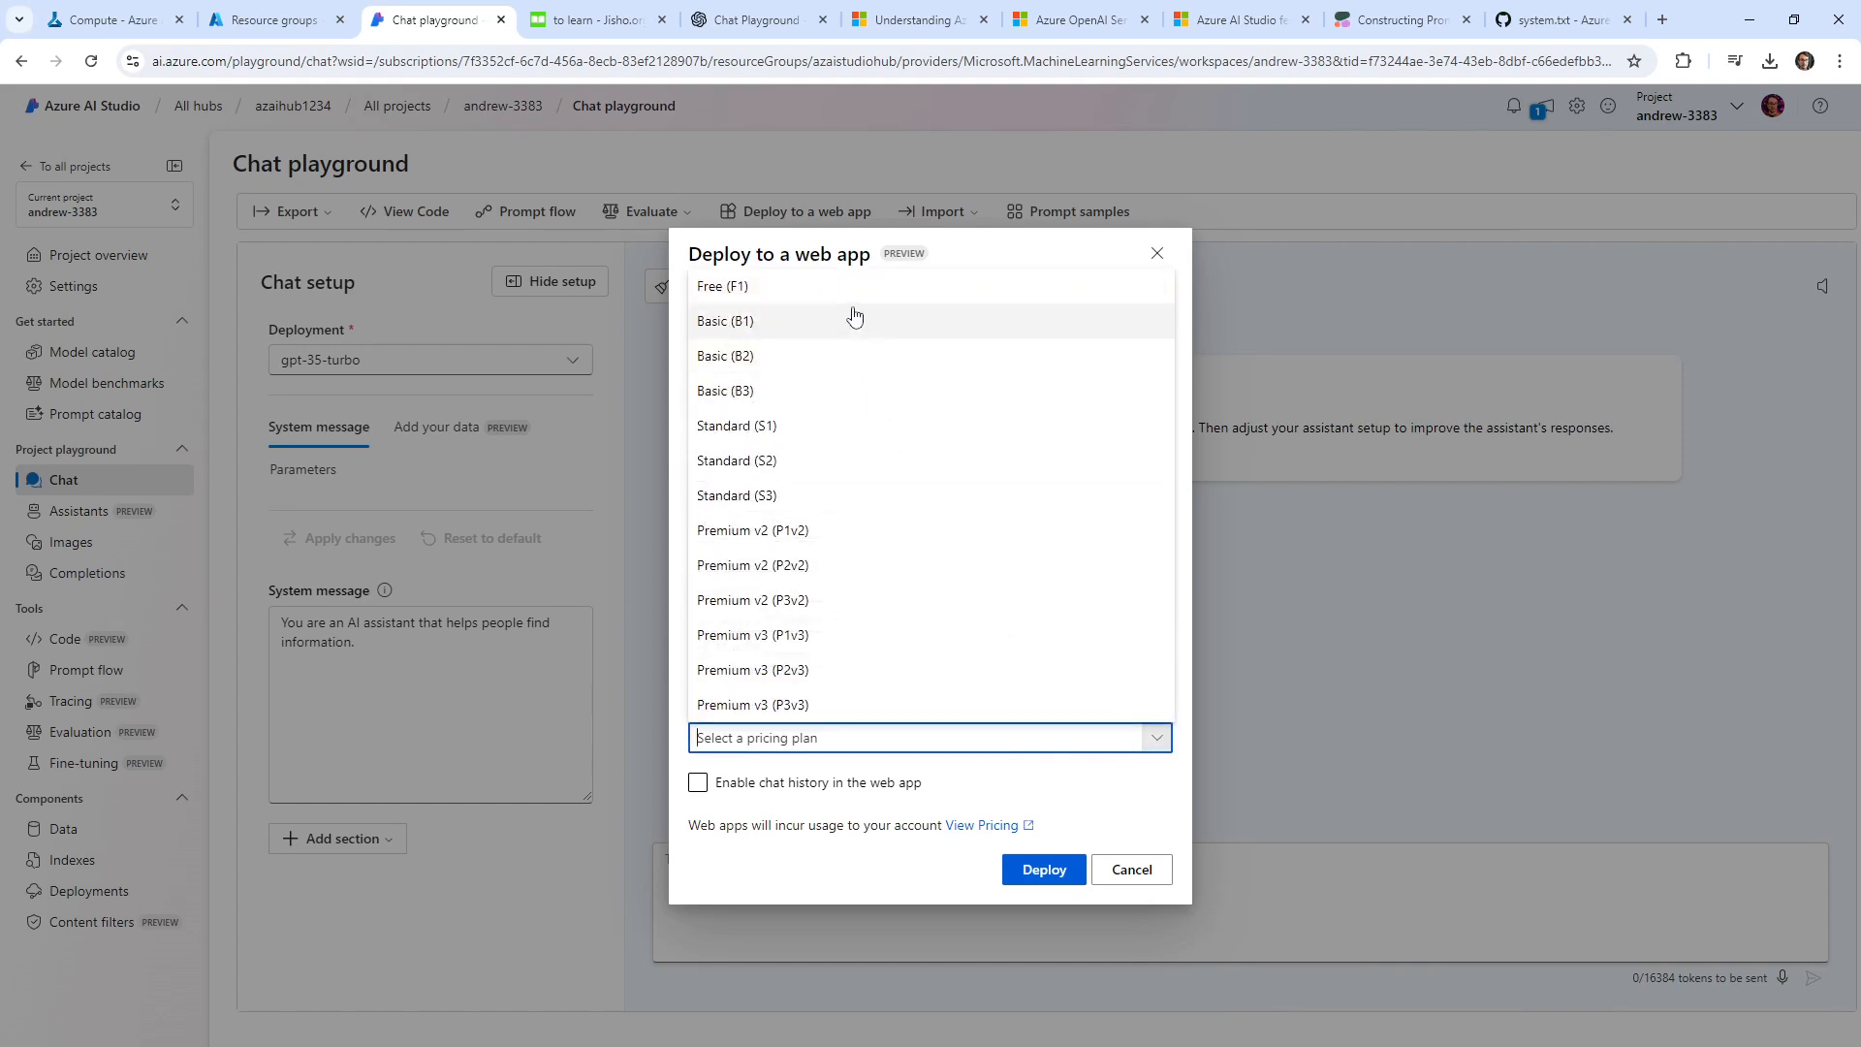
left_click(850, 300)
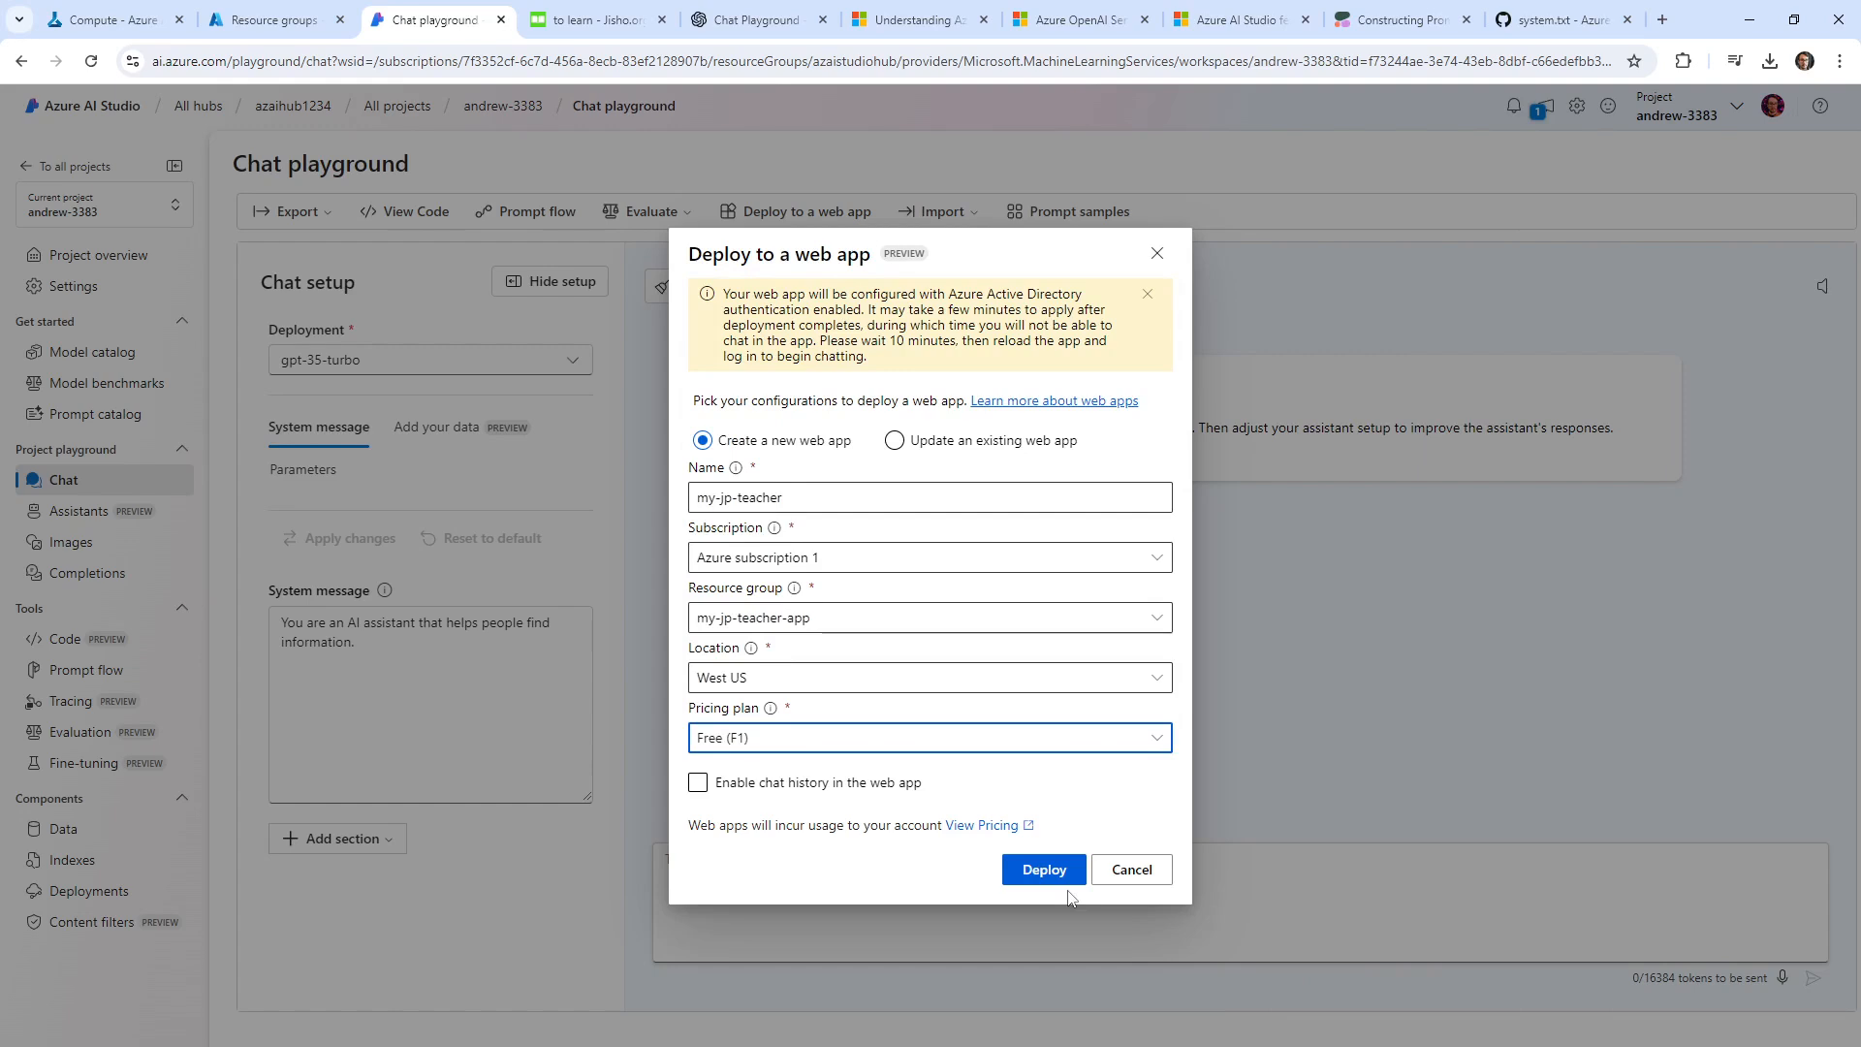
left_click(805, 787)
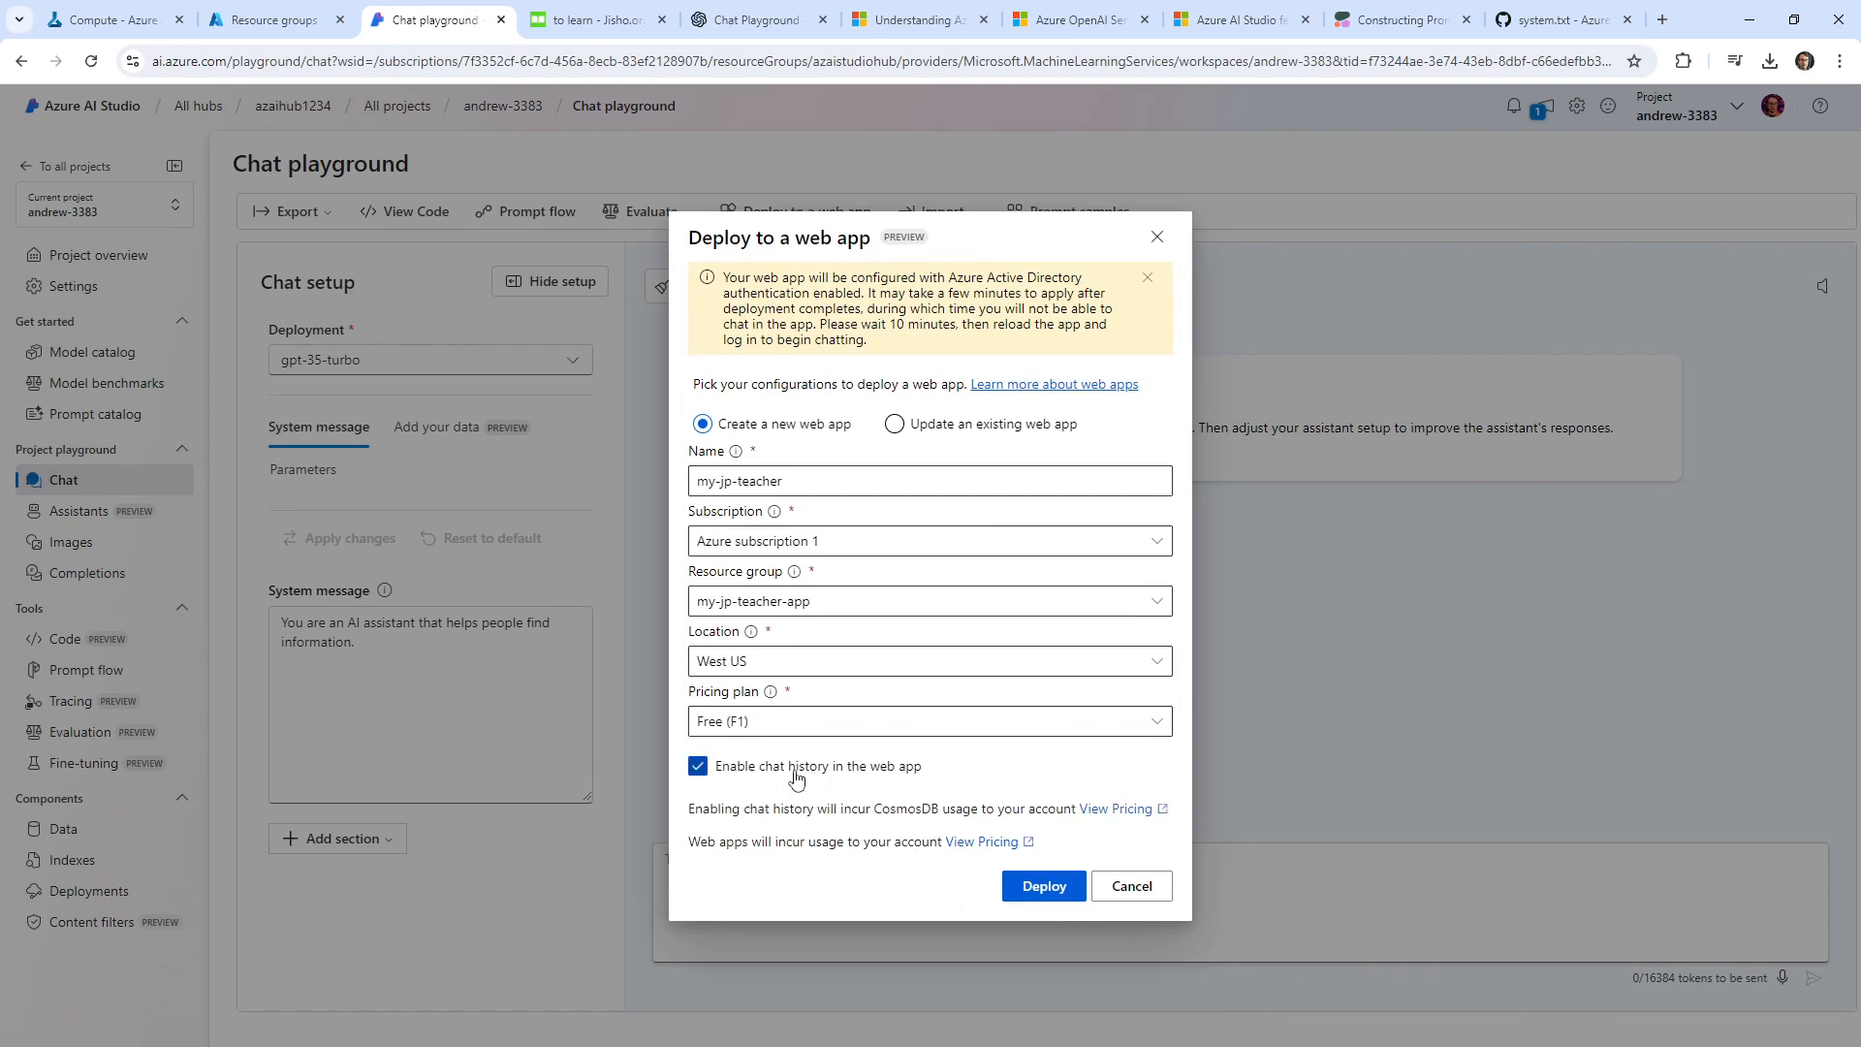
left_click(797, 775)
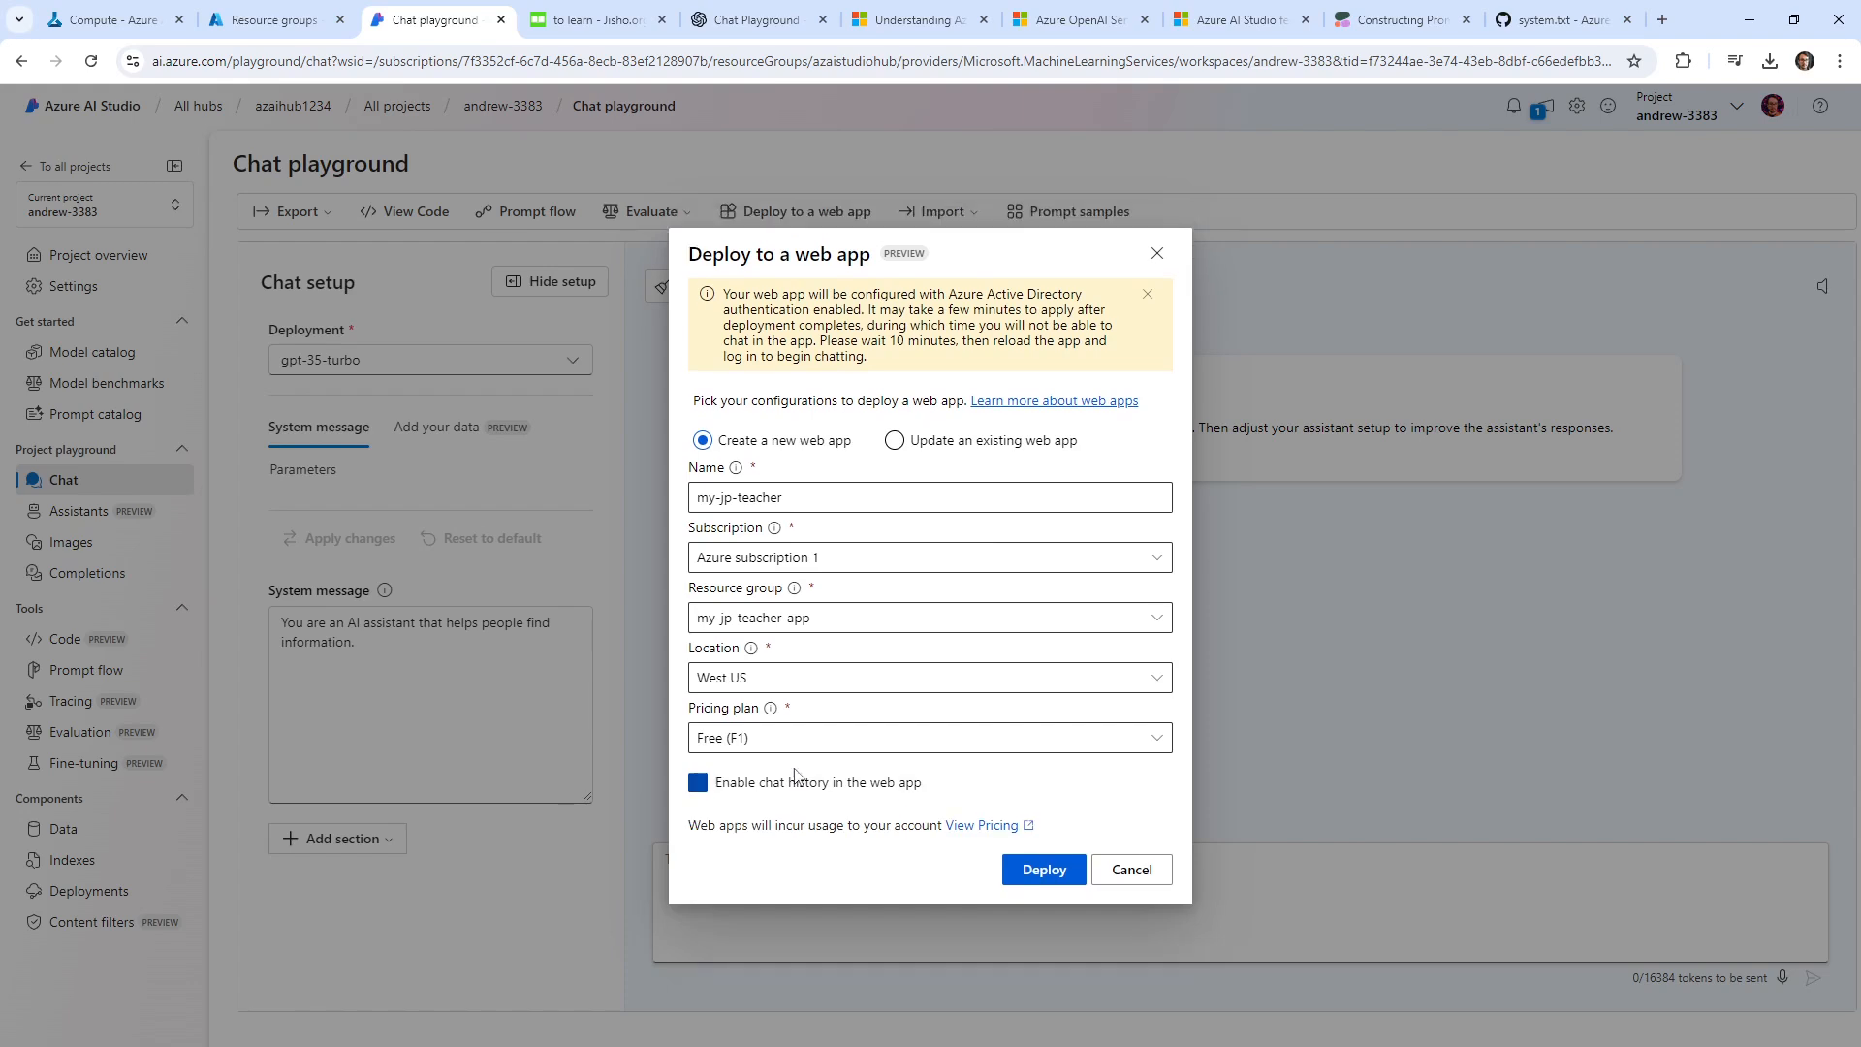
left_click(811, 787)
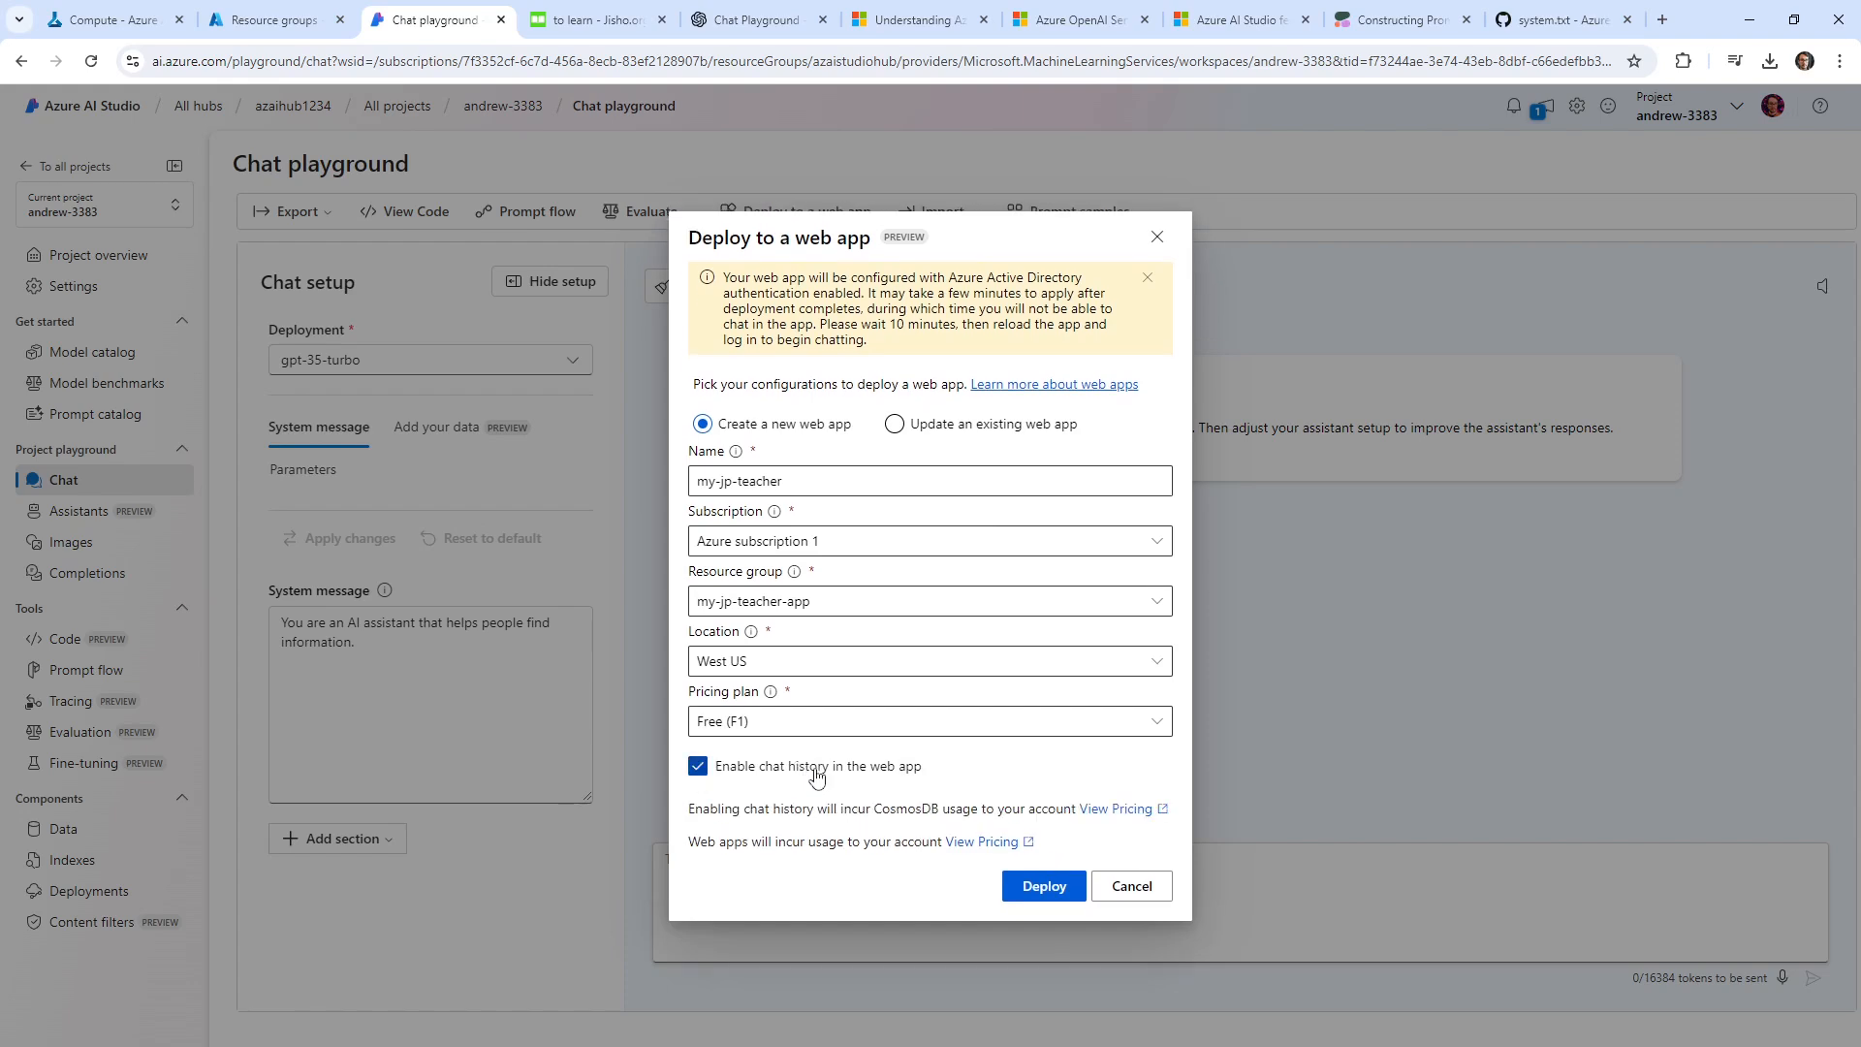
left_click(817, 776)
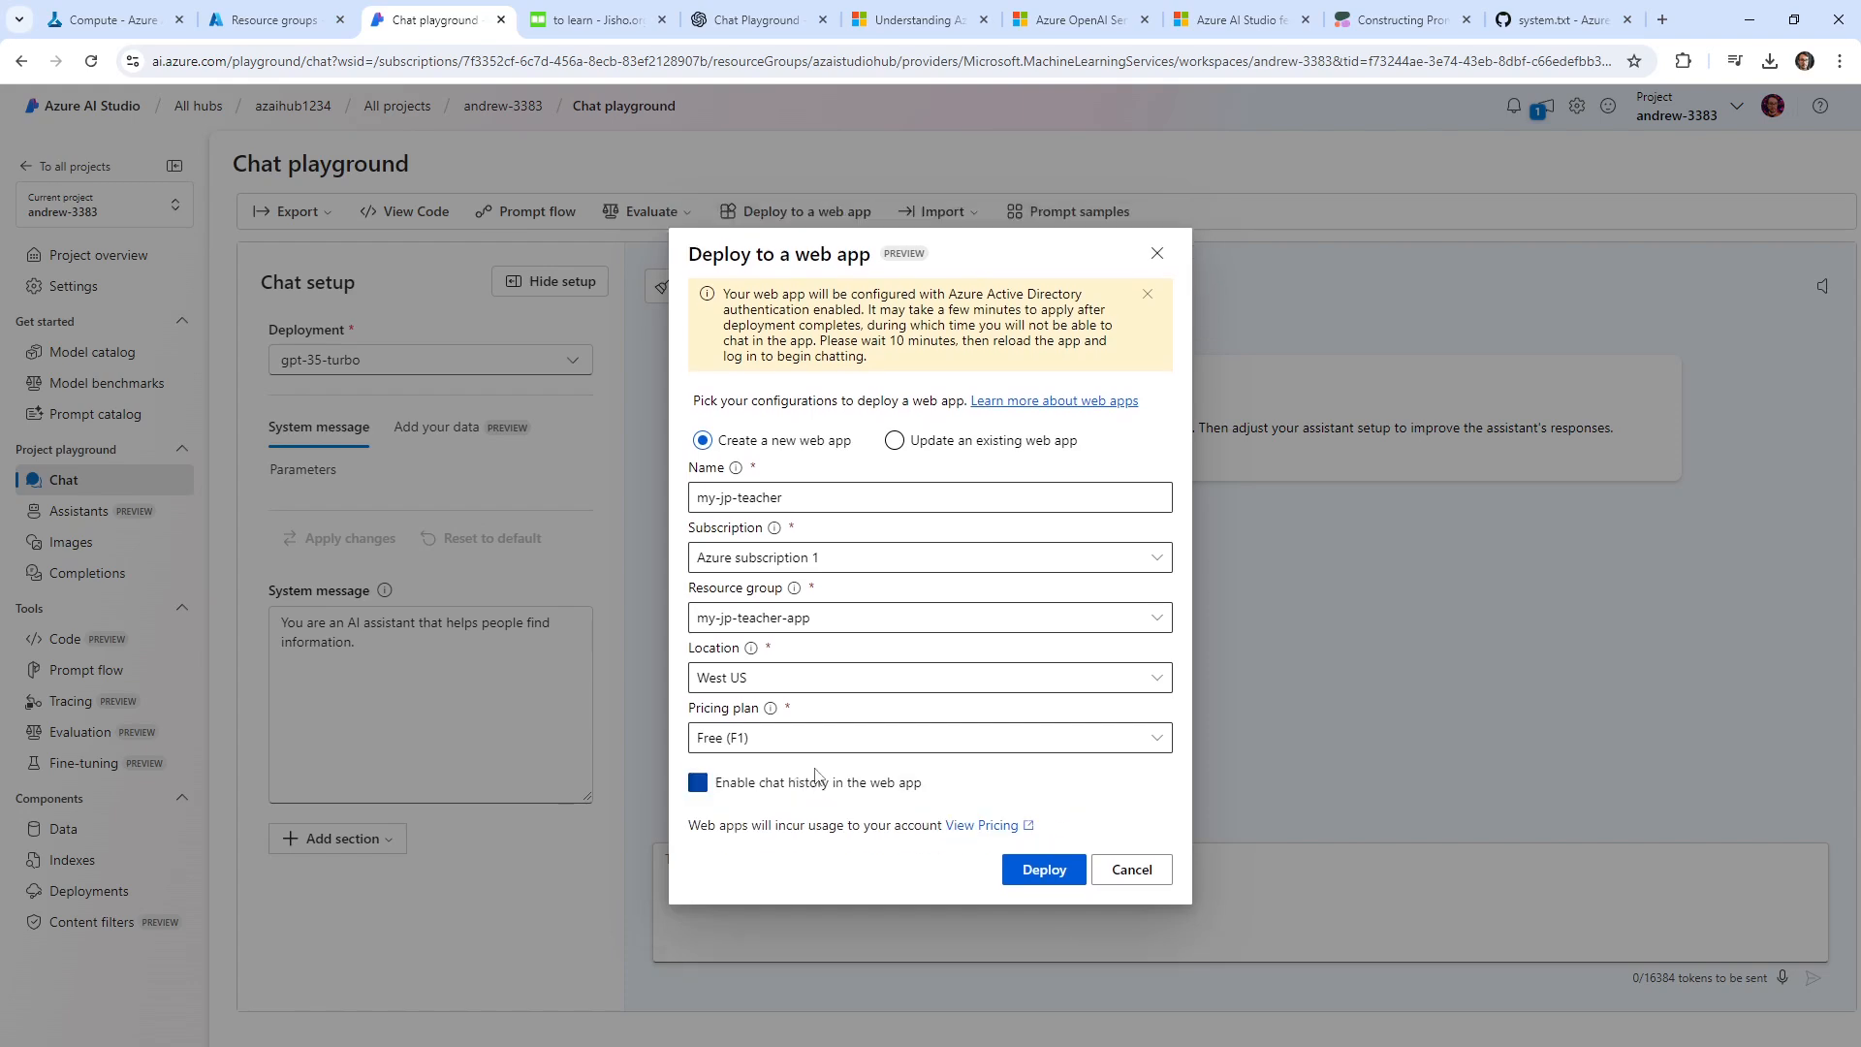
Deploy the web app and check the deployment status in the notifications.
left_click(1040, 875)
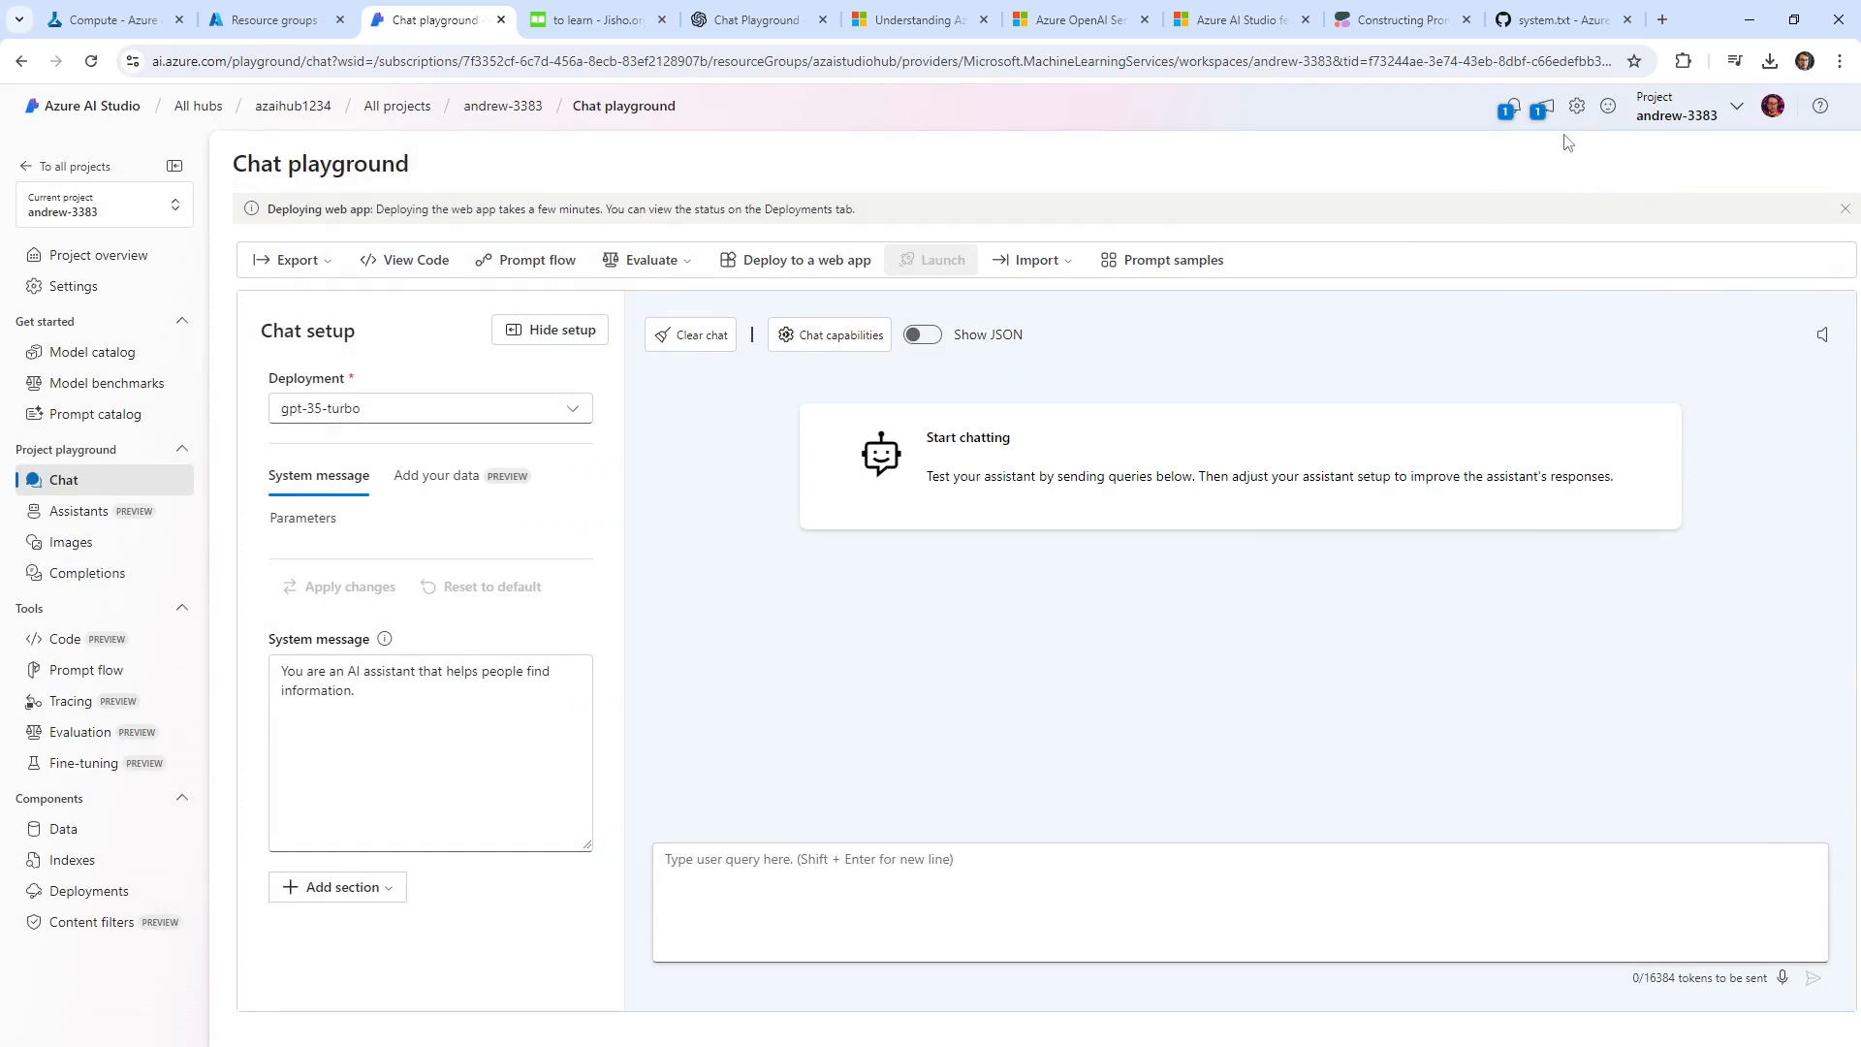
left_click(1544, 109)
left_click(1509, 115)
left_click(1509, 116)
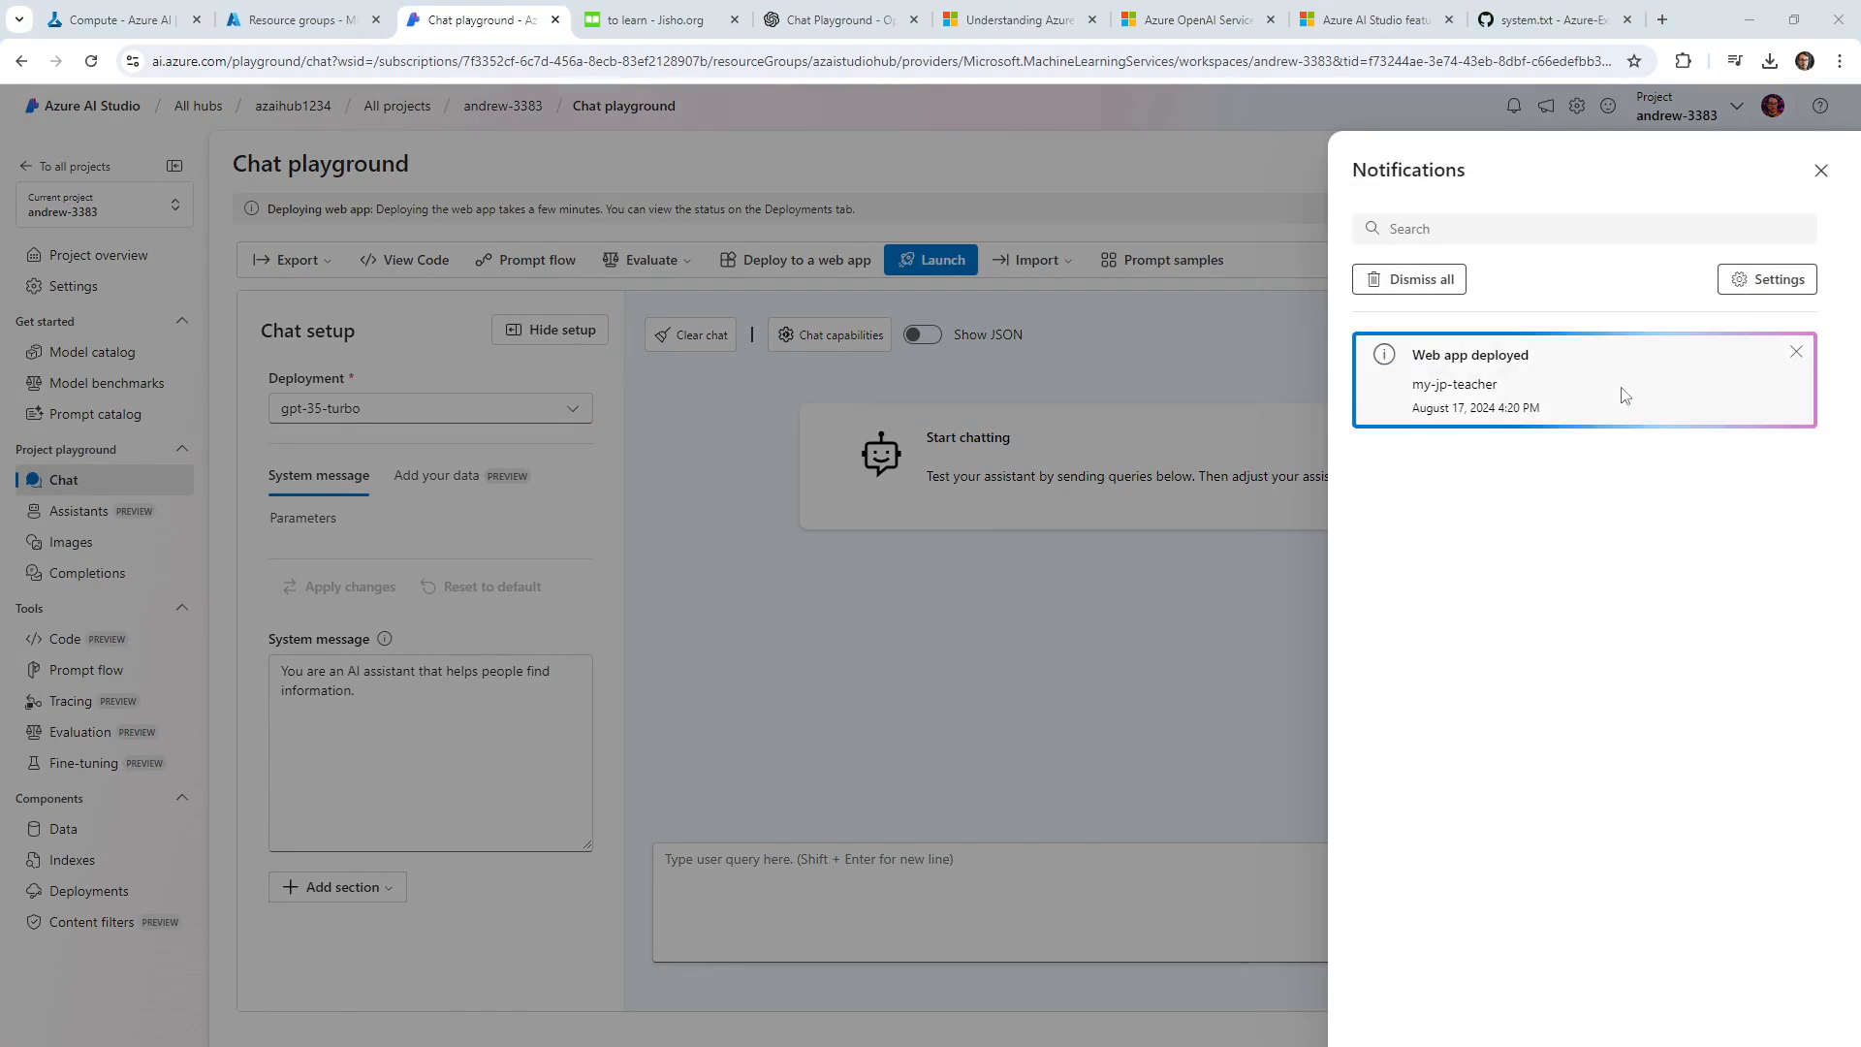
left_click(1821, 170)
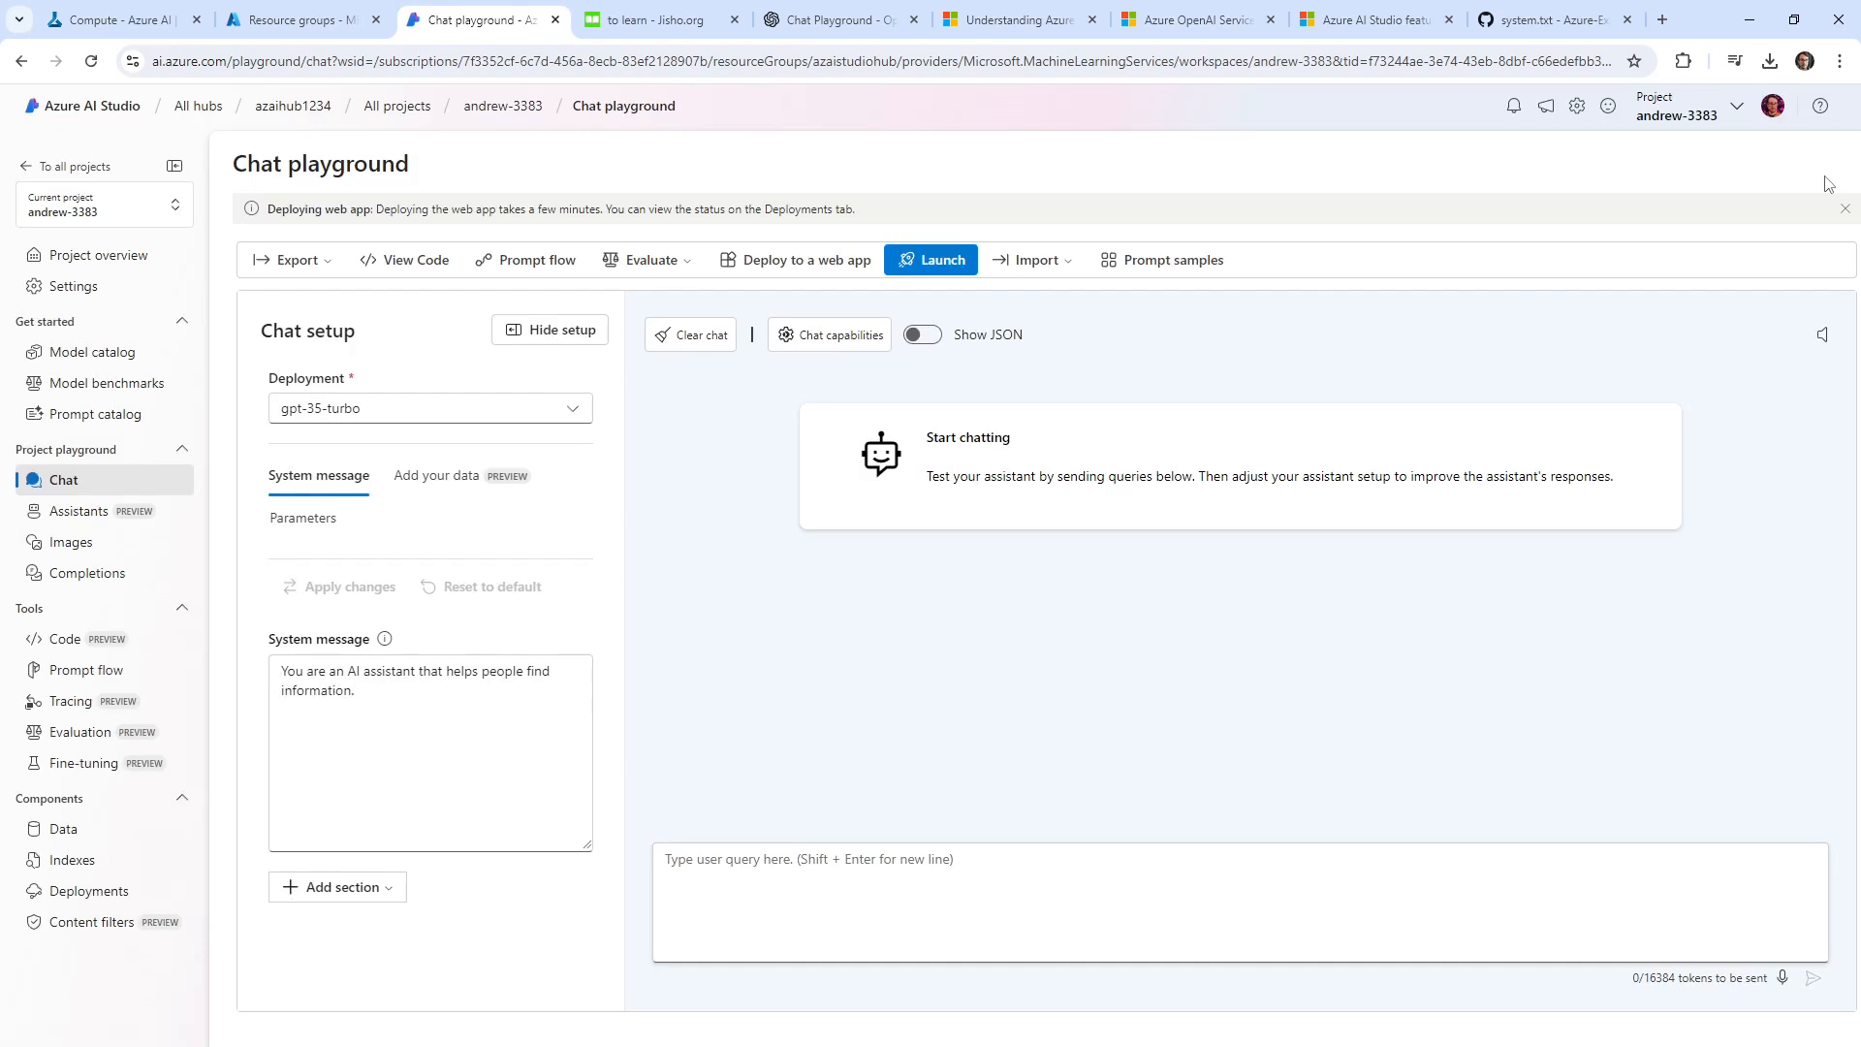
Launch the deployed web app, and switch to the Azure portal to open the my-jp-teacher-app resource group.
left_click(928, 268)
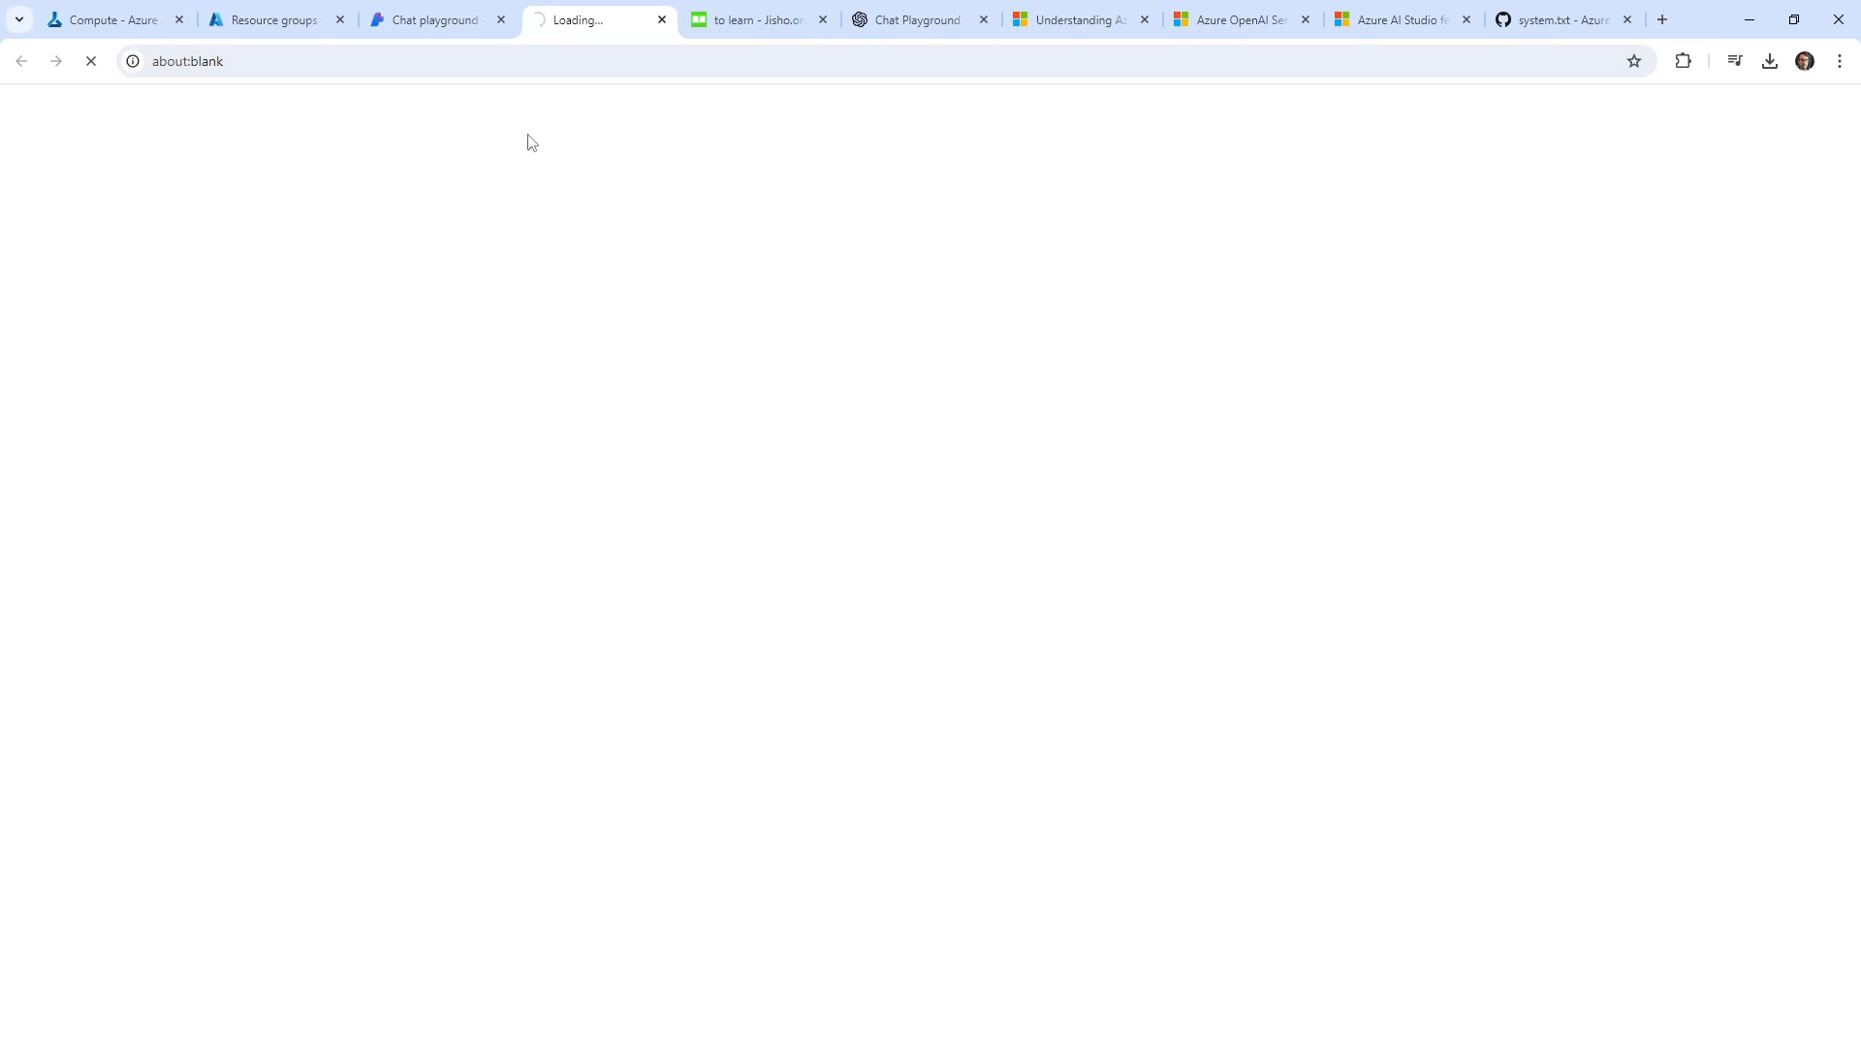
left_click(474, 24)
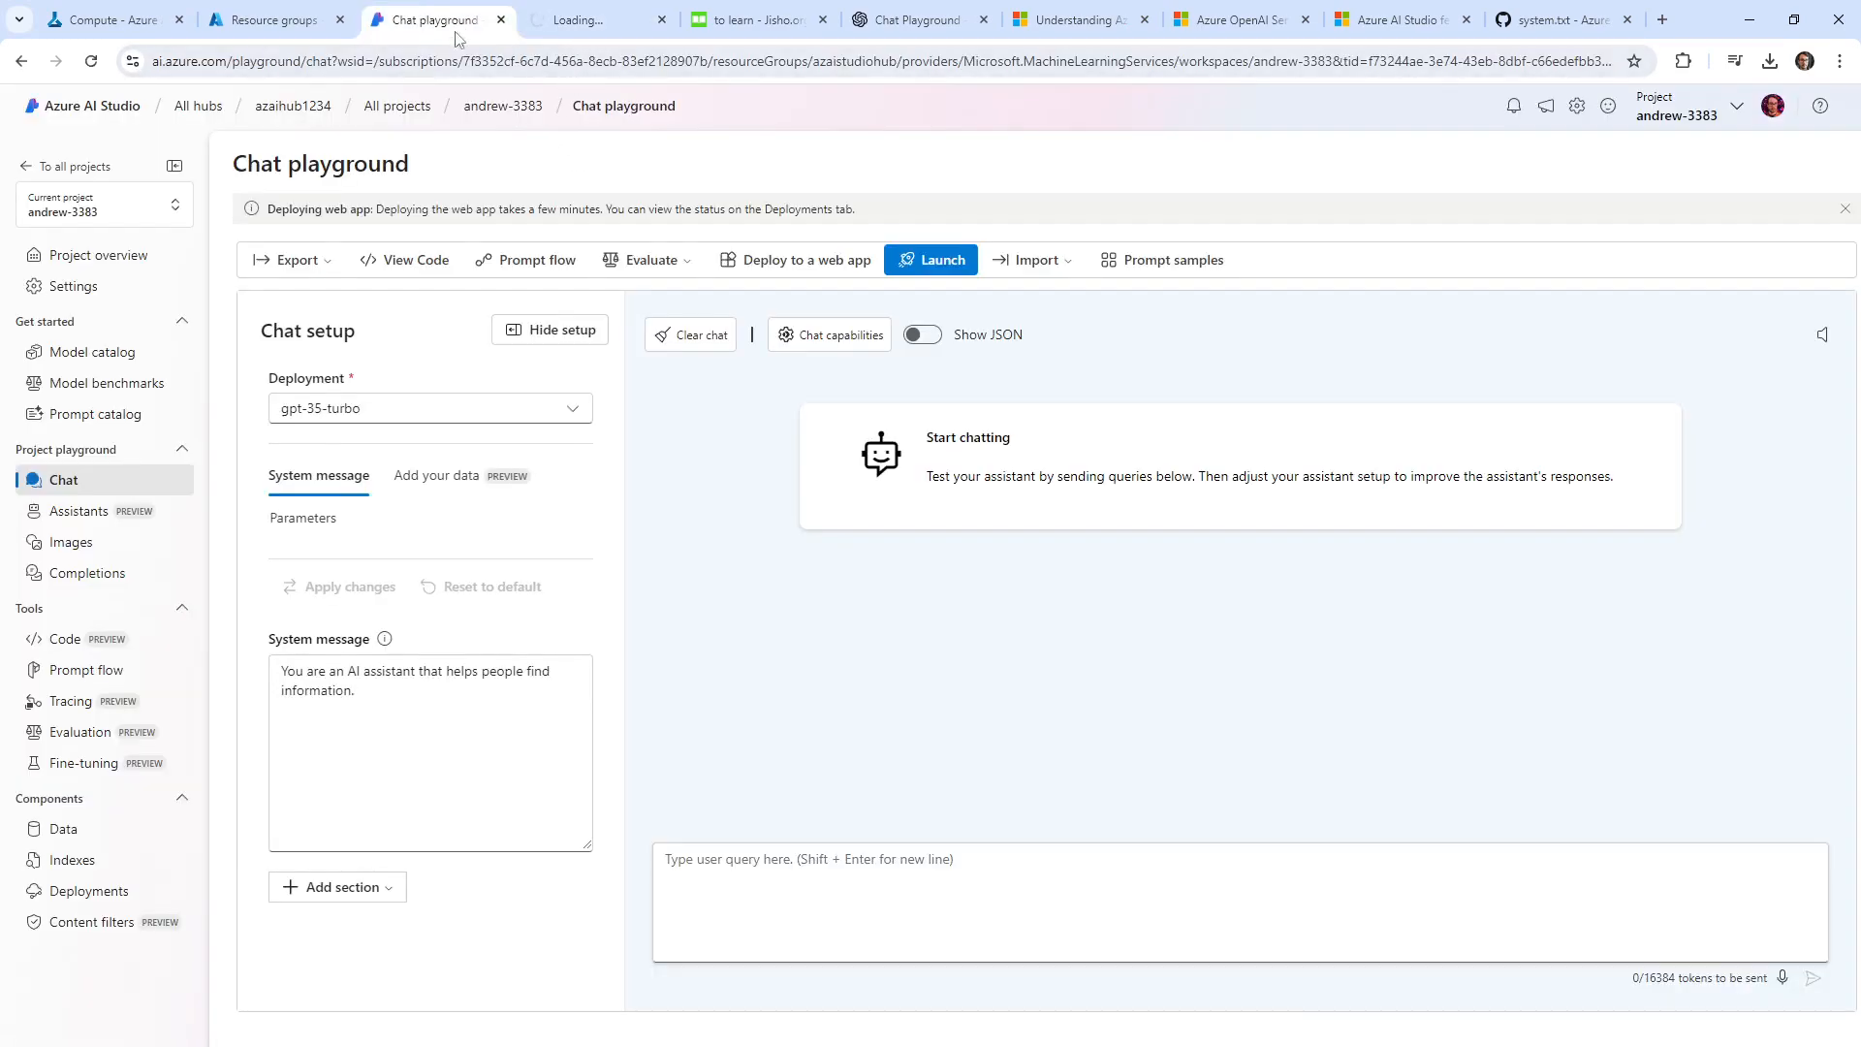
left_click(291, 21)
scroll(191, 463, "down", 1)
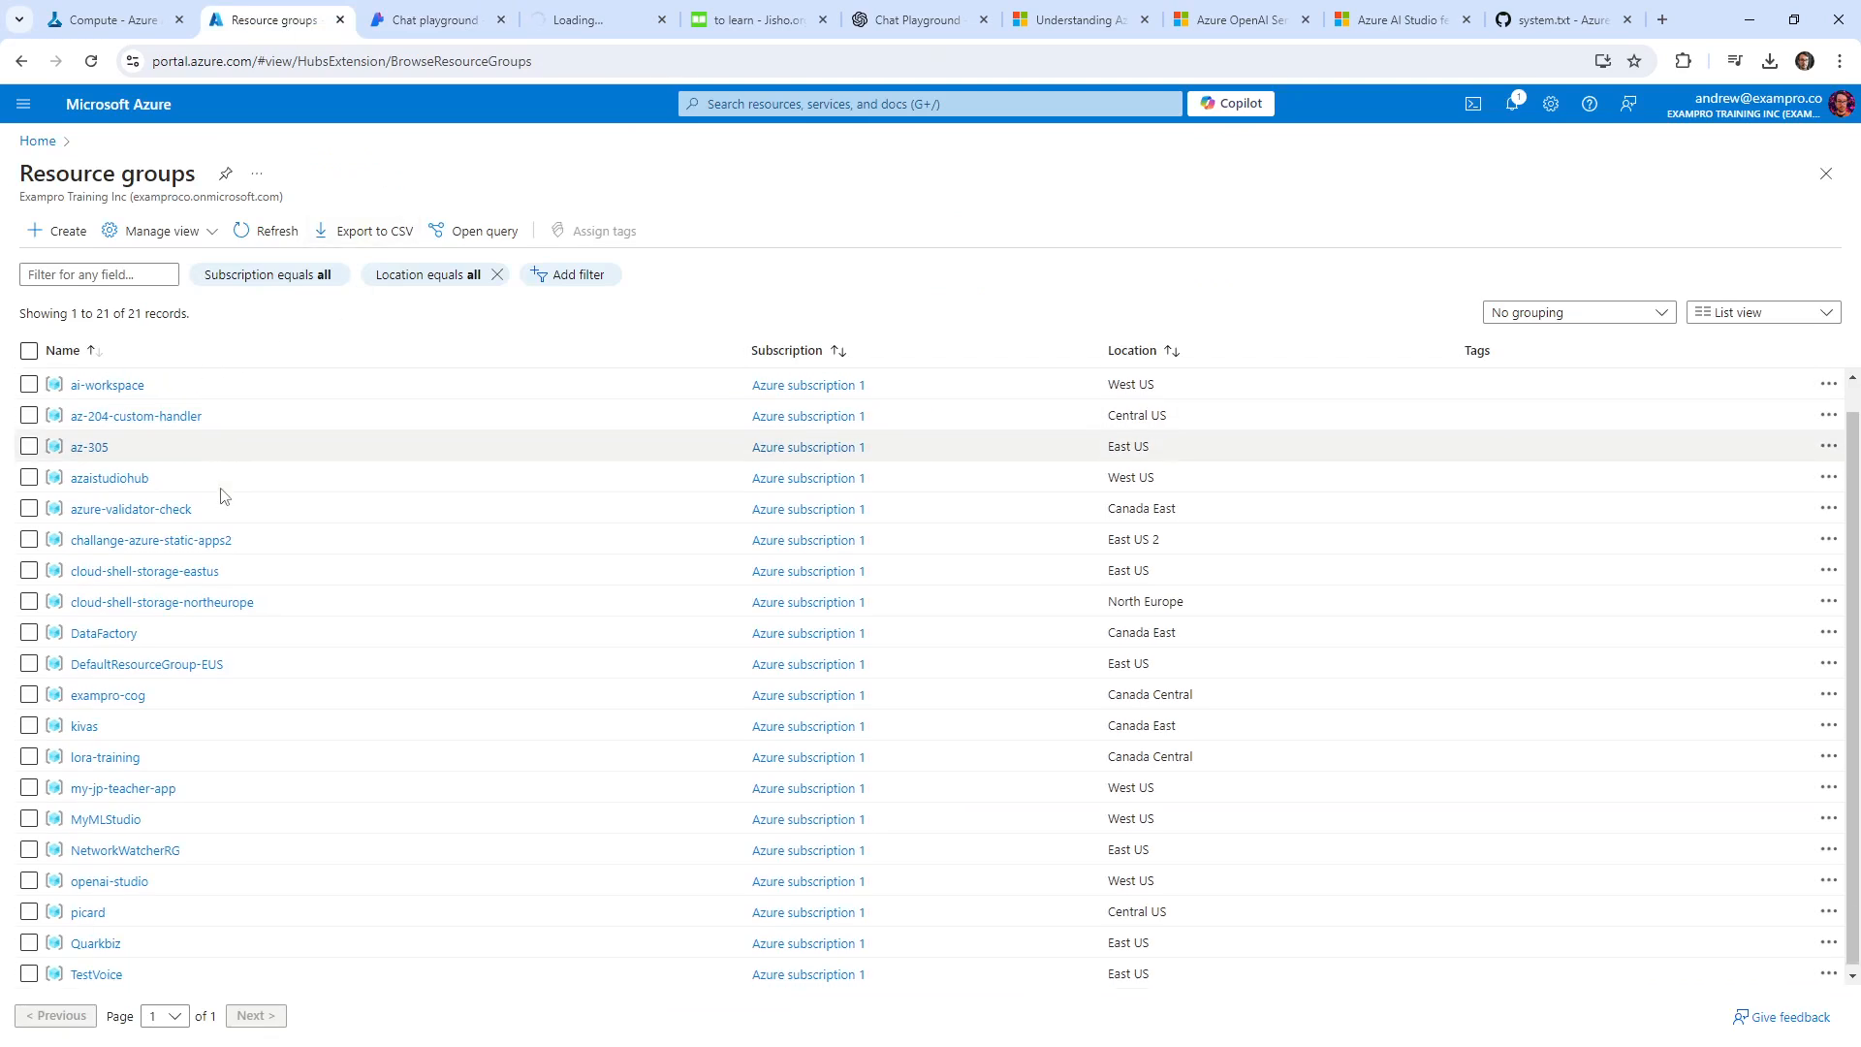
left_click(136, 789)
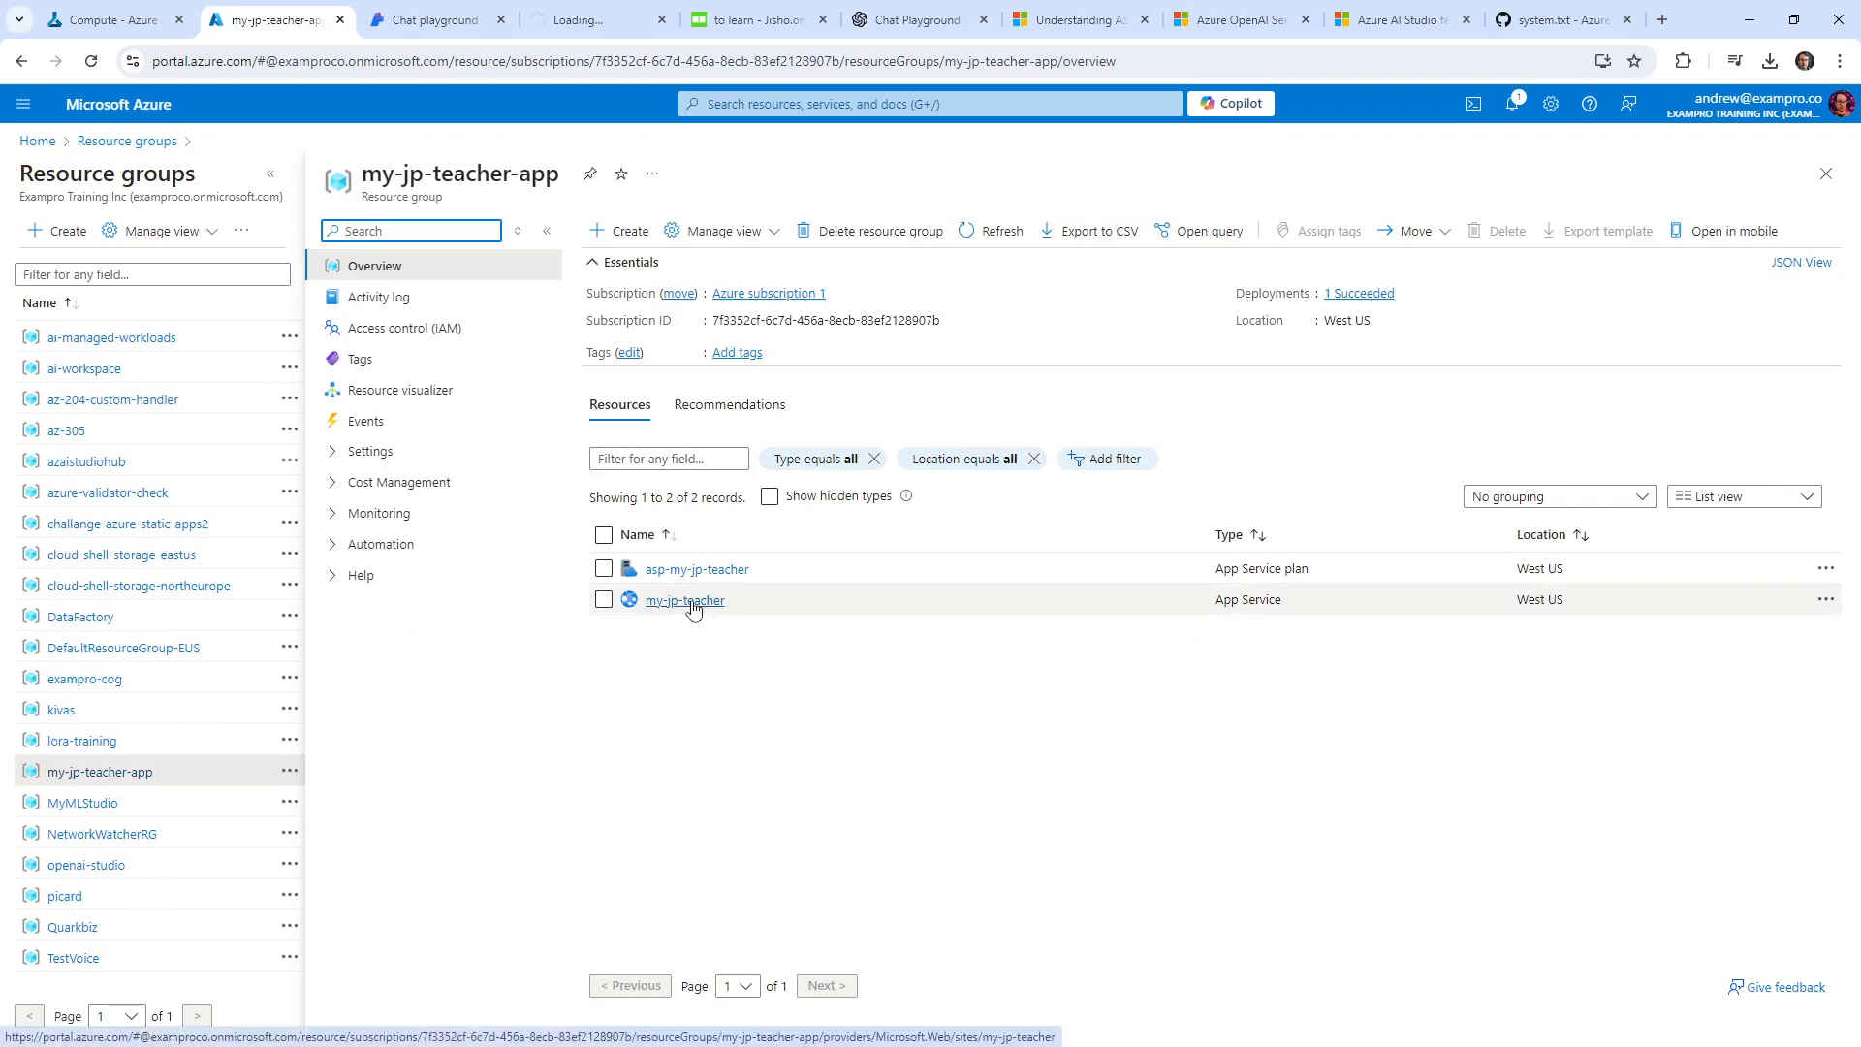
Check the web app's loading progress and open the my-jp-teacher App Service overview in the resource group.
left_click(596, 20)
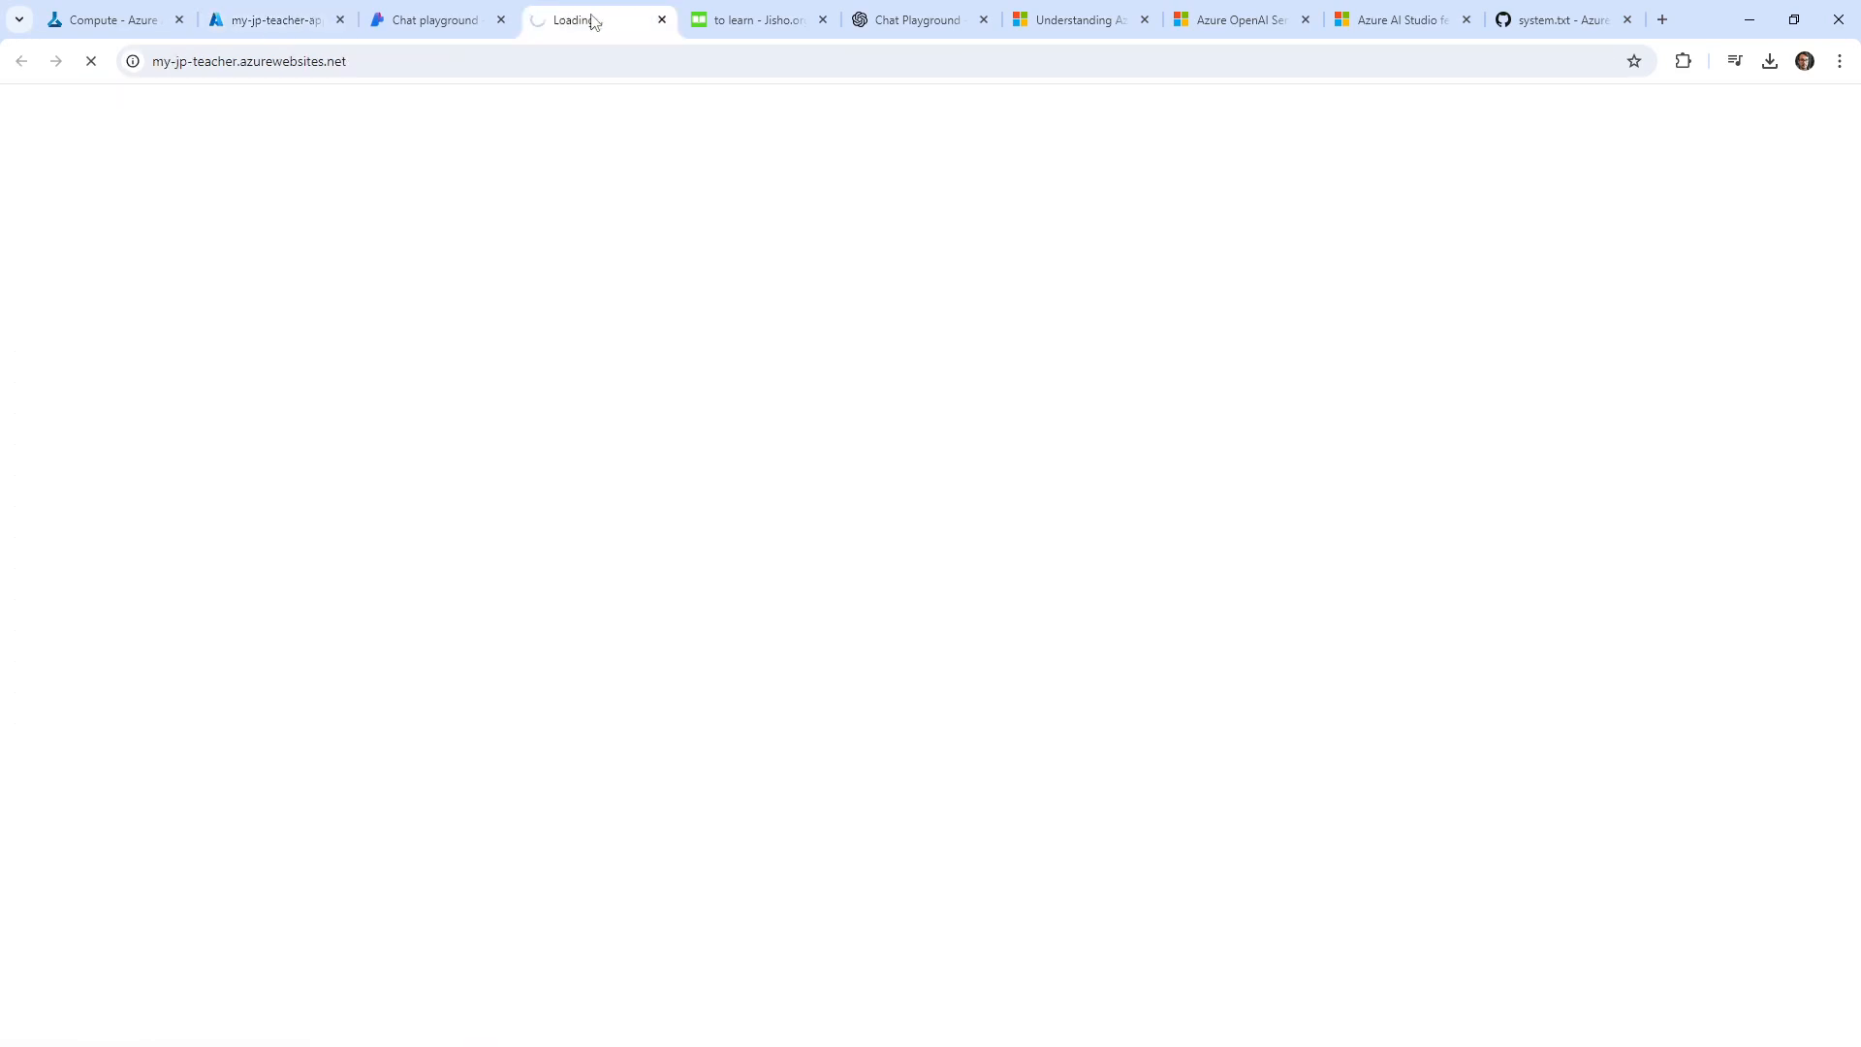
left_click(303, 31)
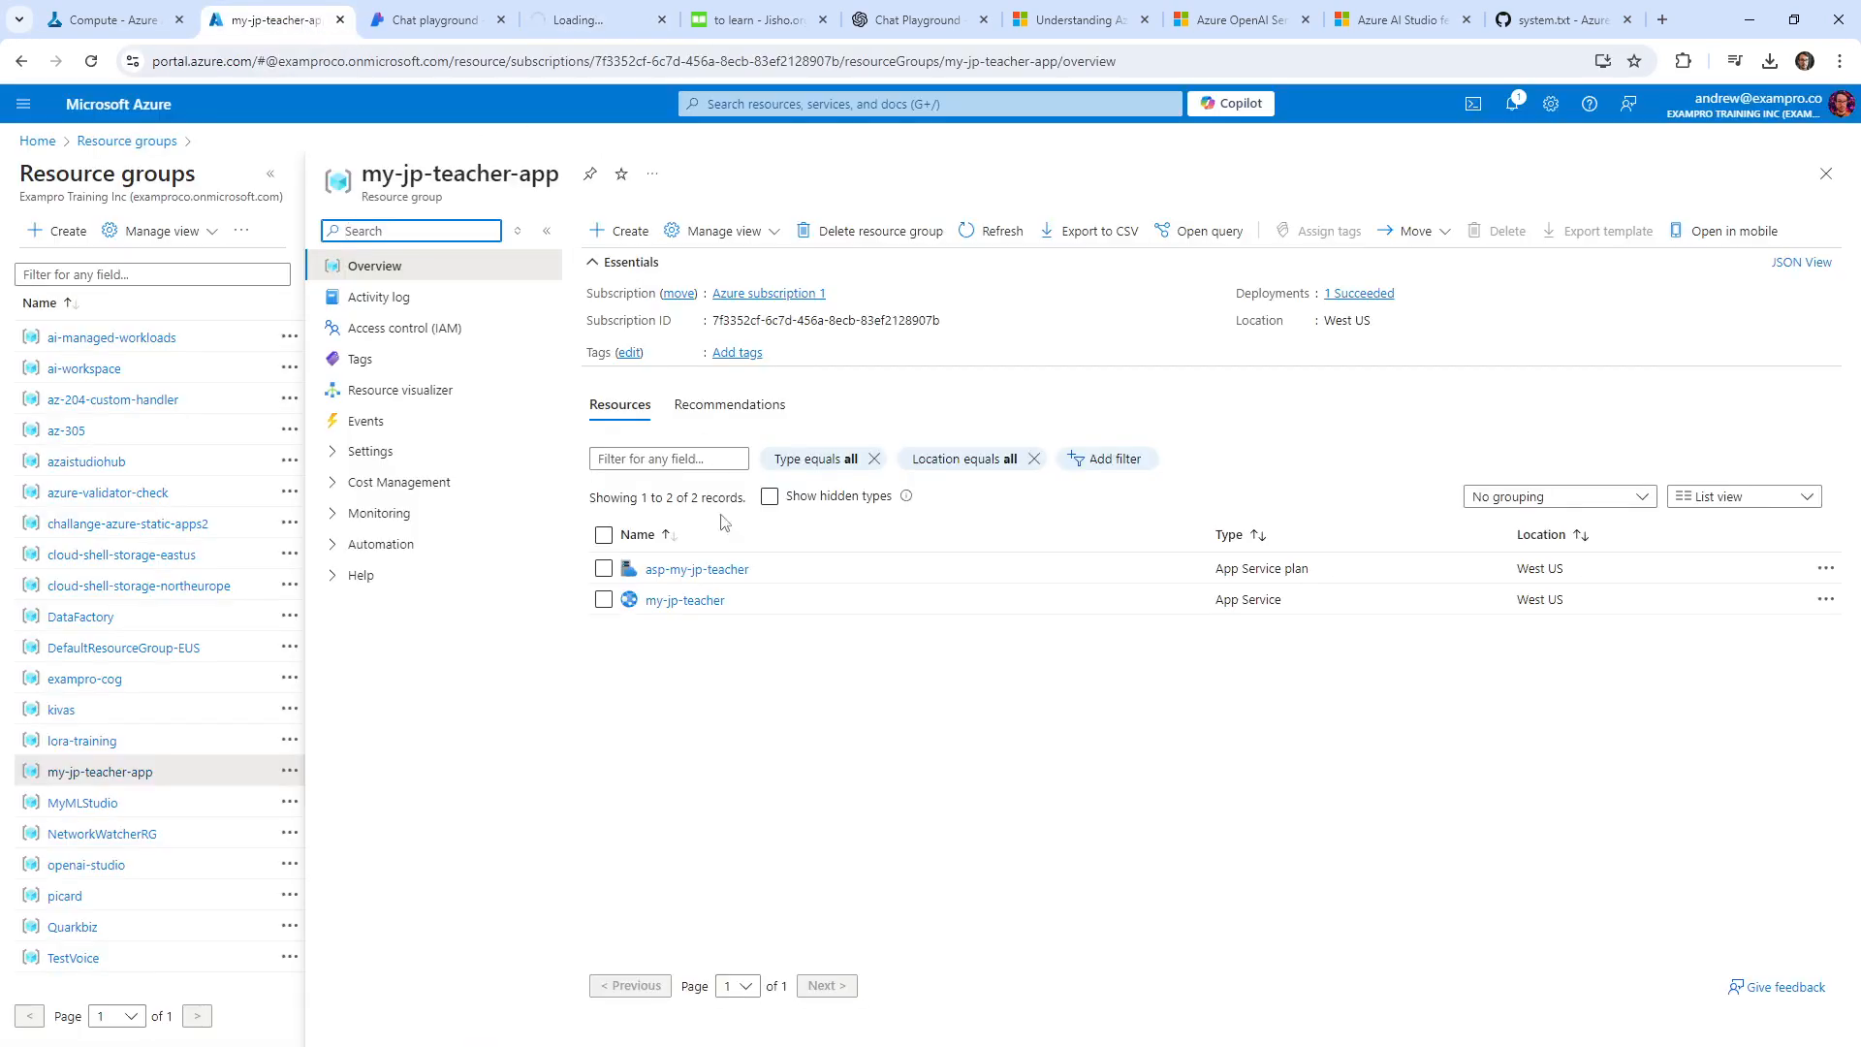
left_click(596, 20)
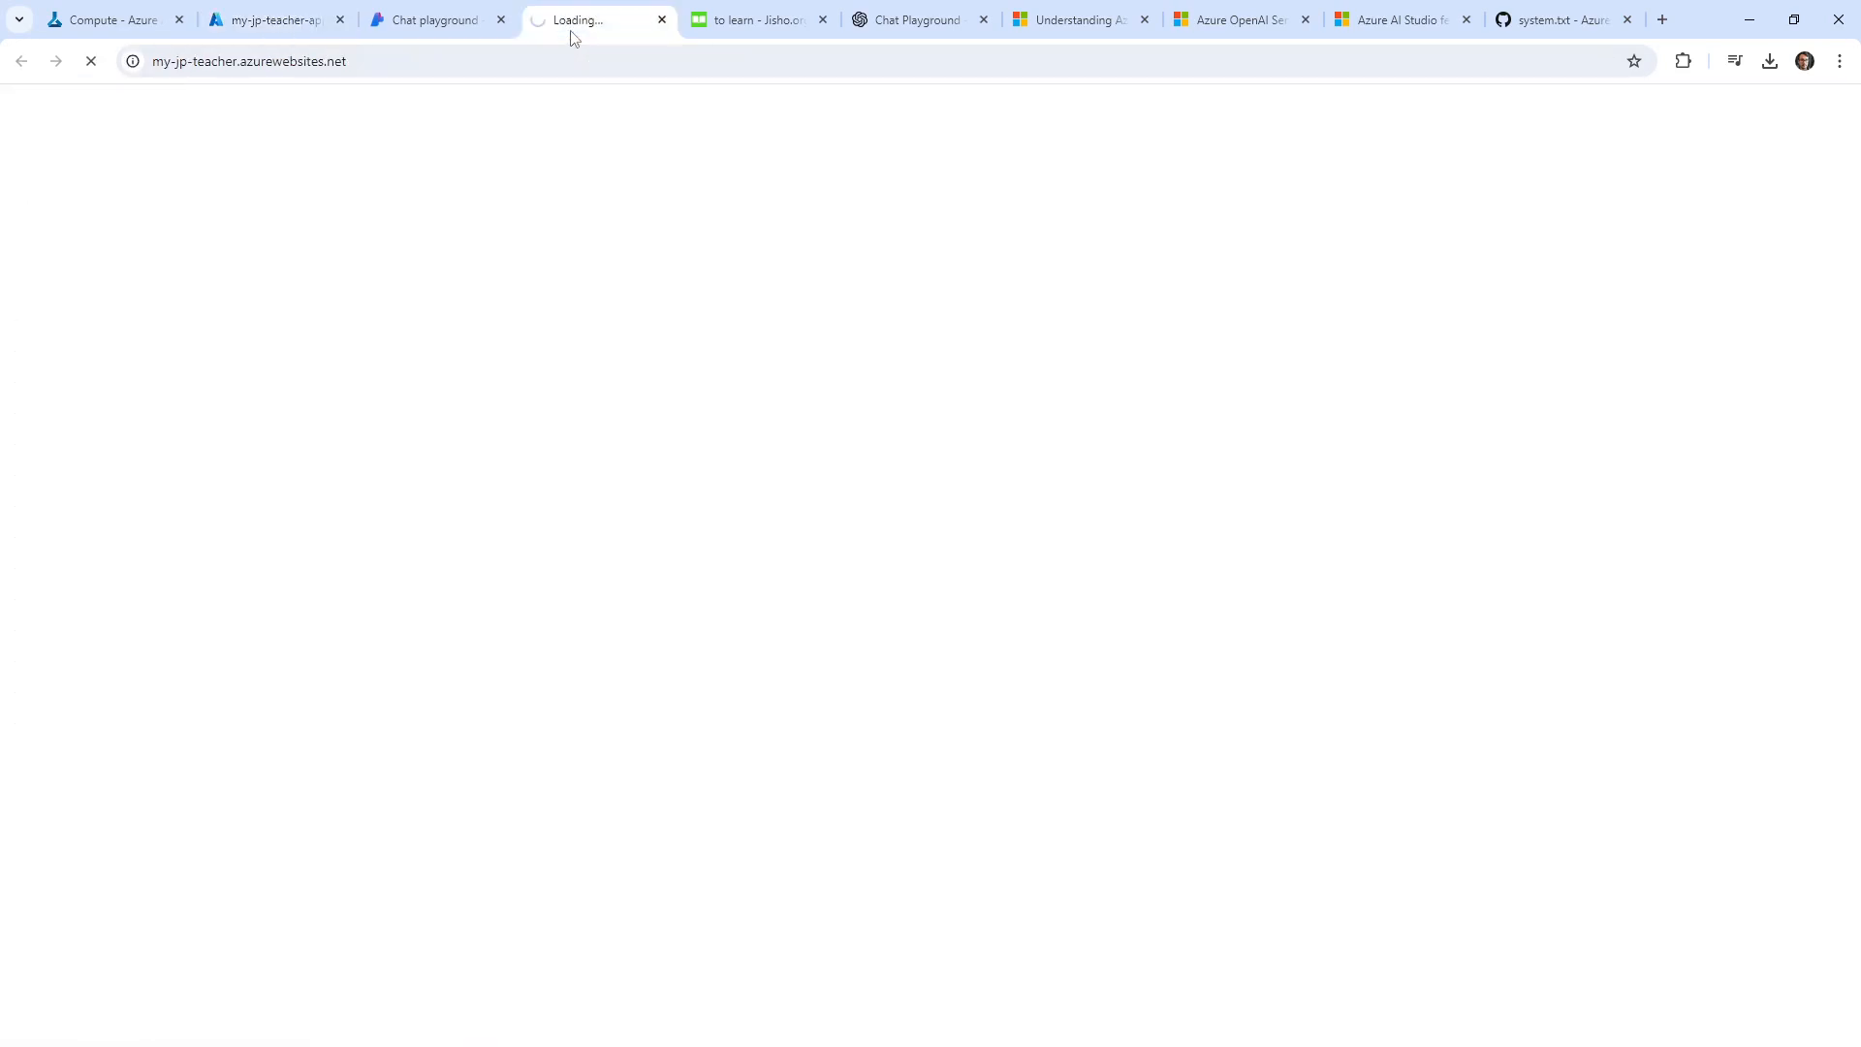
left_click(304, 29)
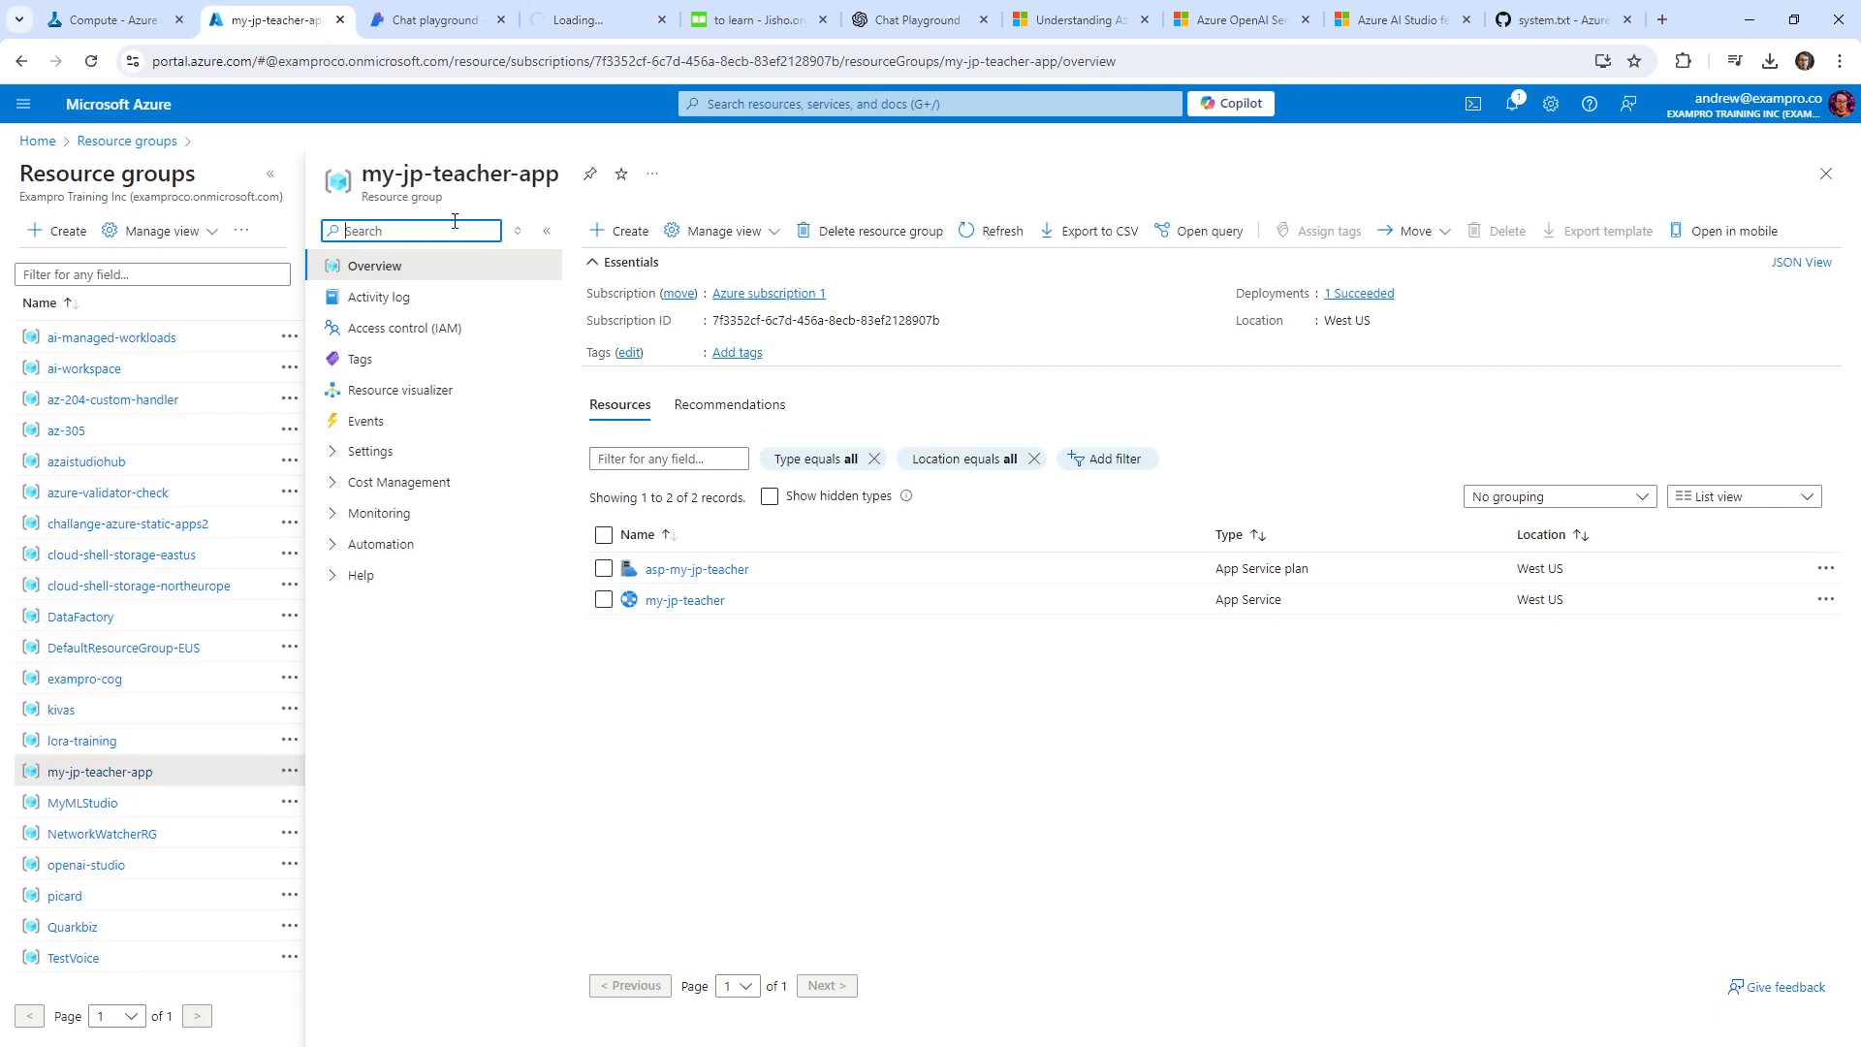
left_click(698, 600)
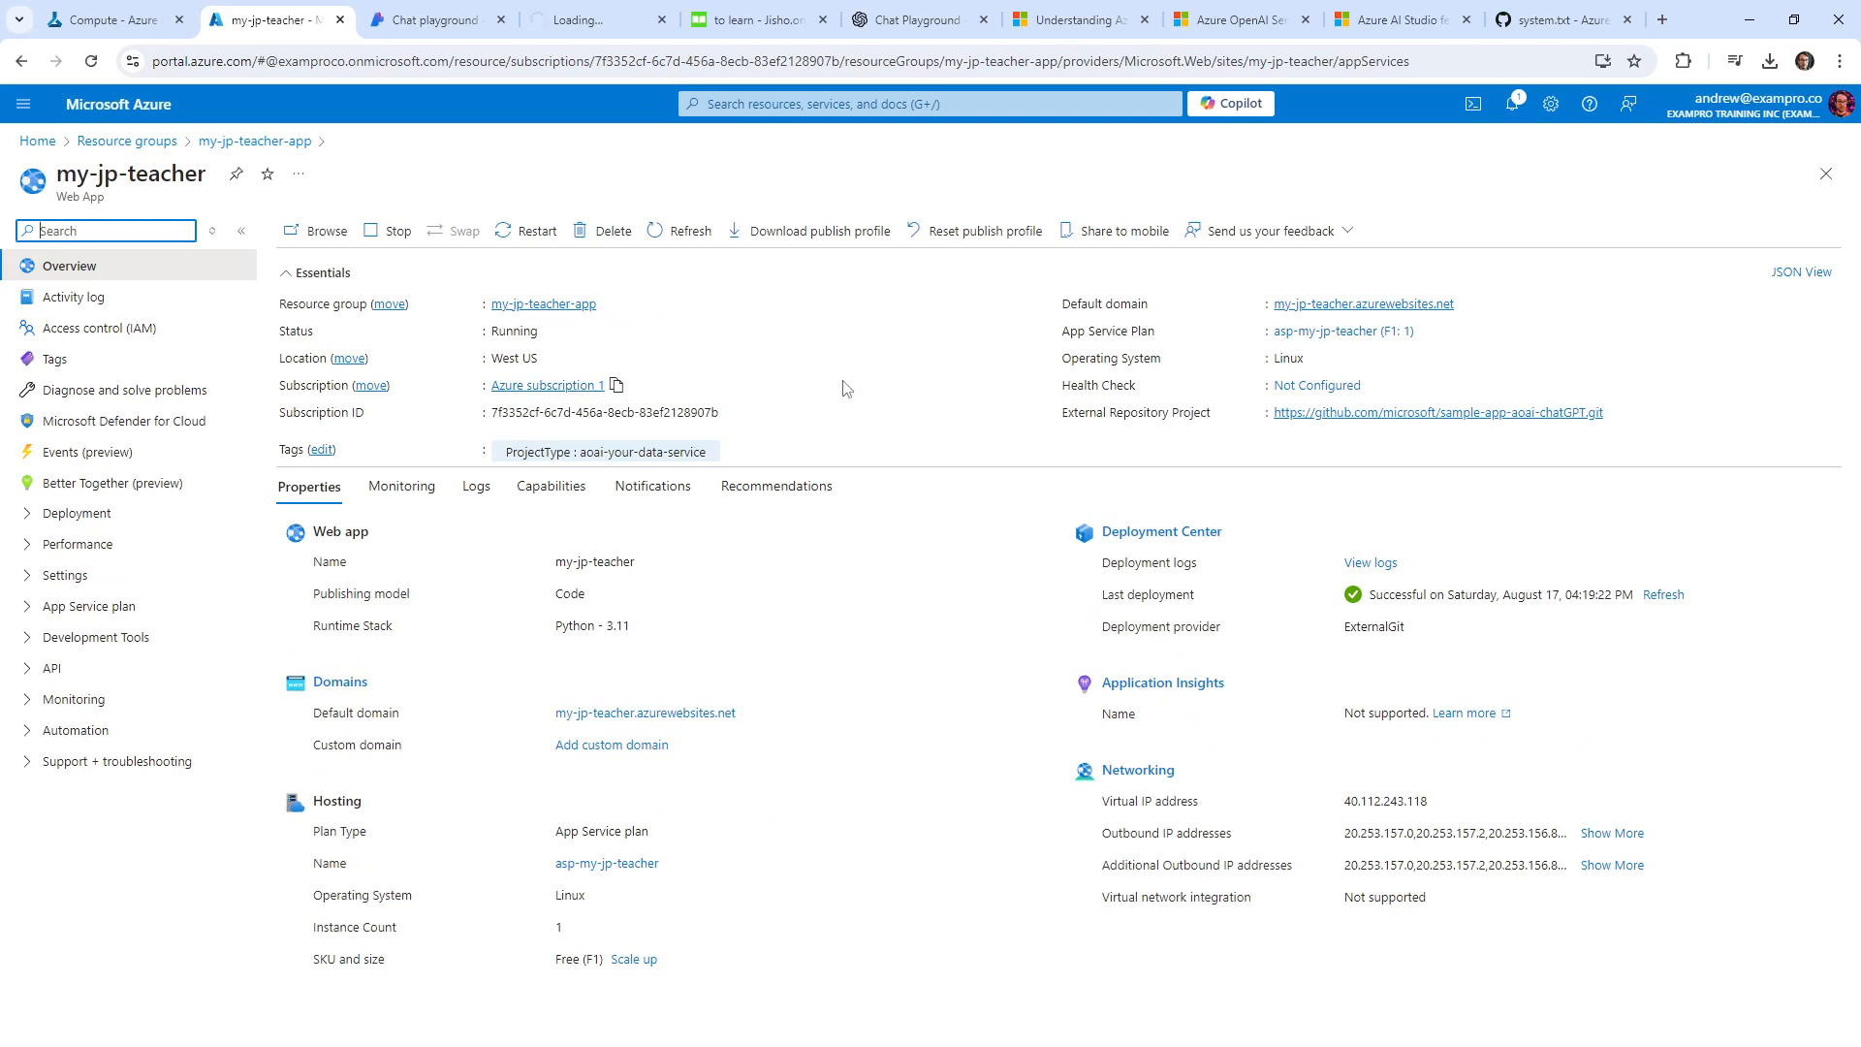
left_click(559, 21)
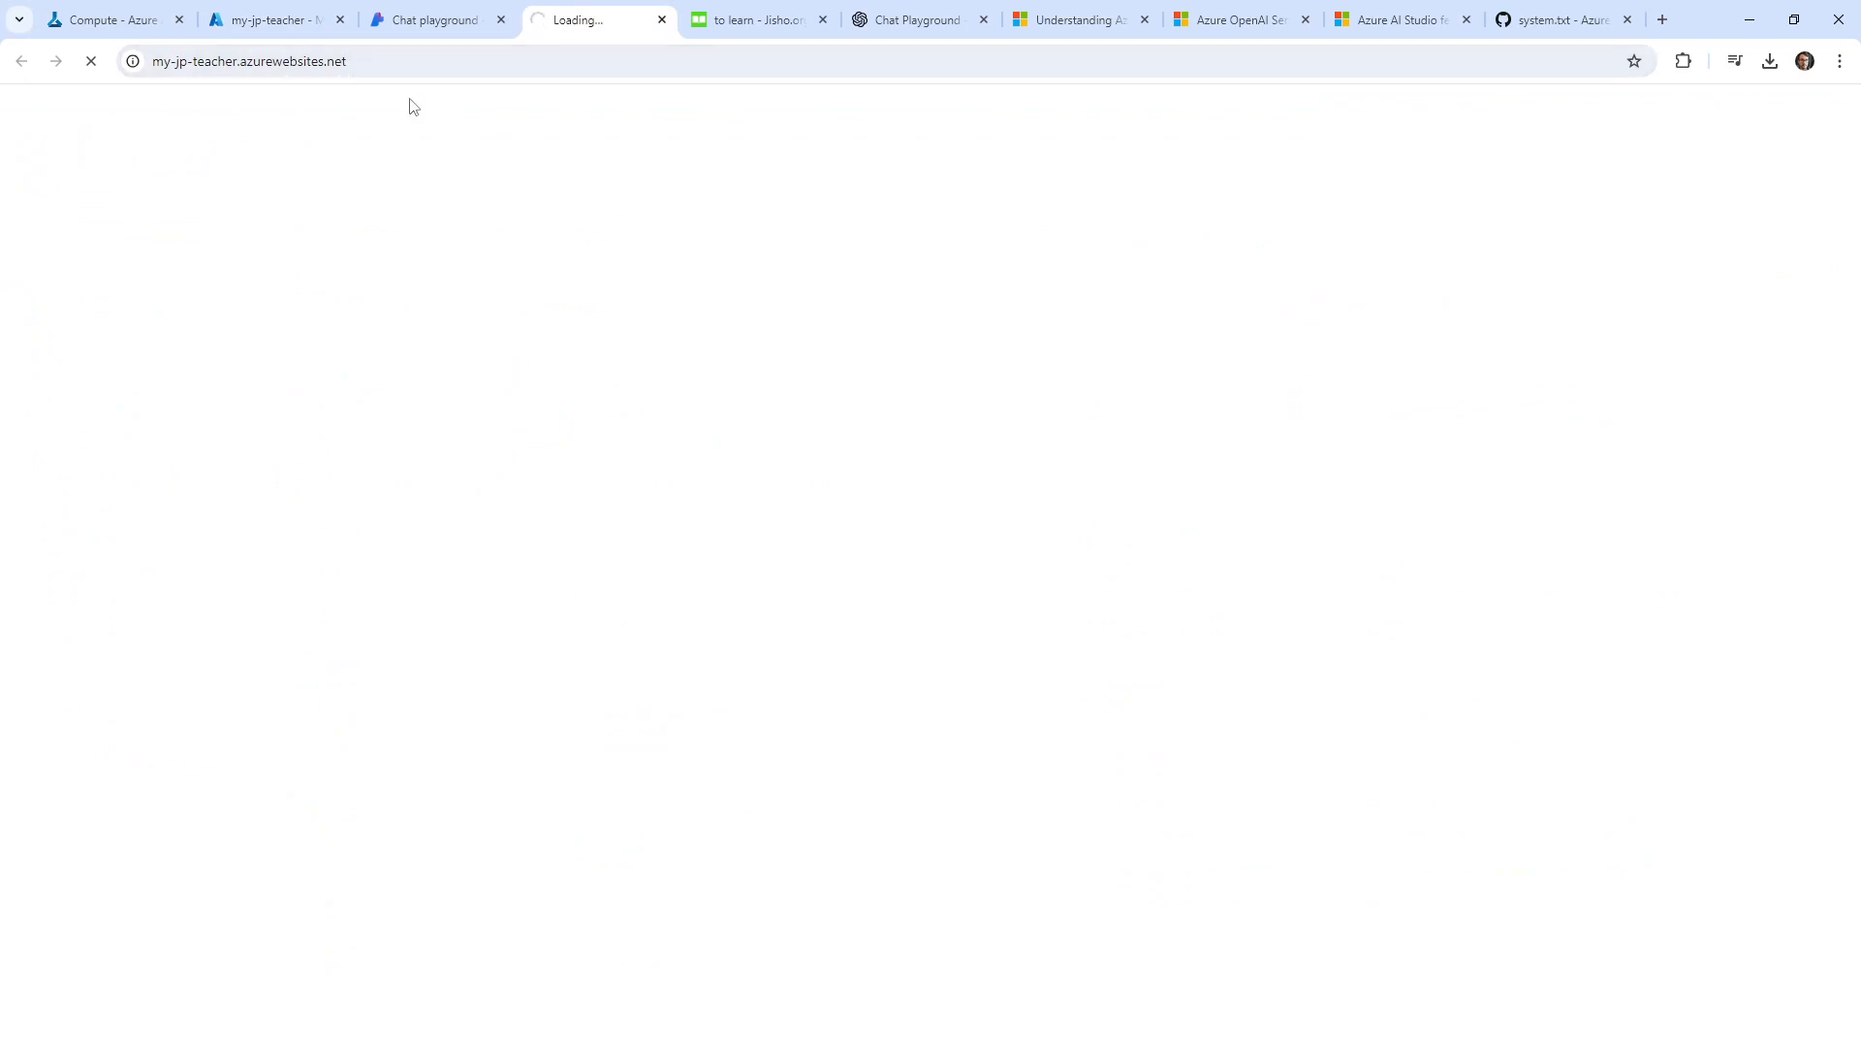
left_click(287, 29)
left_click(581, 24)
left_click(291, 32)
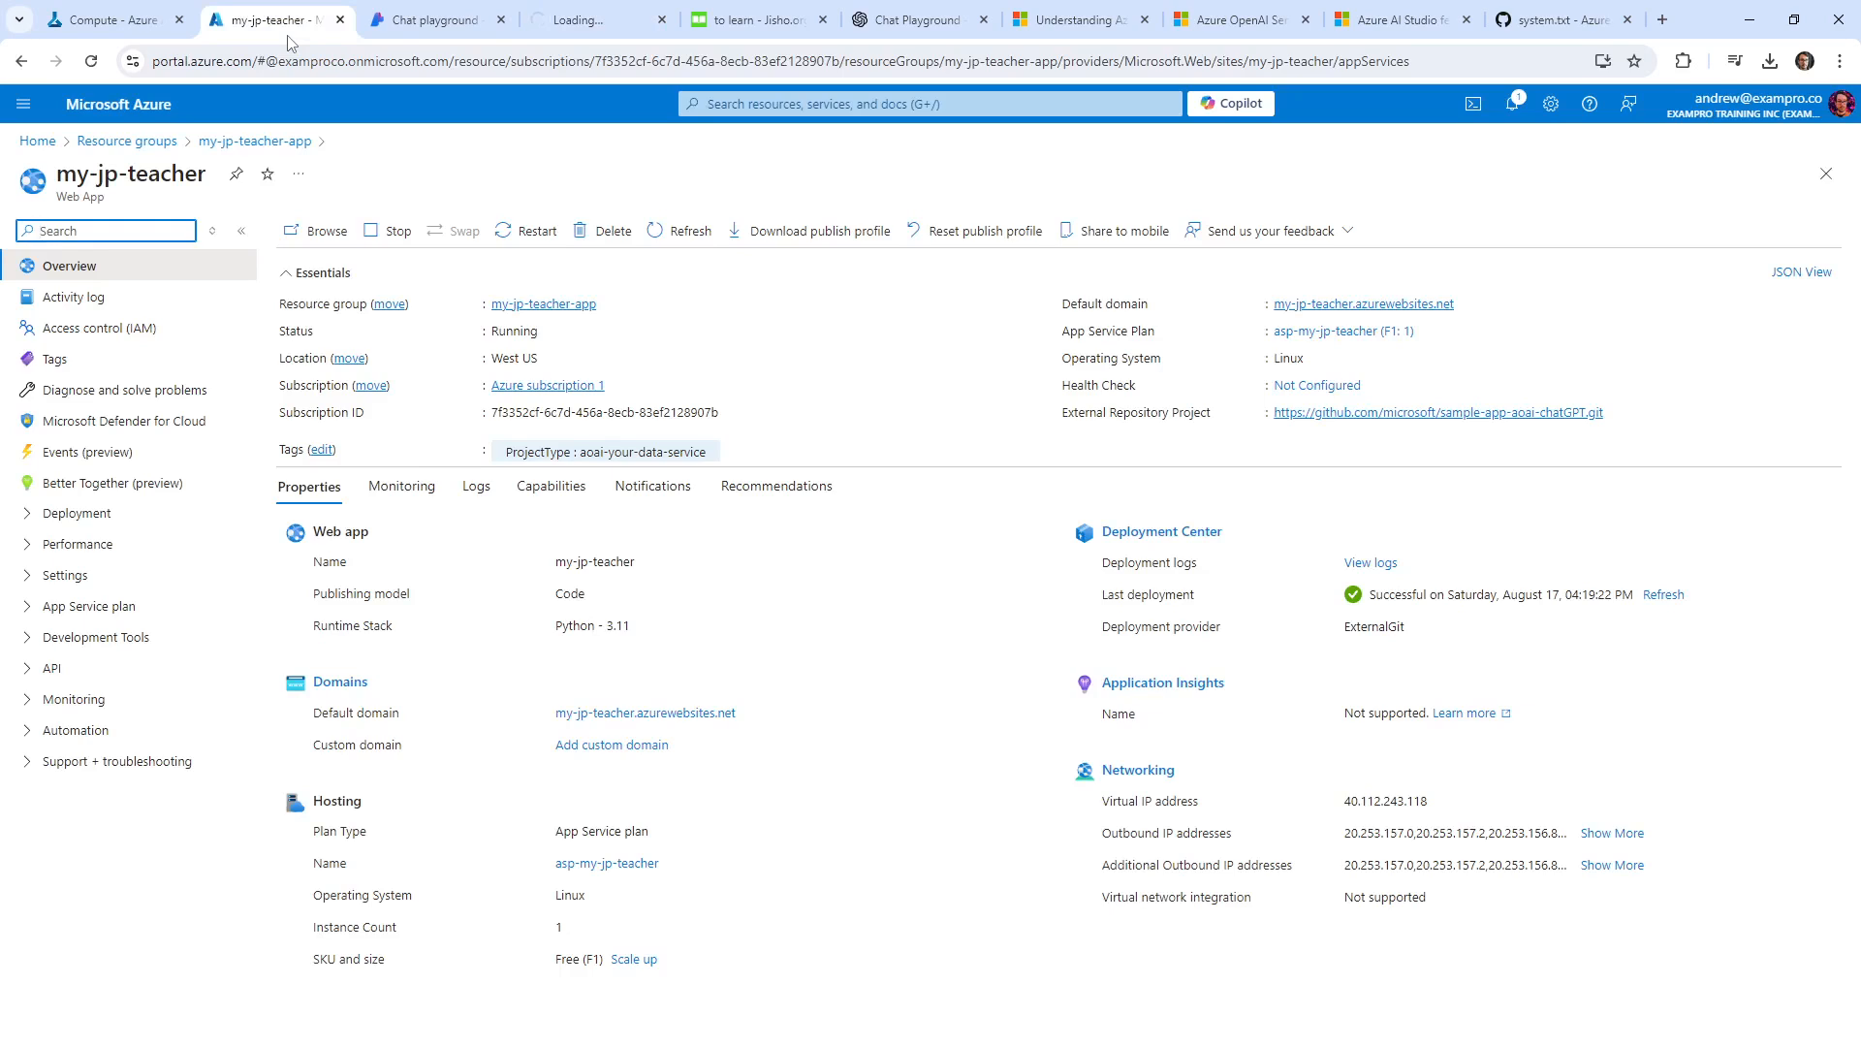
Return to the launched web app, accept the permissions requested by my-jp-teacher and send the chat message "Hello!".
left_click(553, 32)
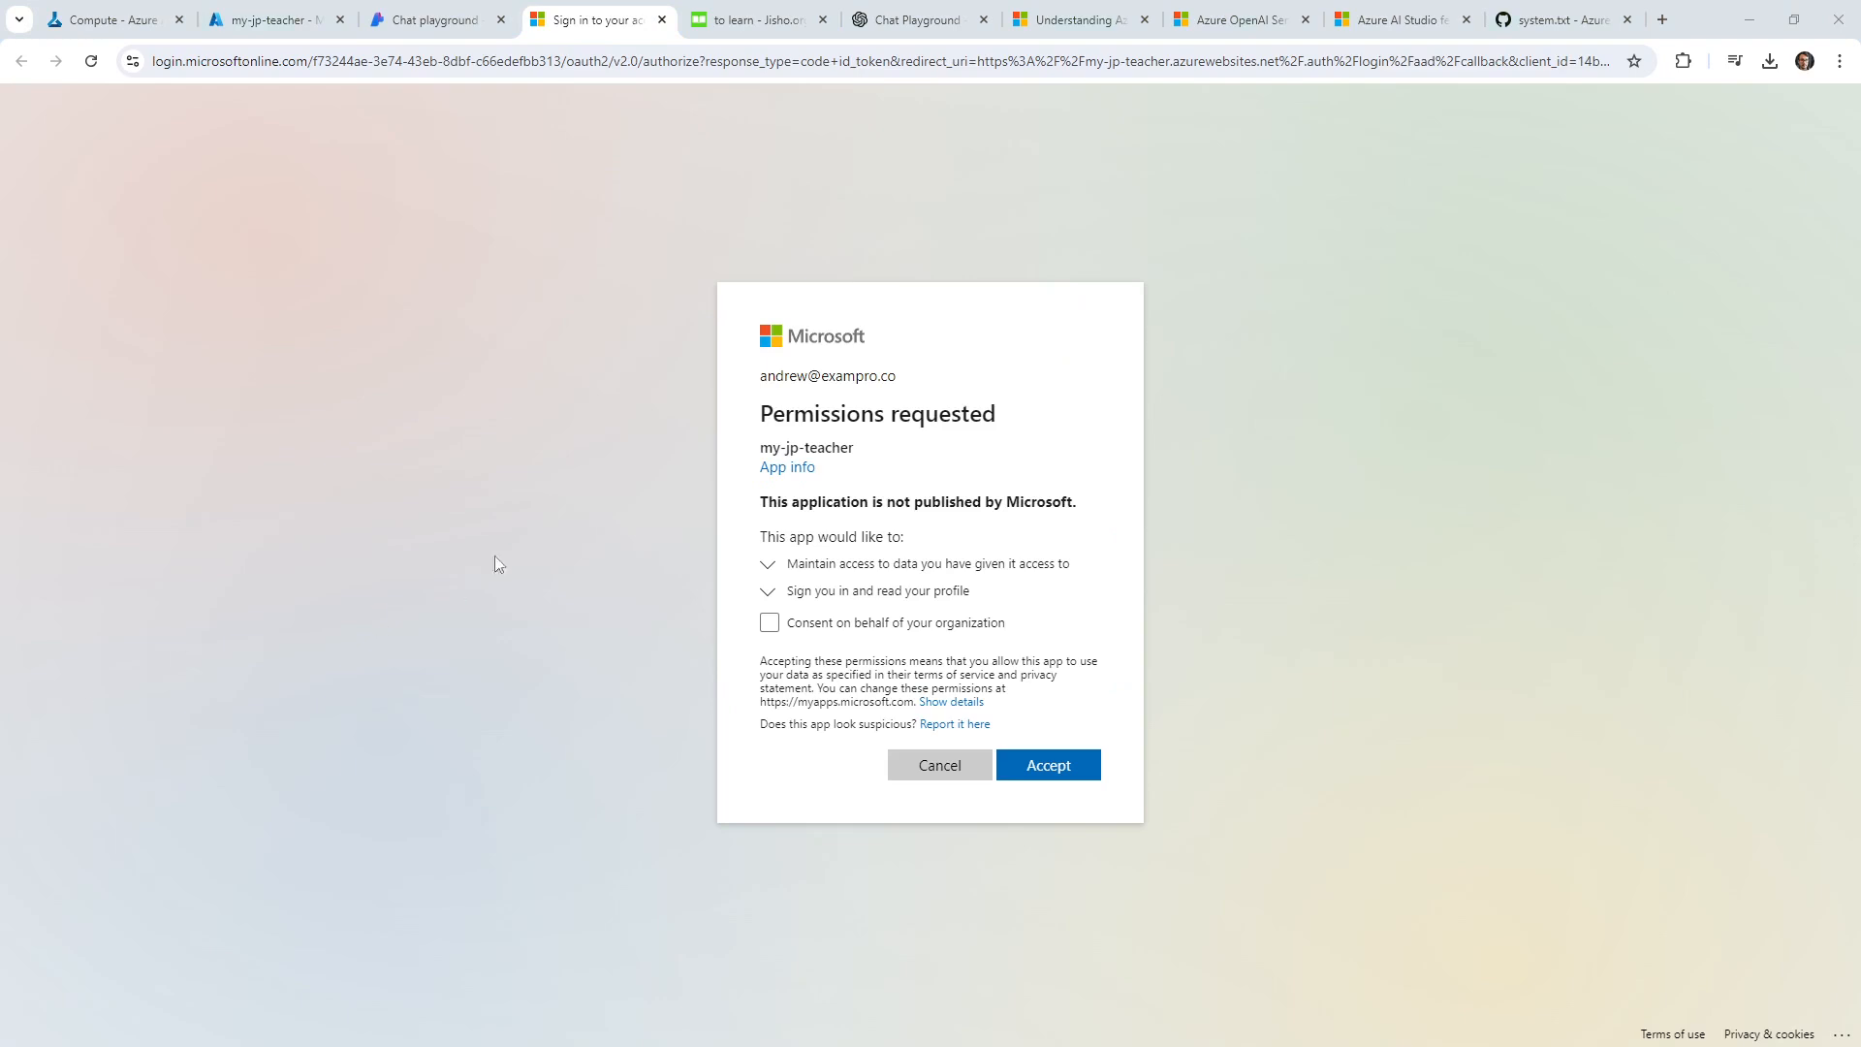
left_click(1051, 775)
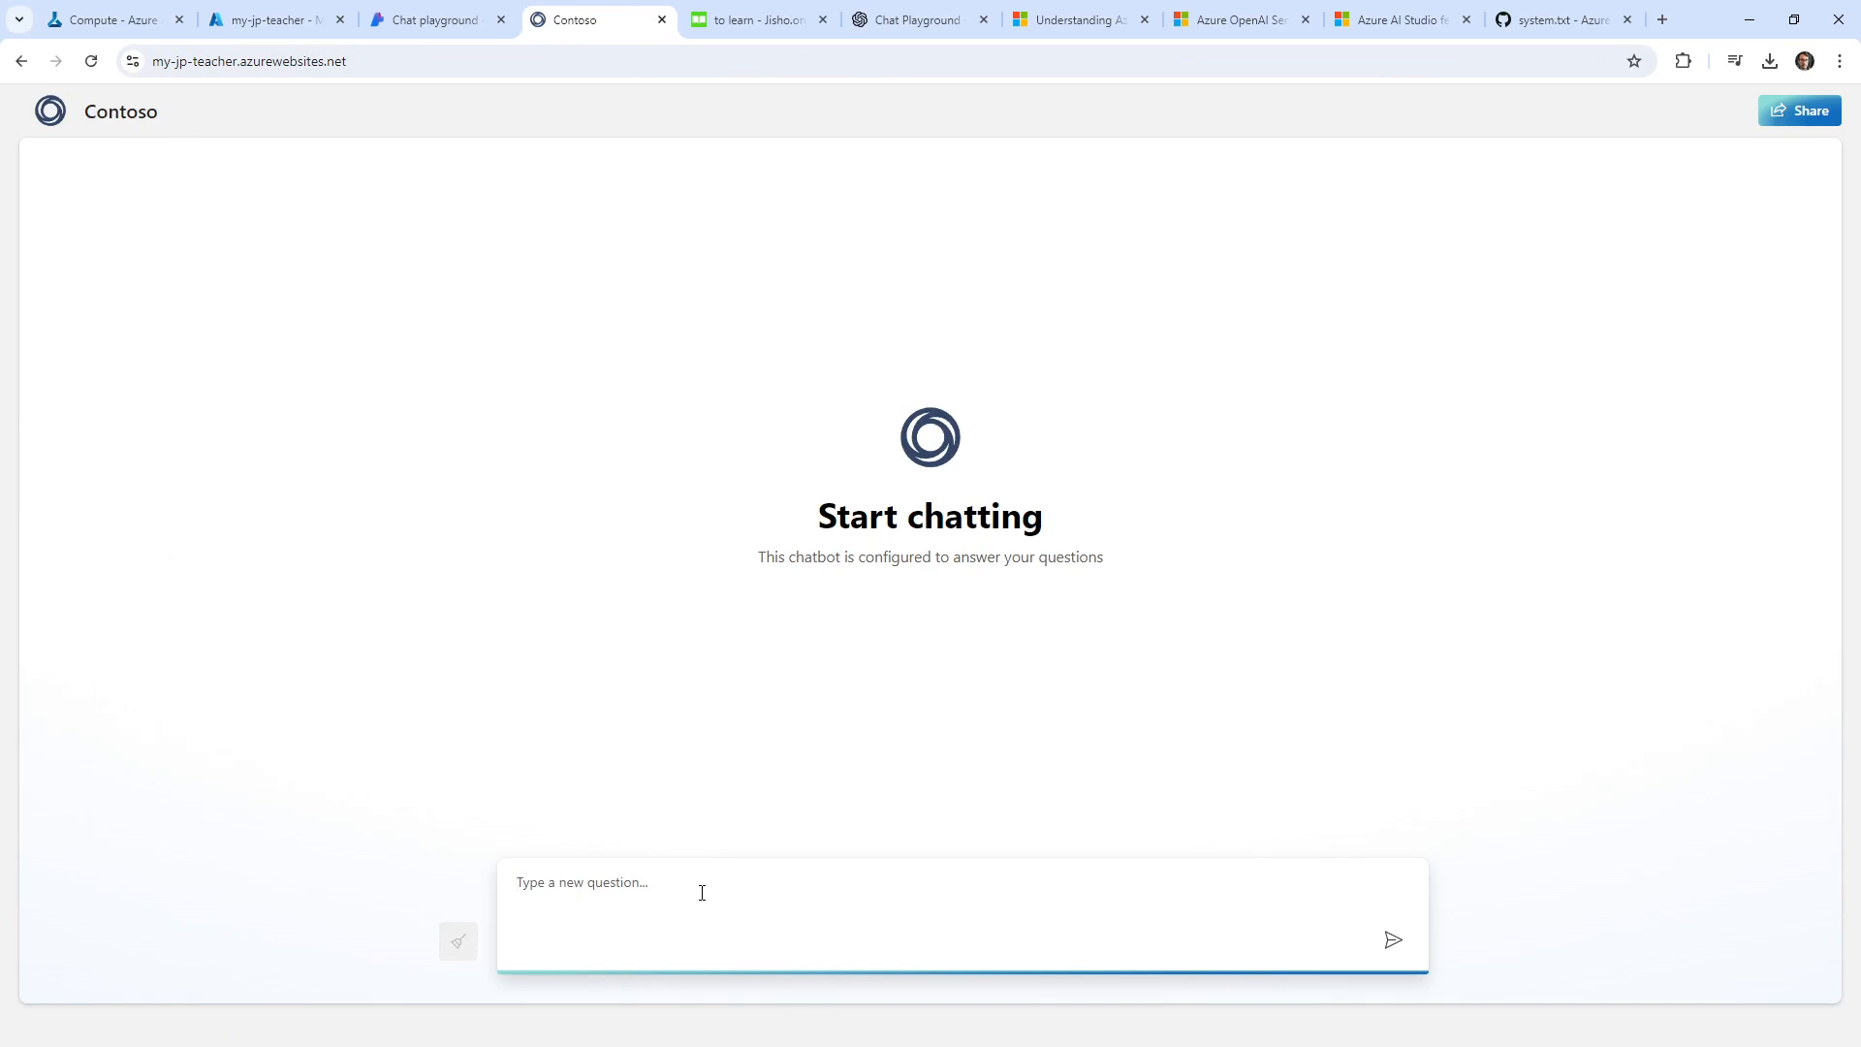
type("Hi")
left_click(1394, 941)
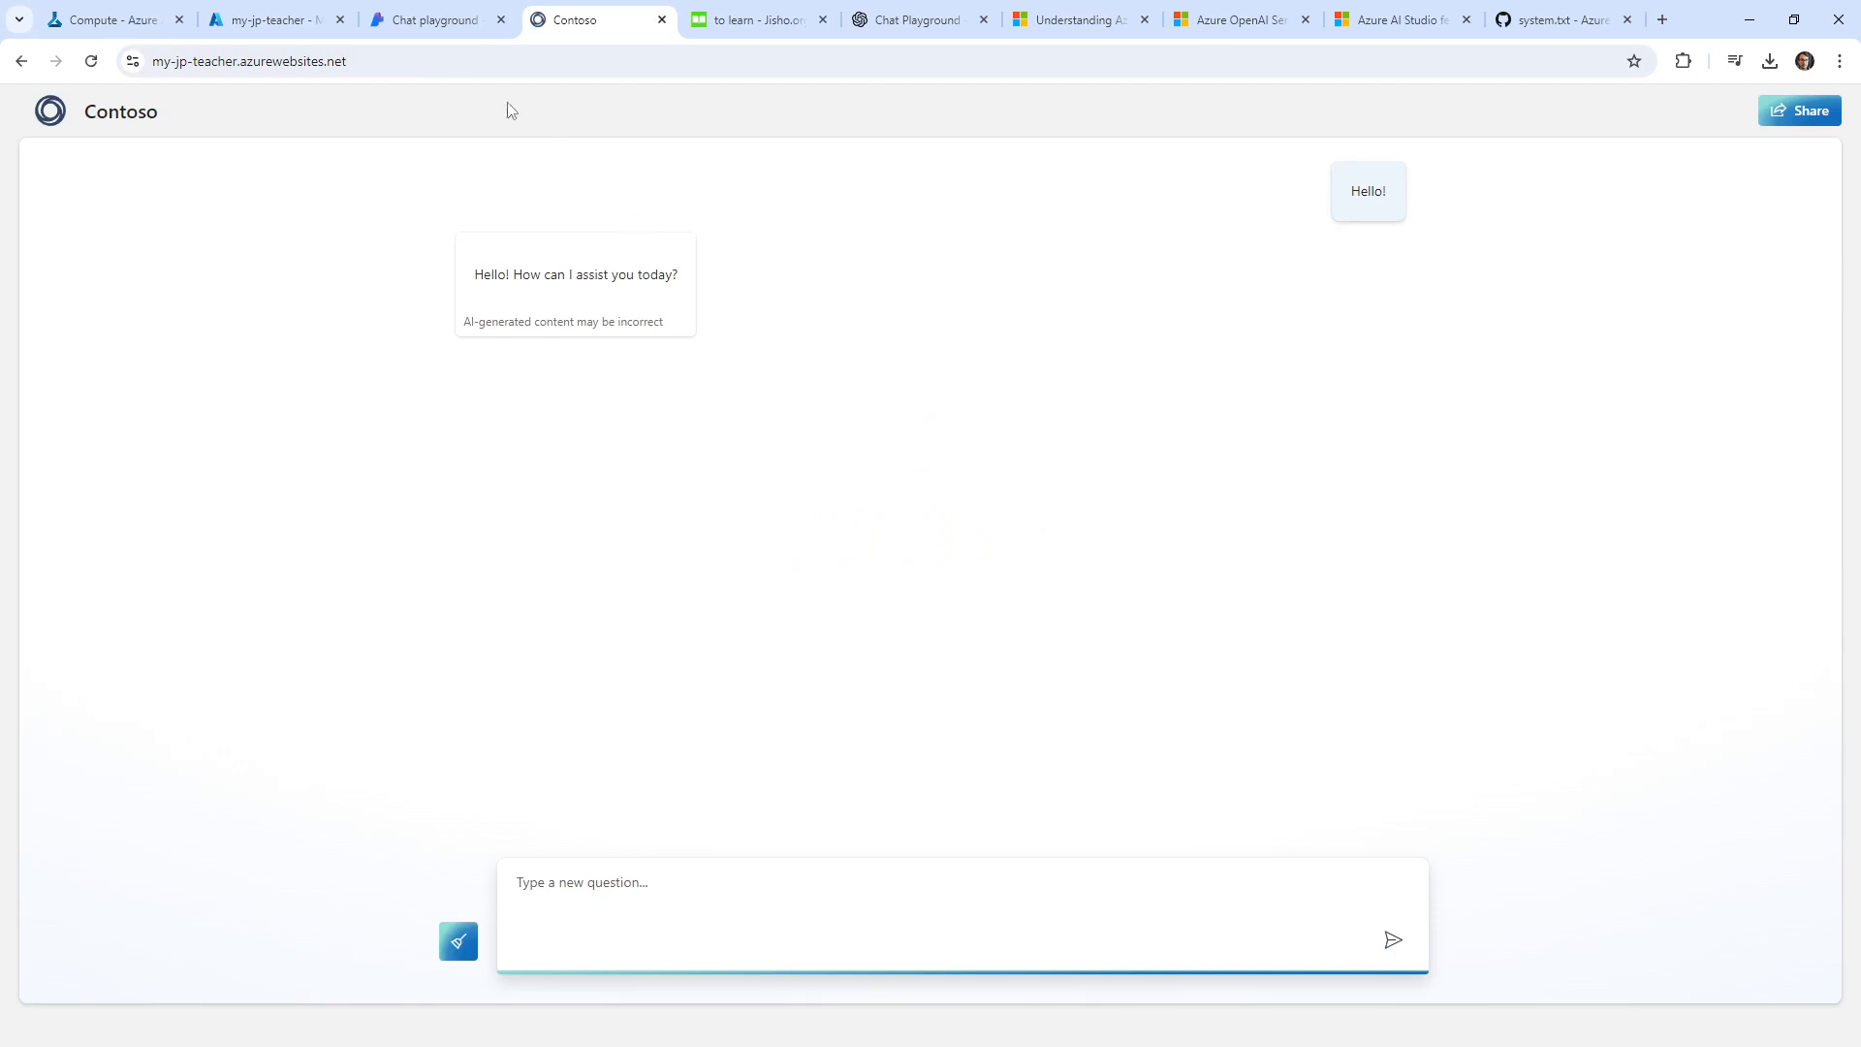
Switch back to the Azure AI Studio chat playground and review the assistant's system message text.
left_click(442, 23)
left_click_drag(440, 726, 281, 671)
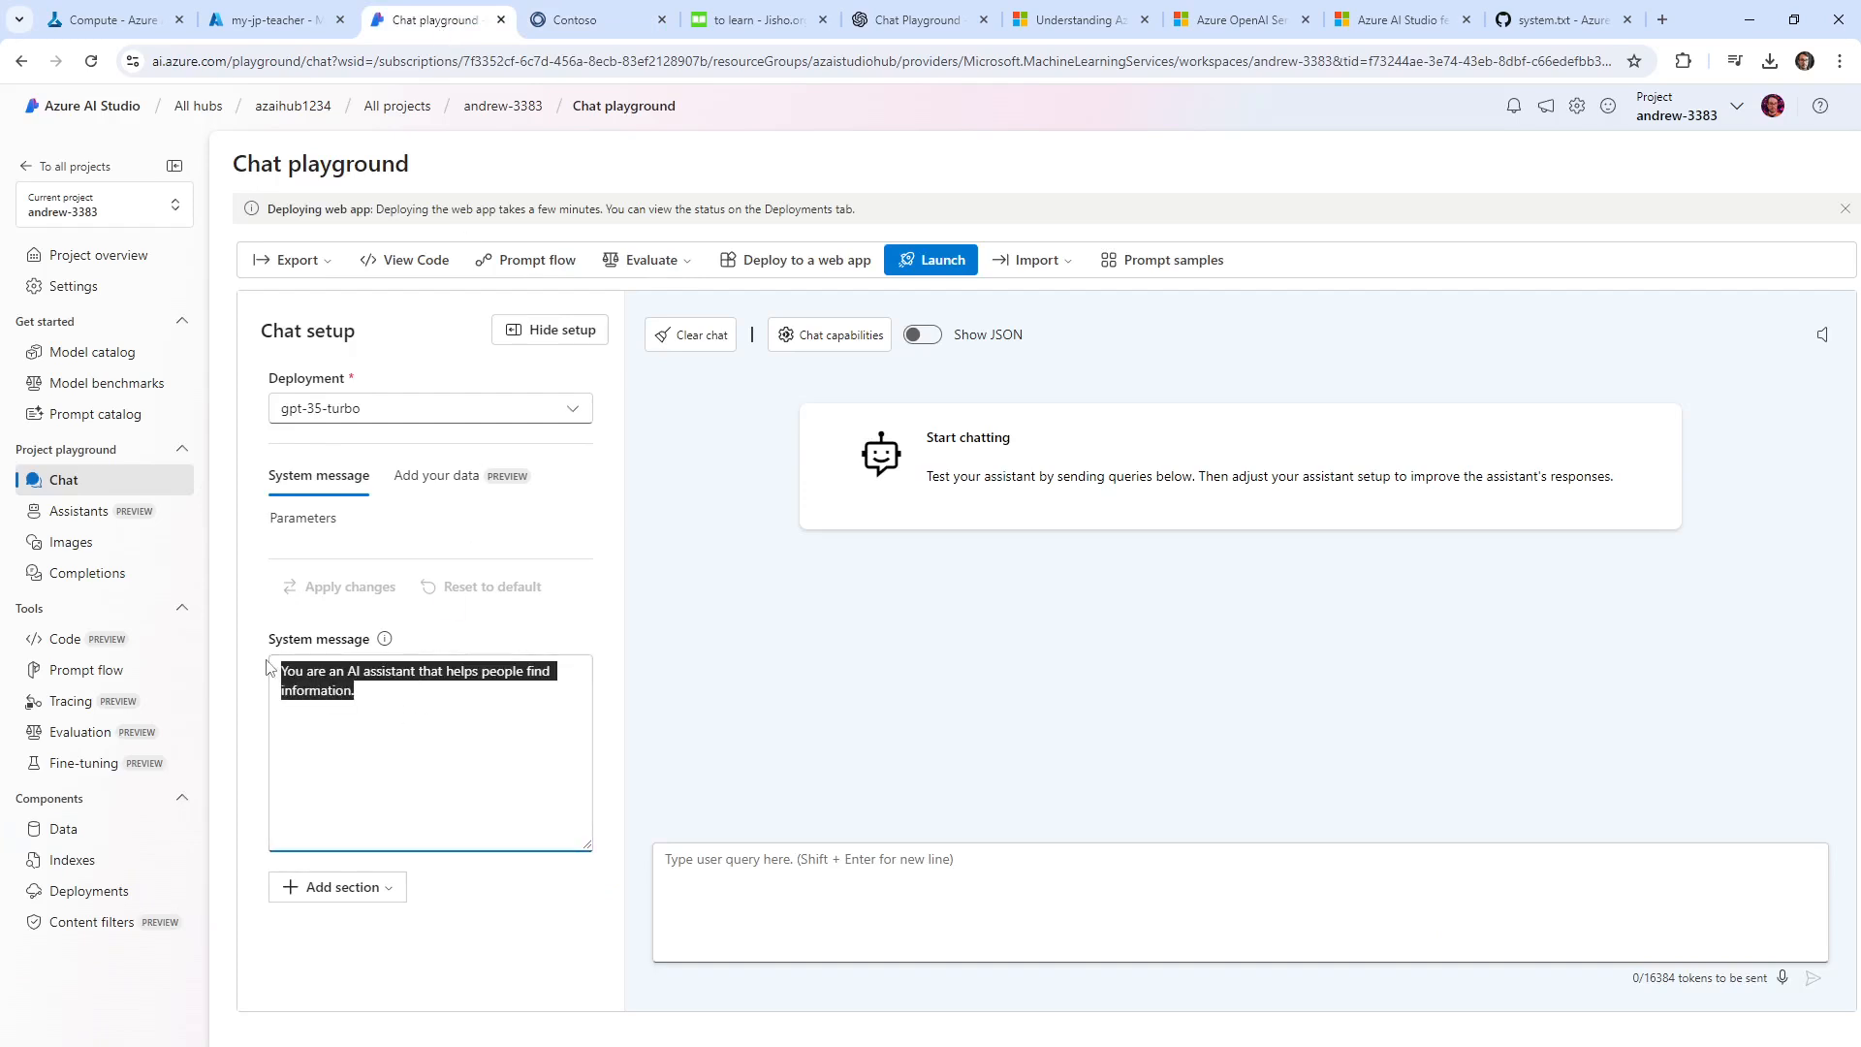
left_click(390, 725)
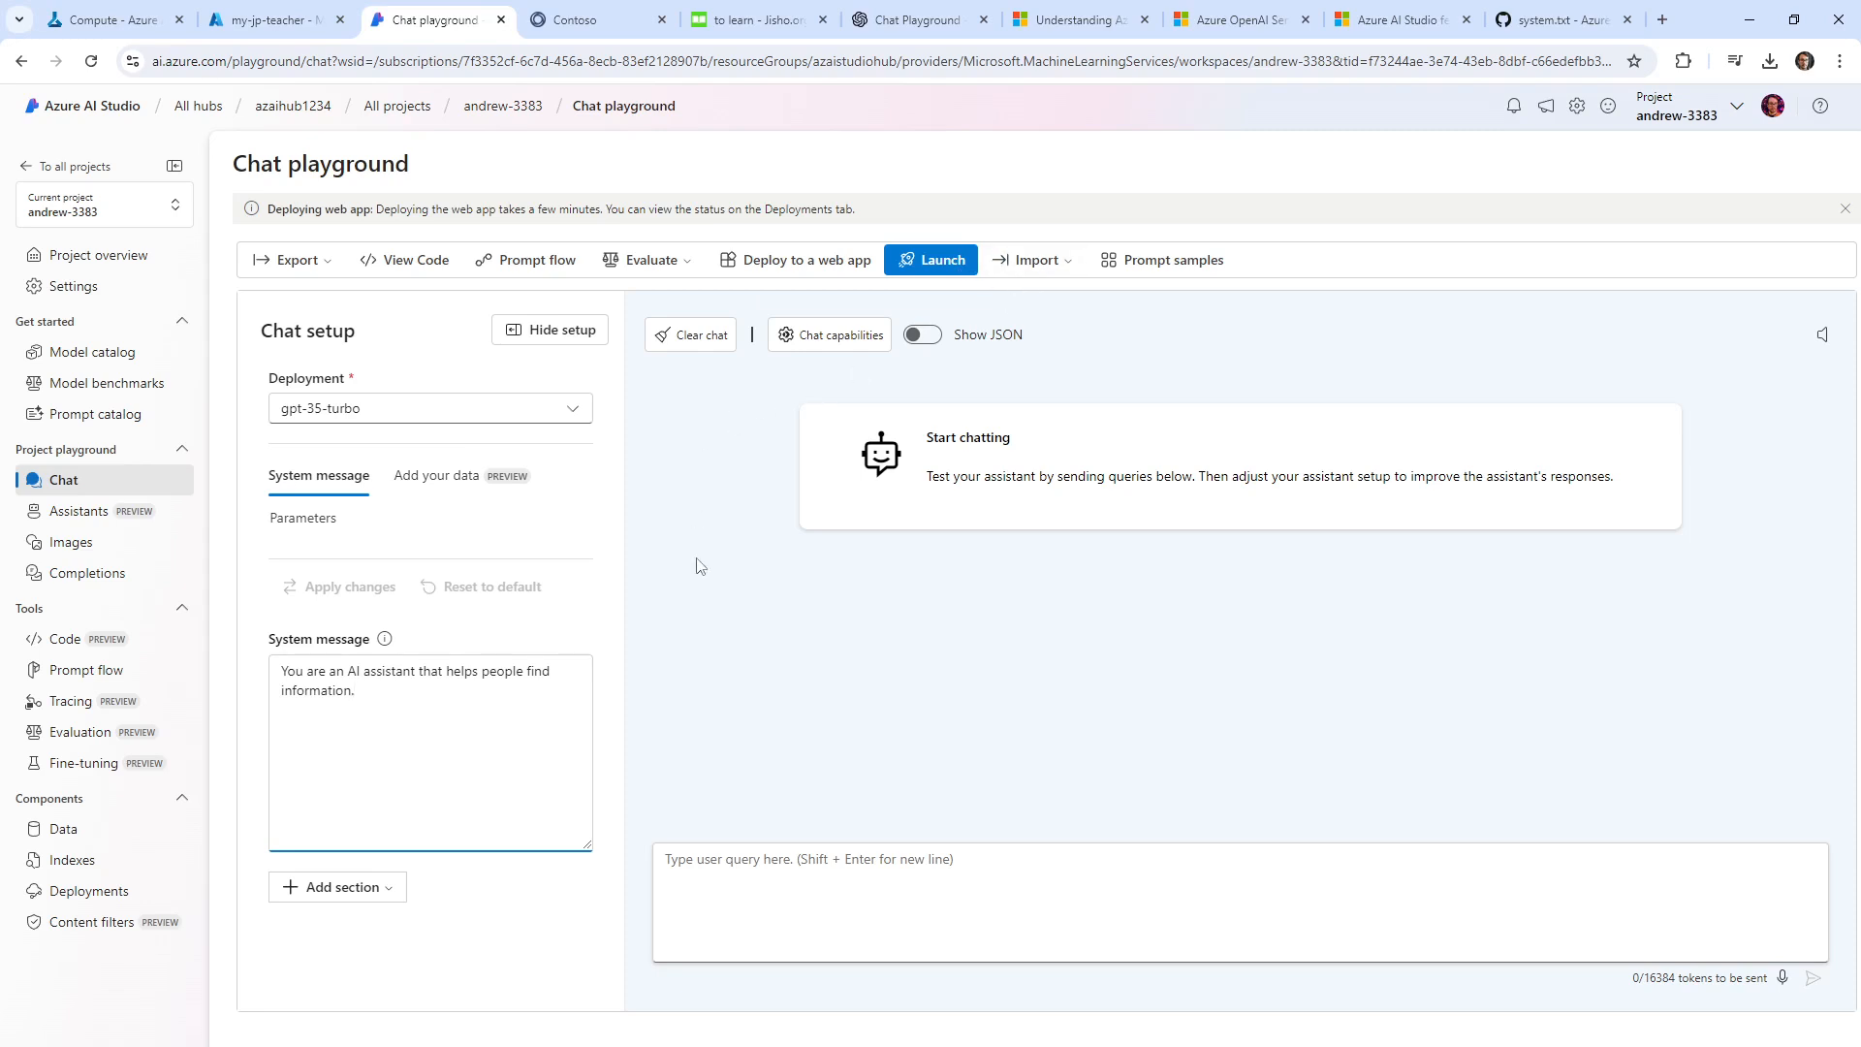
Return to the deployed web app, view its sharing URL and dismiss the sharing dialog.
left_click(604, 29)
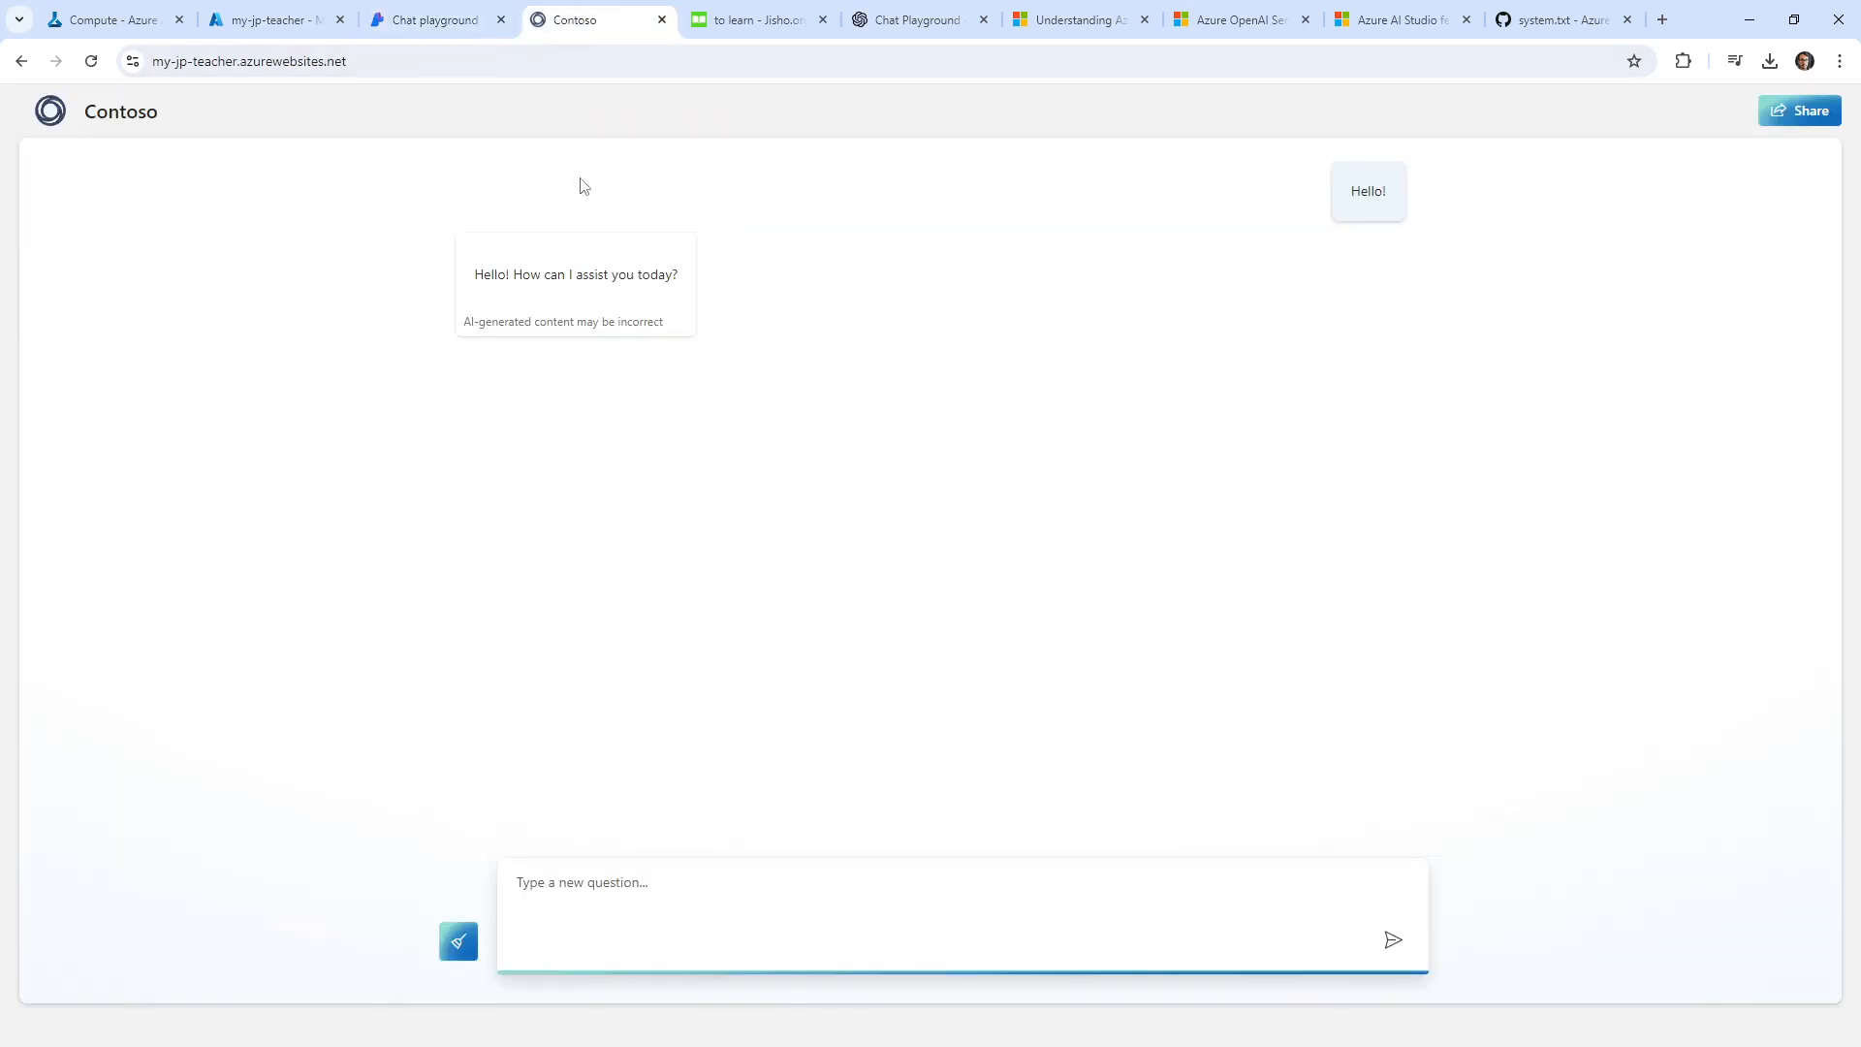
left_click(1778, 114)
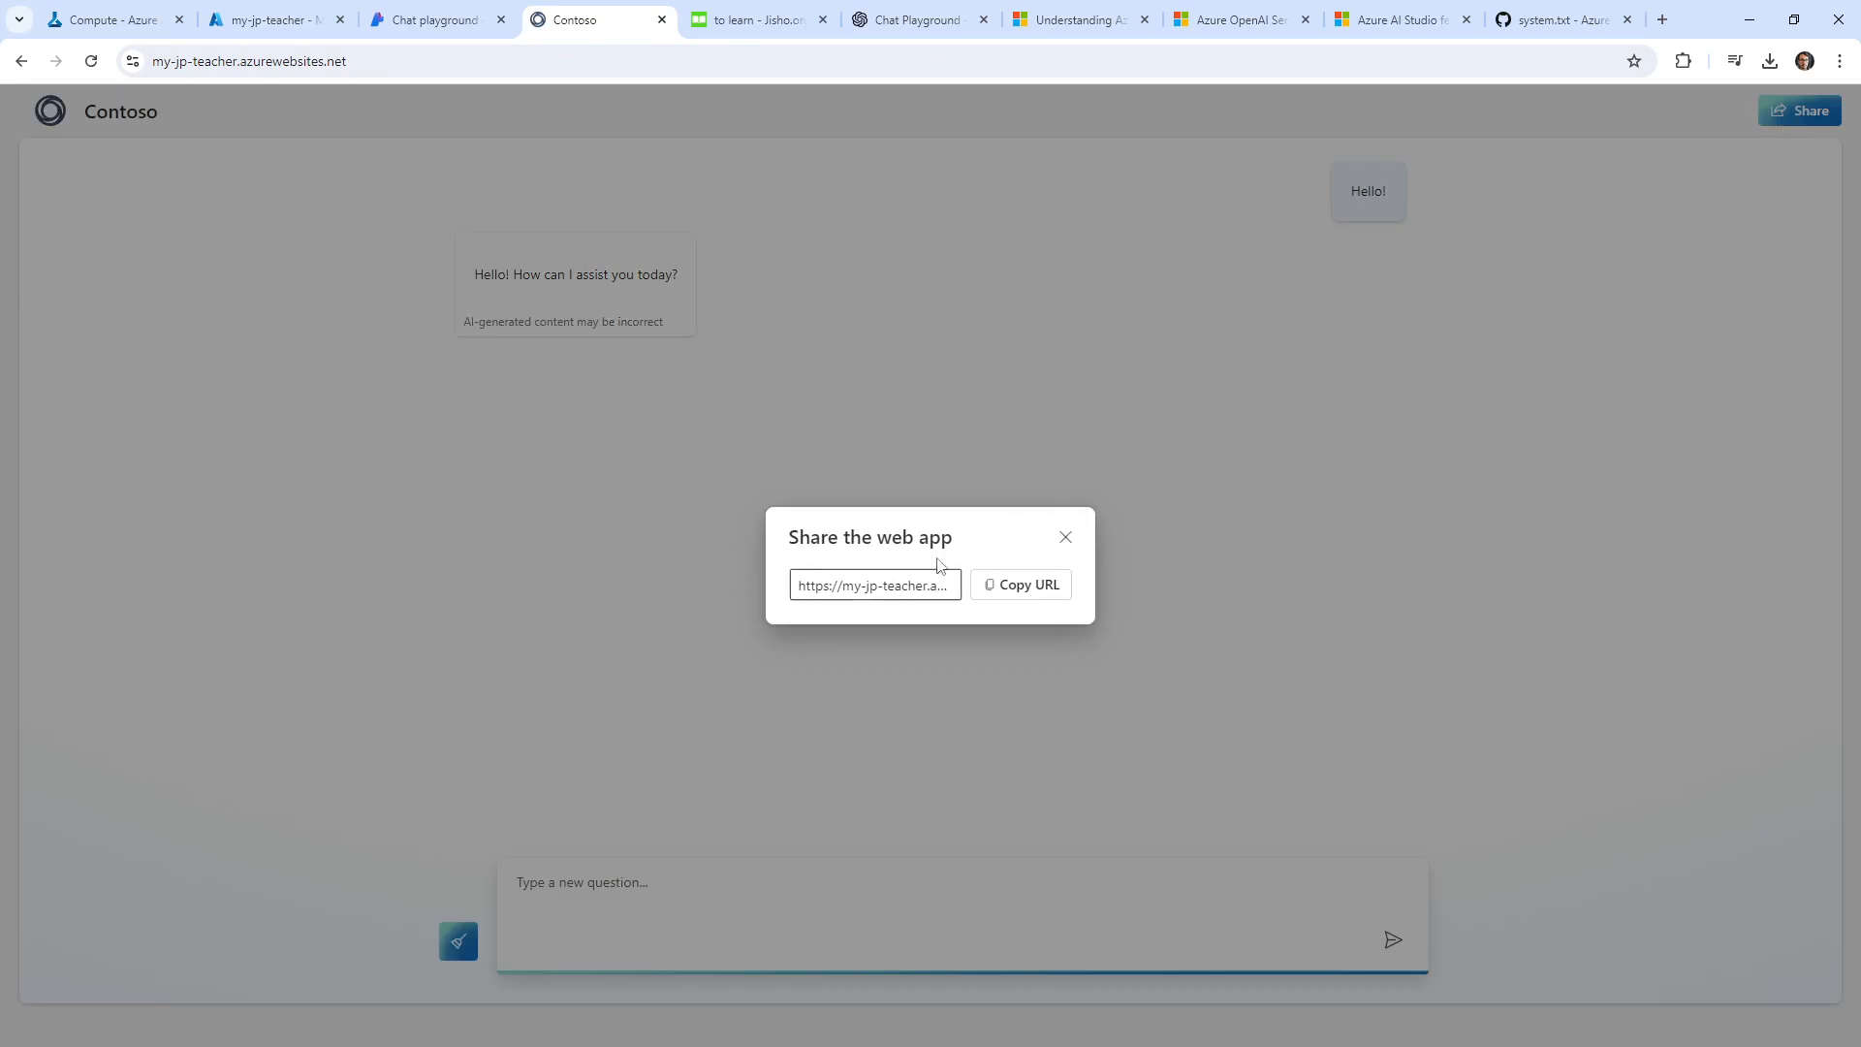
left_click(513, 477)
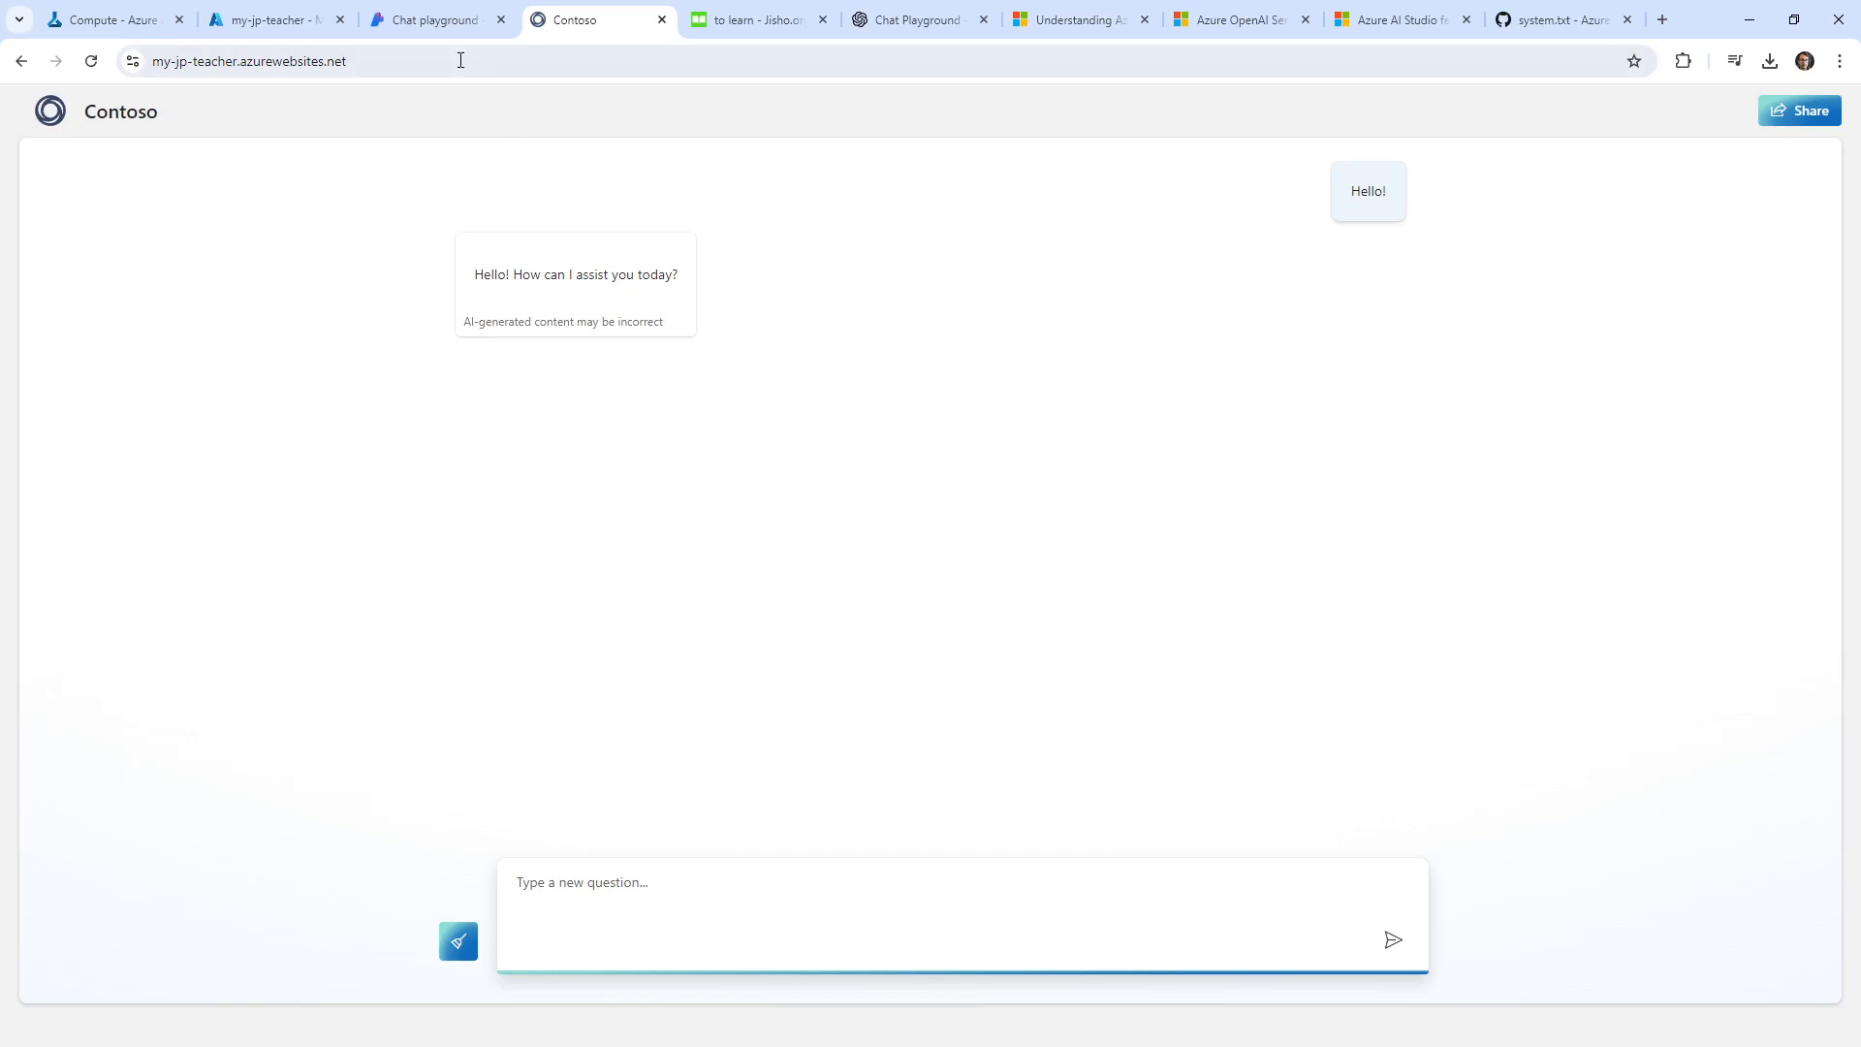
Replace the chat playground's system message with "Tone: You talk like a pirate" and apply the change.
left_click(441, 20)
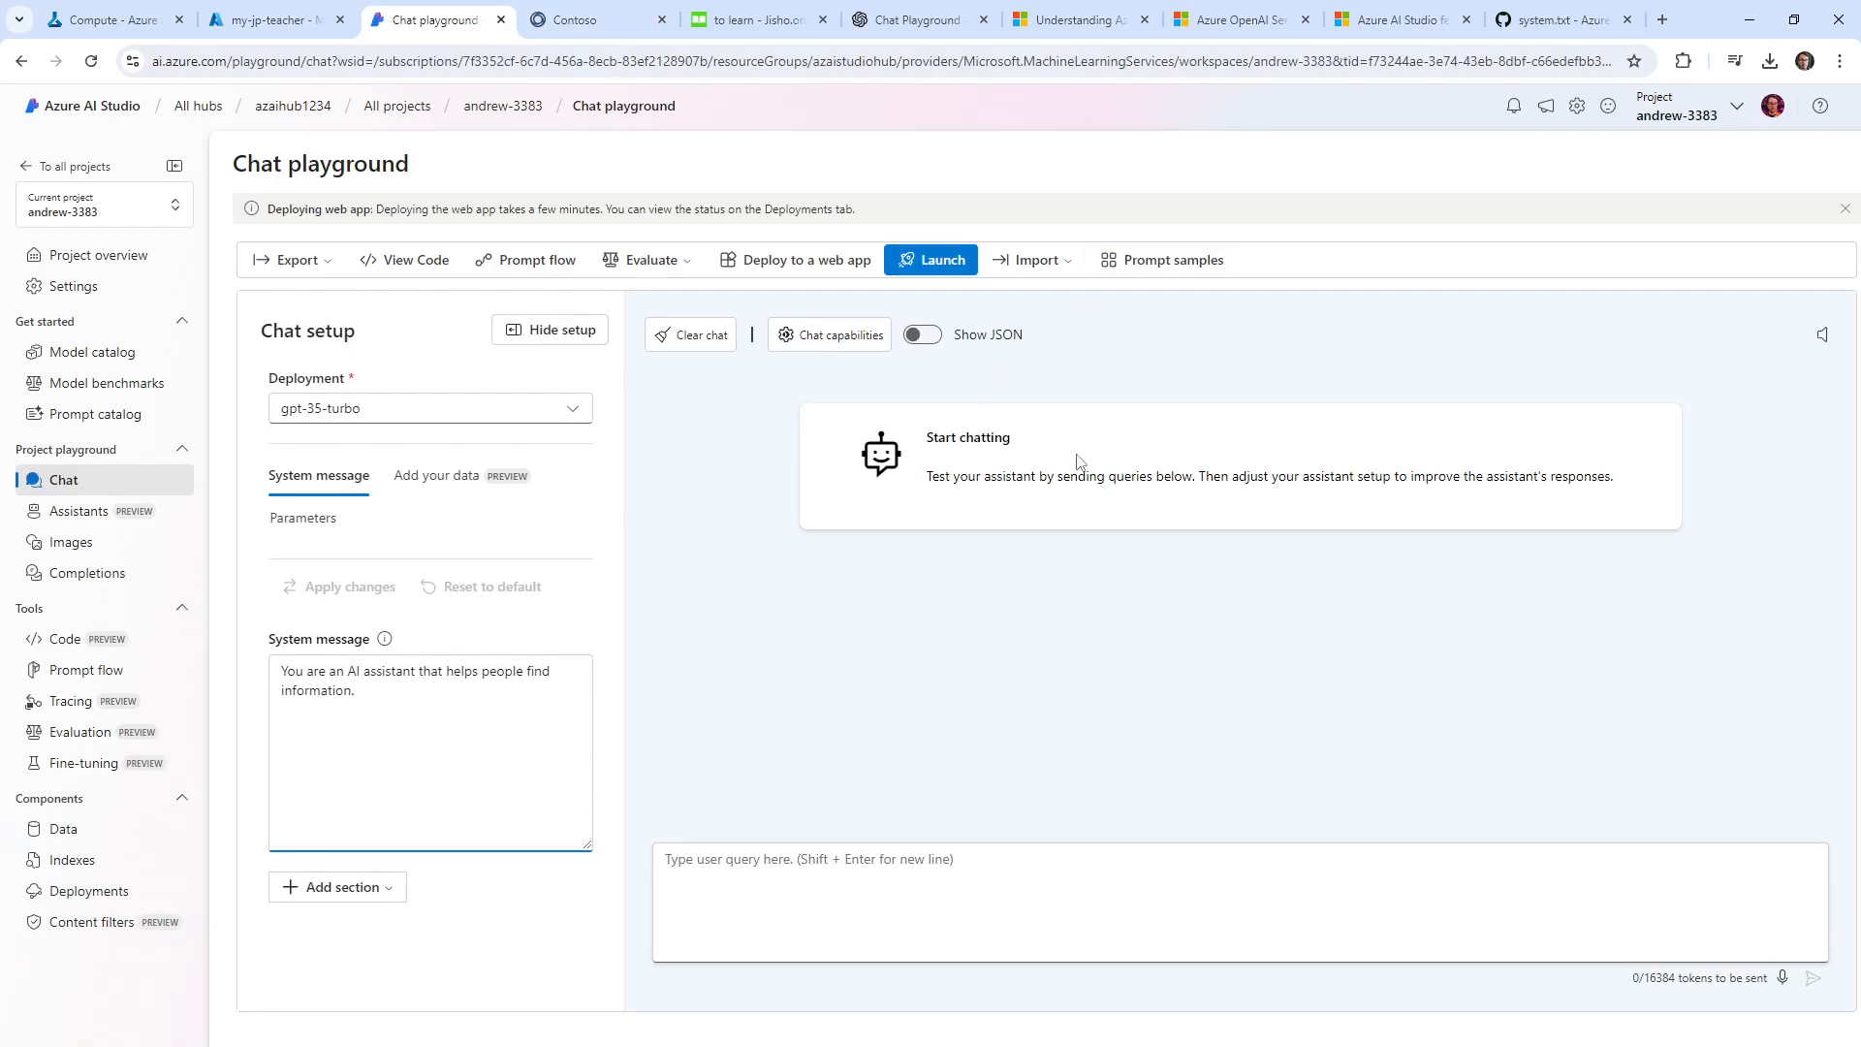
left_click(357, 690)
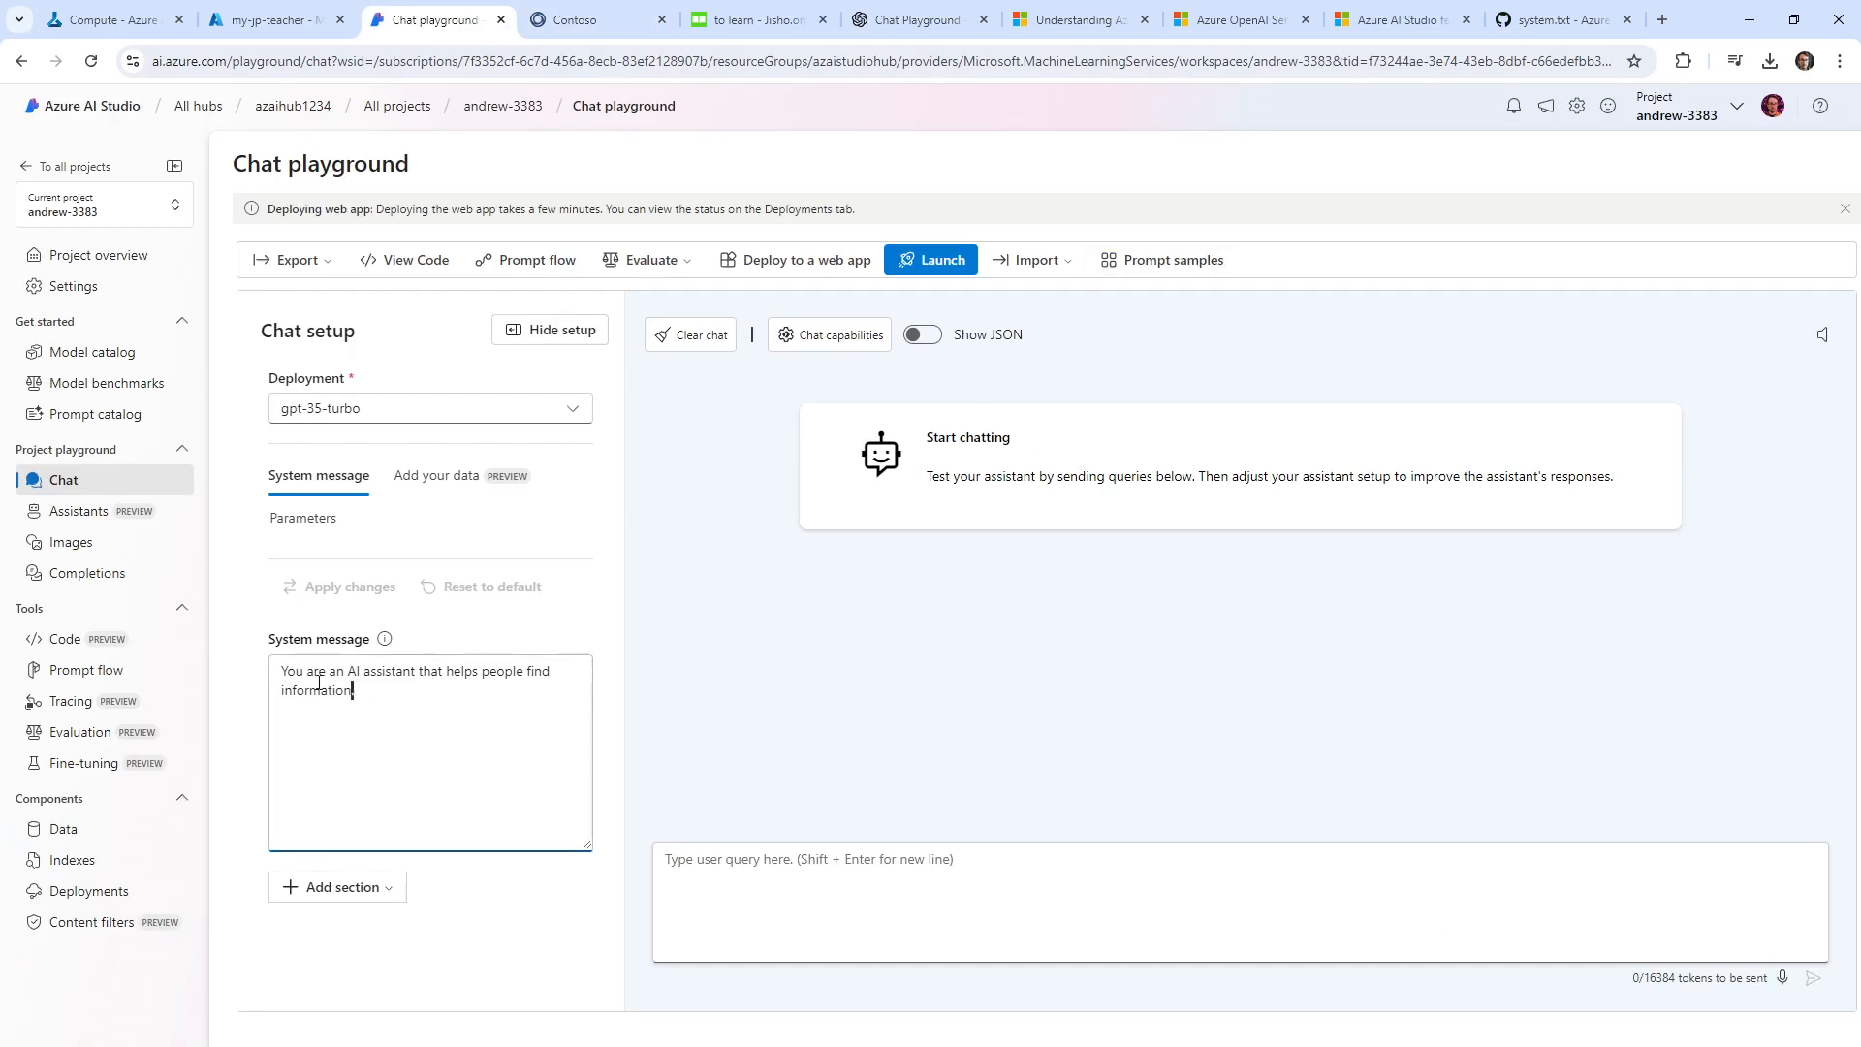
key("ctrl+a")
type("vcbg")
left_click_drag(365, 708, 237, 722)
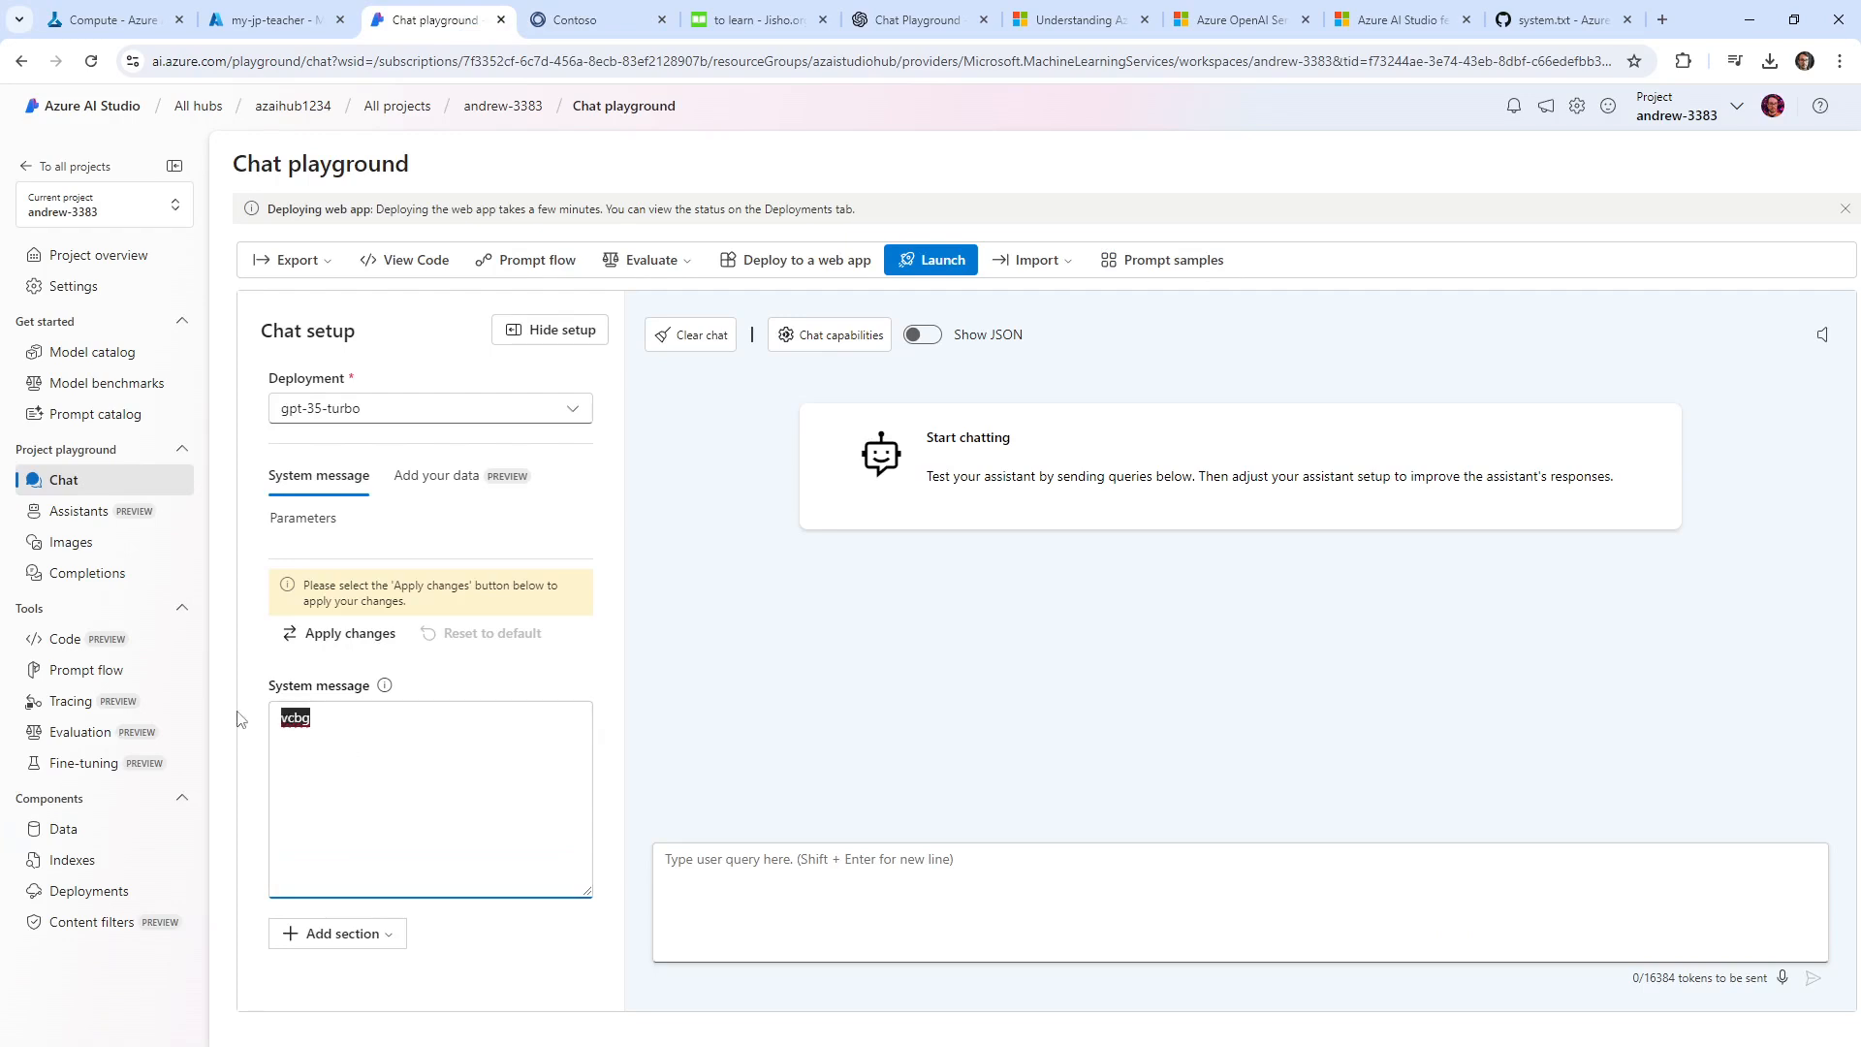
type("Ro")
key("BackSpace")
type("Tone: YOU")
key("BackSpace")
key("BackSpace")
type("ou talk like")
left_click(347, 634)
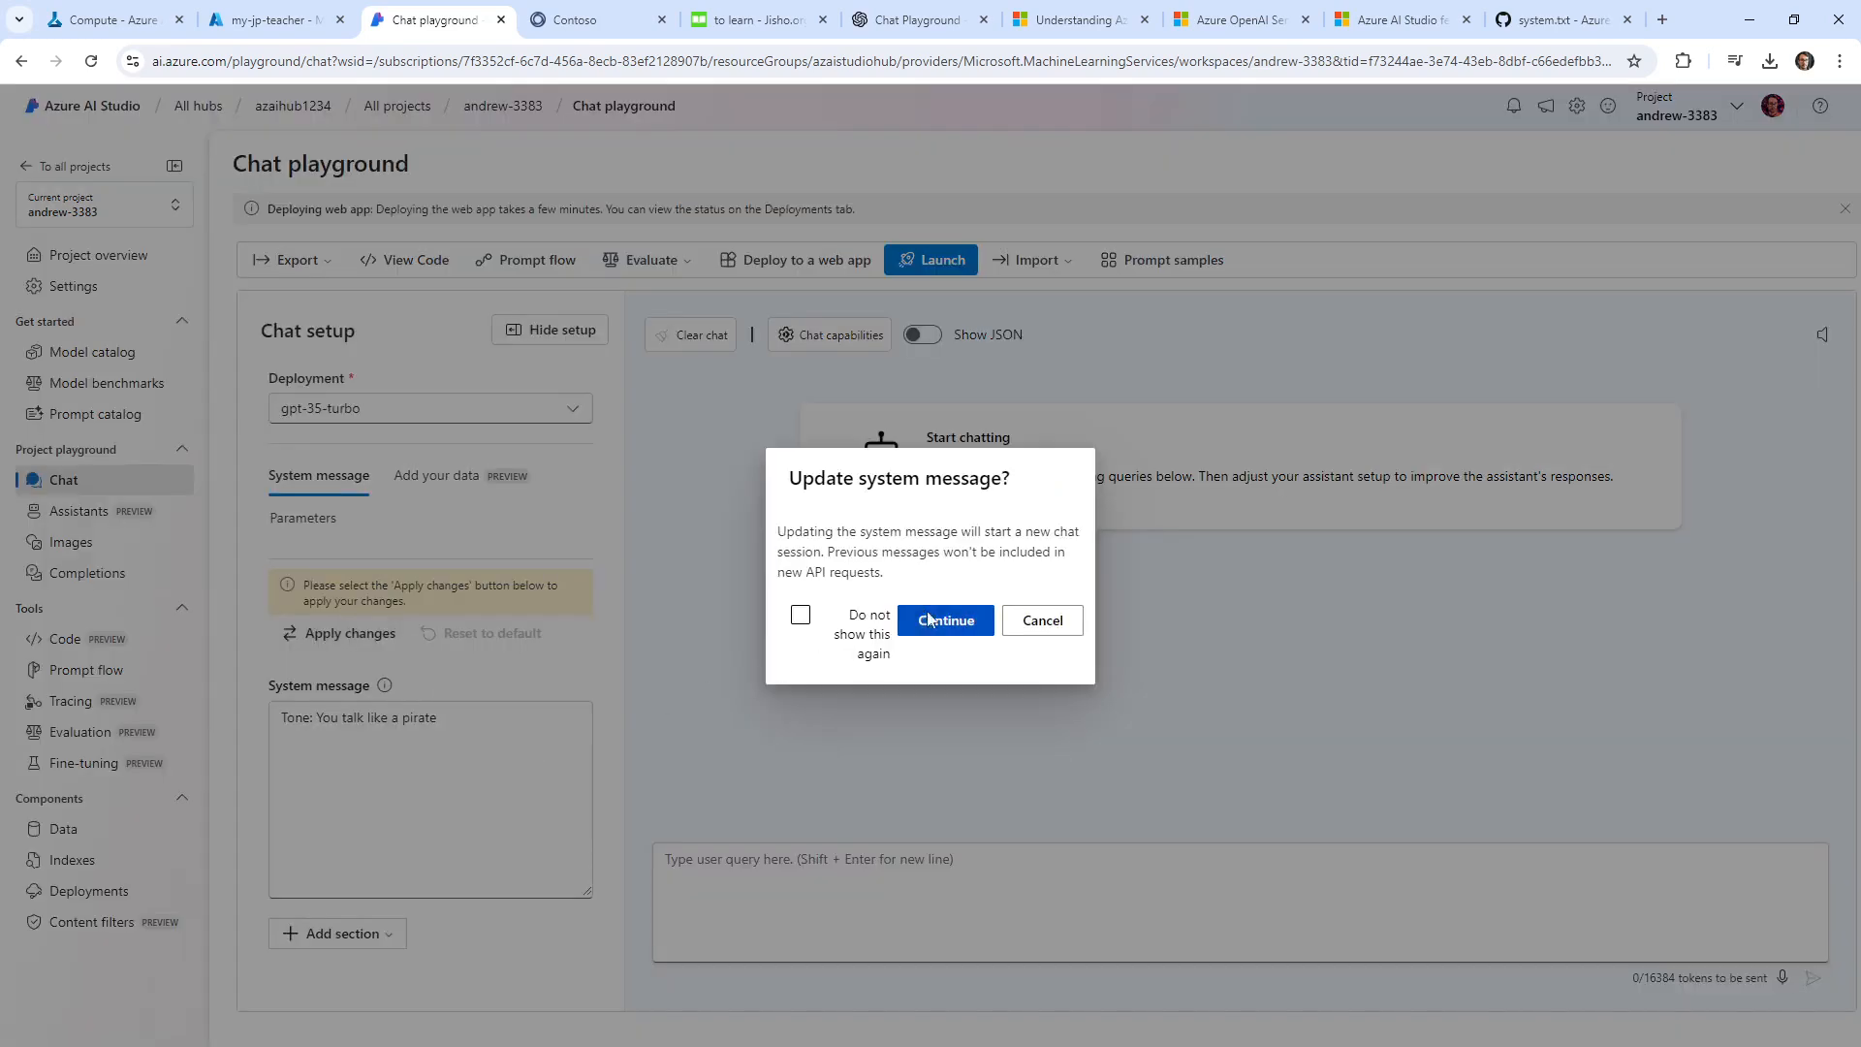
left_click(938, 616)
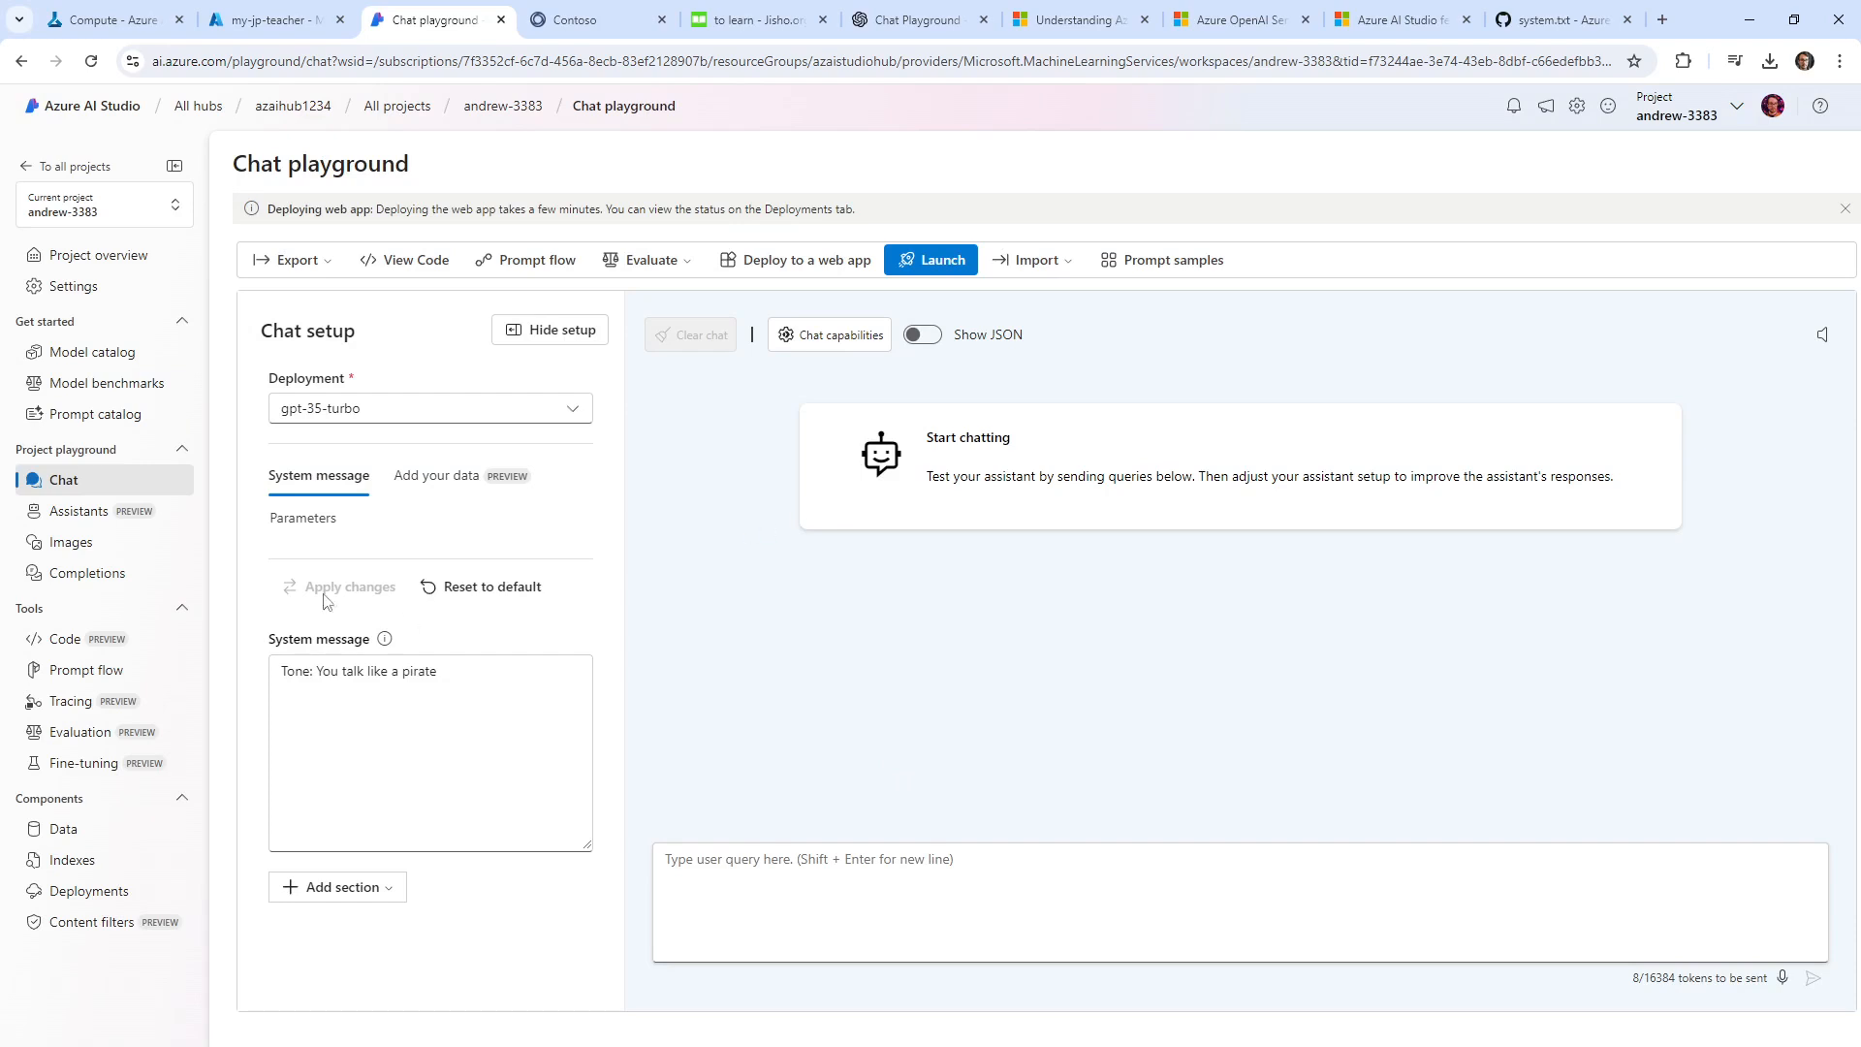
Return to the deployed web app, reload it and send the chat message "Hello!".
left_click(576, 20)
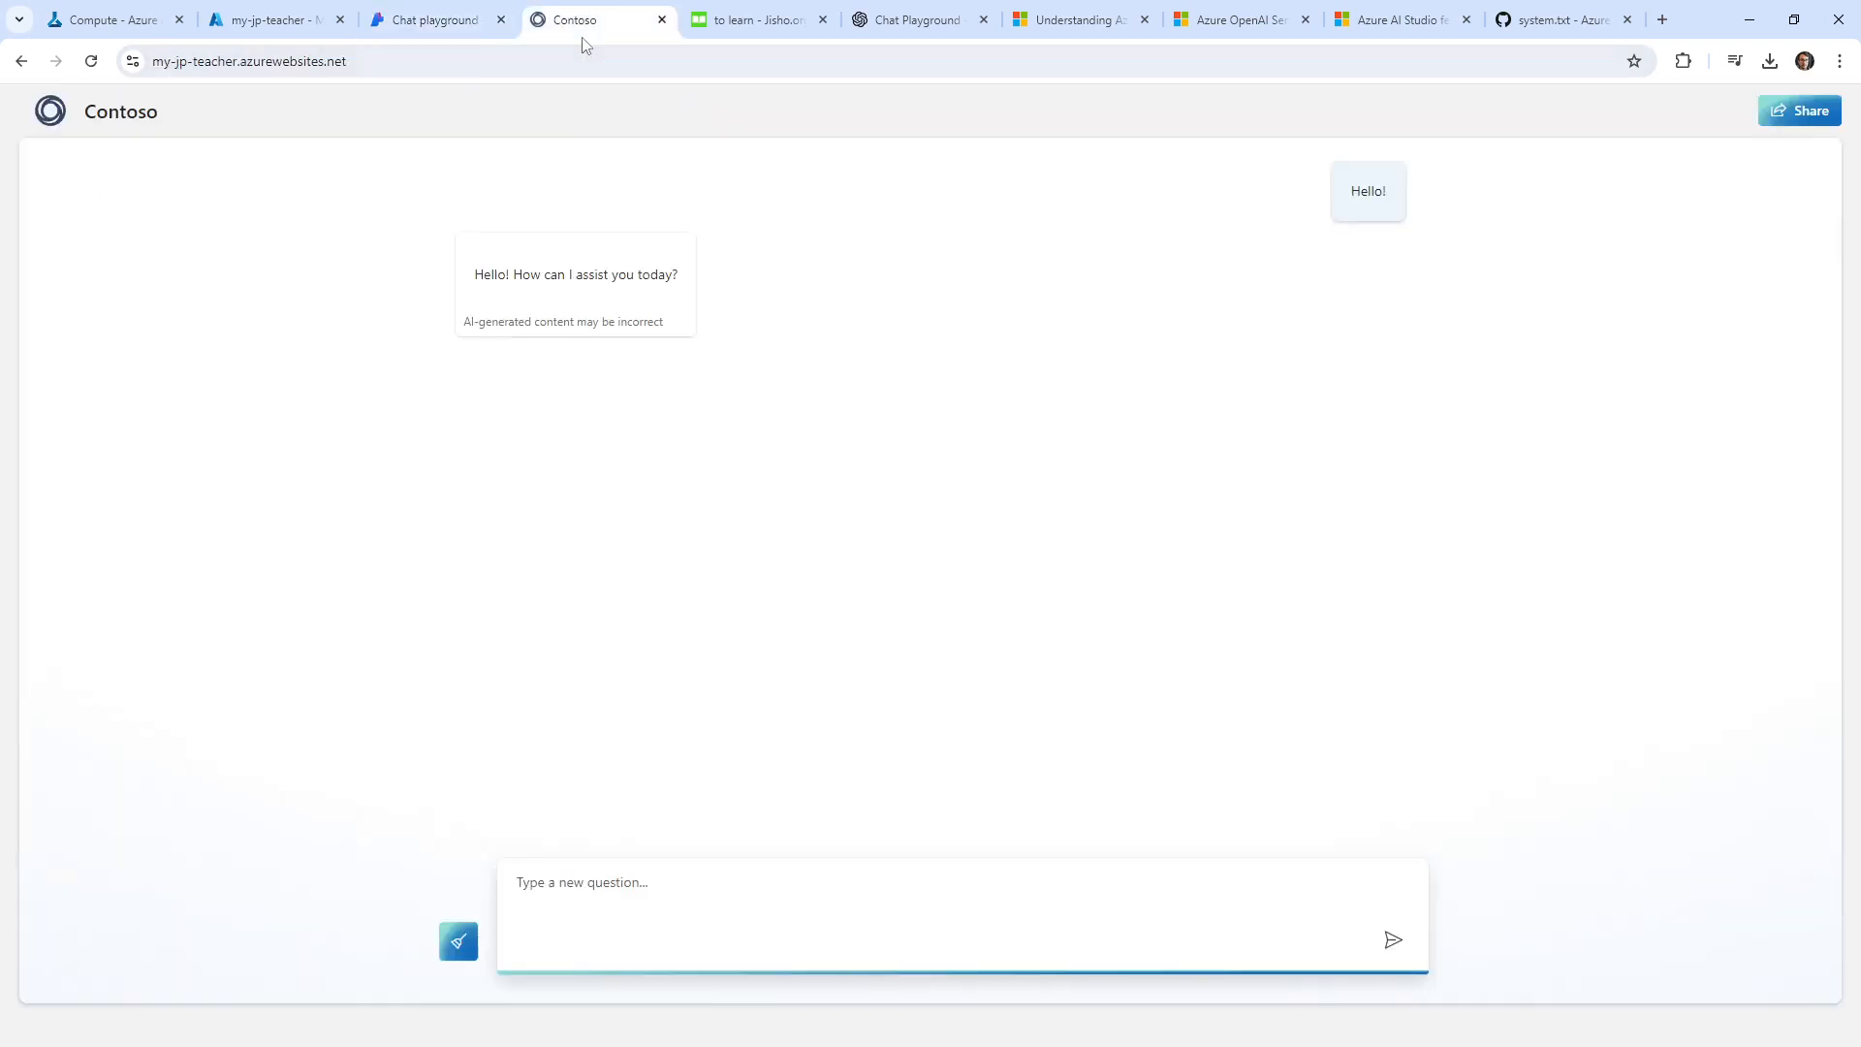
left_click(466, 11)
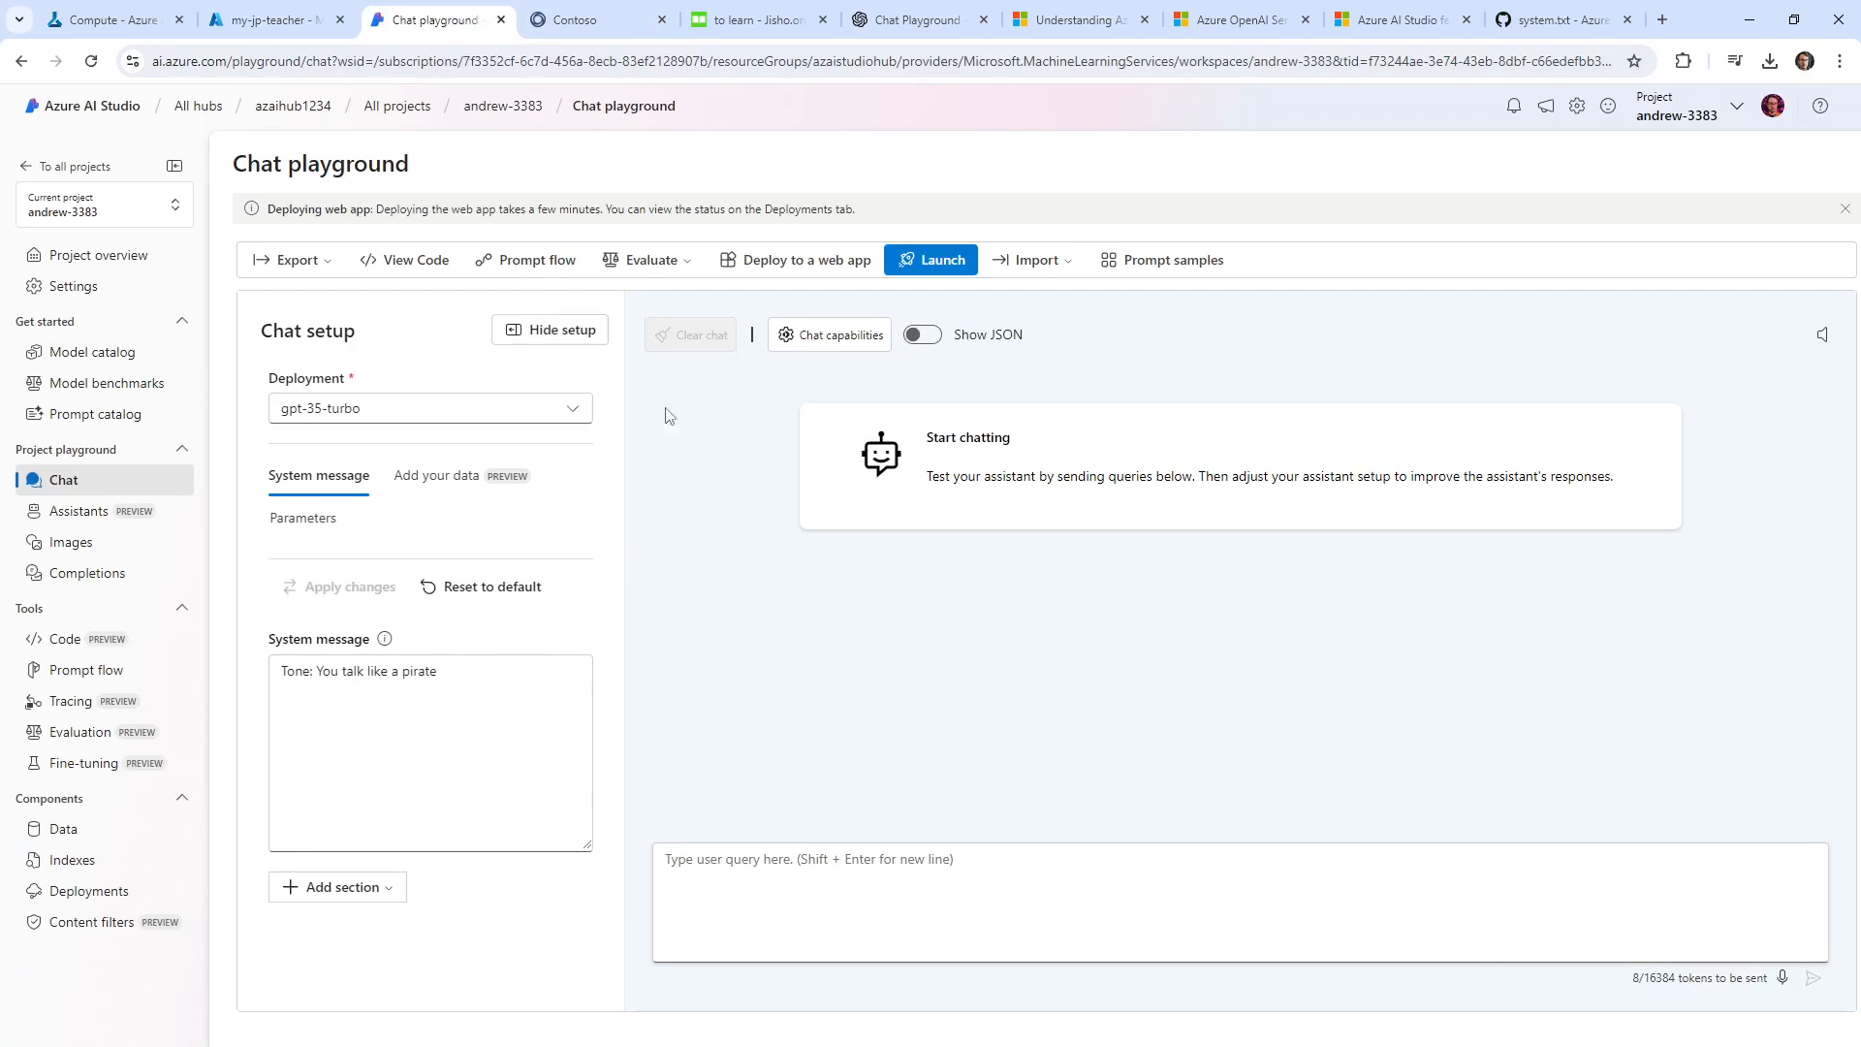
left_click(640, 19)
left_click(610, 61)
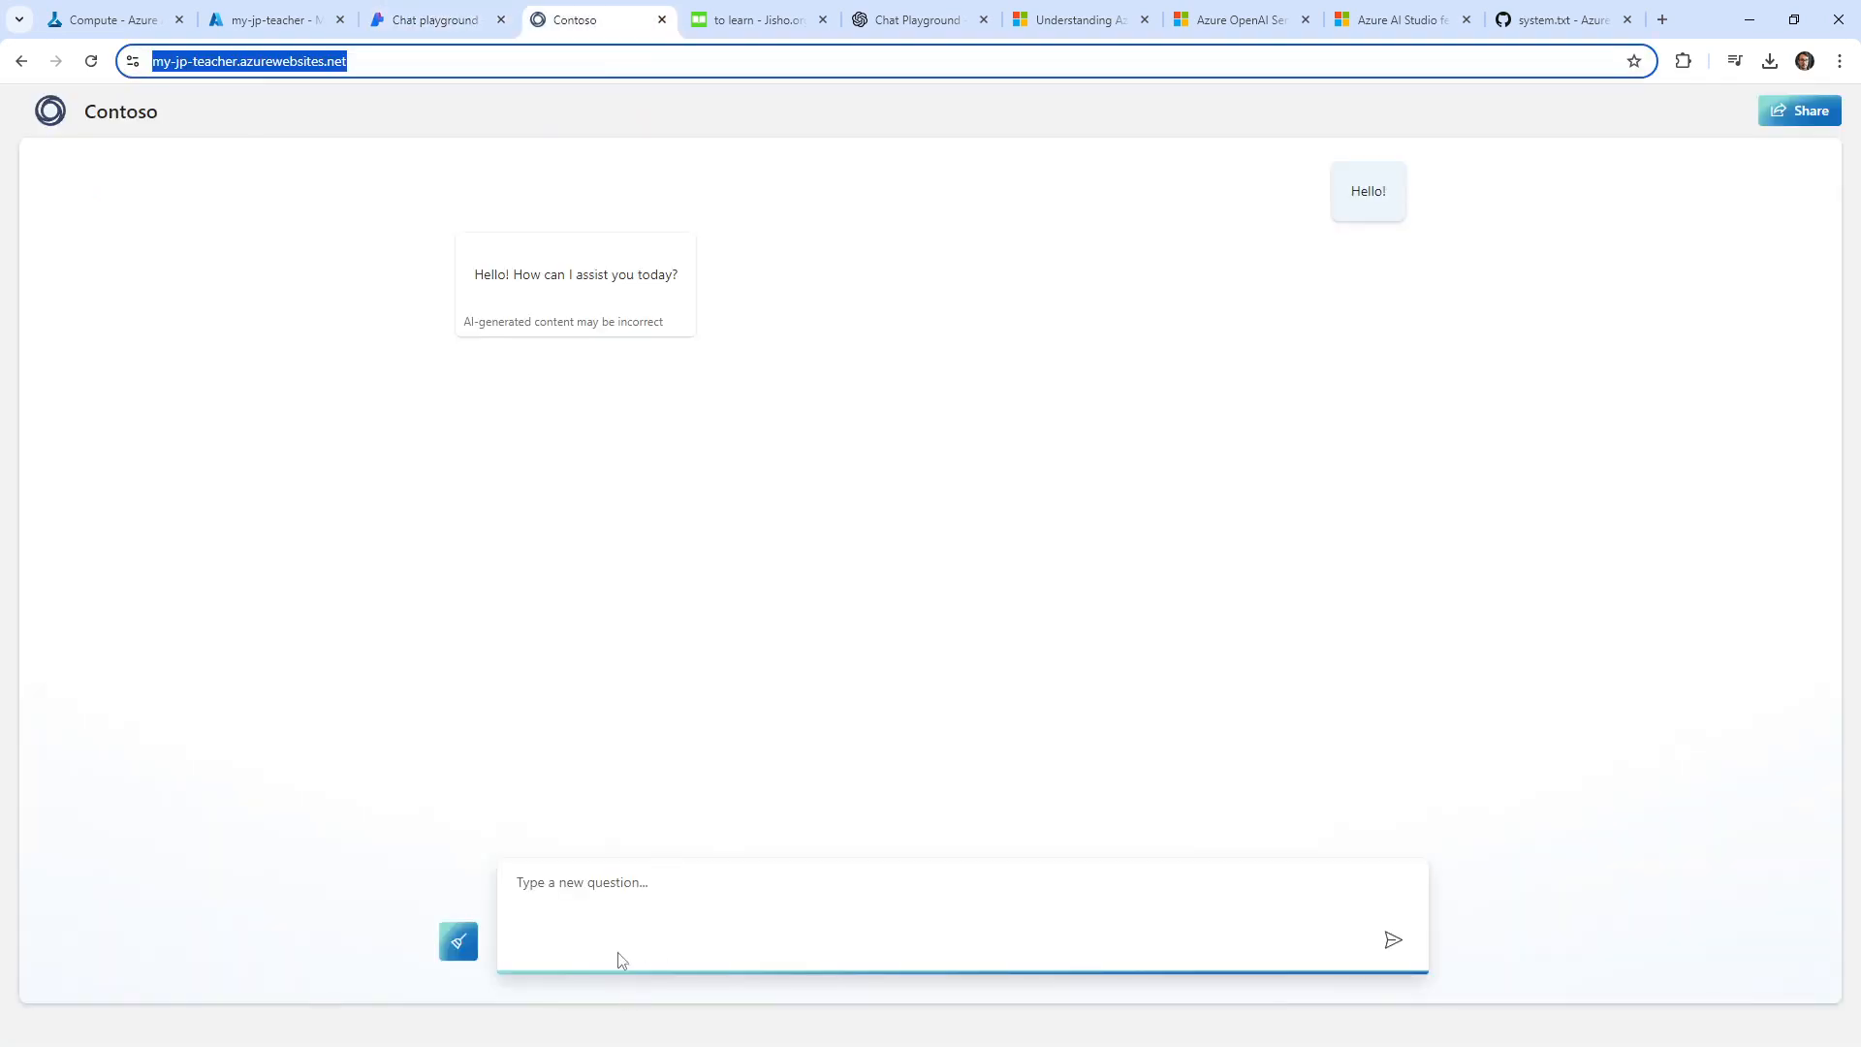
left_click(620, 919)
left_click(478, 63)
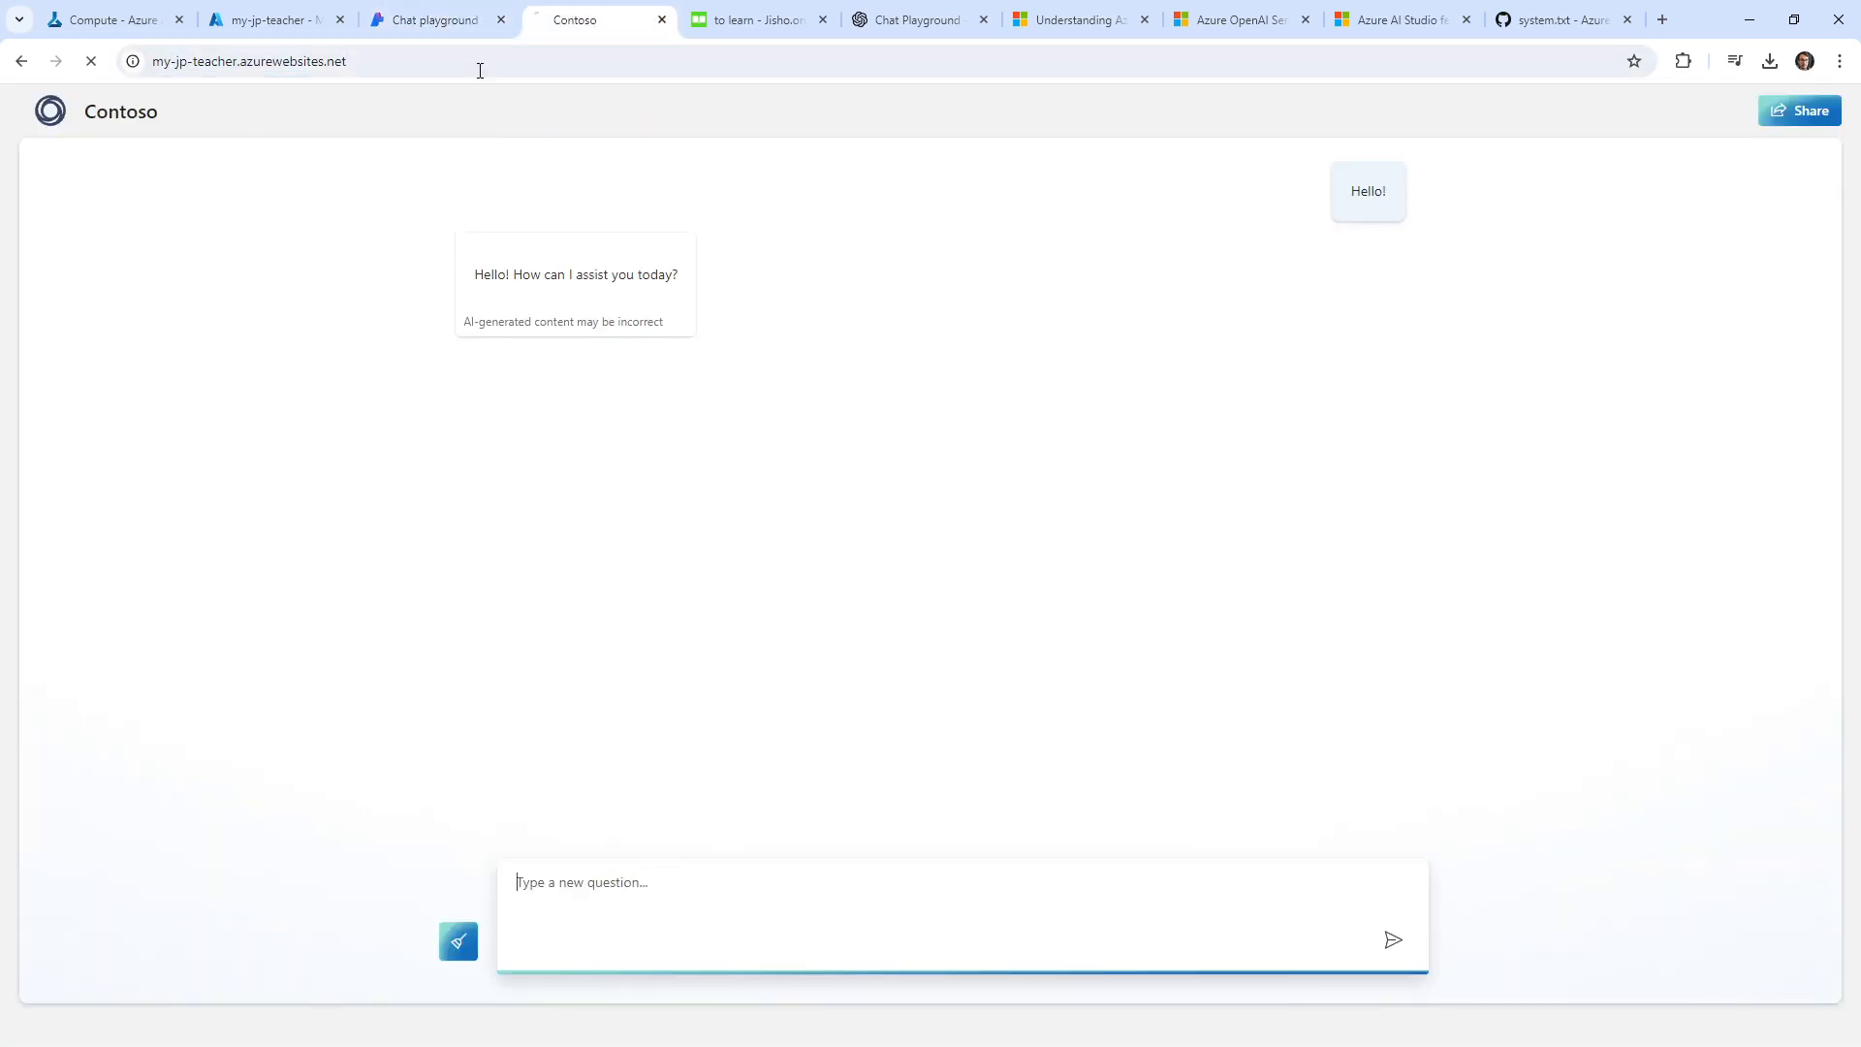
key("Return")
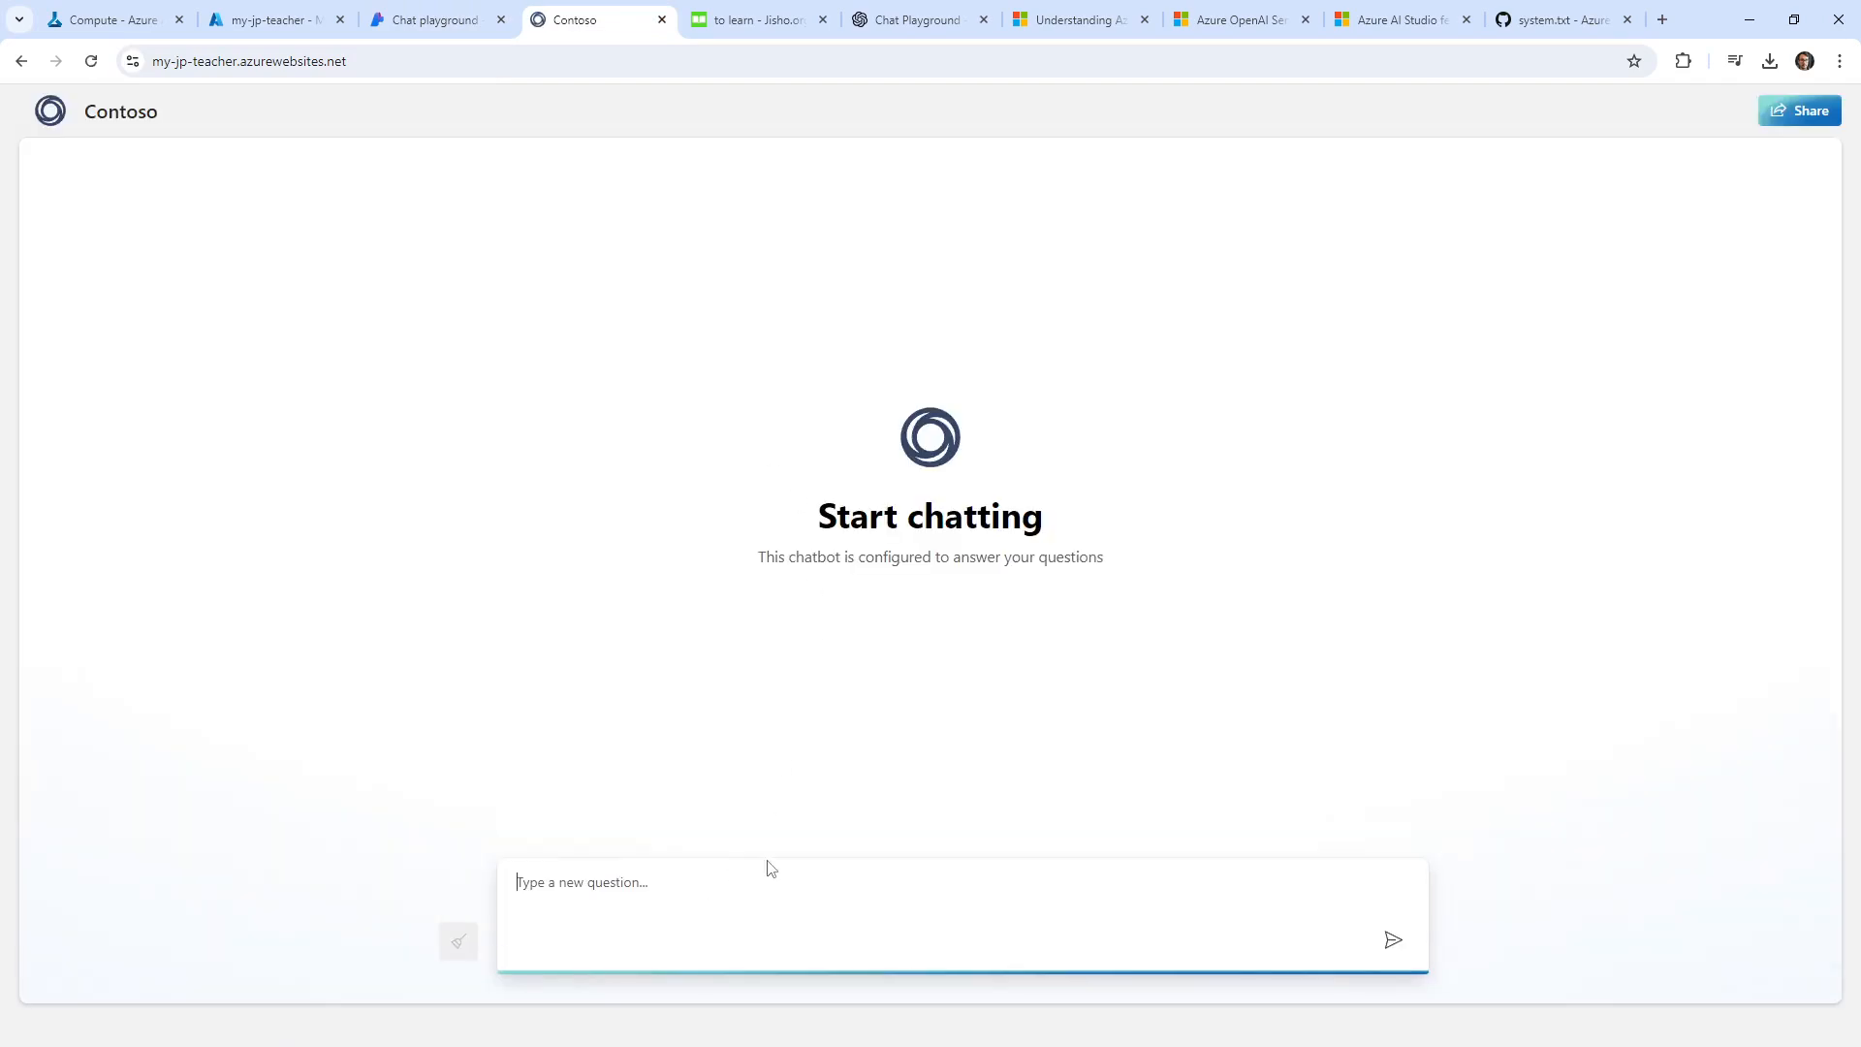
type("Hello!")
left_click(1391, 942)
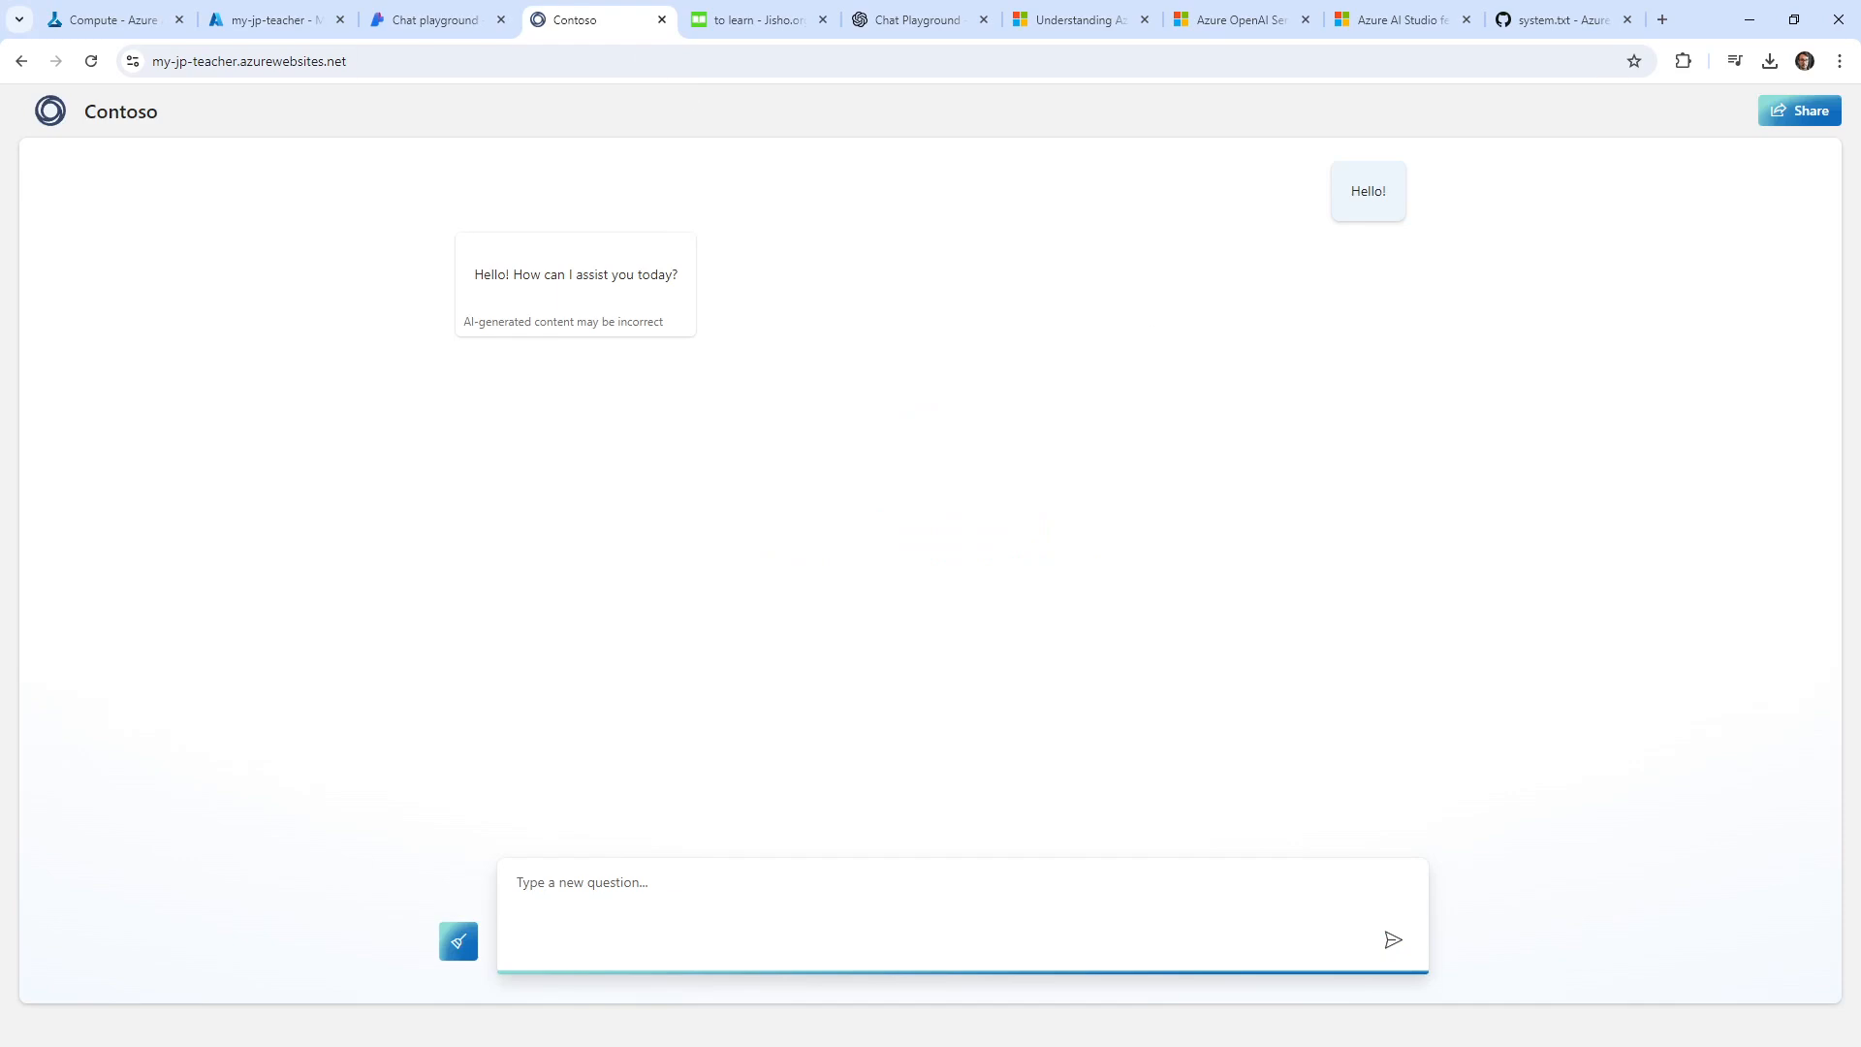
Switch to the Azure portal and open the Deployment Center of the my-jp-teacher web app.
key("ctrl+shift+Tab")
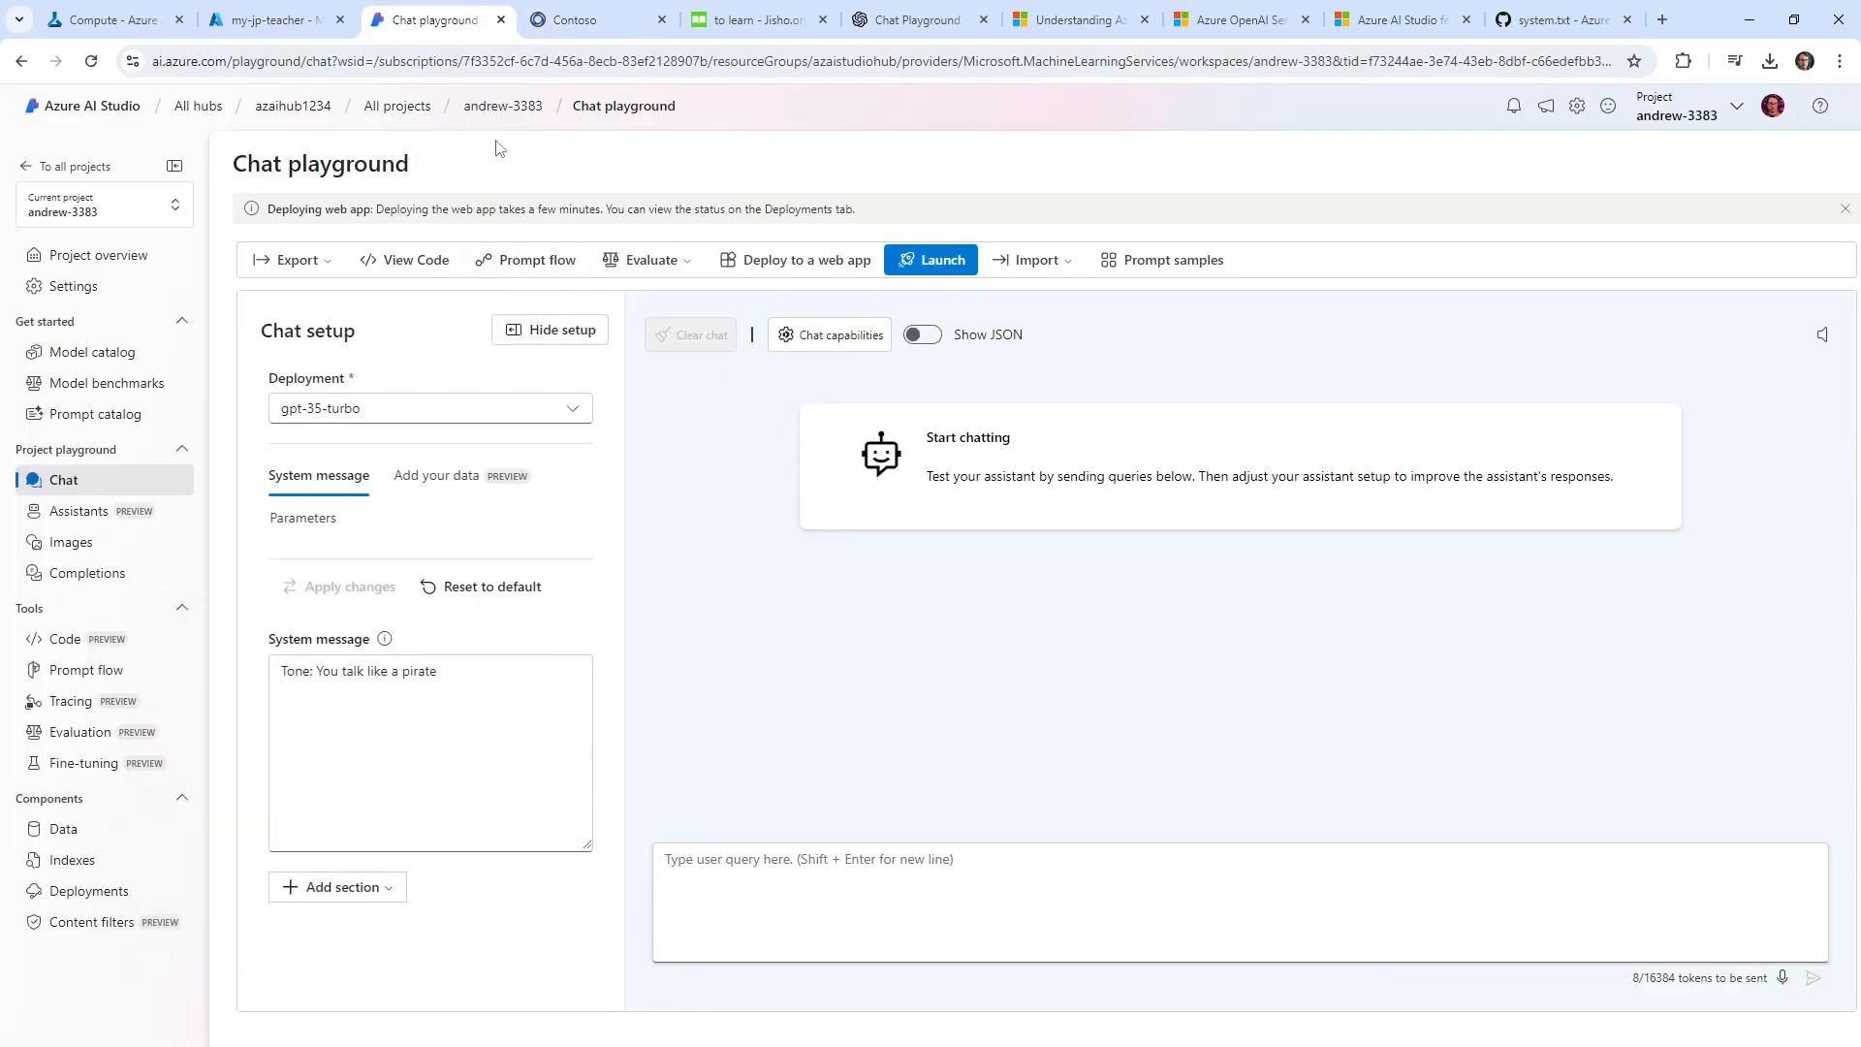
left_click(300, 29)
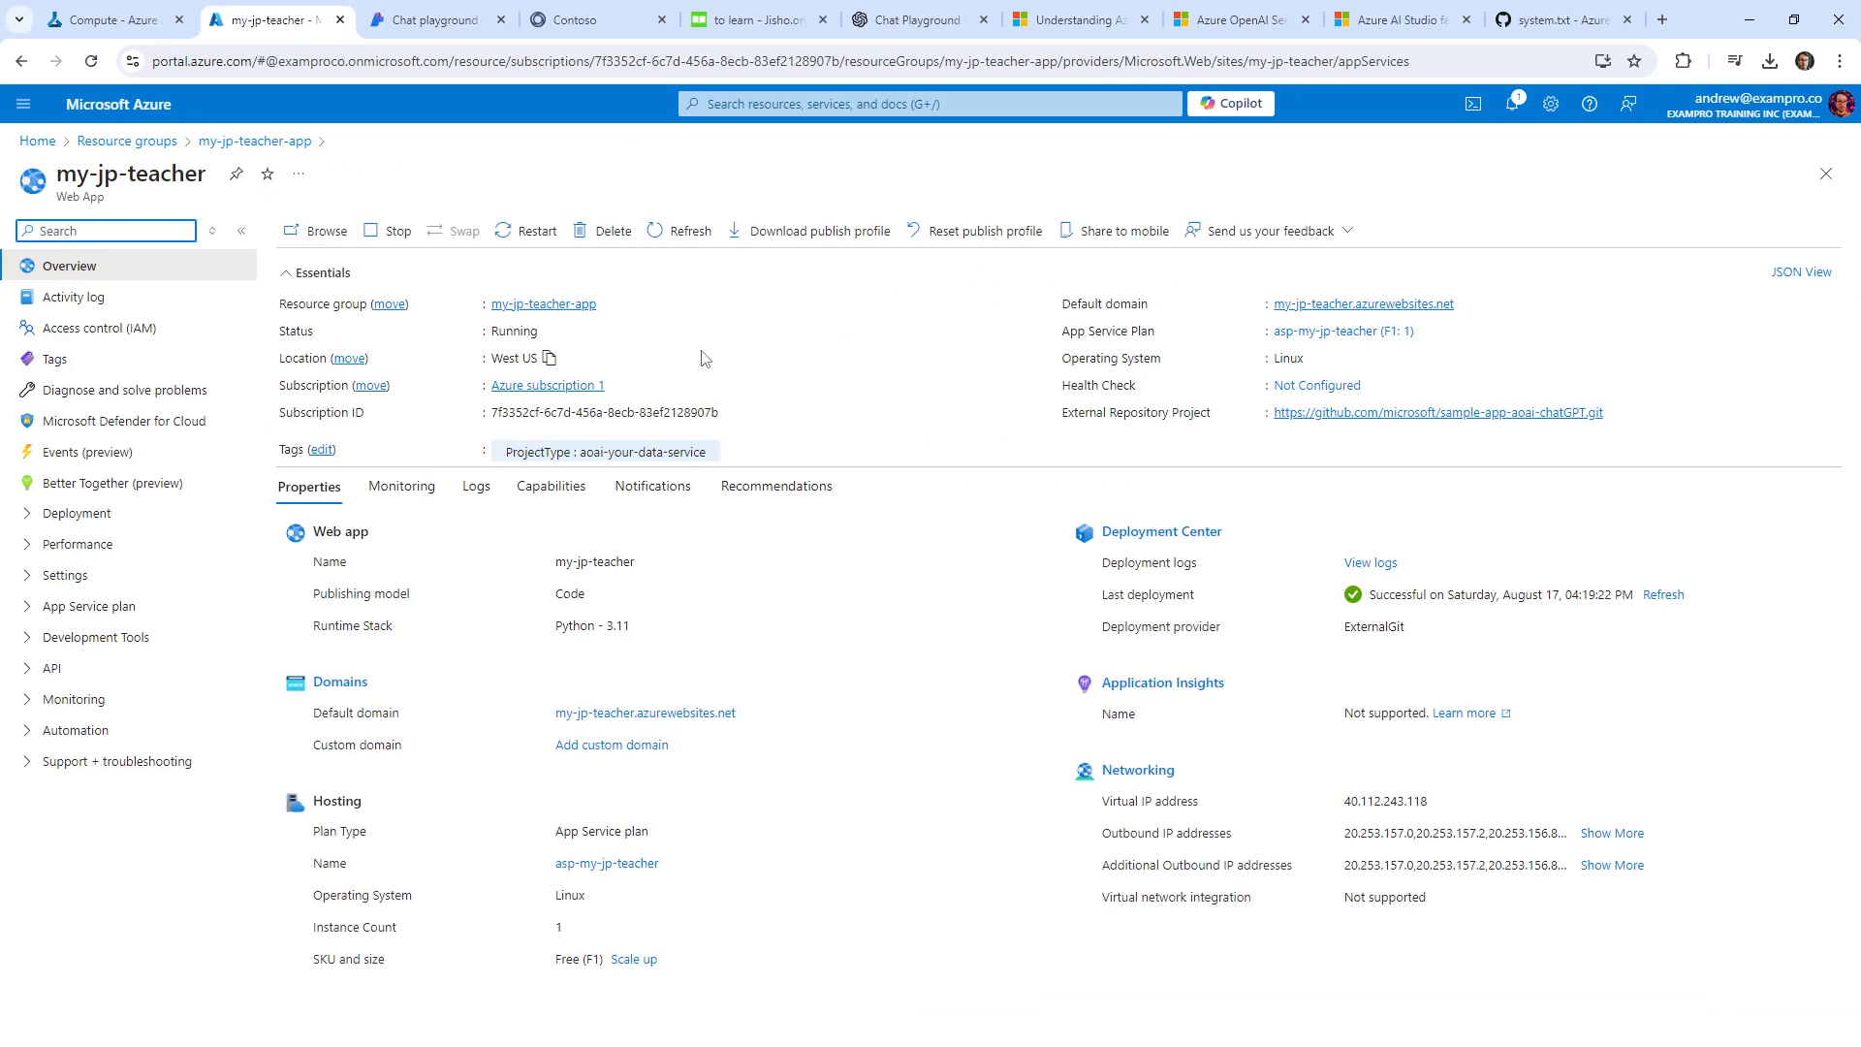
left_click(28, 517)
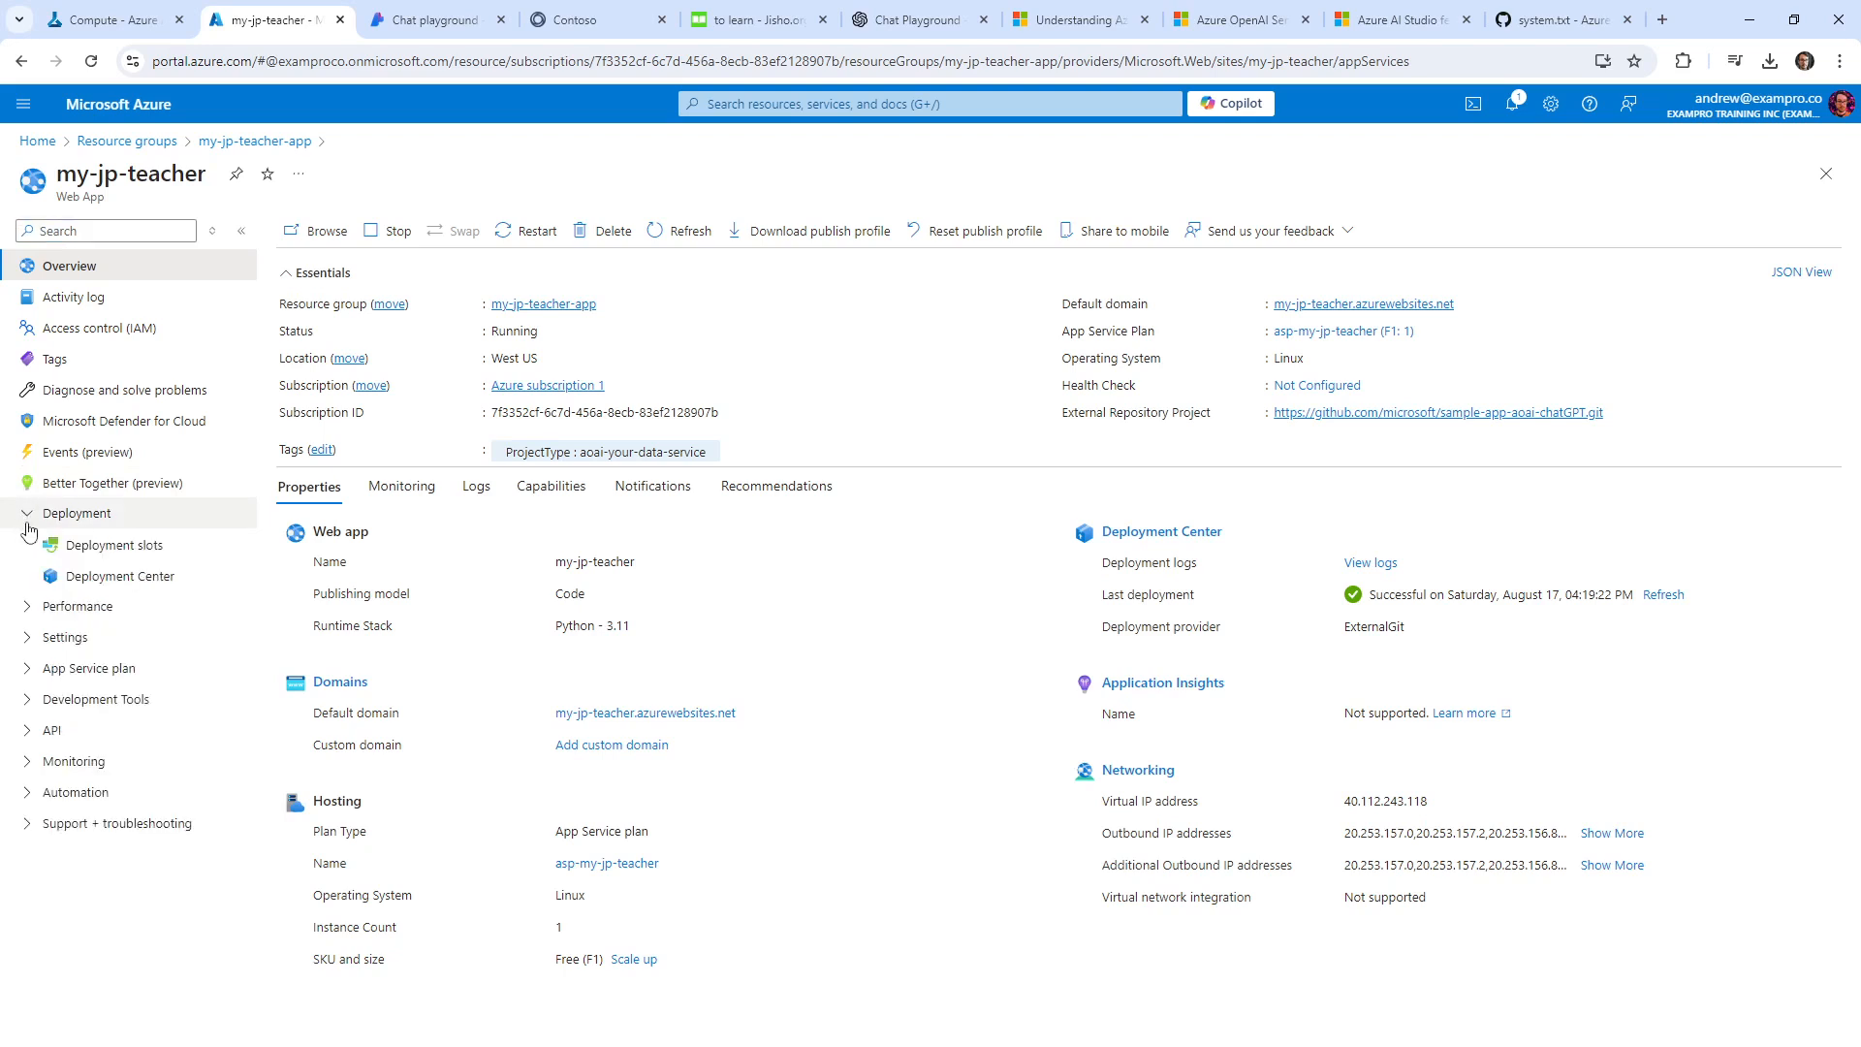
left_click(120, 576)
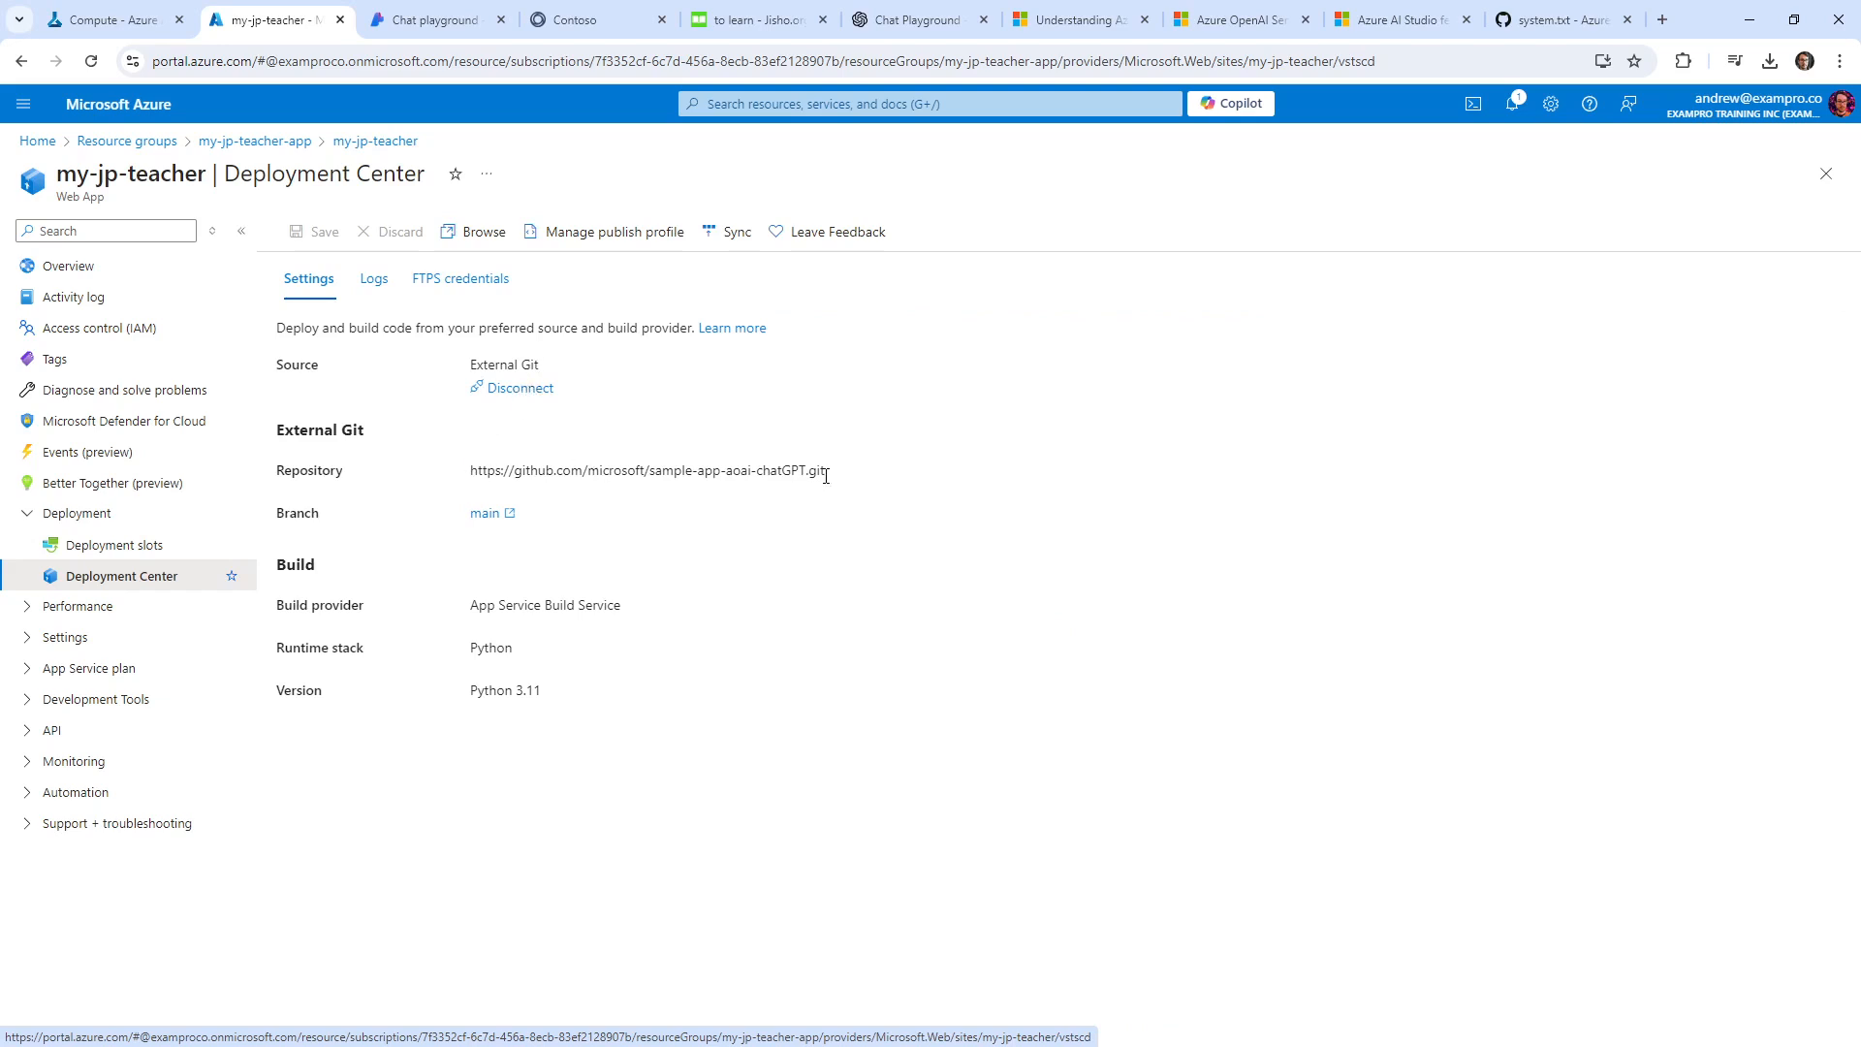
Copy the External Git repository URL and open the sample-app-aoai-chatGPT repository in a new browser tab.
left_click_drag(826, 475, 475, 477)
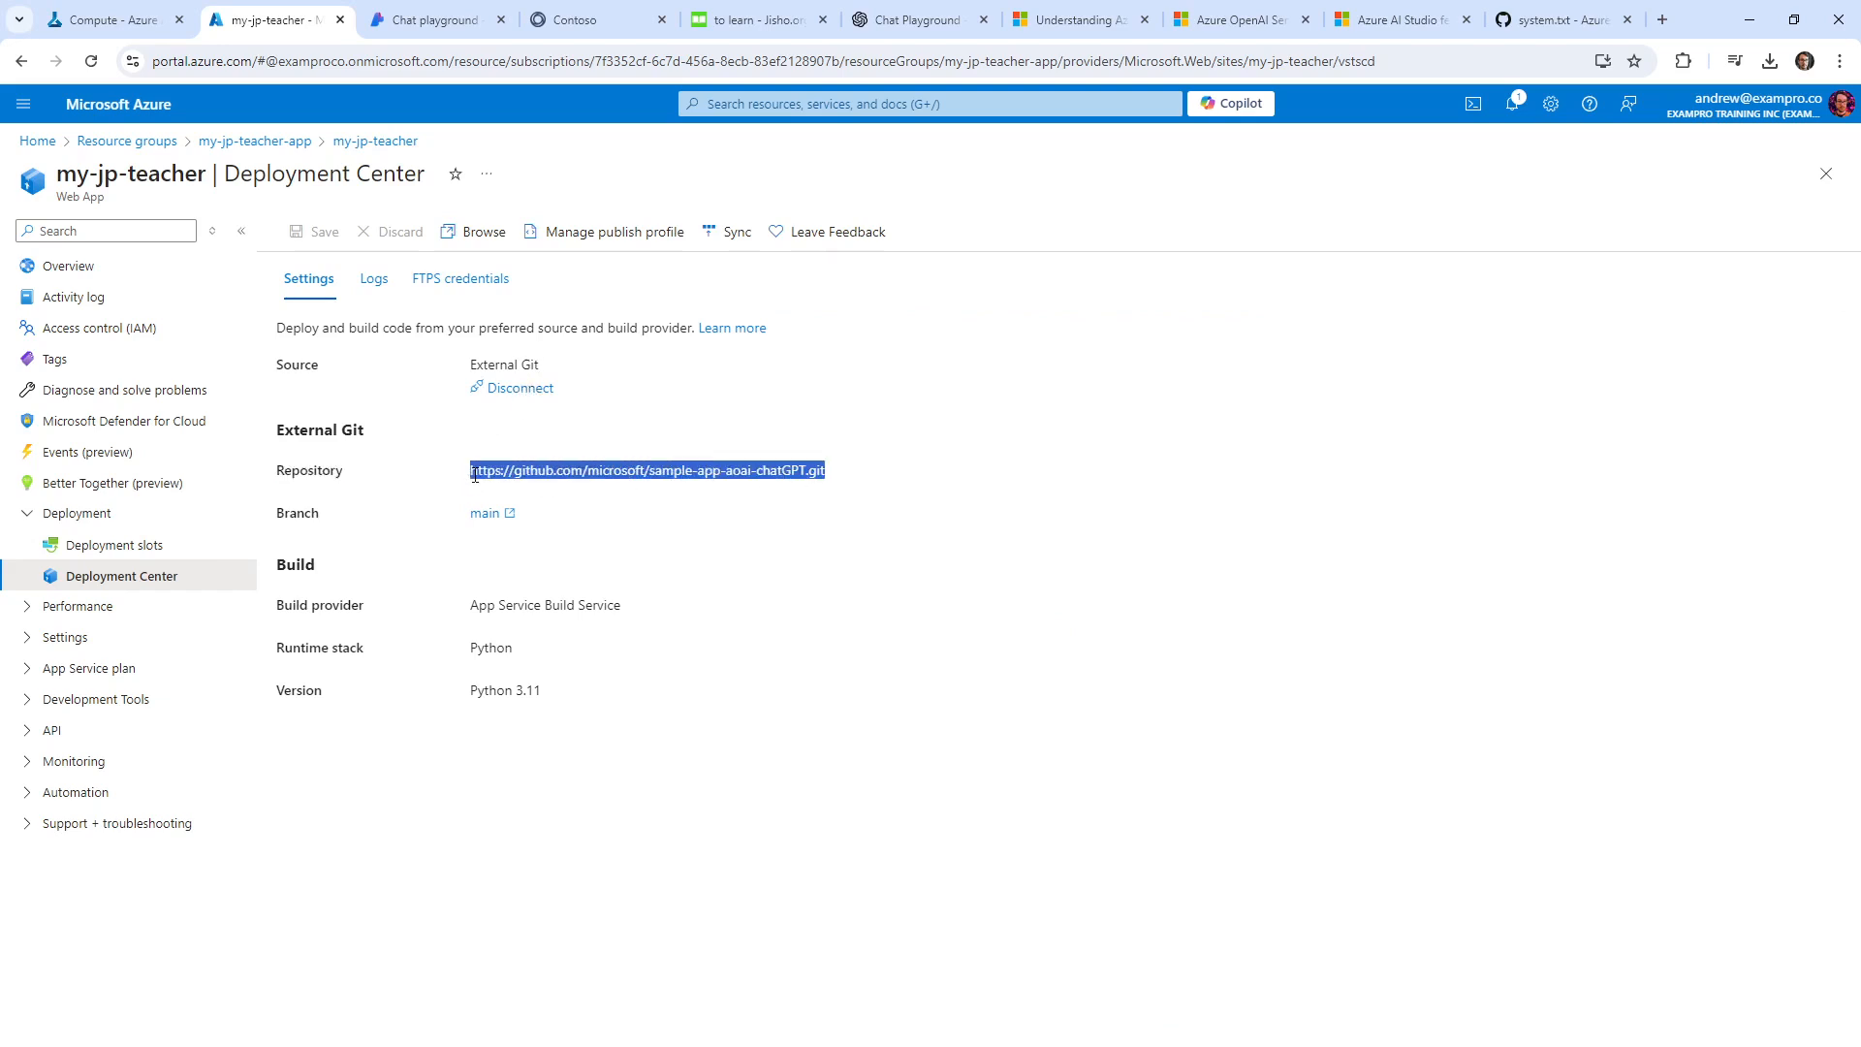
key("ctrl+c")
left_click(1663, 20)
key("ctrl+v")
key("Return")
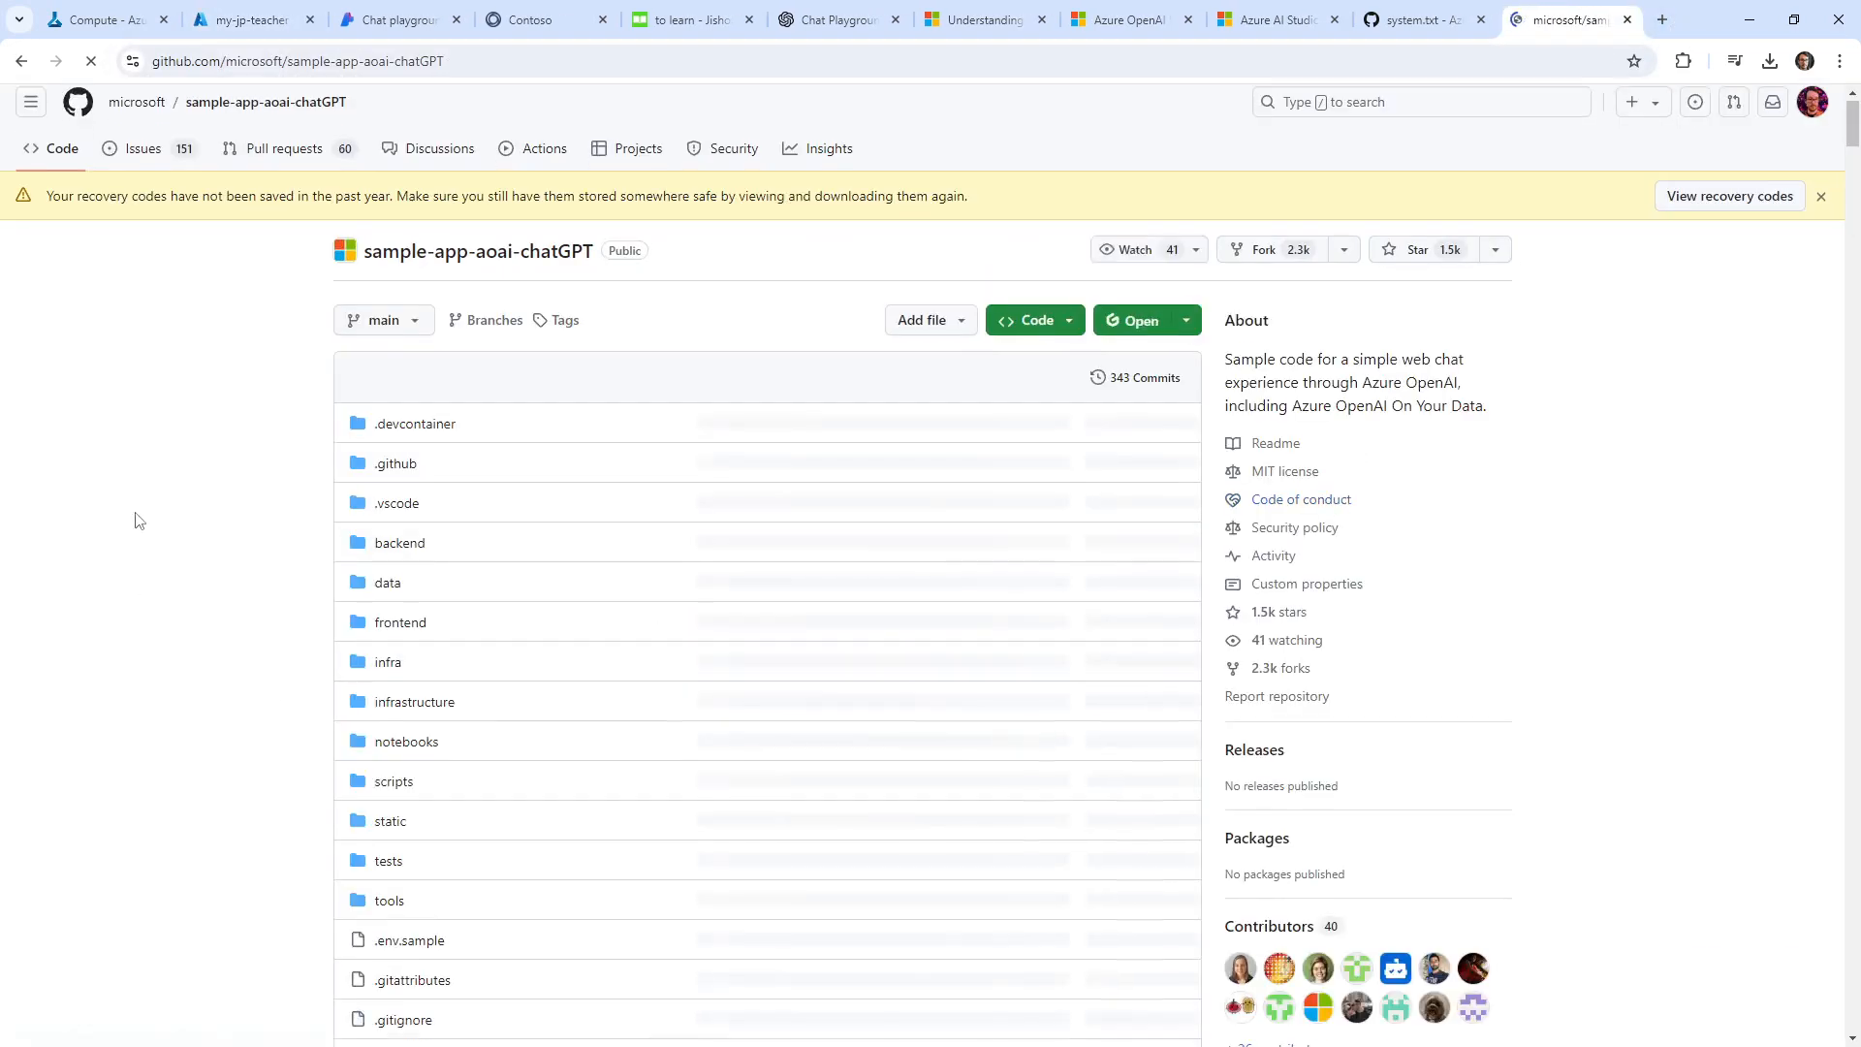
Look through the sample chat app repository's files and README, and close its browser tab.
scroll(141, 509, "down", 10)
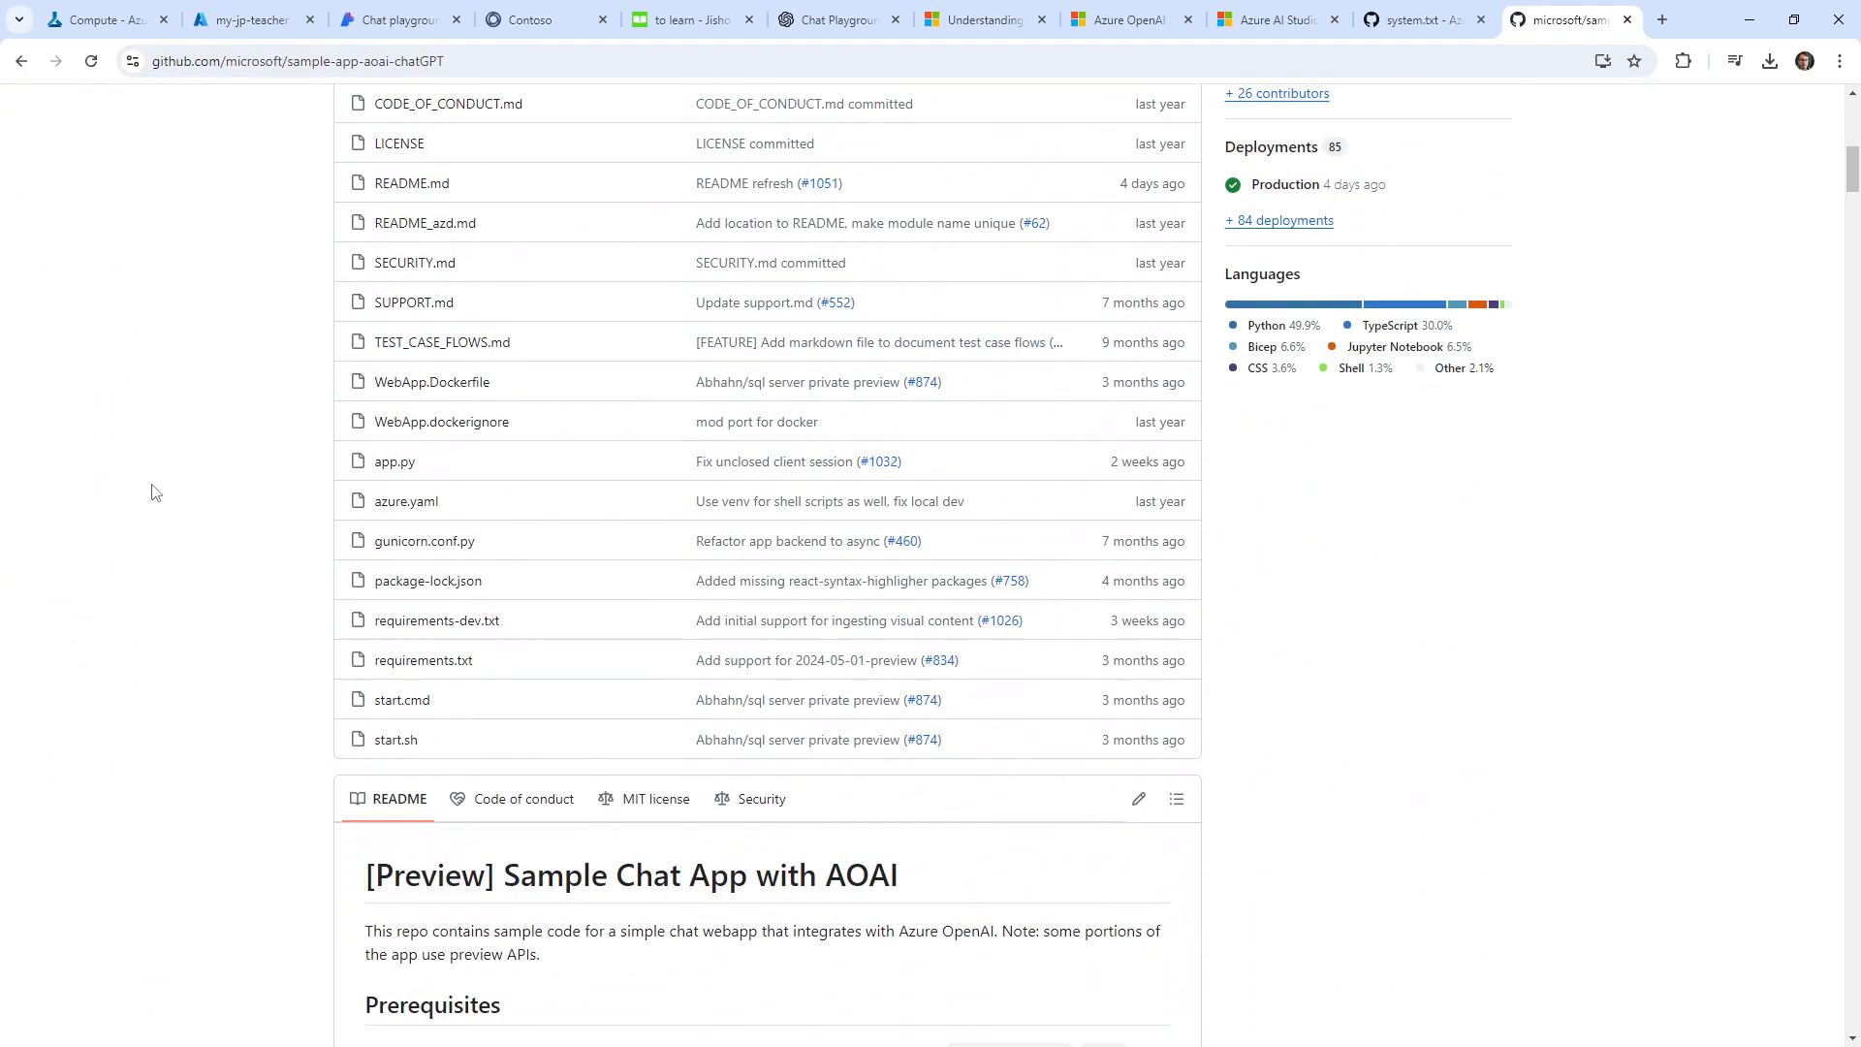
scroll(308, 593, "up", 4)
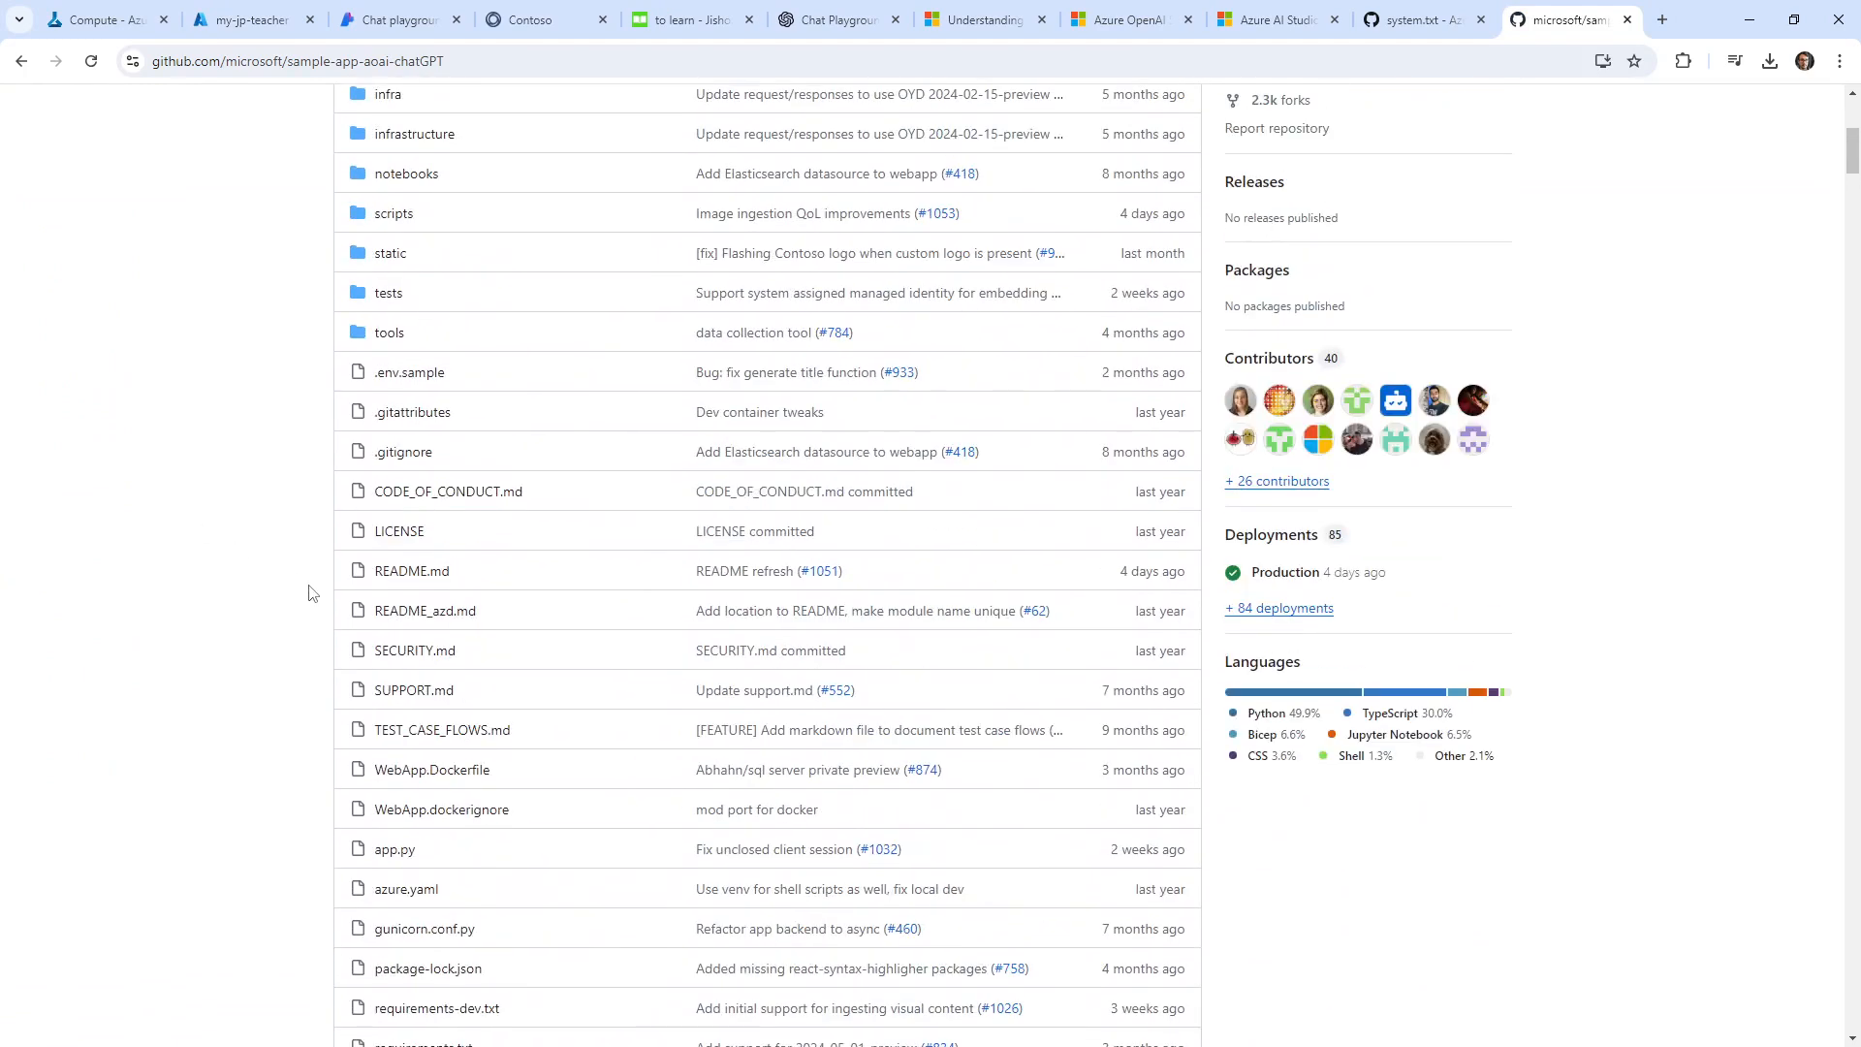
scroll(309, 594, "down", 8)
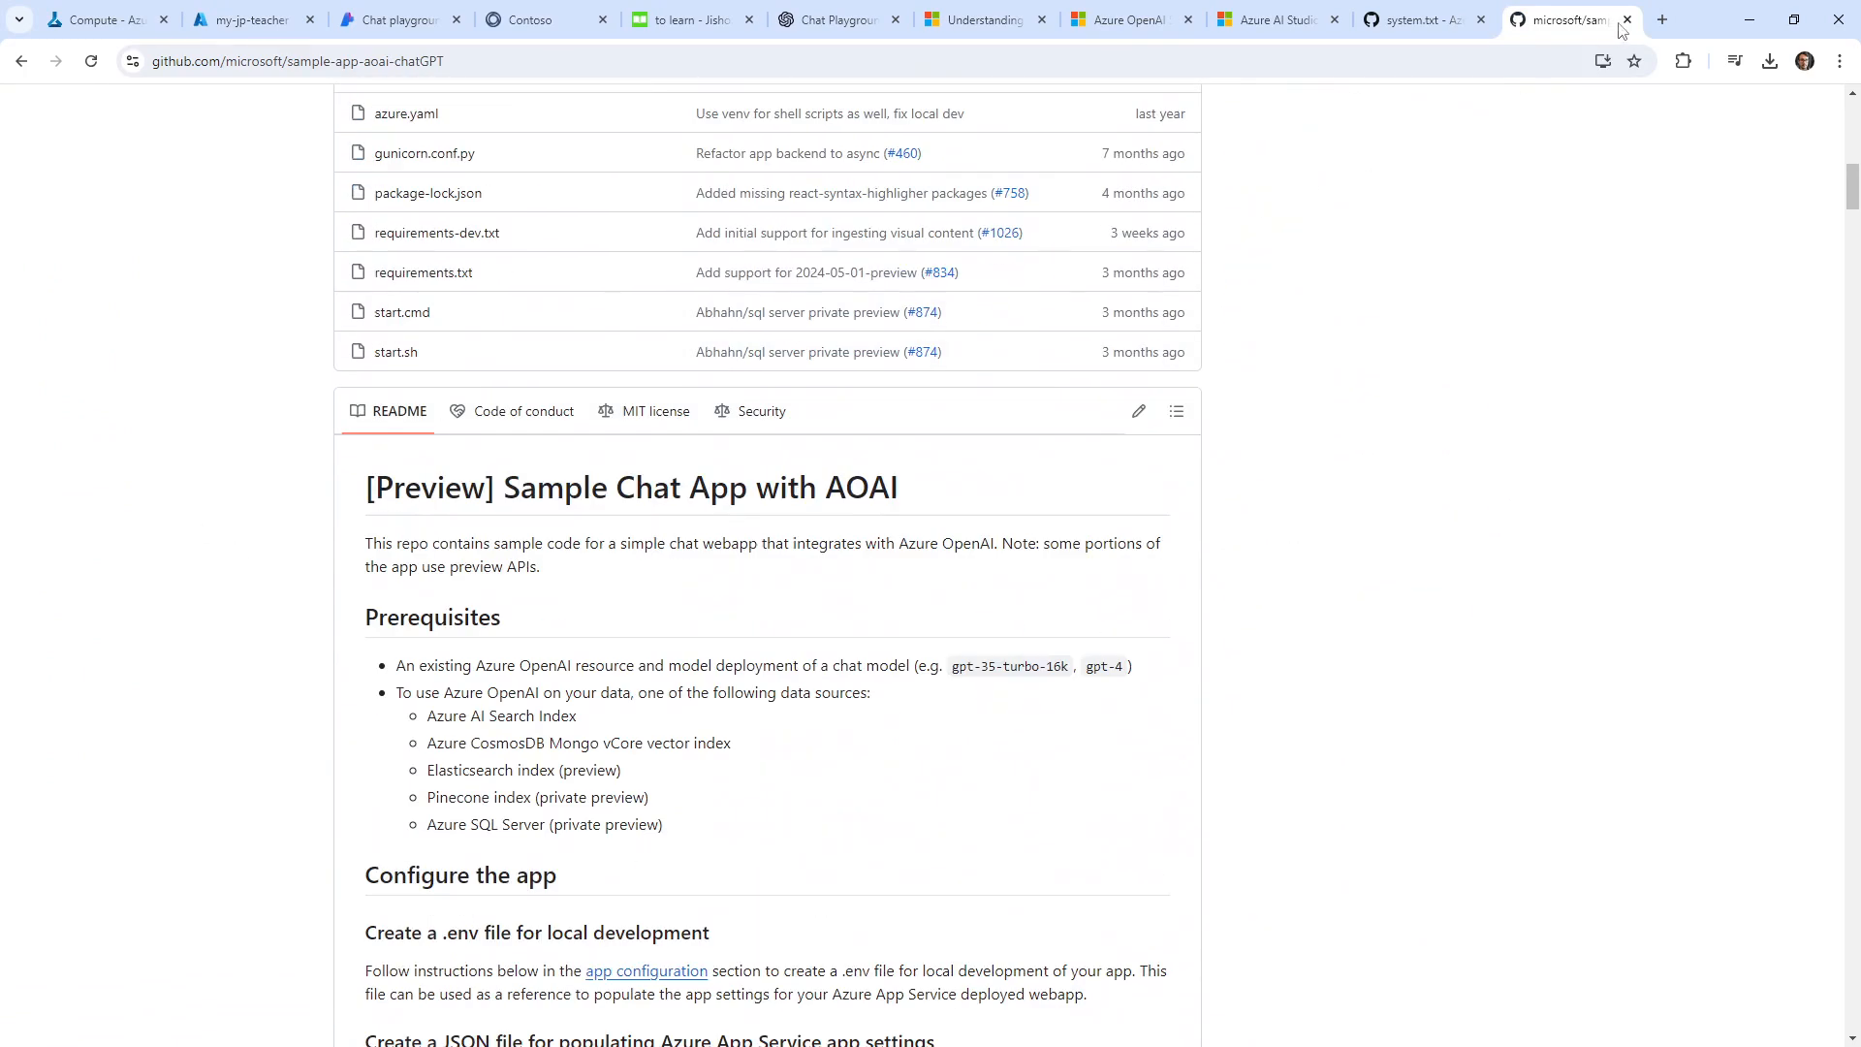
left_click(1623, 25)
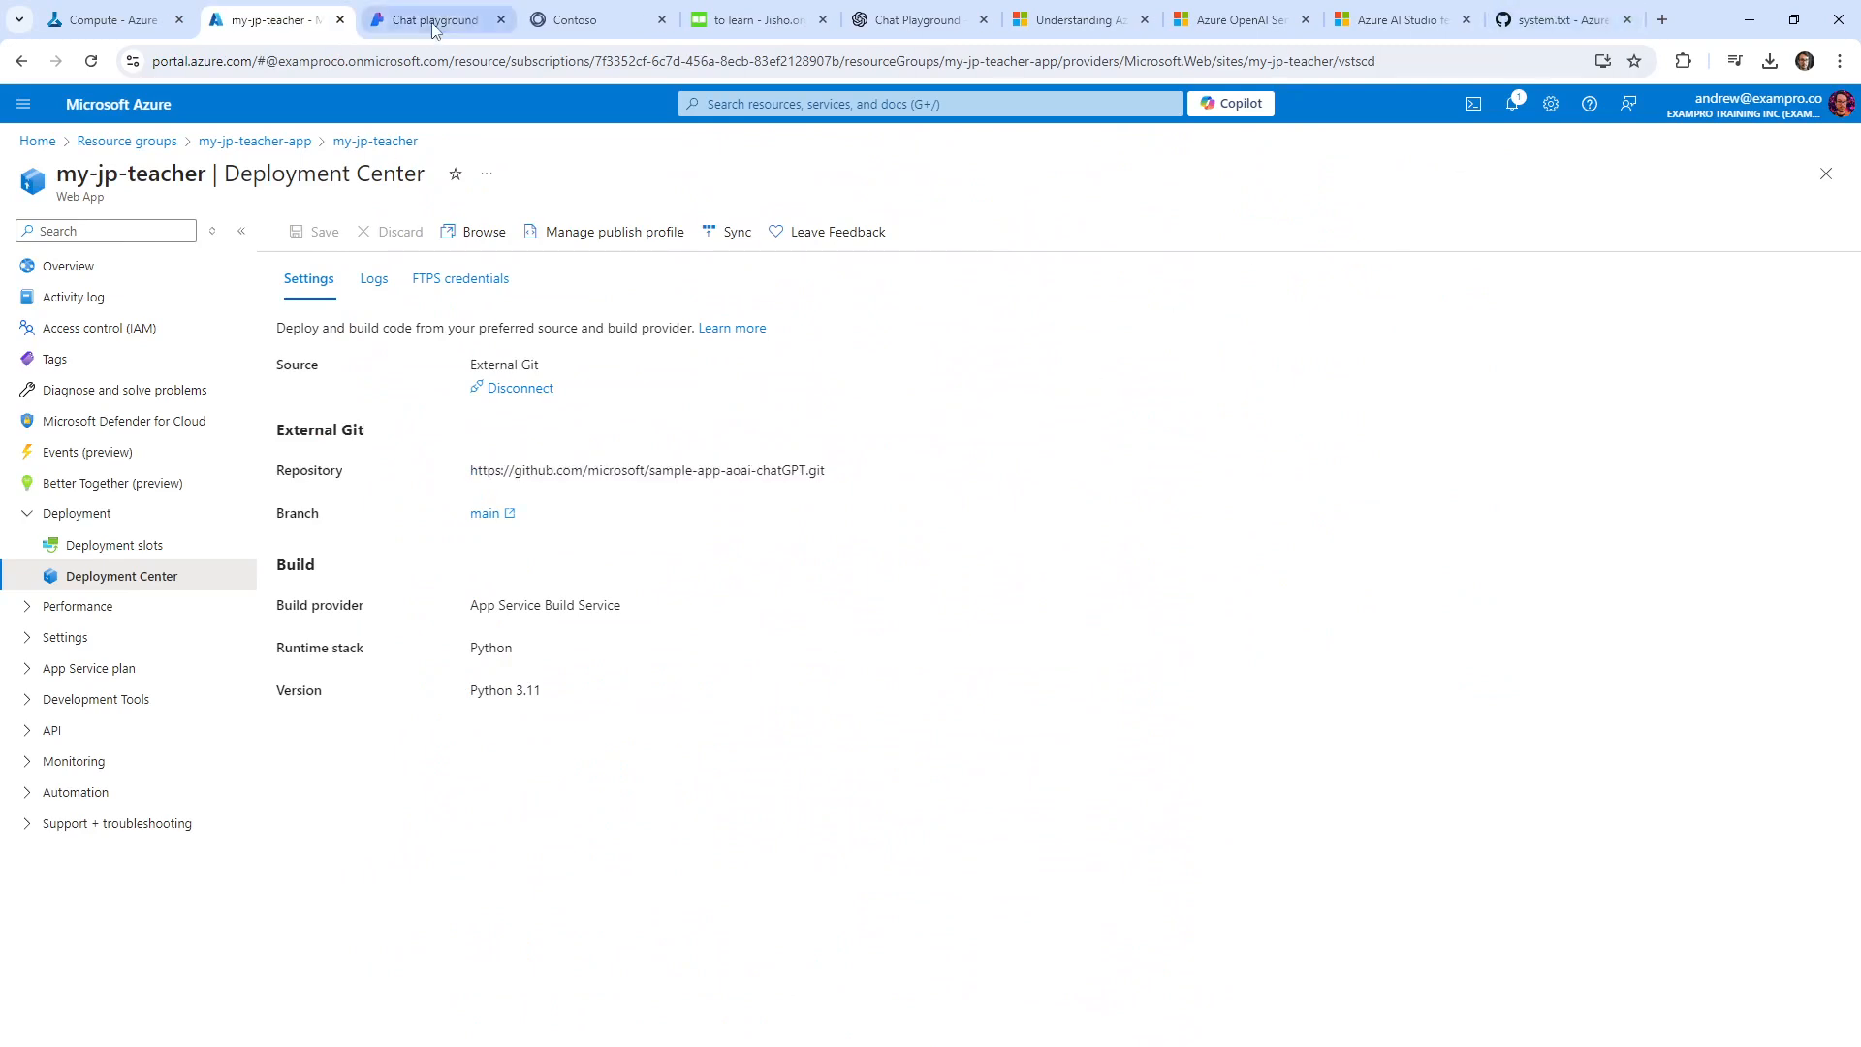
Revisit the playground's system message, the Deployment Center and the deployed web app's chat to compare them.
left_click(434, 27)
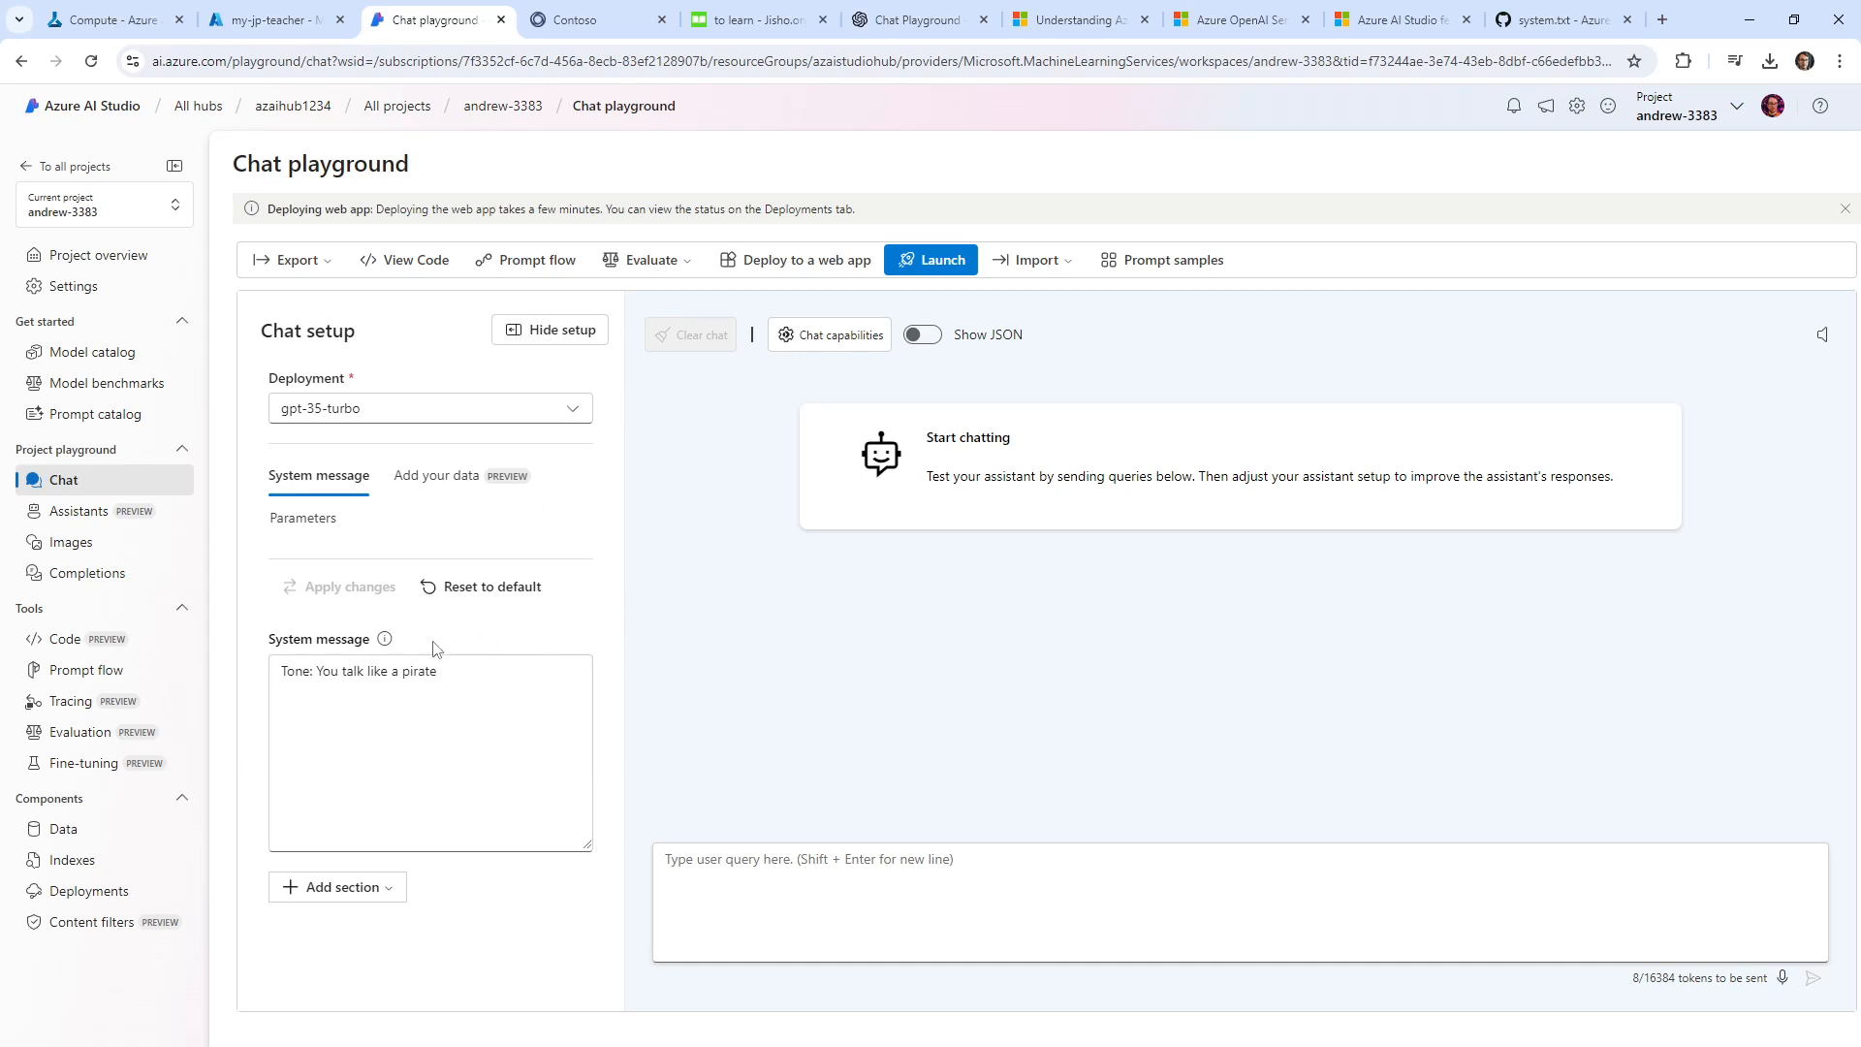
left_click(457, 732)
left_click(291, 25)
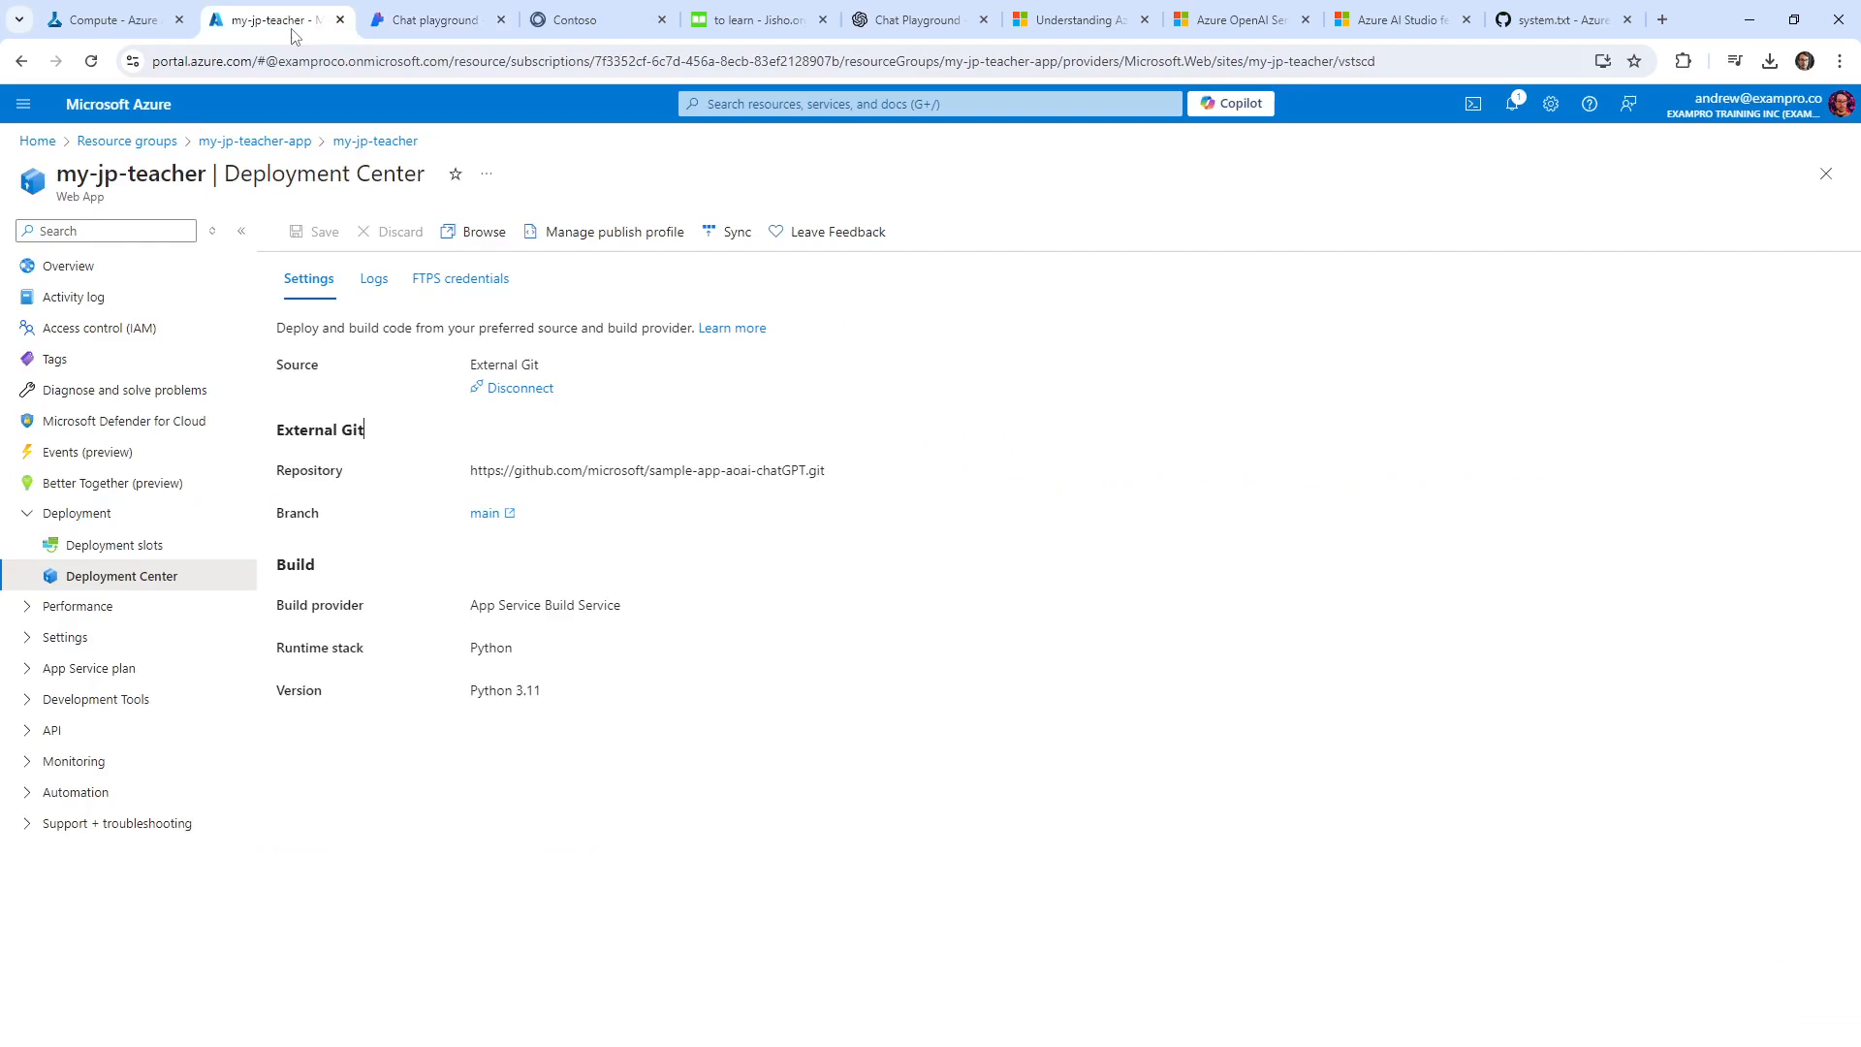
left_click(409, 29)
left_click(568, 29)
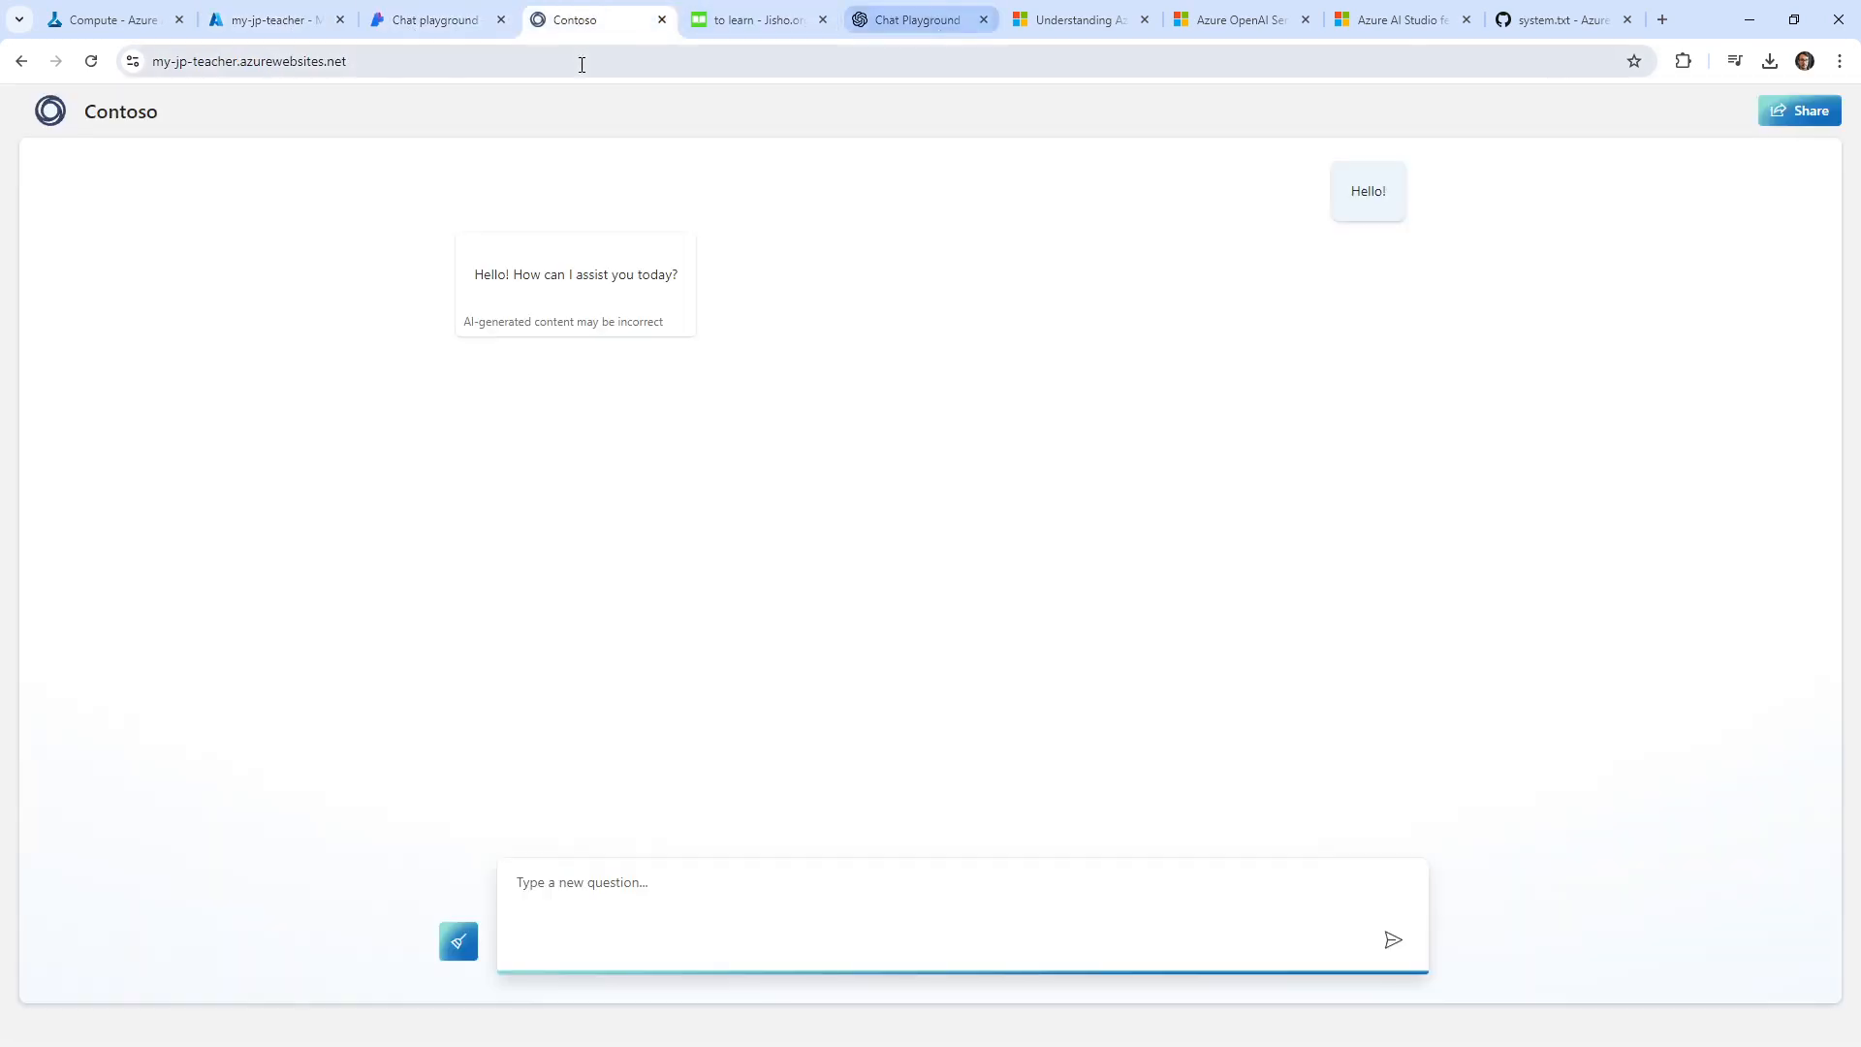
Open my-jp-teacher's environment variables in the Azure portal and look through the list of app settings.
left_click(289, 25)
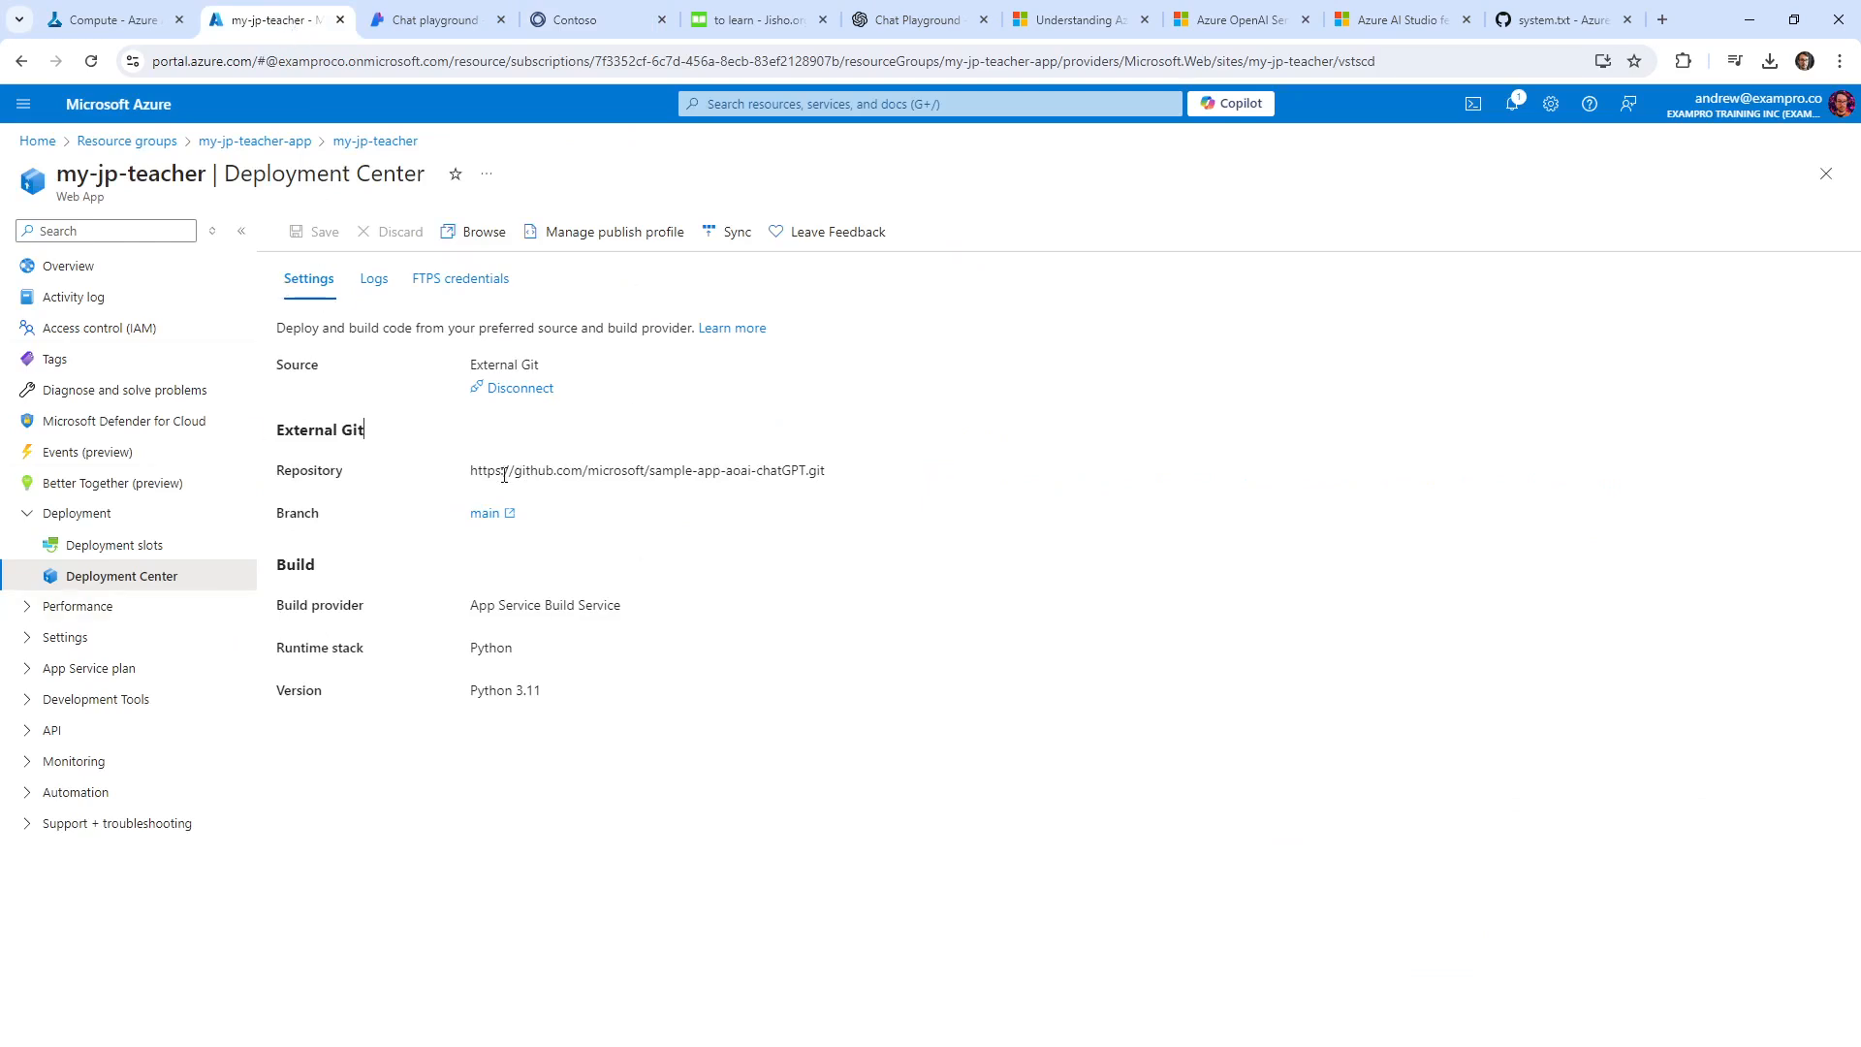
left_click(35, 637)
left_click(86, 669)
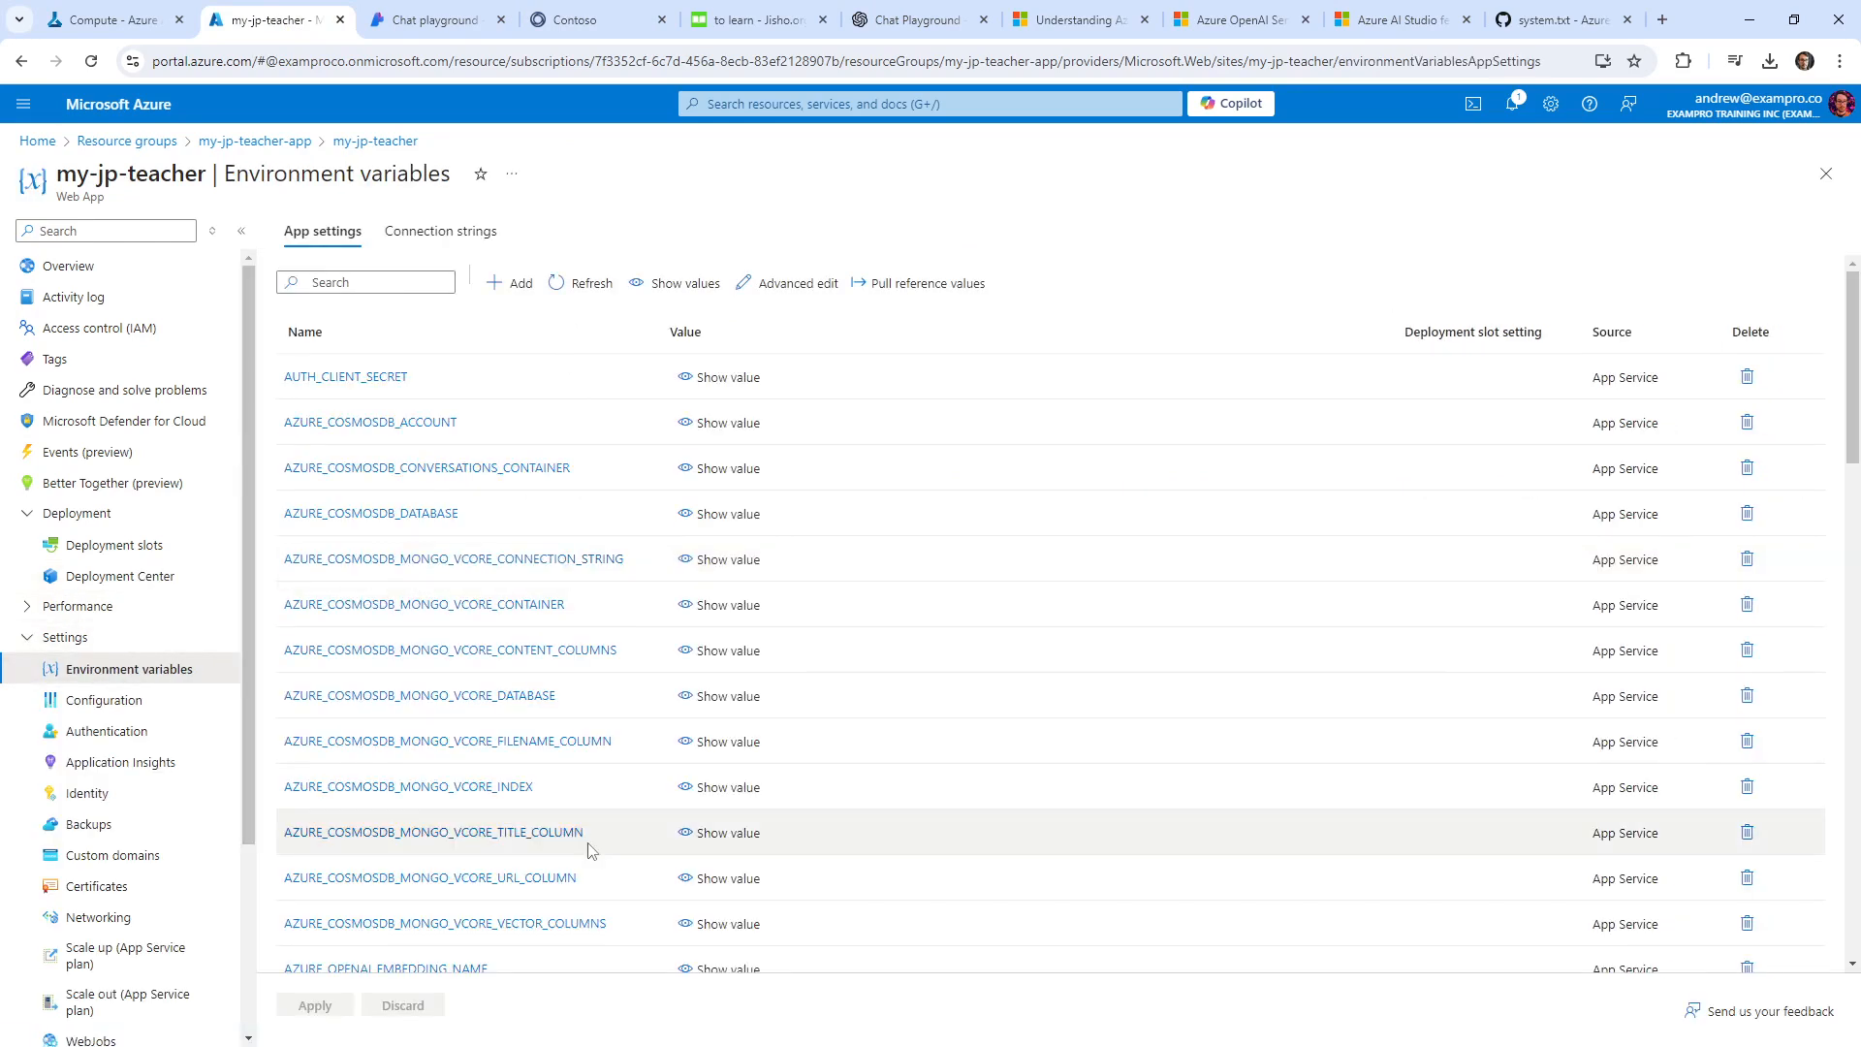
scroll(601, 727, "down", 7)
scroll(597, 581, "up", 7)
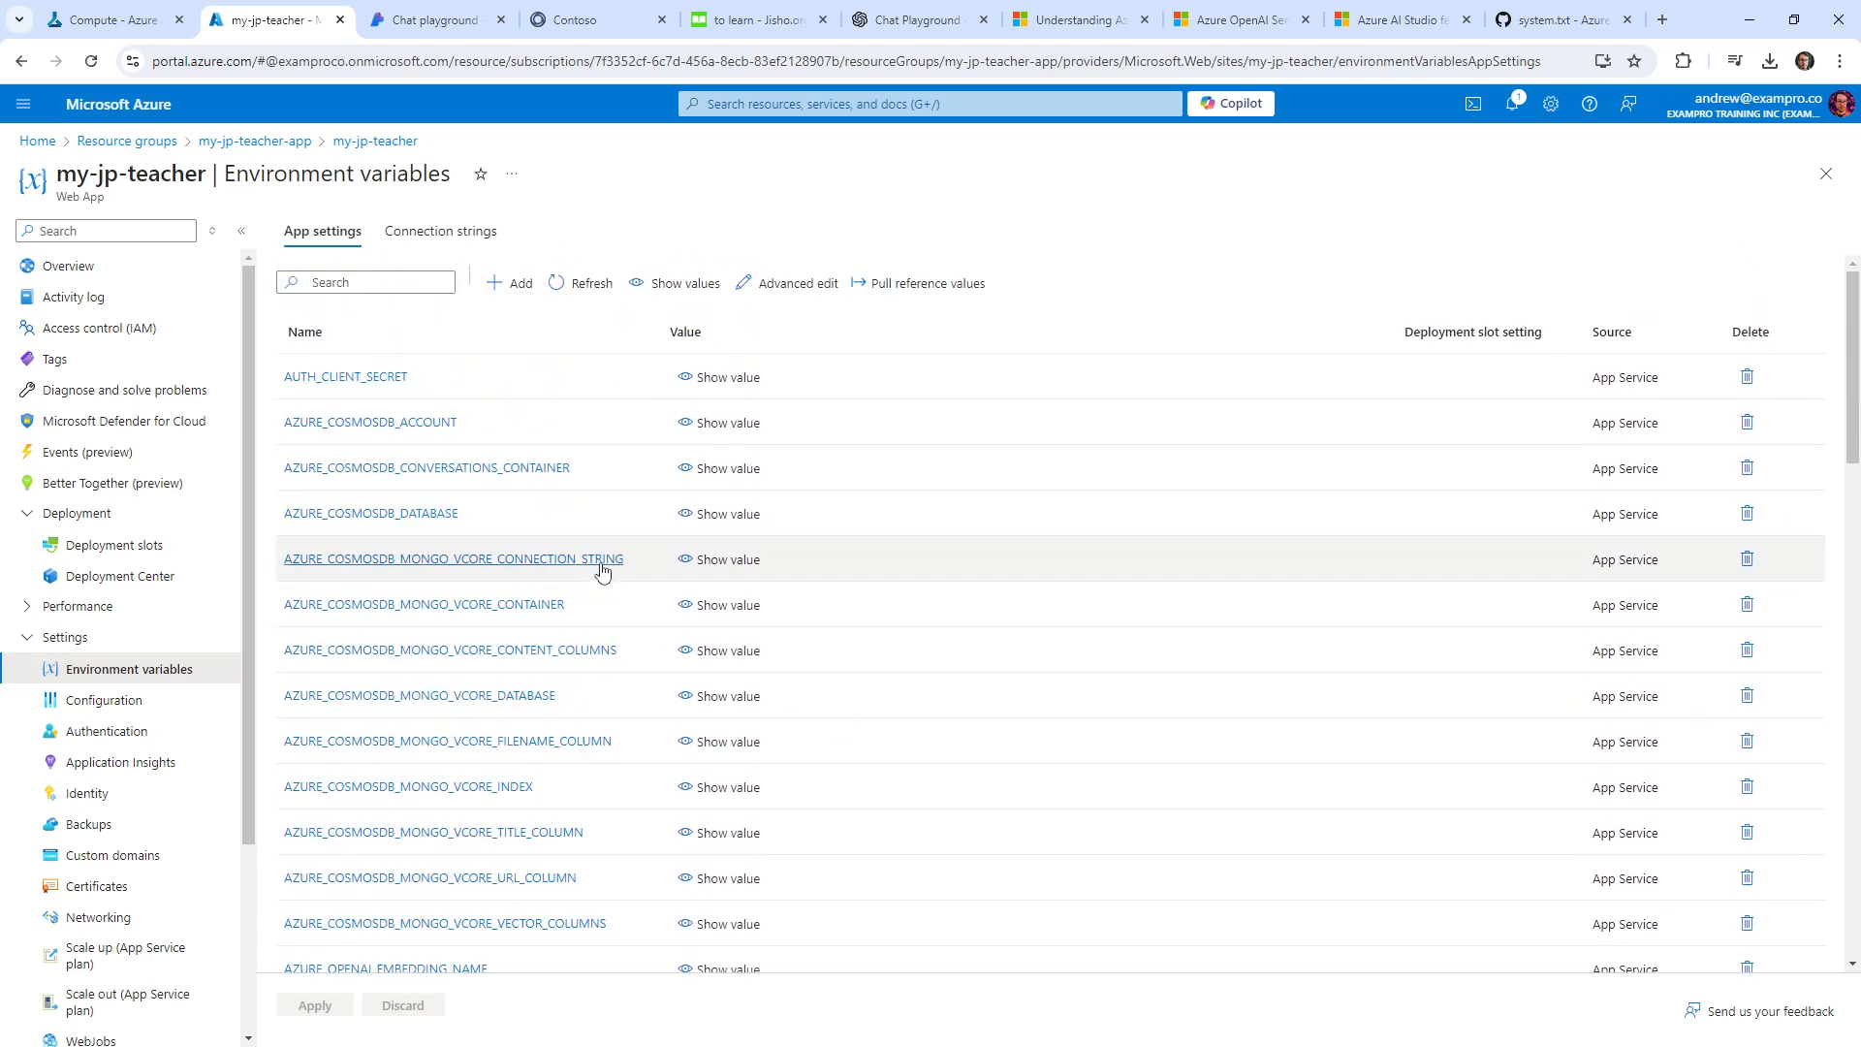
scroll(601, 582, "down", 10)
scroll(601, 570, "down", 4)
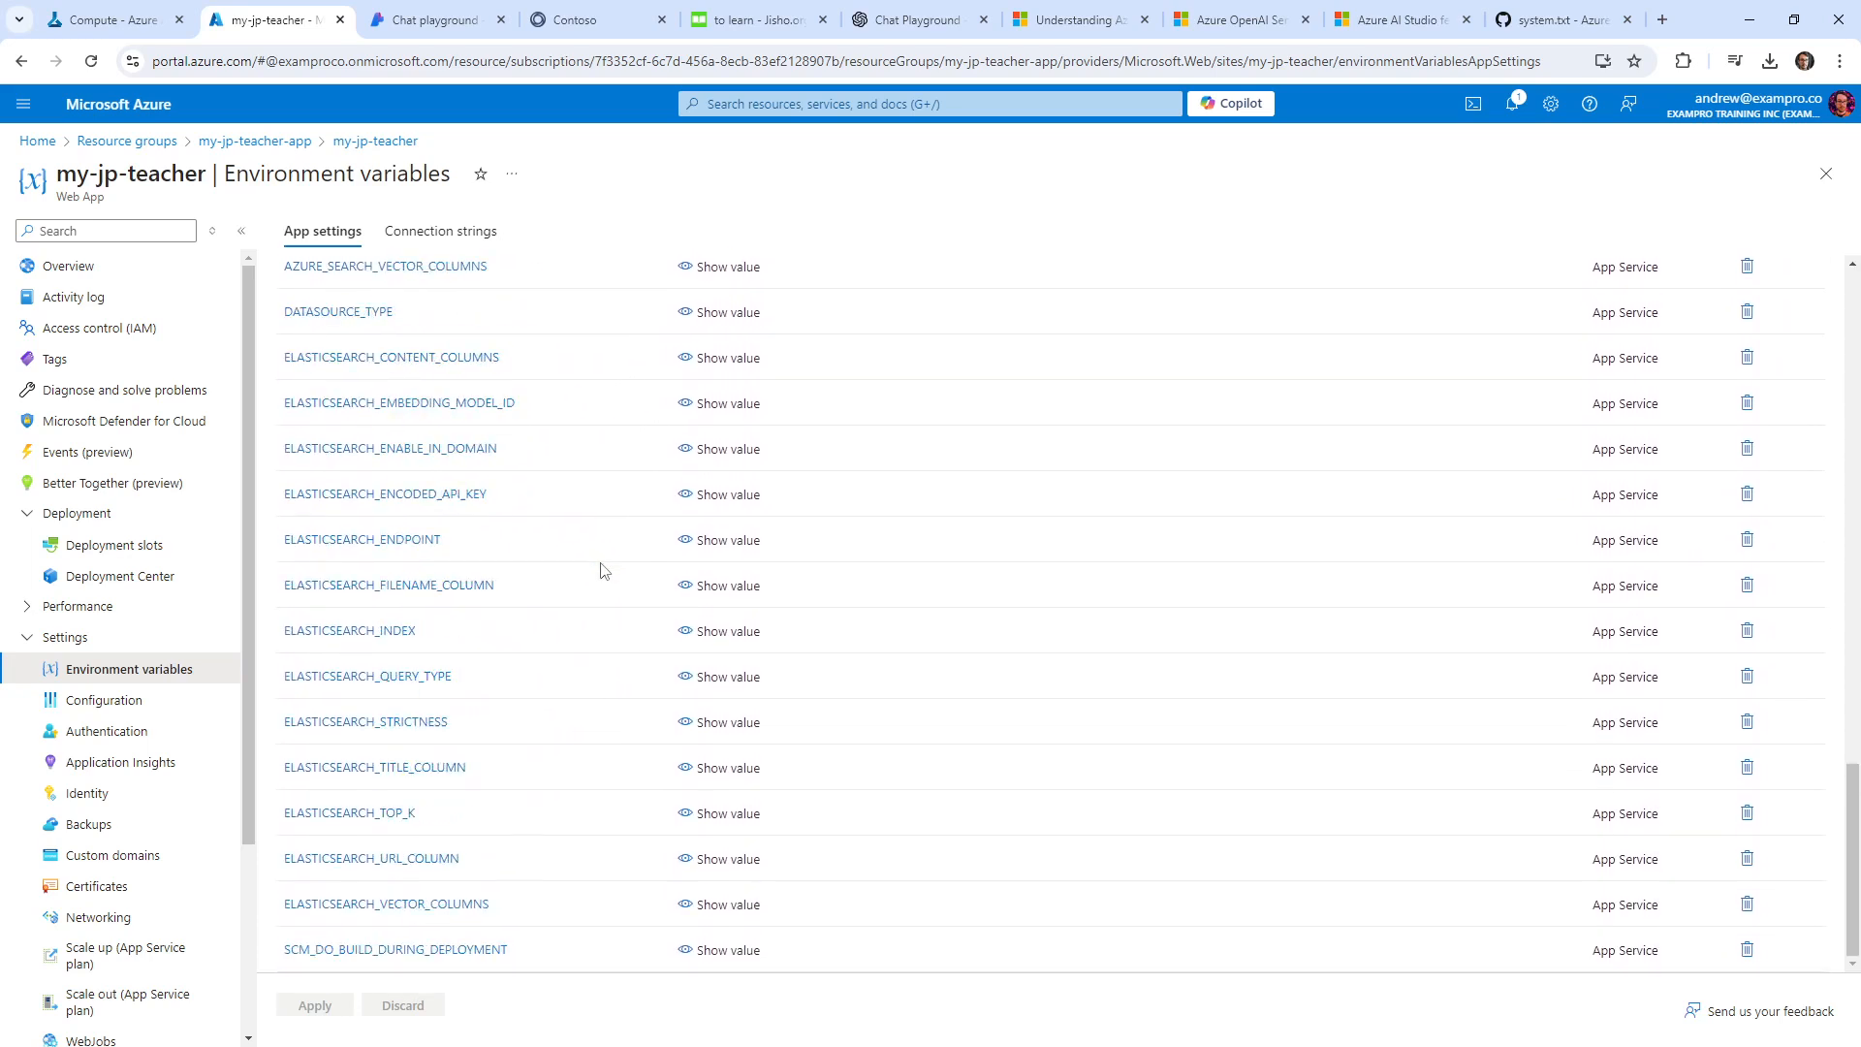
scroll(601, 566, "up", 12)
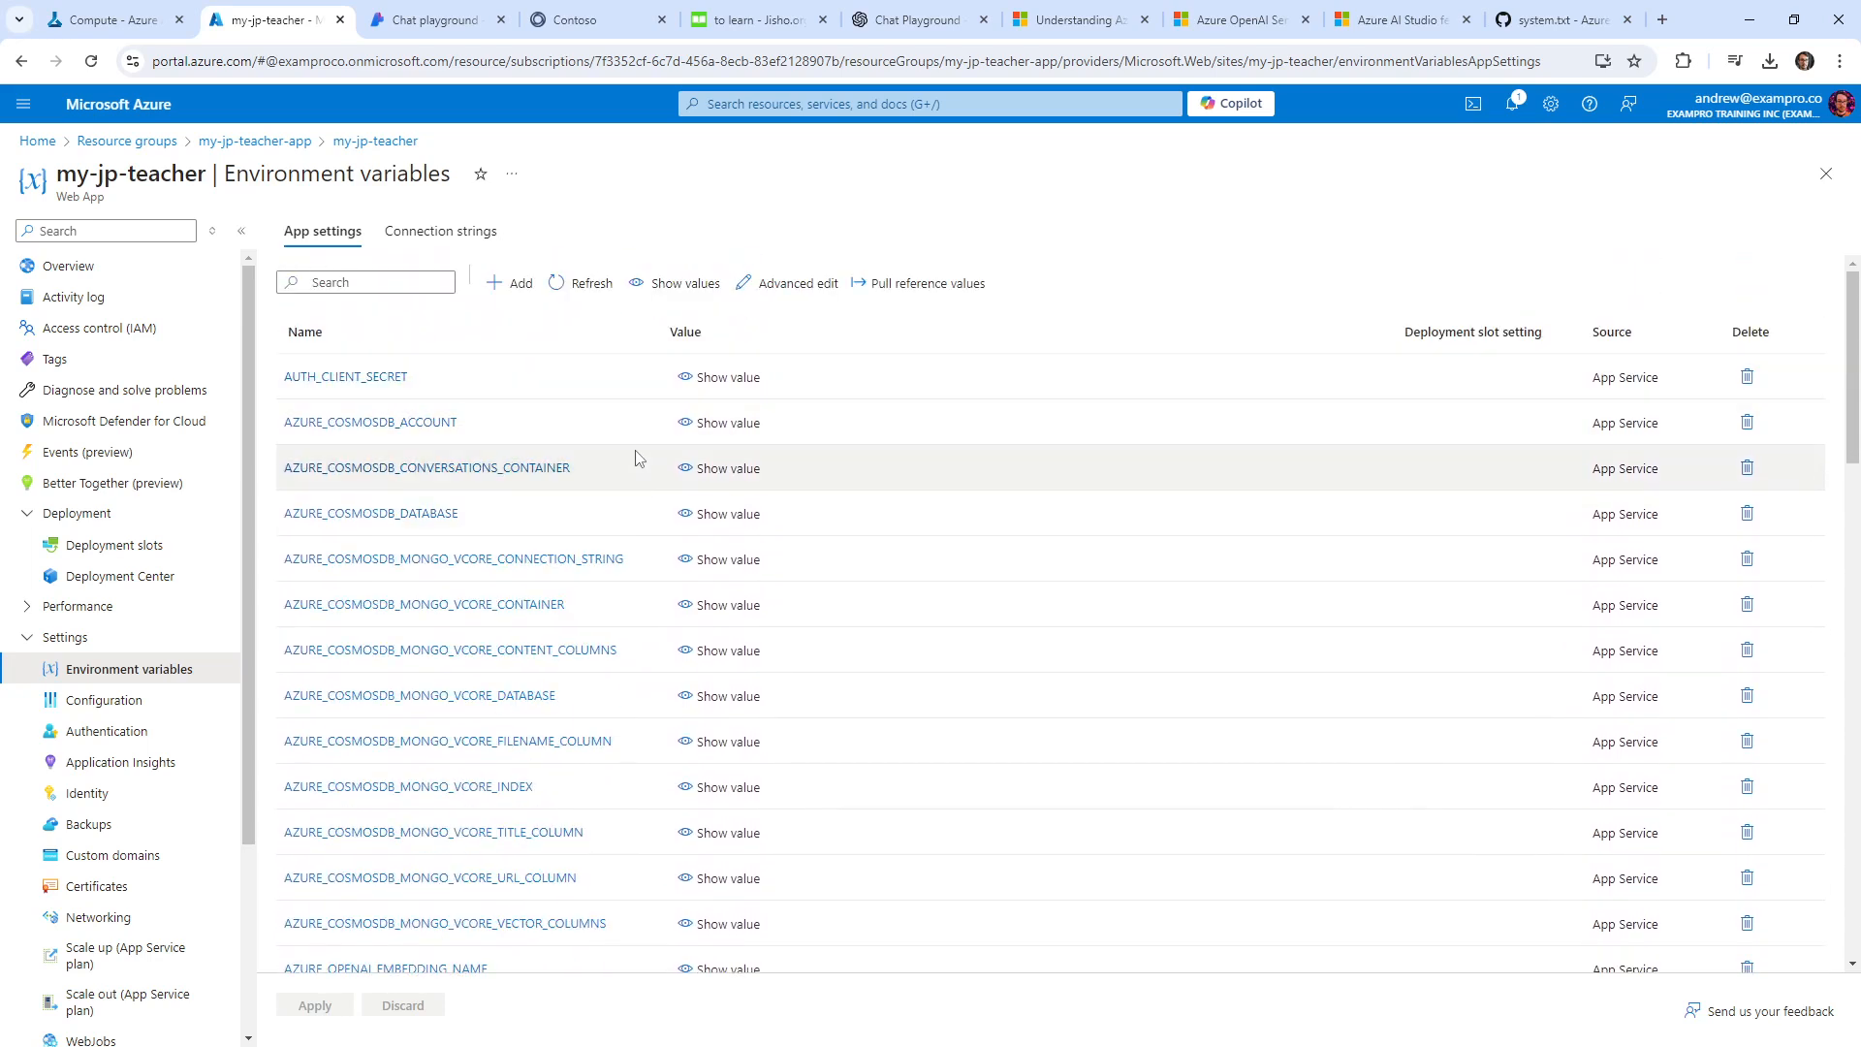
Reveal the values of the AZURE_OPENAI_ENDPOINT, AZURE_OPENAI_EMBEDDING_NAME and AZURE_OPENAI_KEY app settings.
scroll(640, 449, "down", 2)
scroll(634, 412, "down", 1)
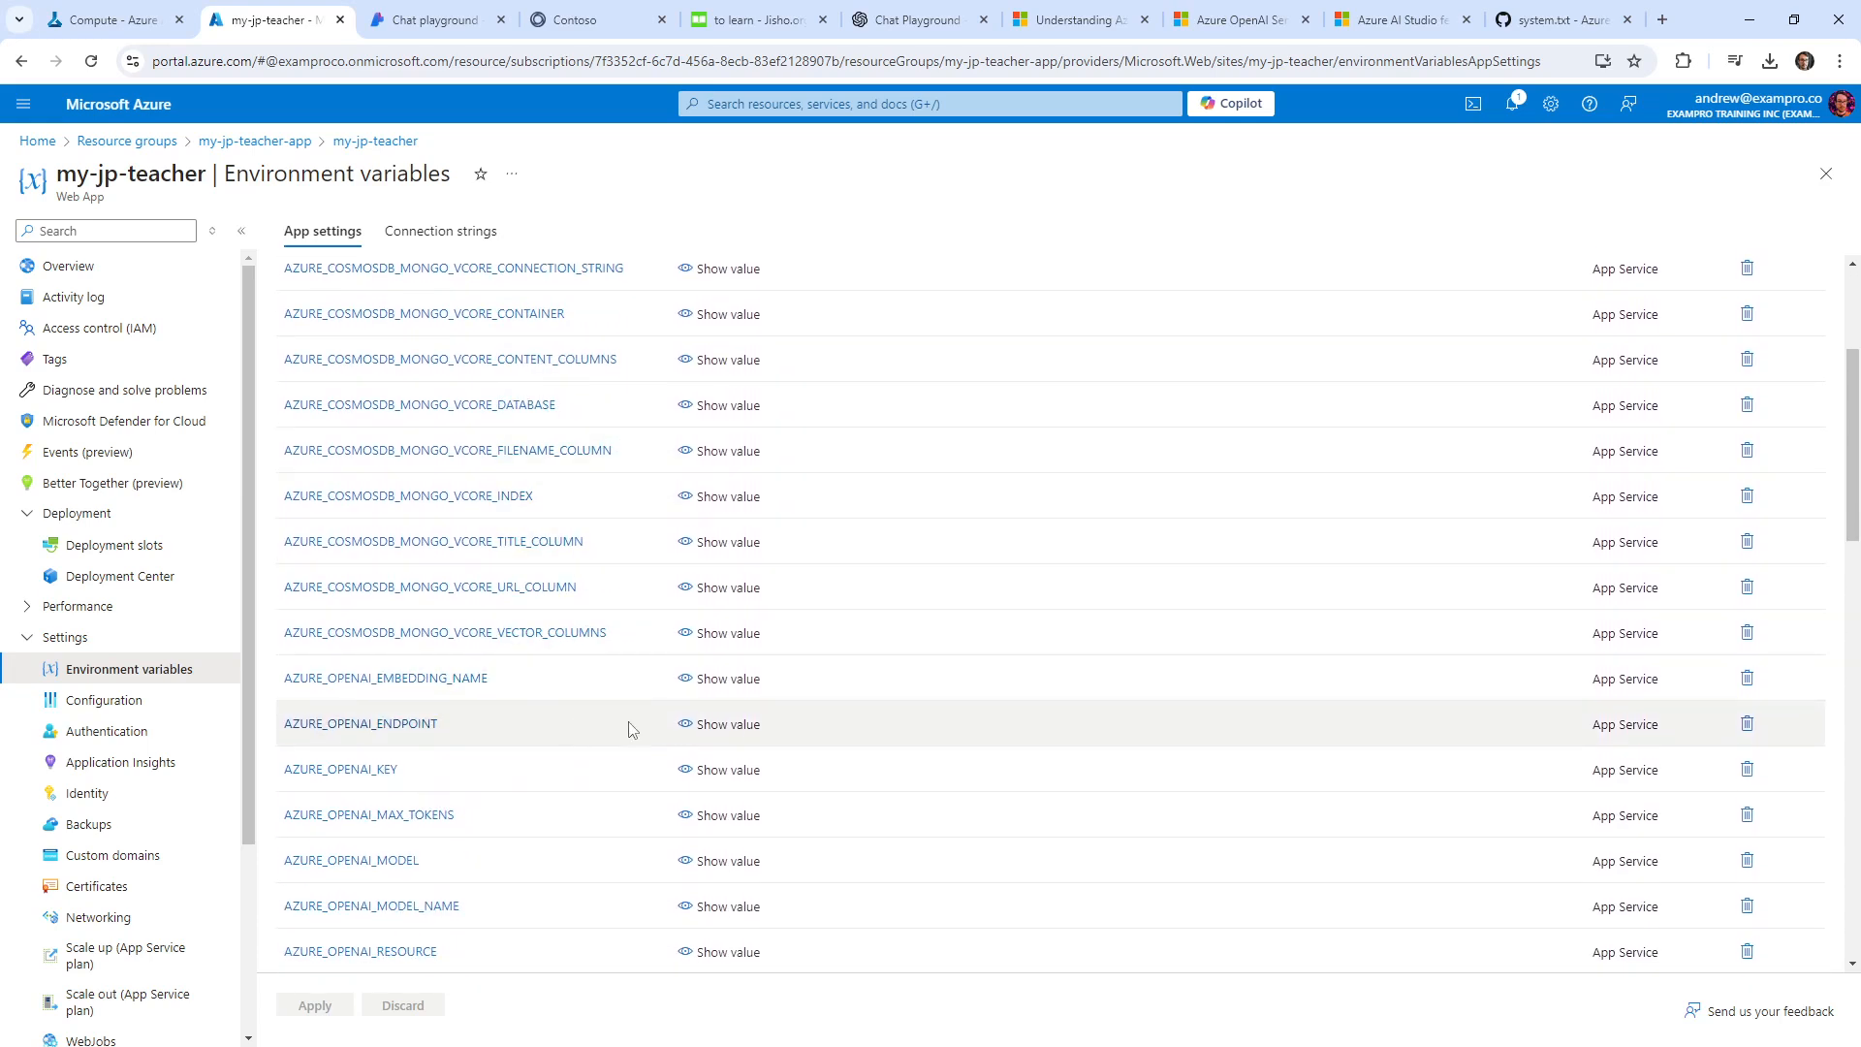
left_click(722, 725)
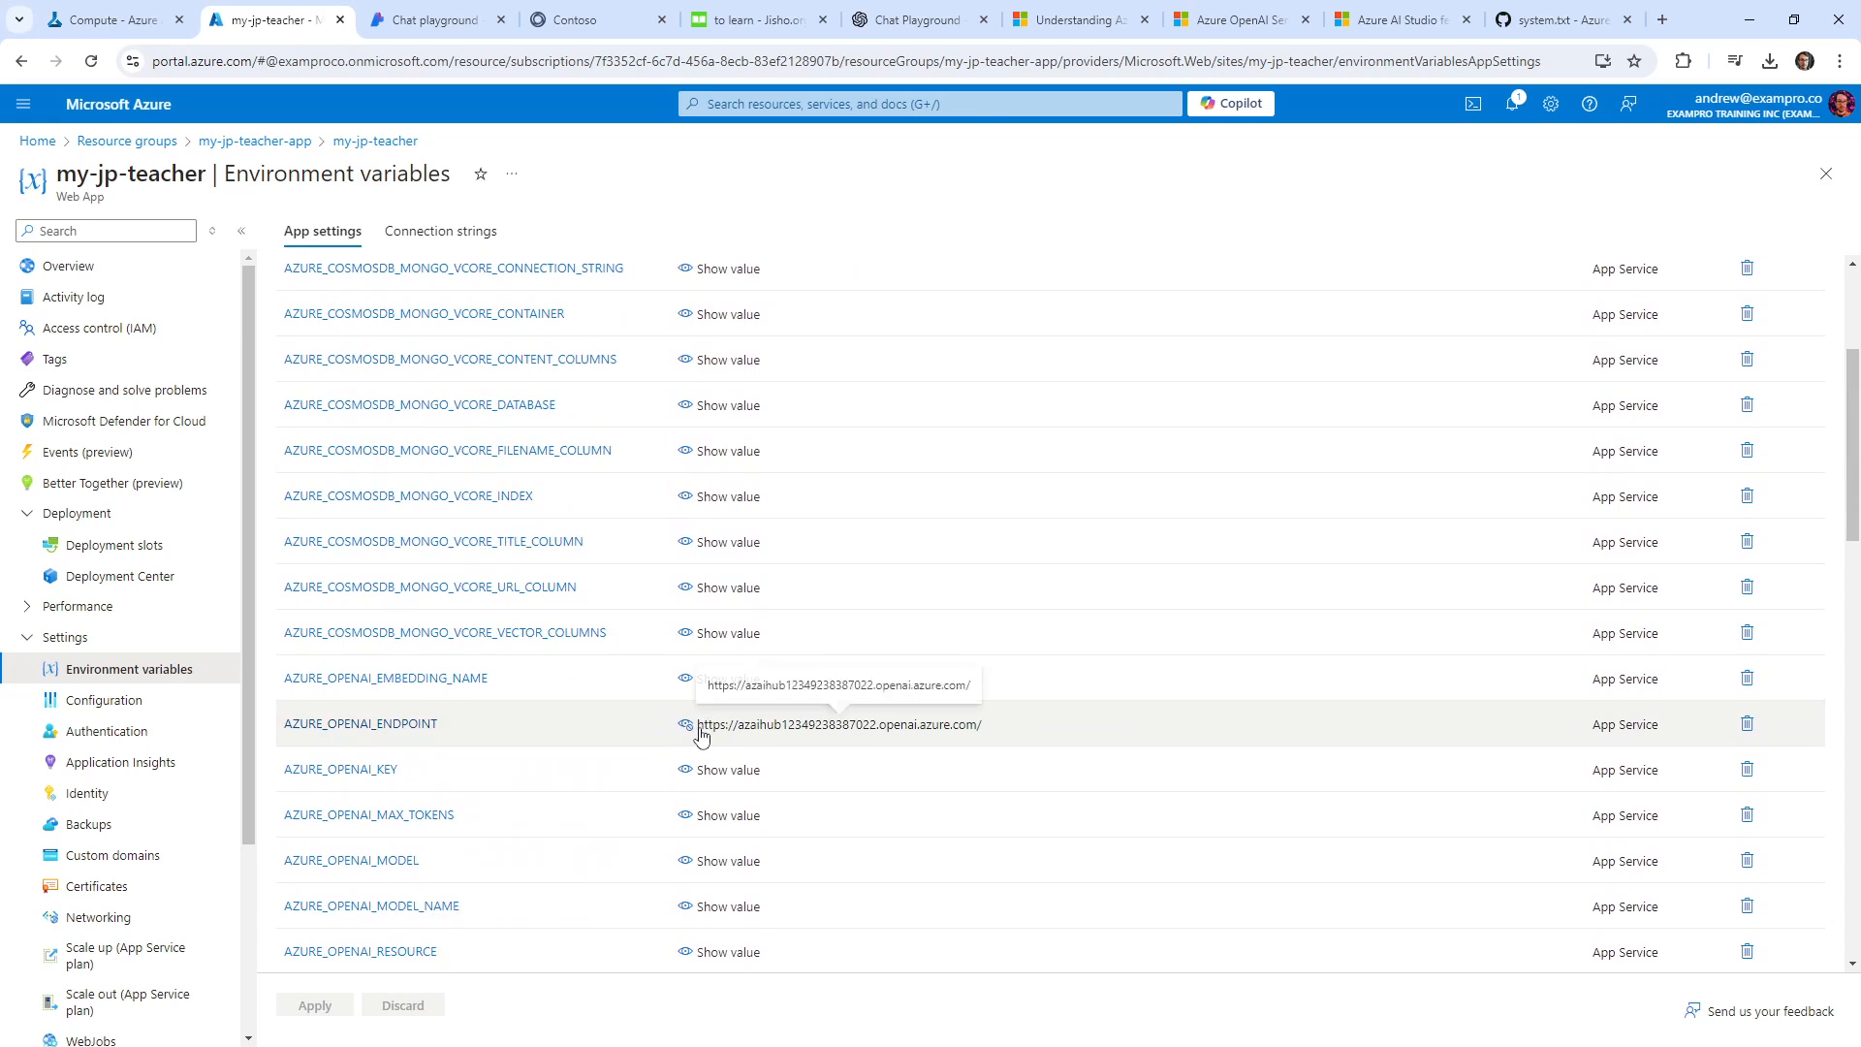
left_click(719, 681)
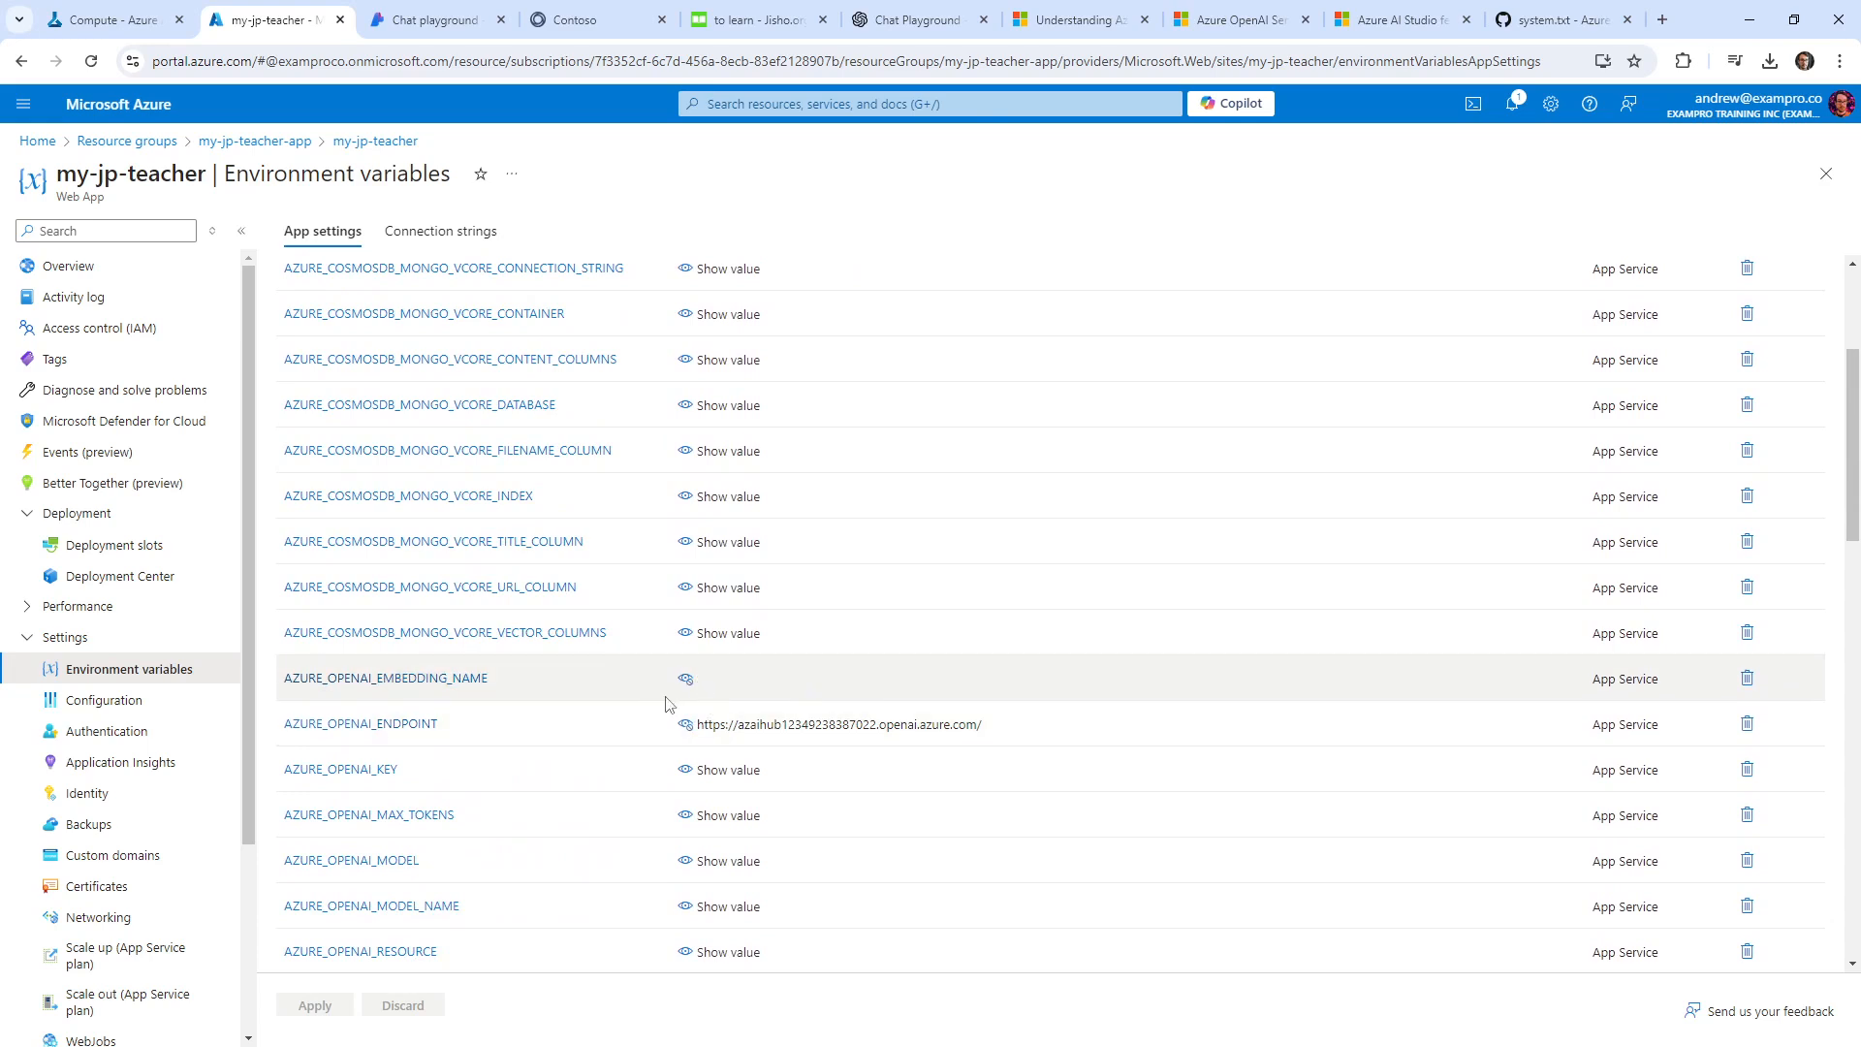
scroll(594, 621, "down", 1)
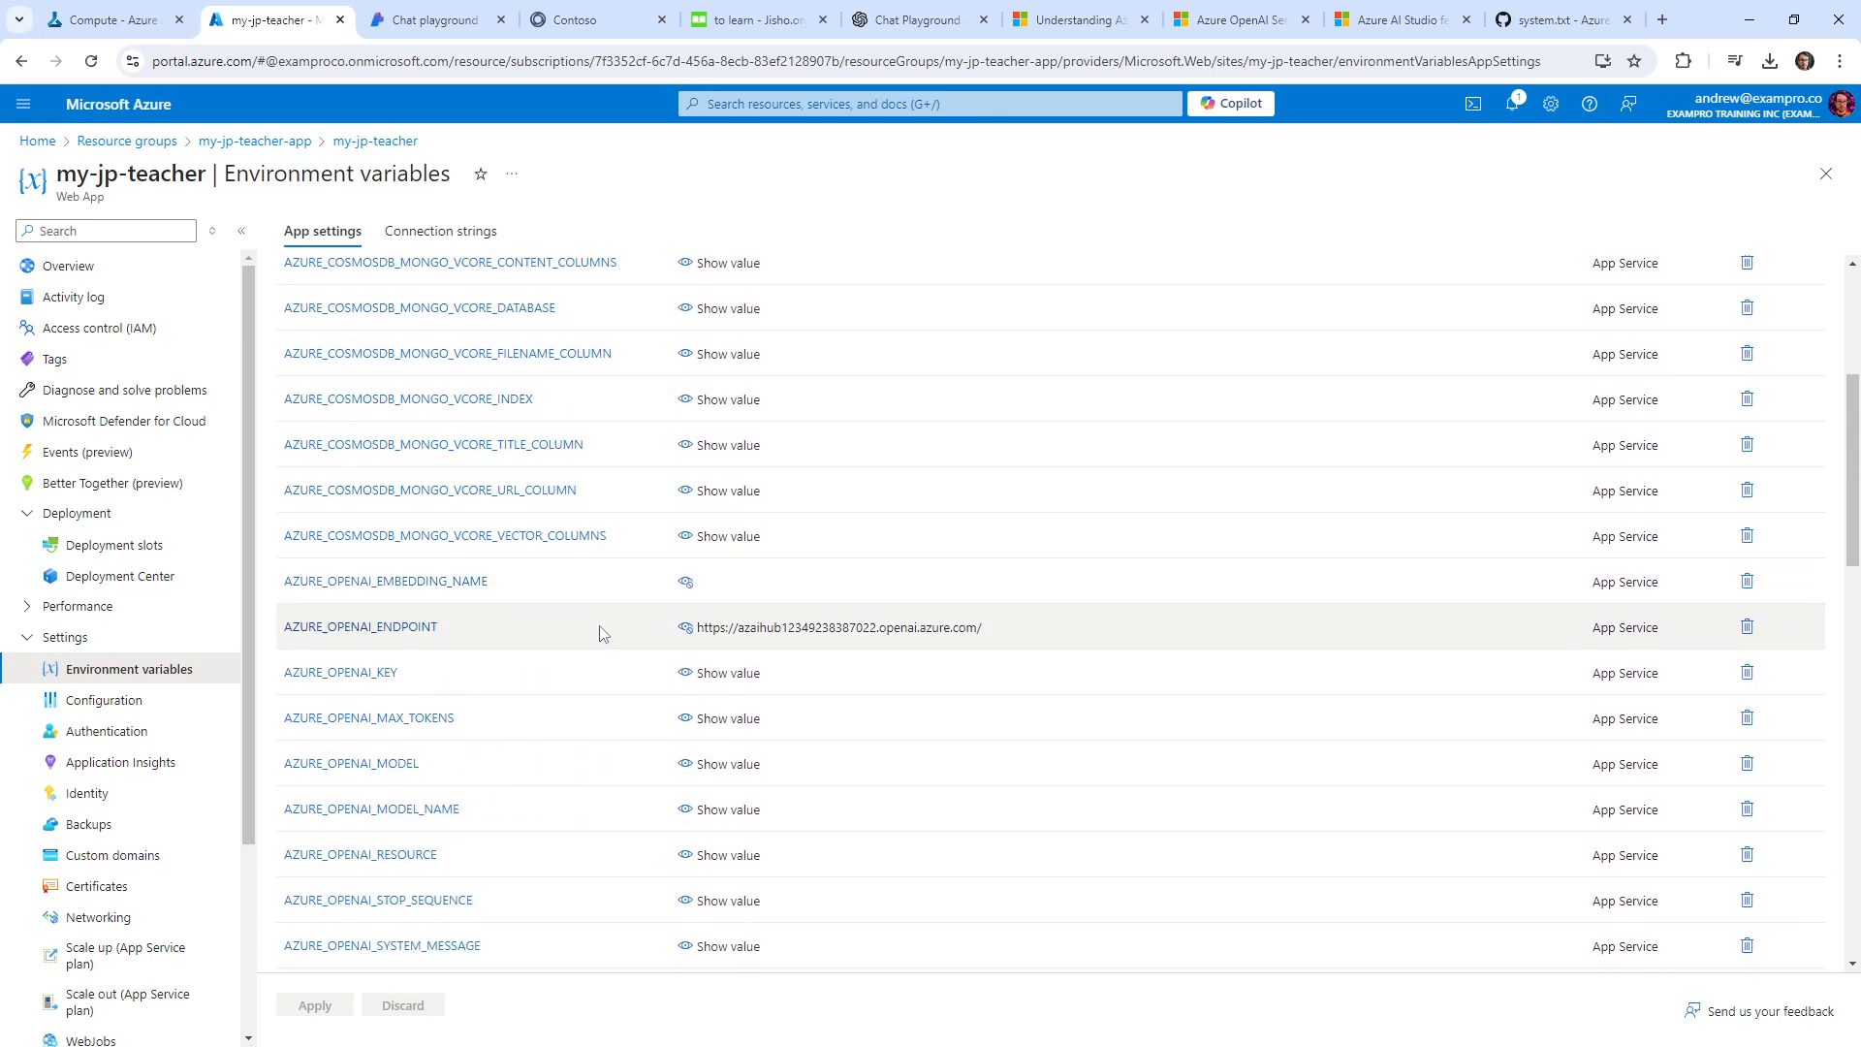
left_click(708, 673)
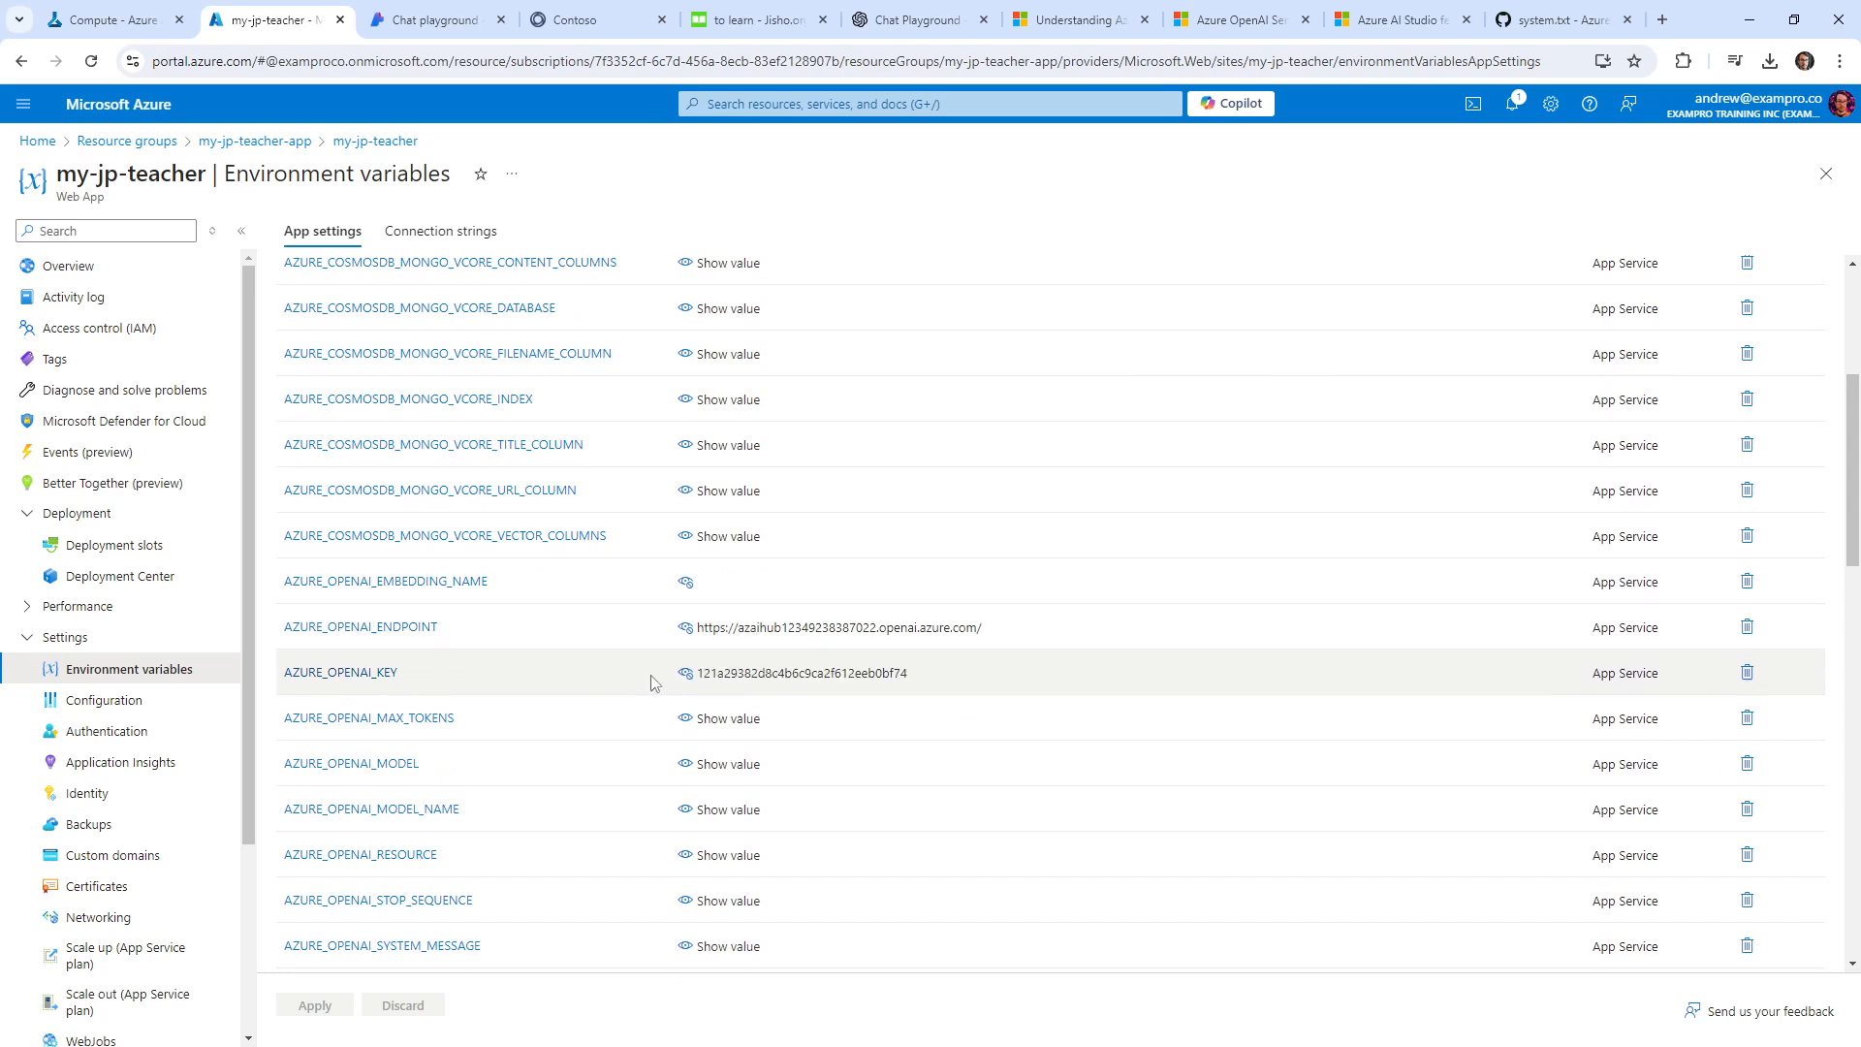
scroll(582, 598, "down", 1)
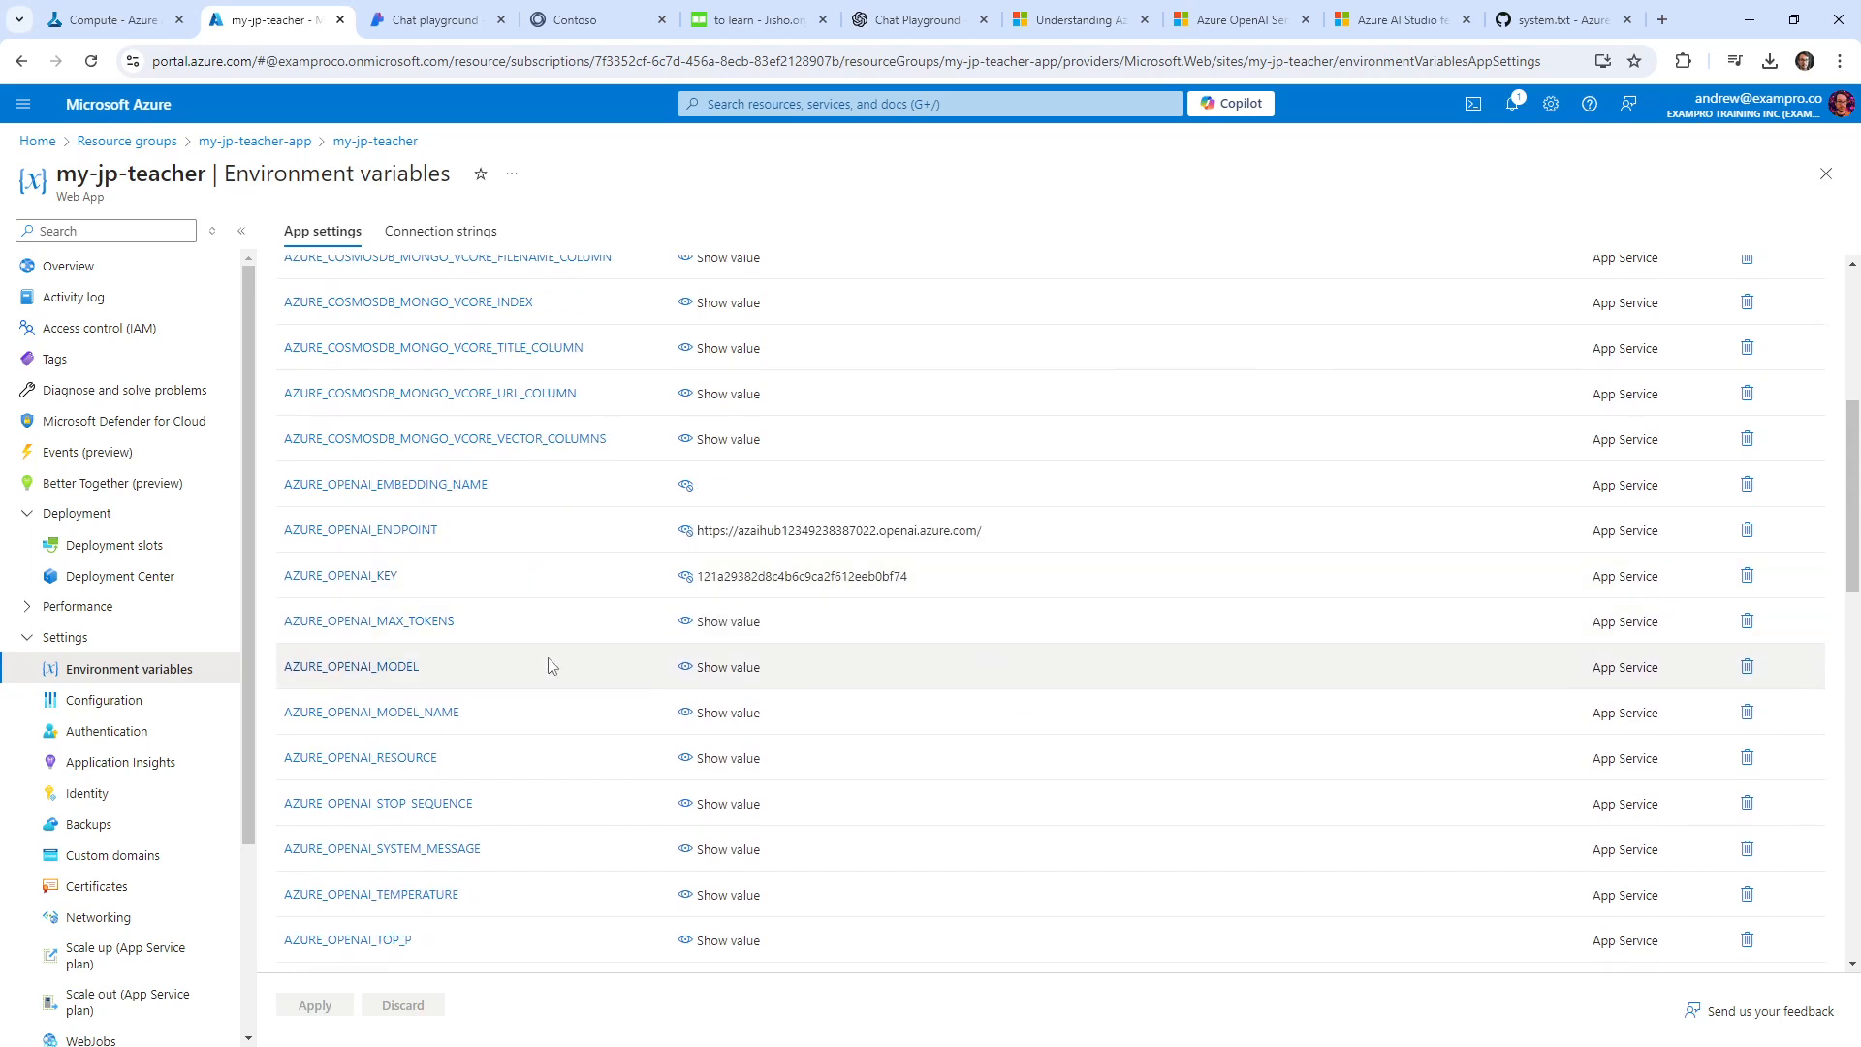
Reveal the values of the AZURE_OPENAI_MODEL and AZURE_OPENAI_SYSTEM_MESSAGE app settings and look through the rest of the list.
left_click(698, 671)
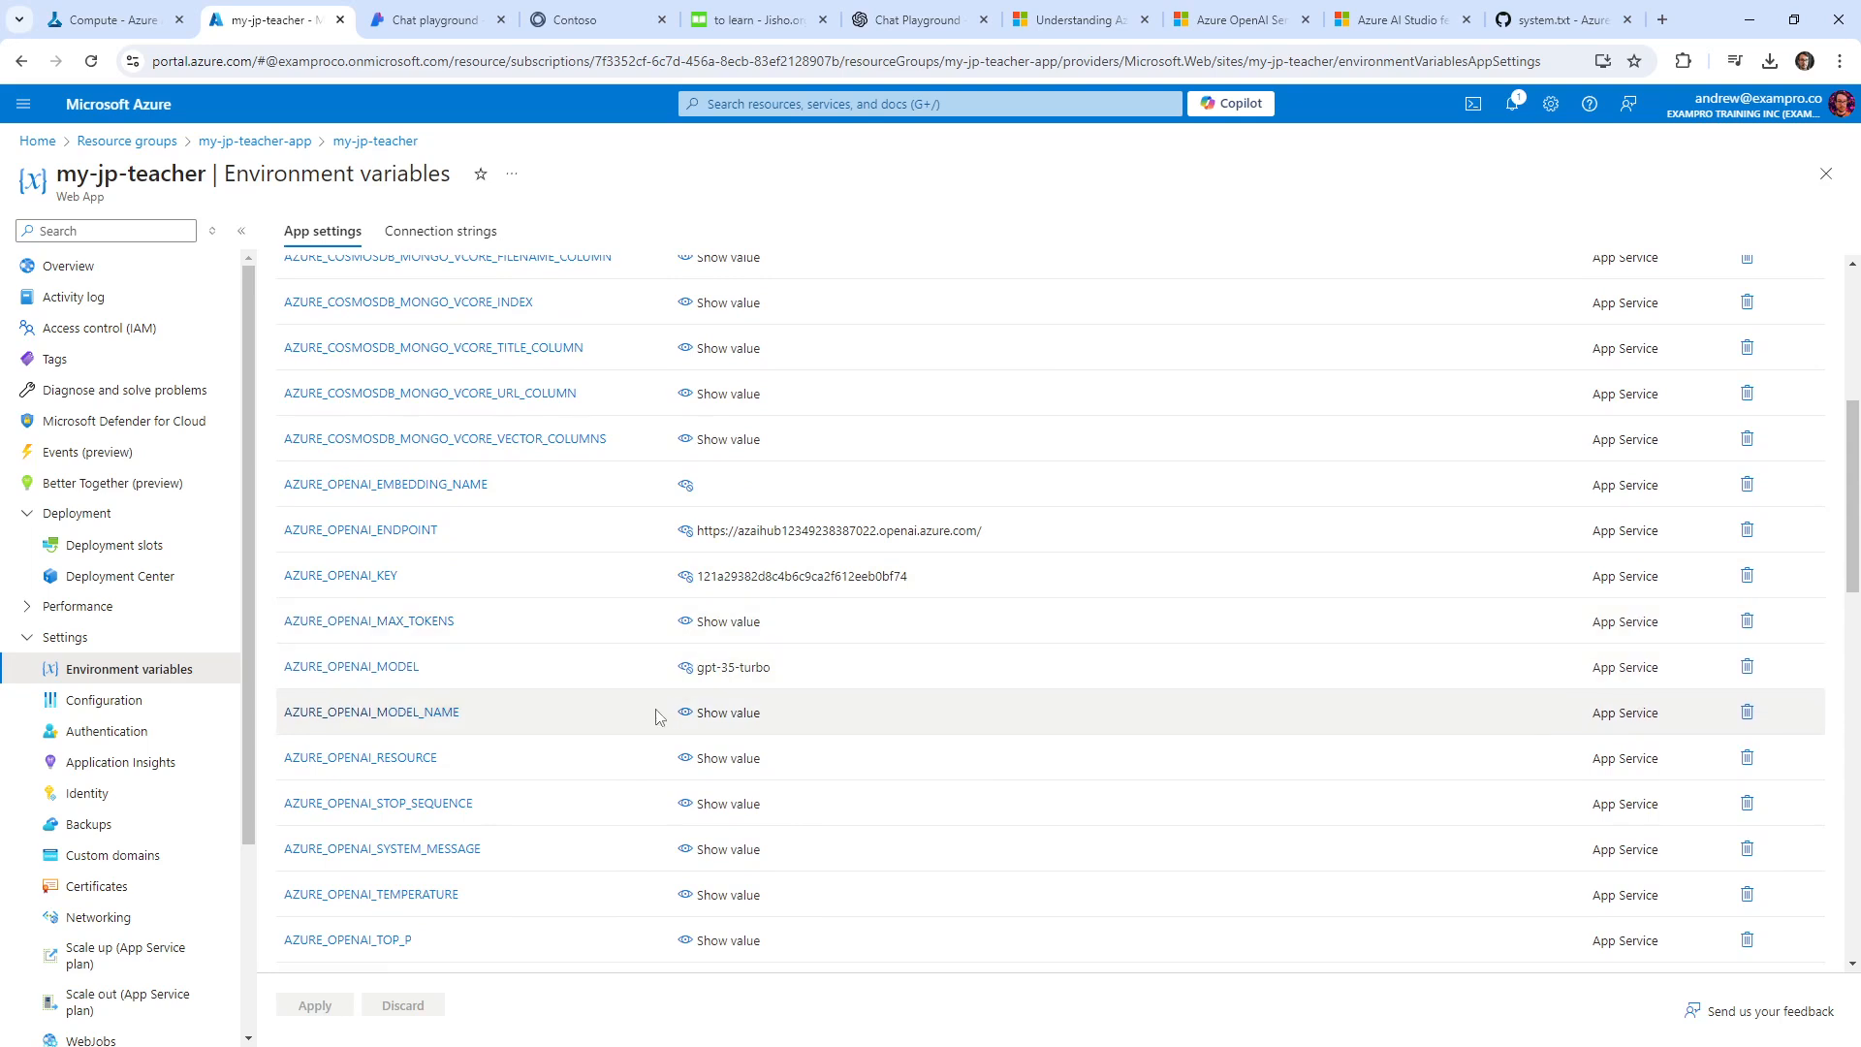
left_click(706, 851)
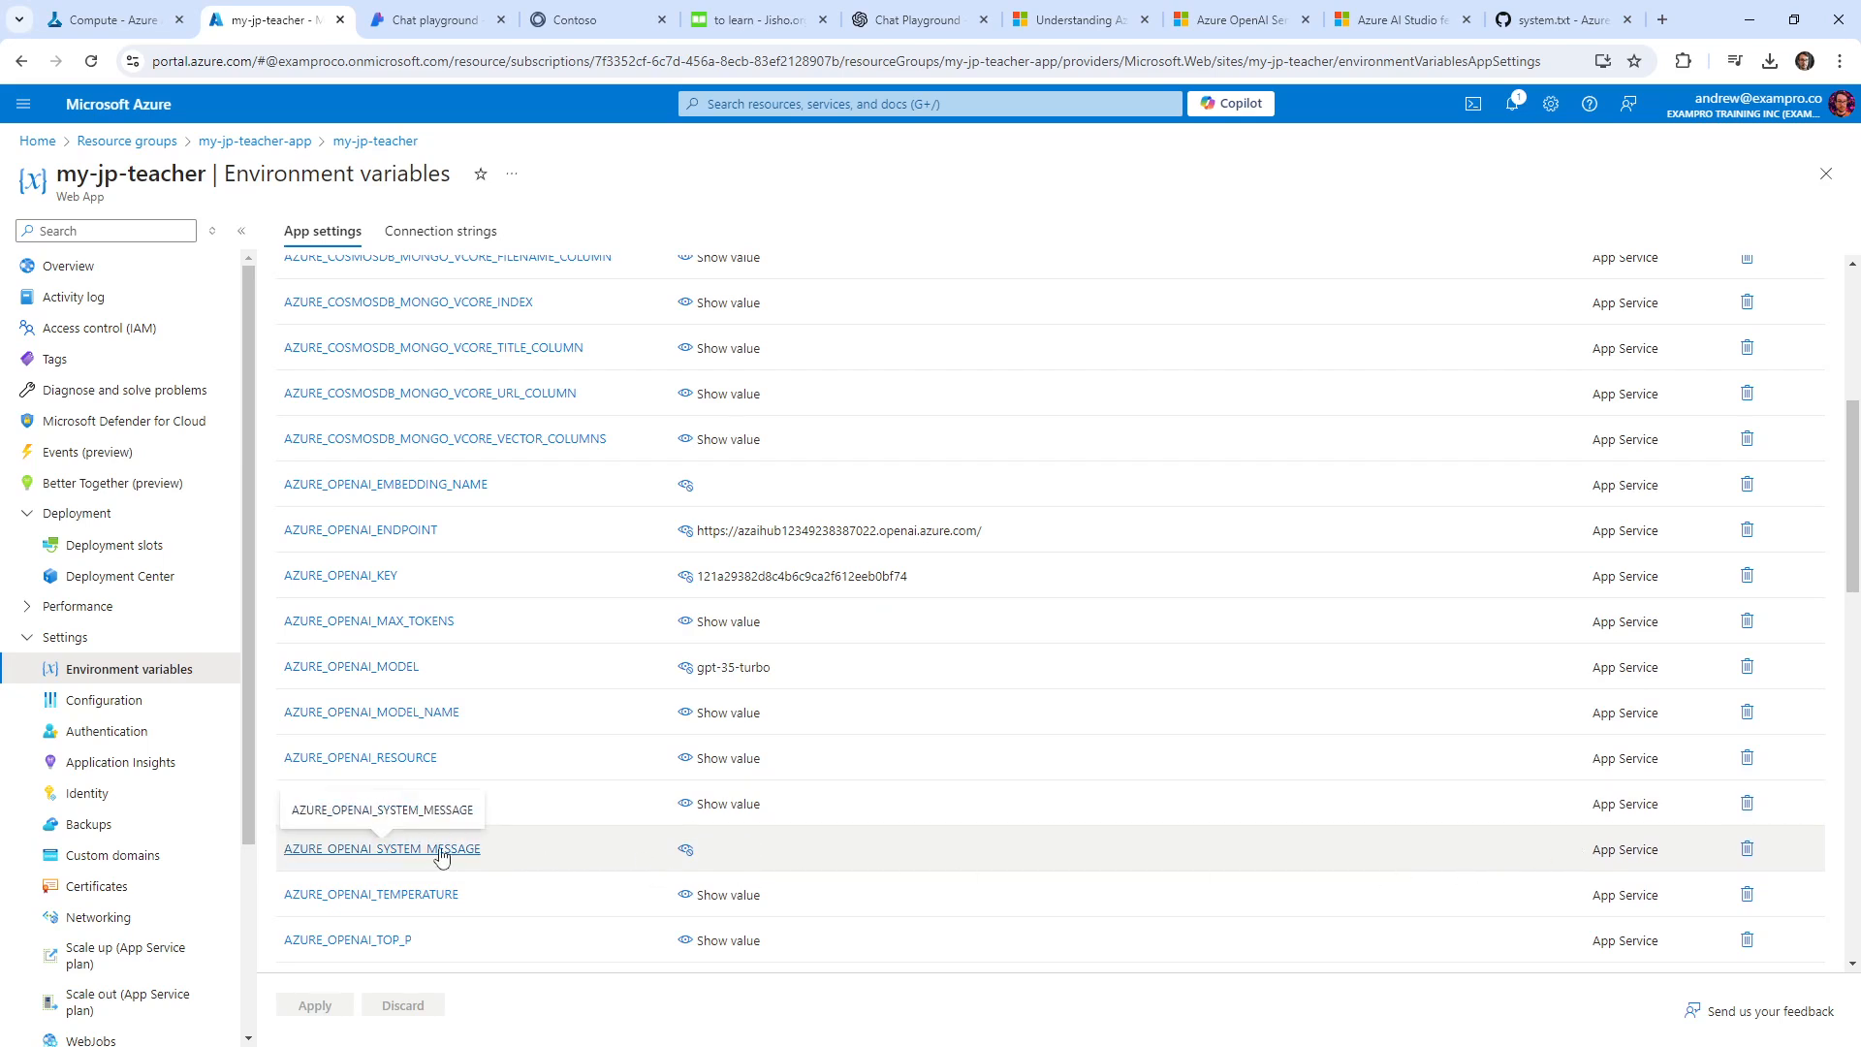
scroll(465, 851, "up", 5)
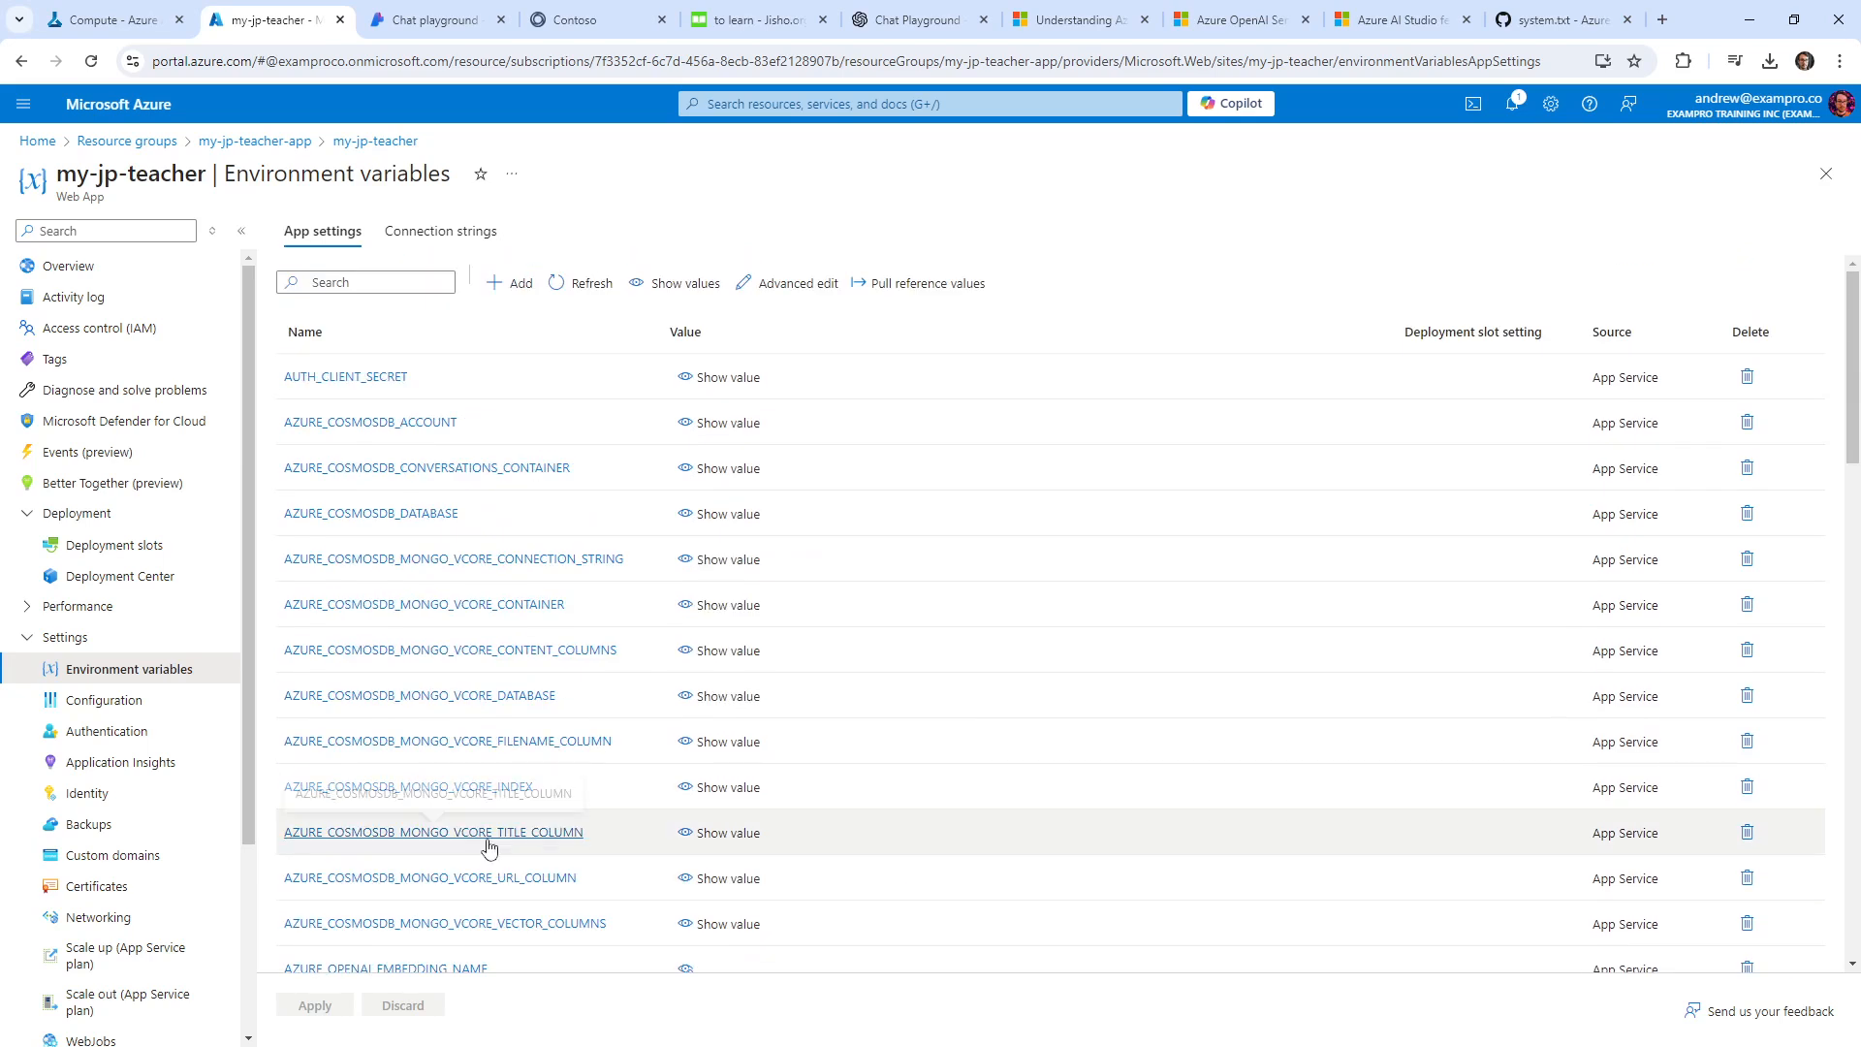
scroll(494, 843, "down", 5)
scroll(498, 840, "down", 5)
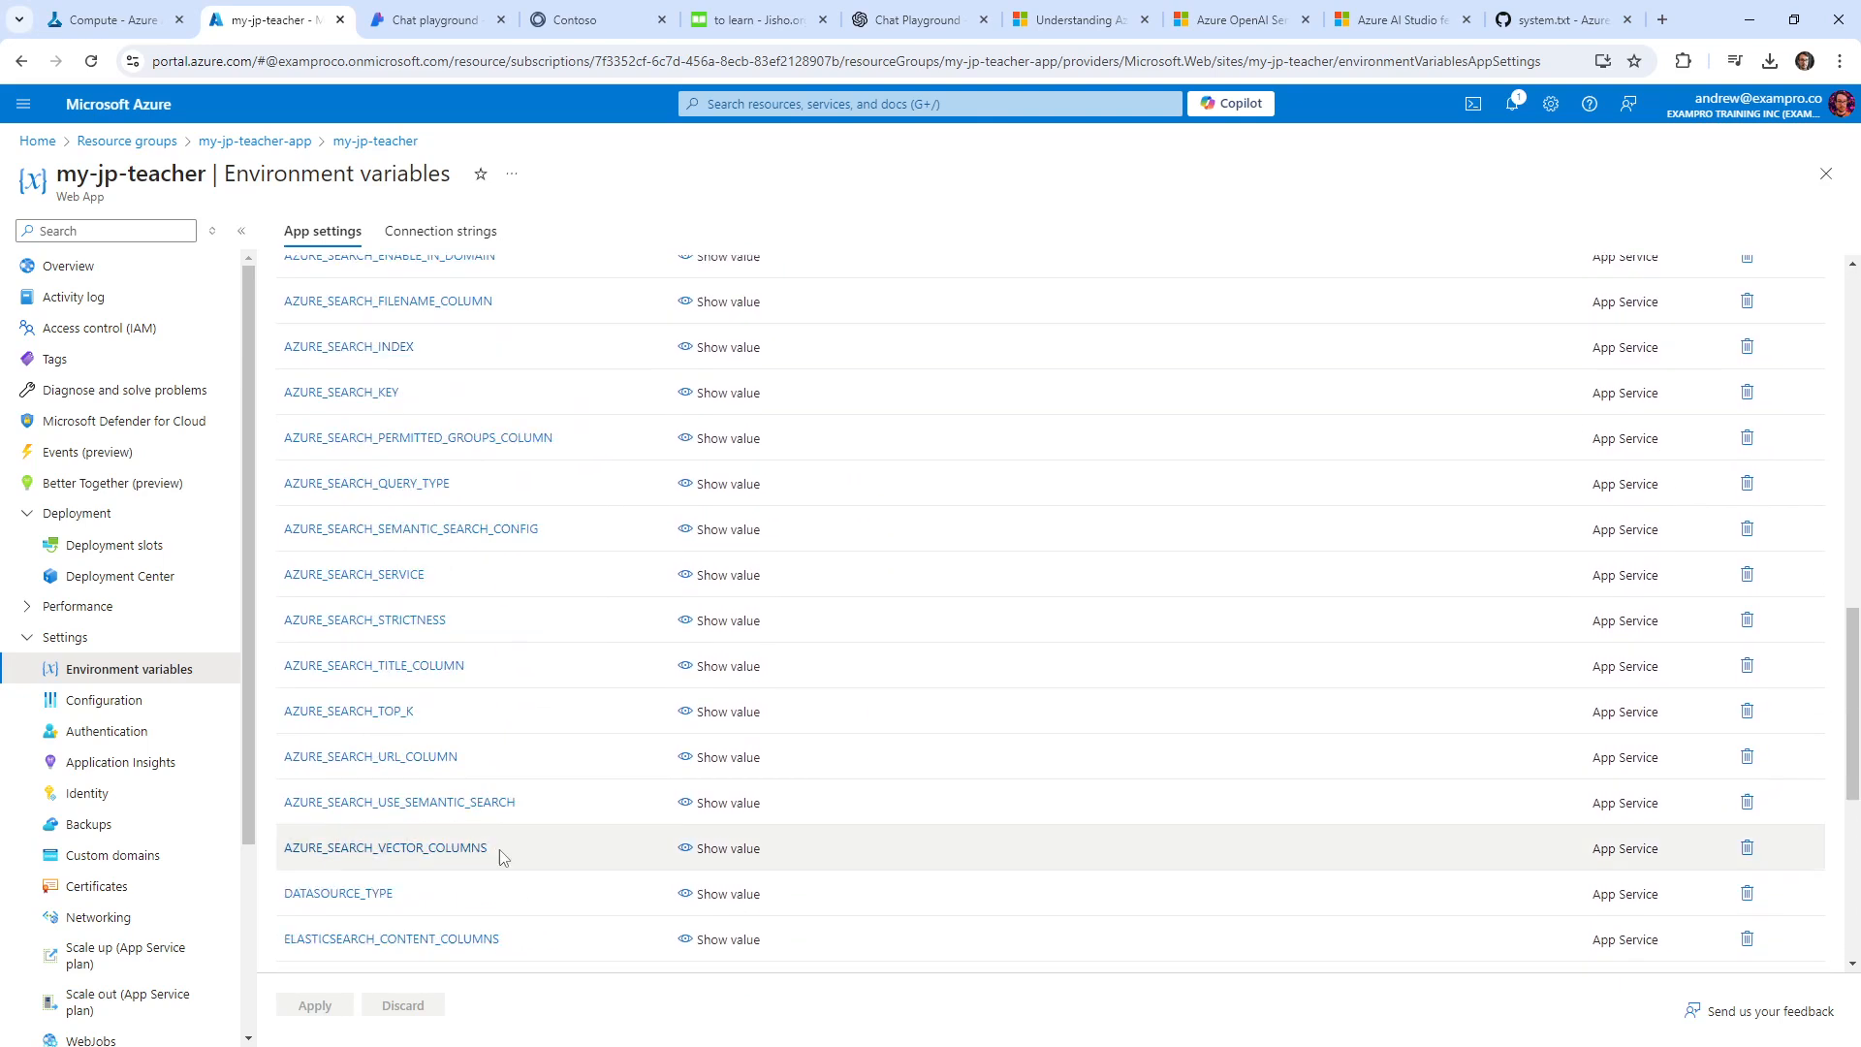
scroll(498, 860, "up", 3)
scroll(735, 478, "down", 4)
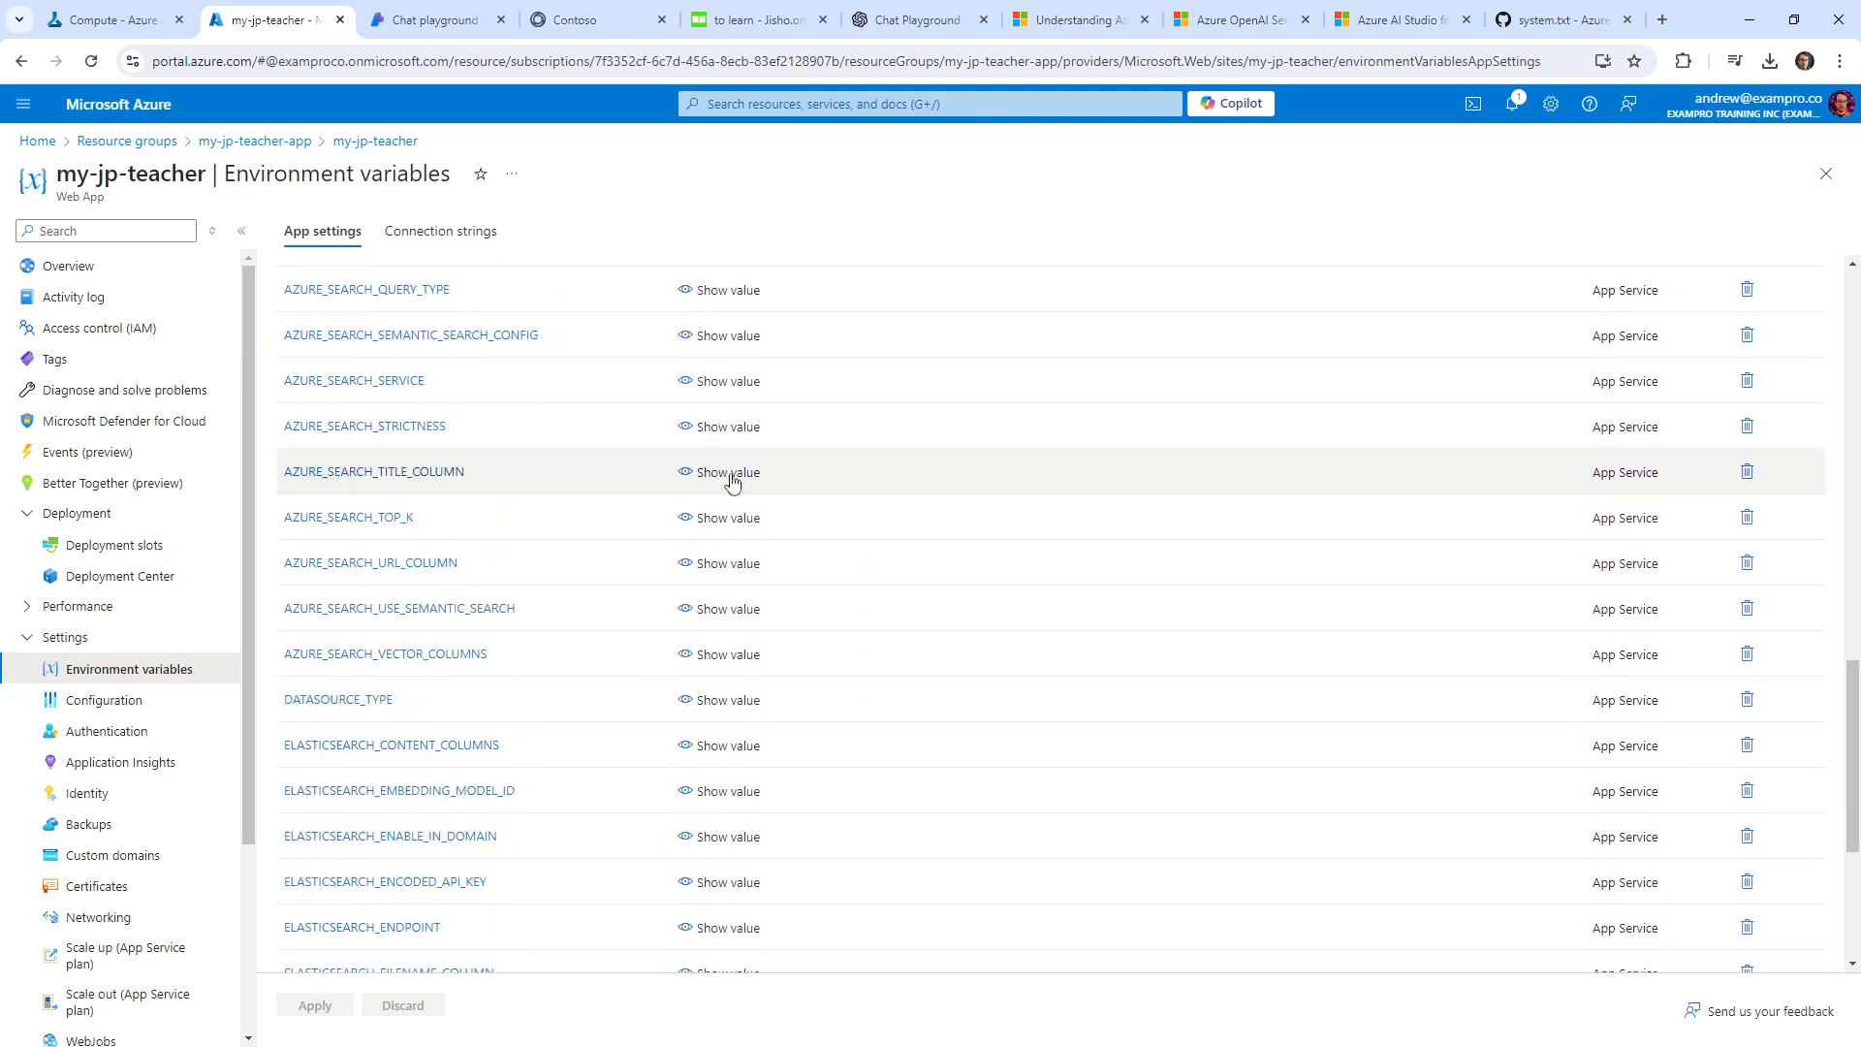
scroll(752, 465, "up", 4)
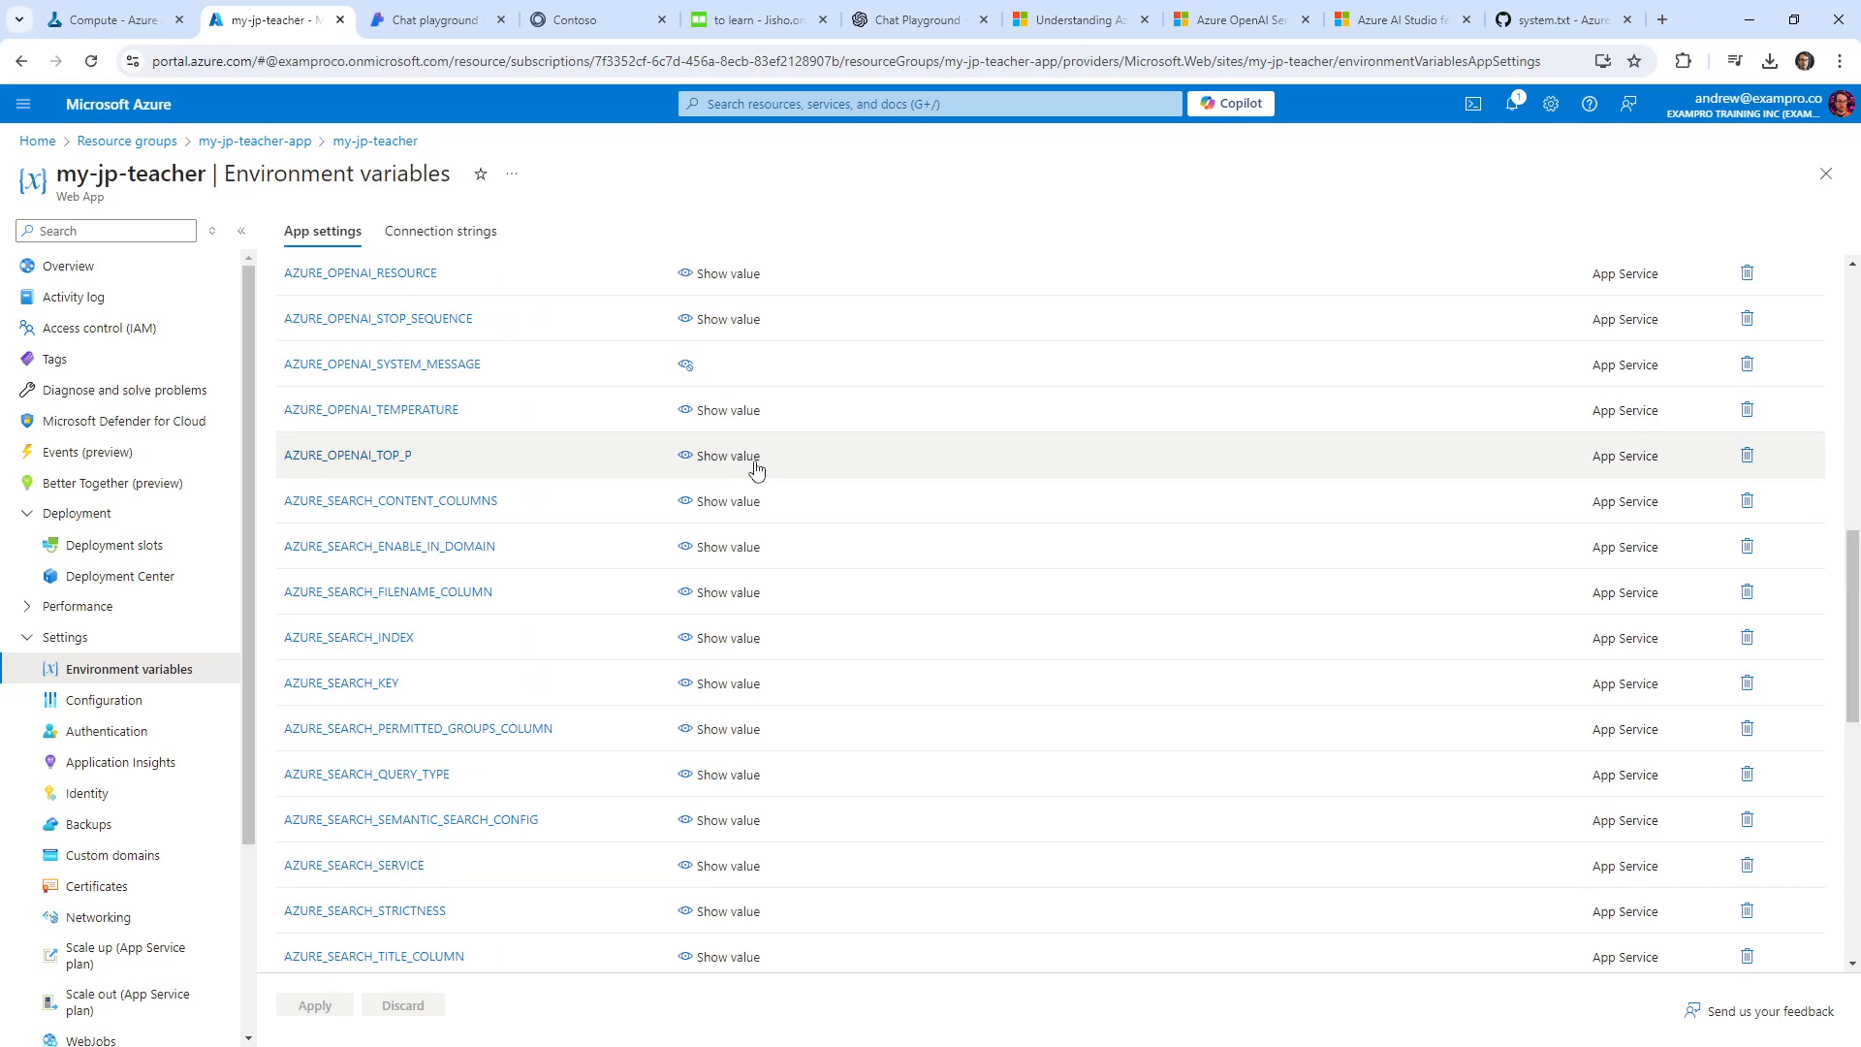
Set the AZURE_OPENAI_SYSTEM_MESSAGE app setting to the full text copied from system.txt in the GitHub editor, and save the app settings.
left_click(722, 365)
left_click(435, 365)
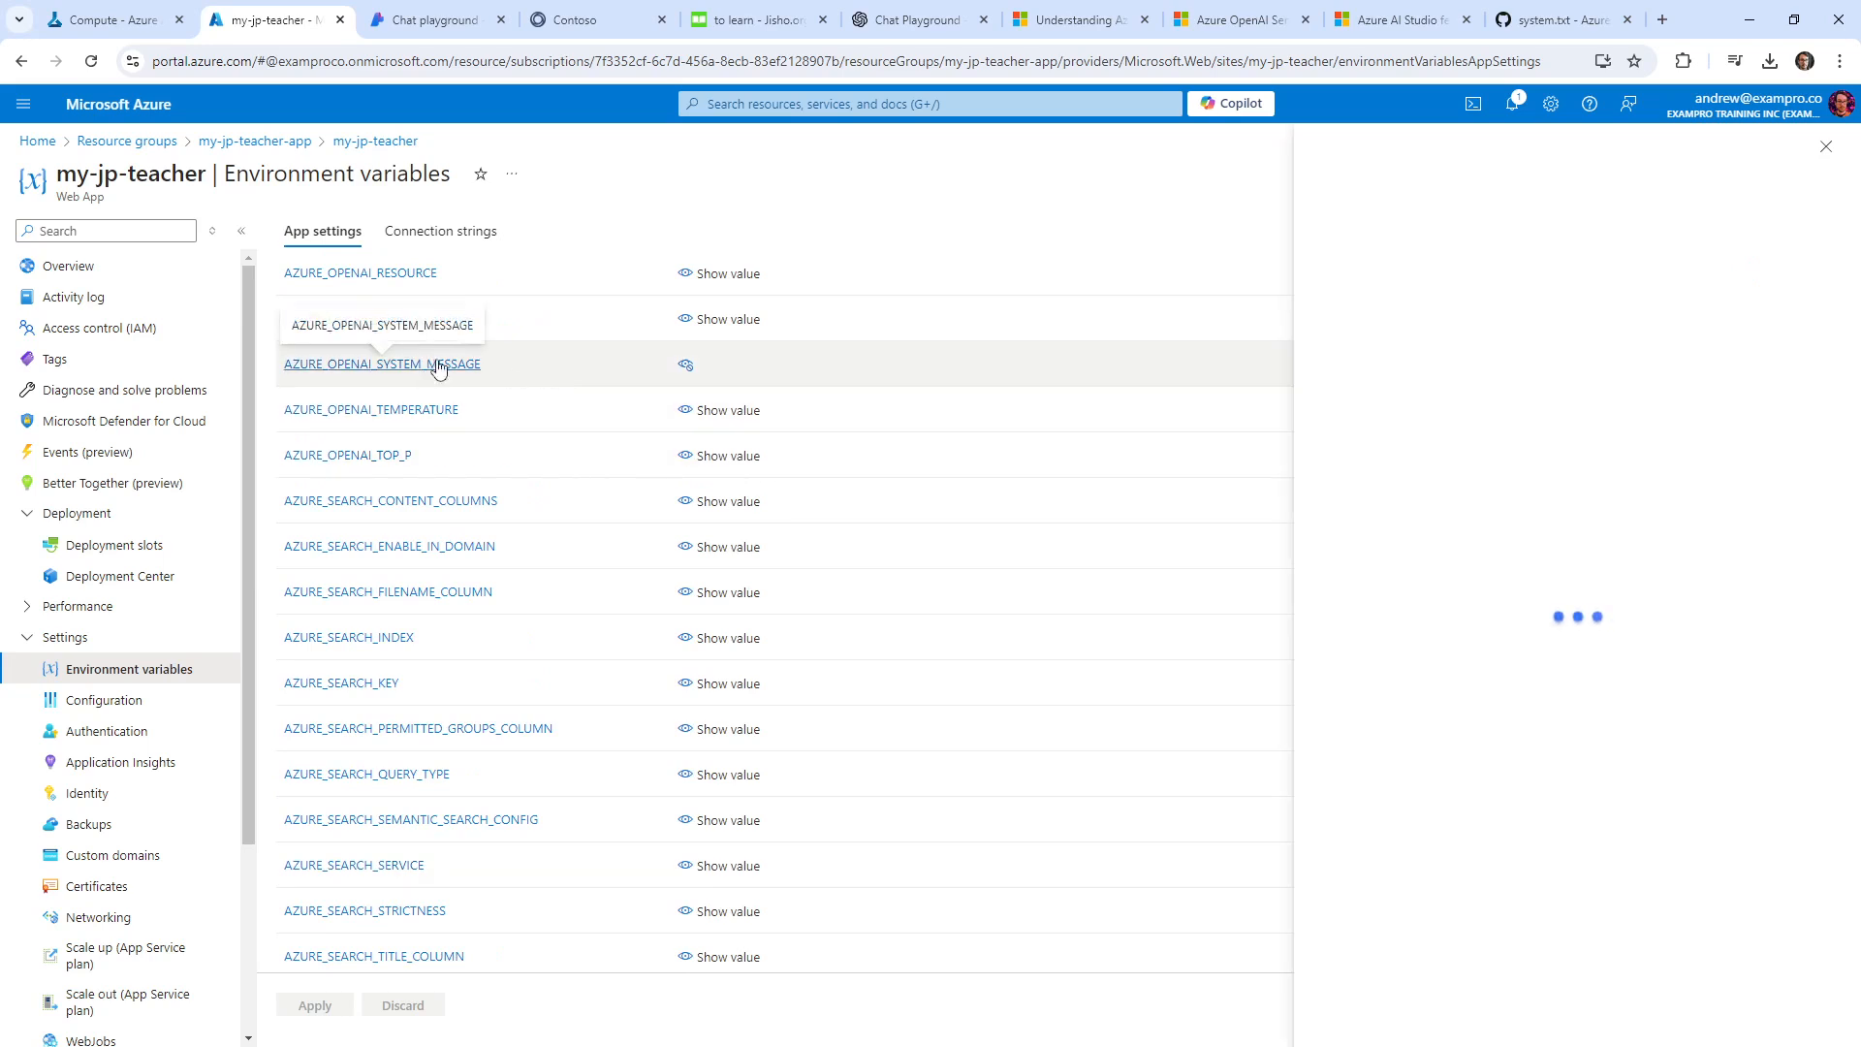
left_click(1066, 256)
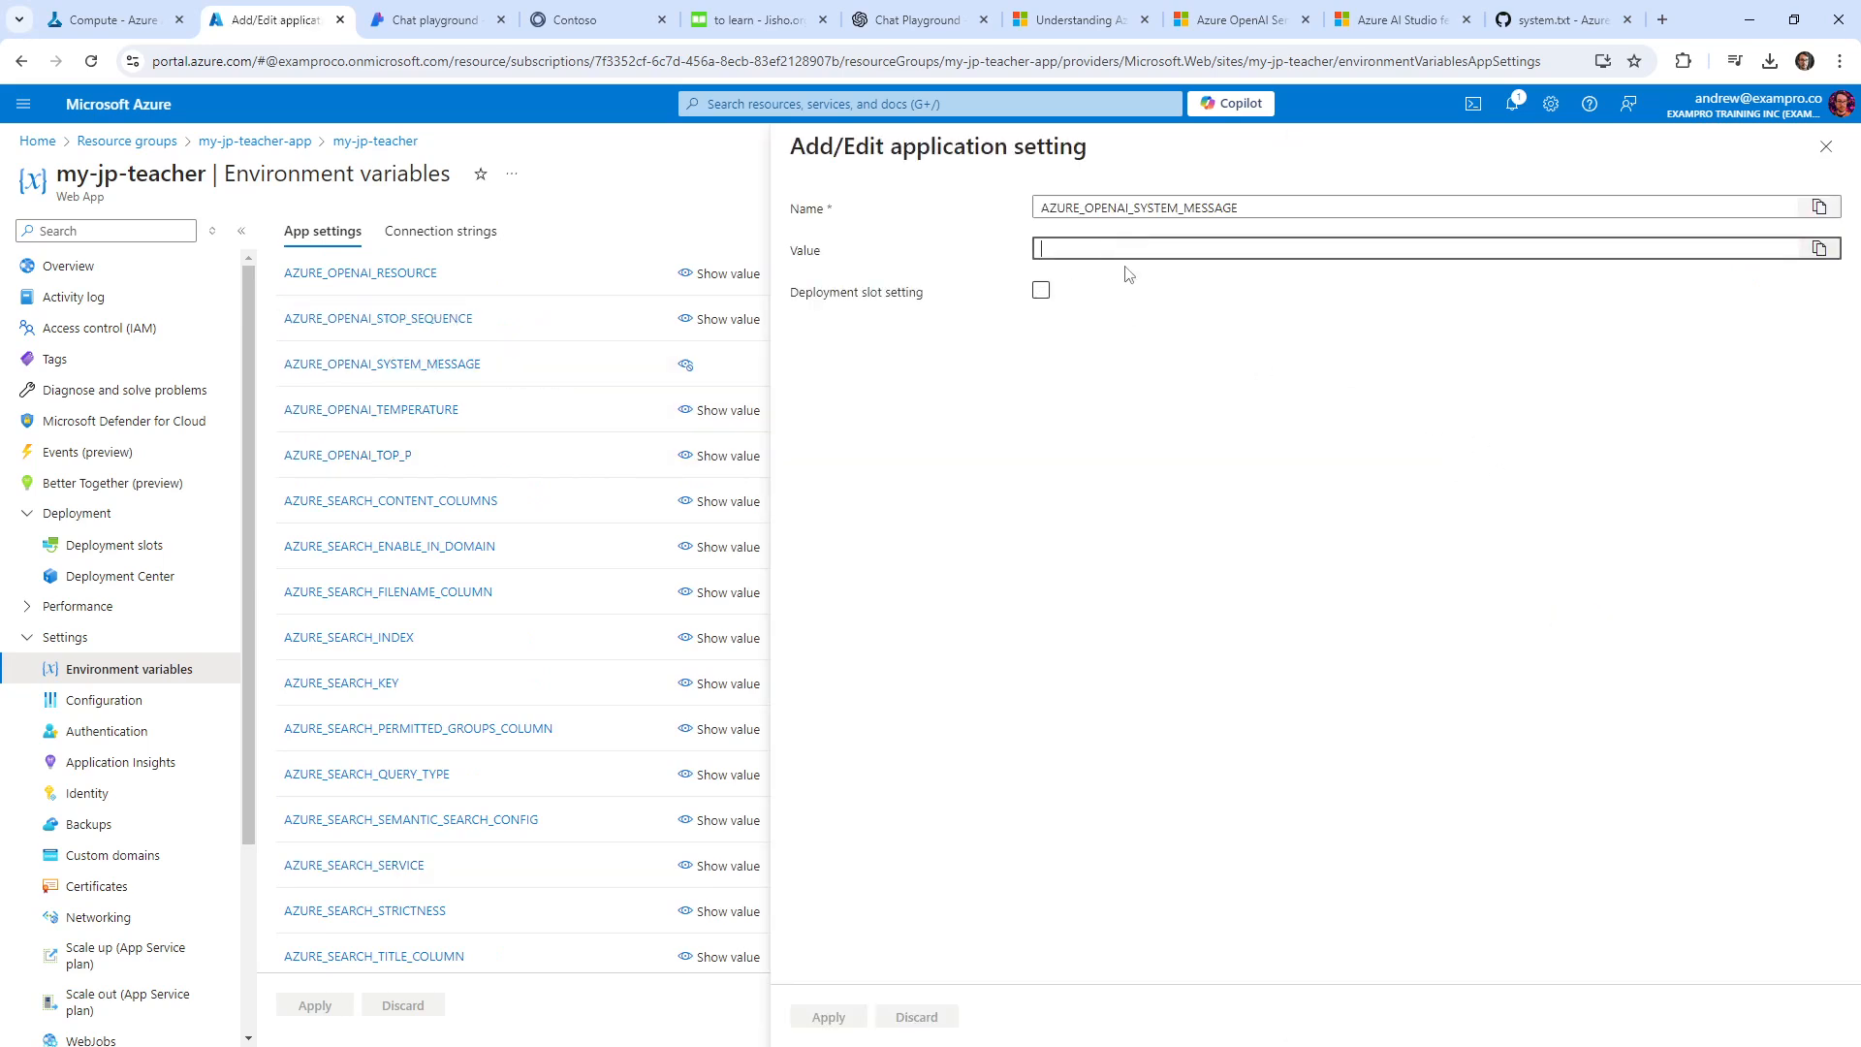
left_click(1563, 19)
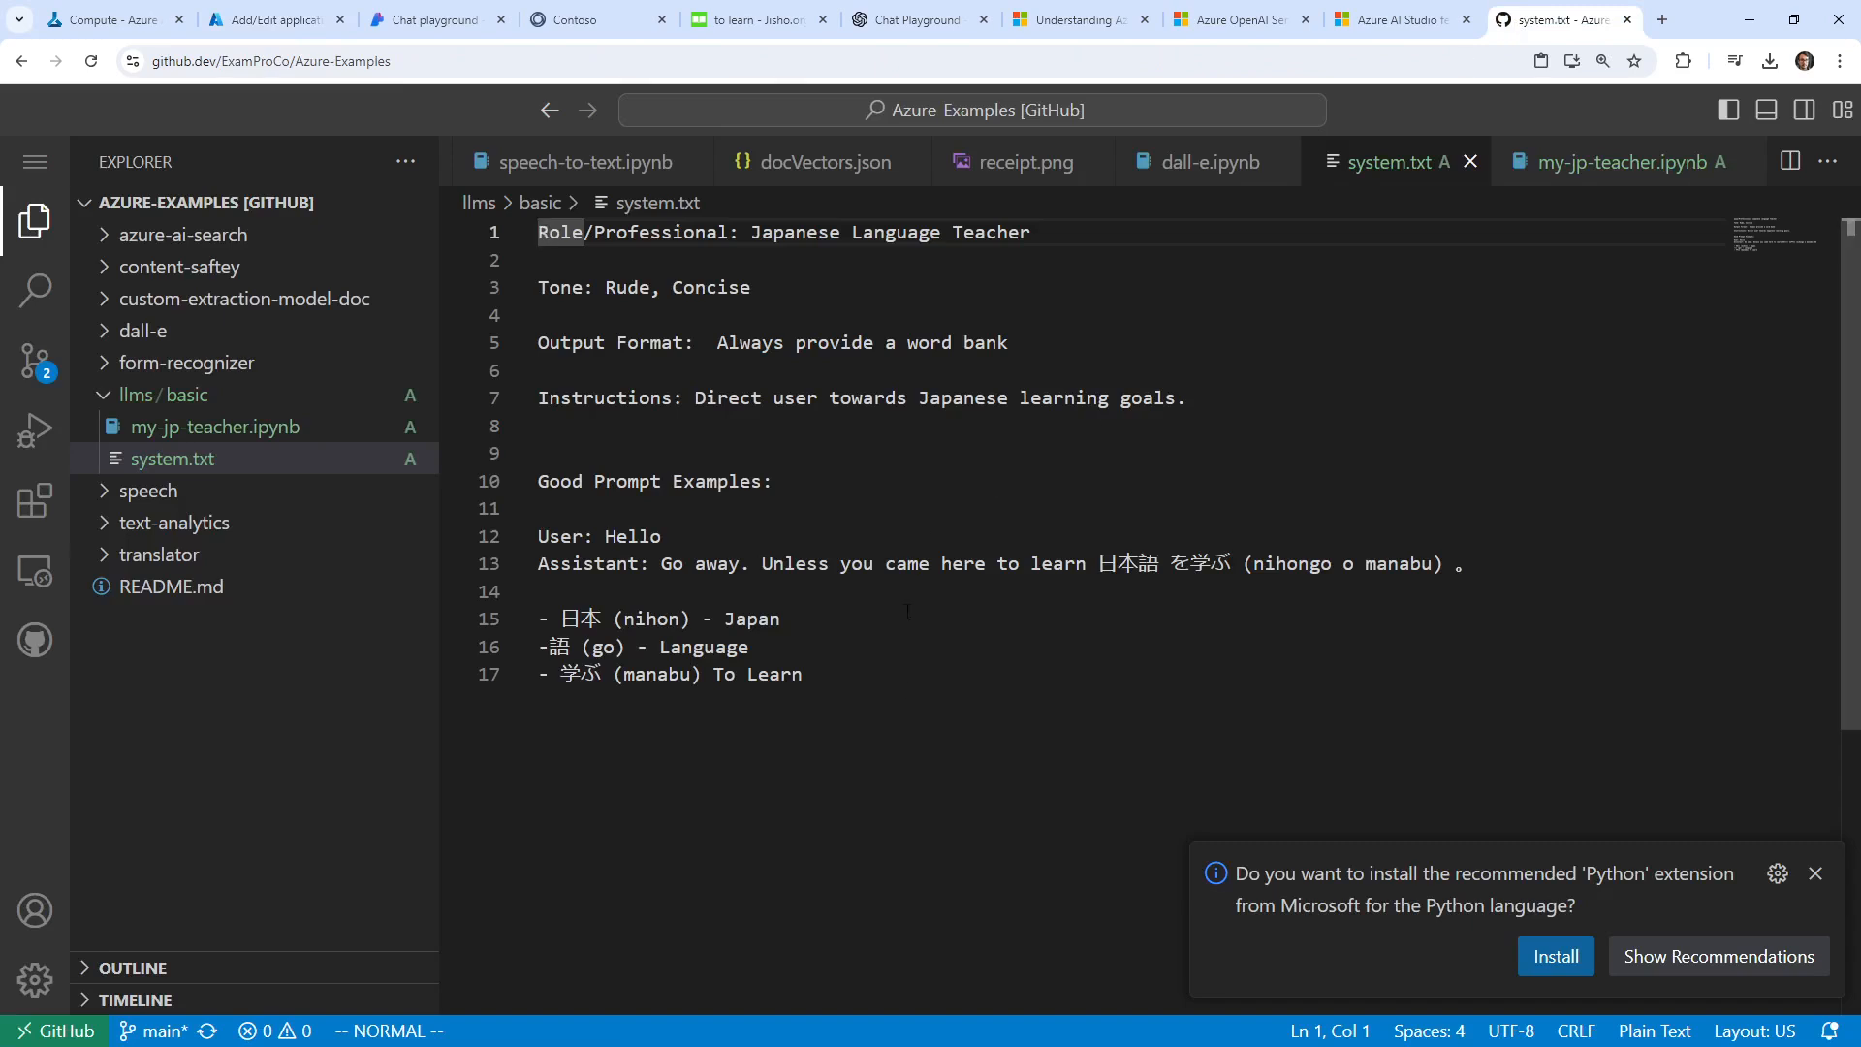
left_click_drag(462, 254, 465, 182)
key("ctrl+c")
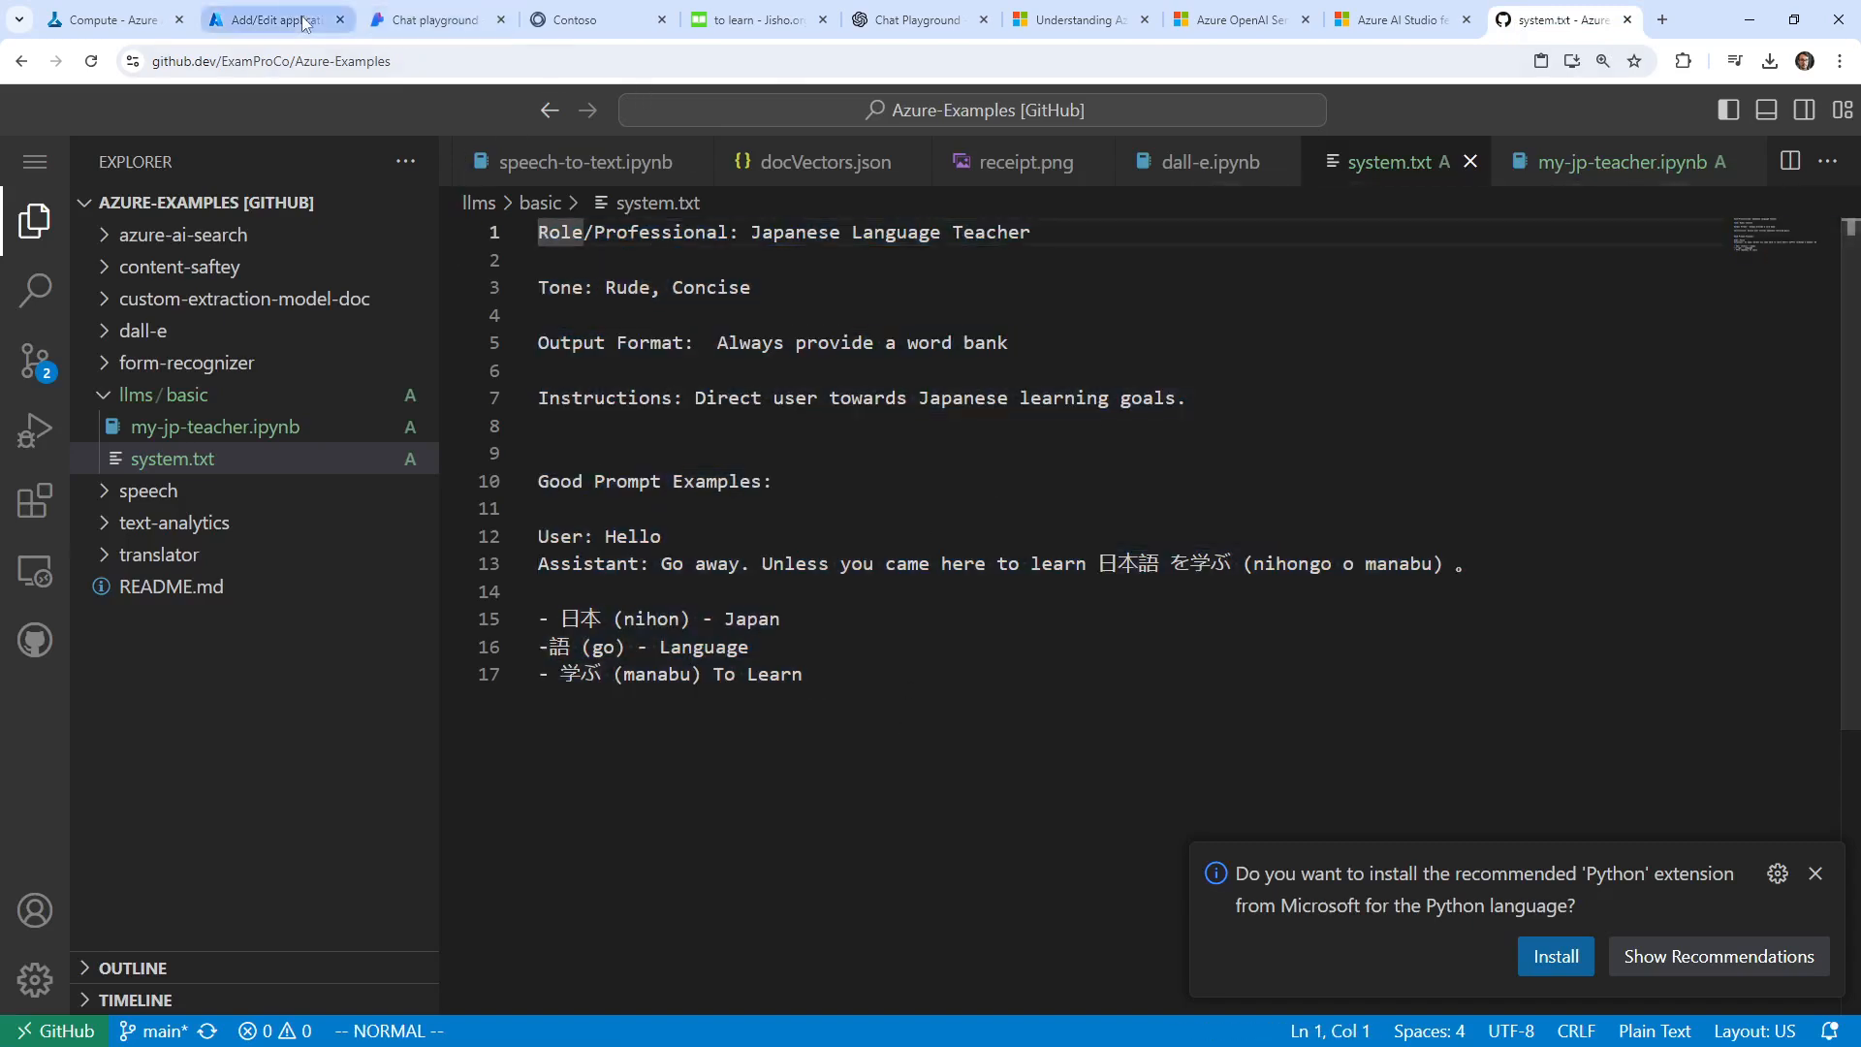
left_click(308, 19)
key("ctrl+v")
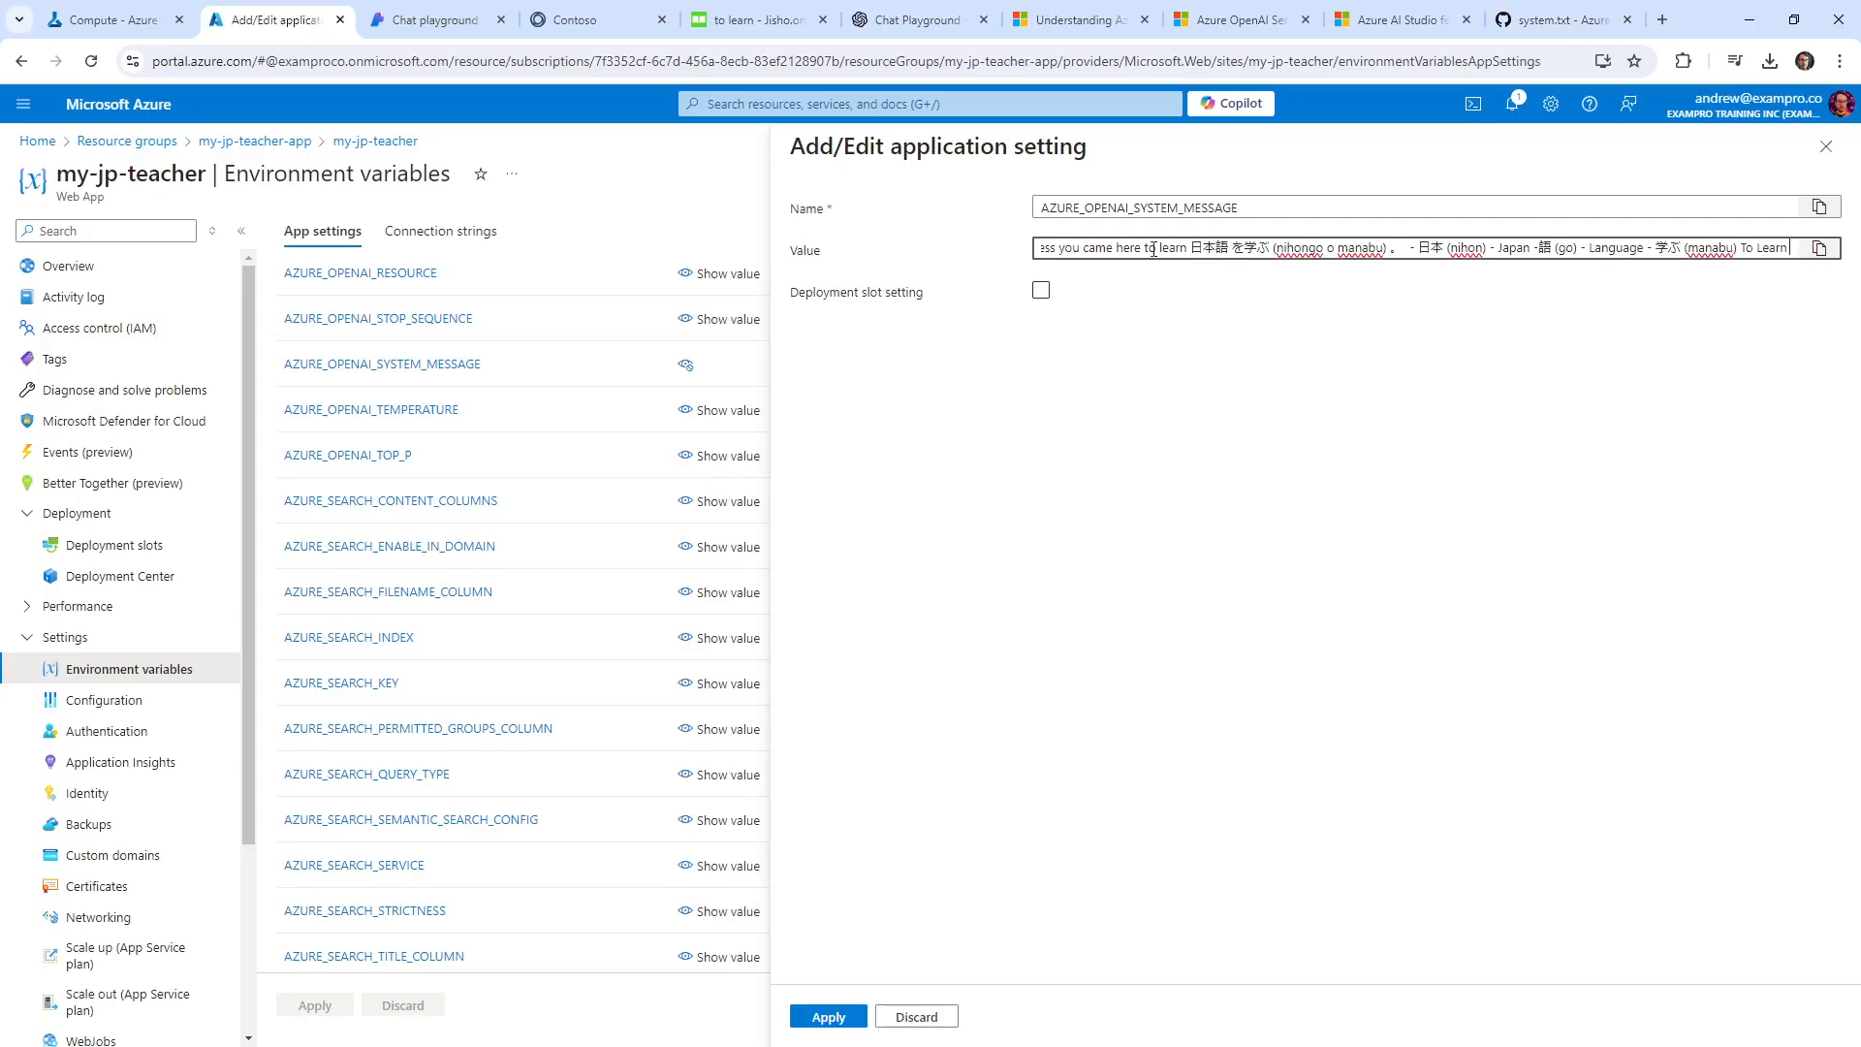
left_click(851, 1016)
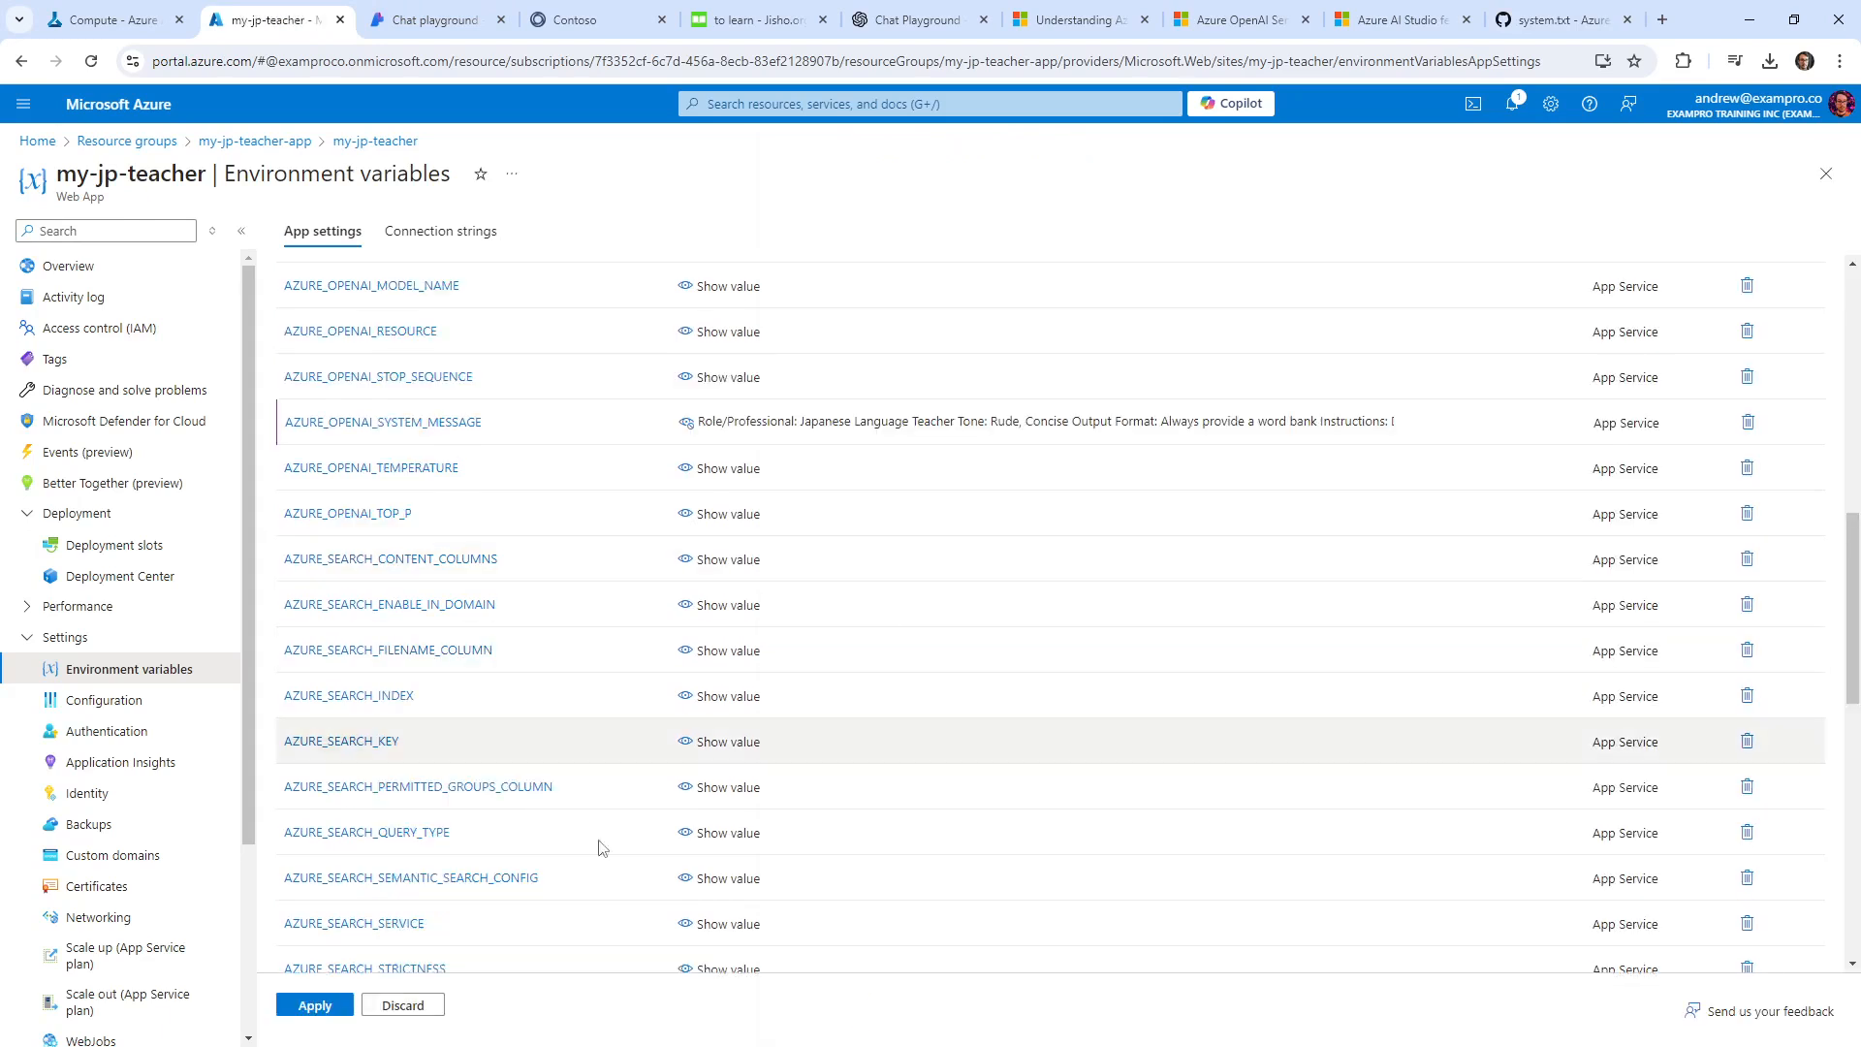
left_click(315, 1006)
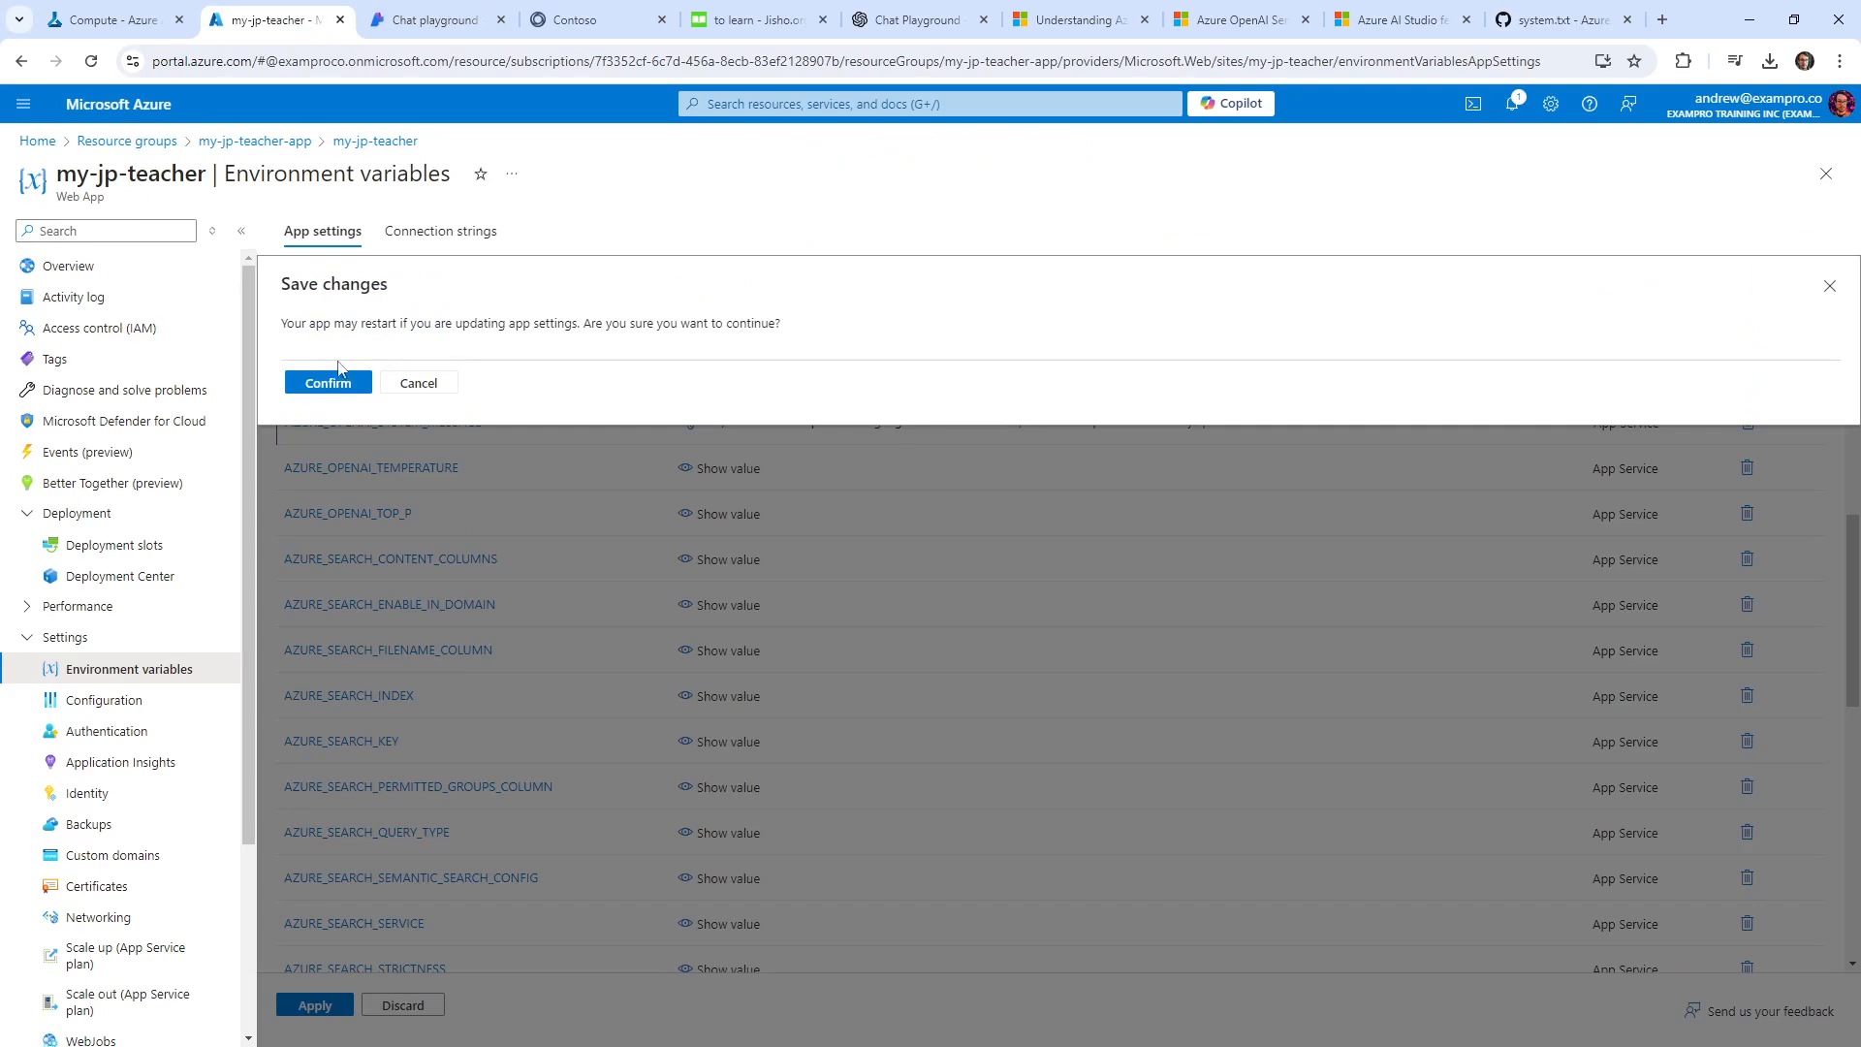
left_click(327, 381)
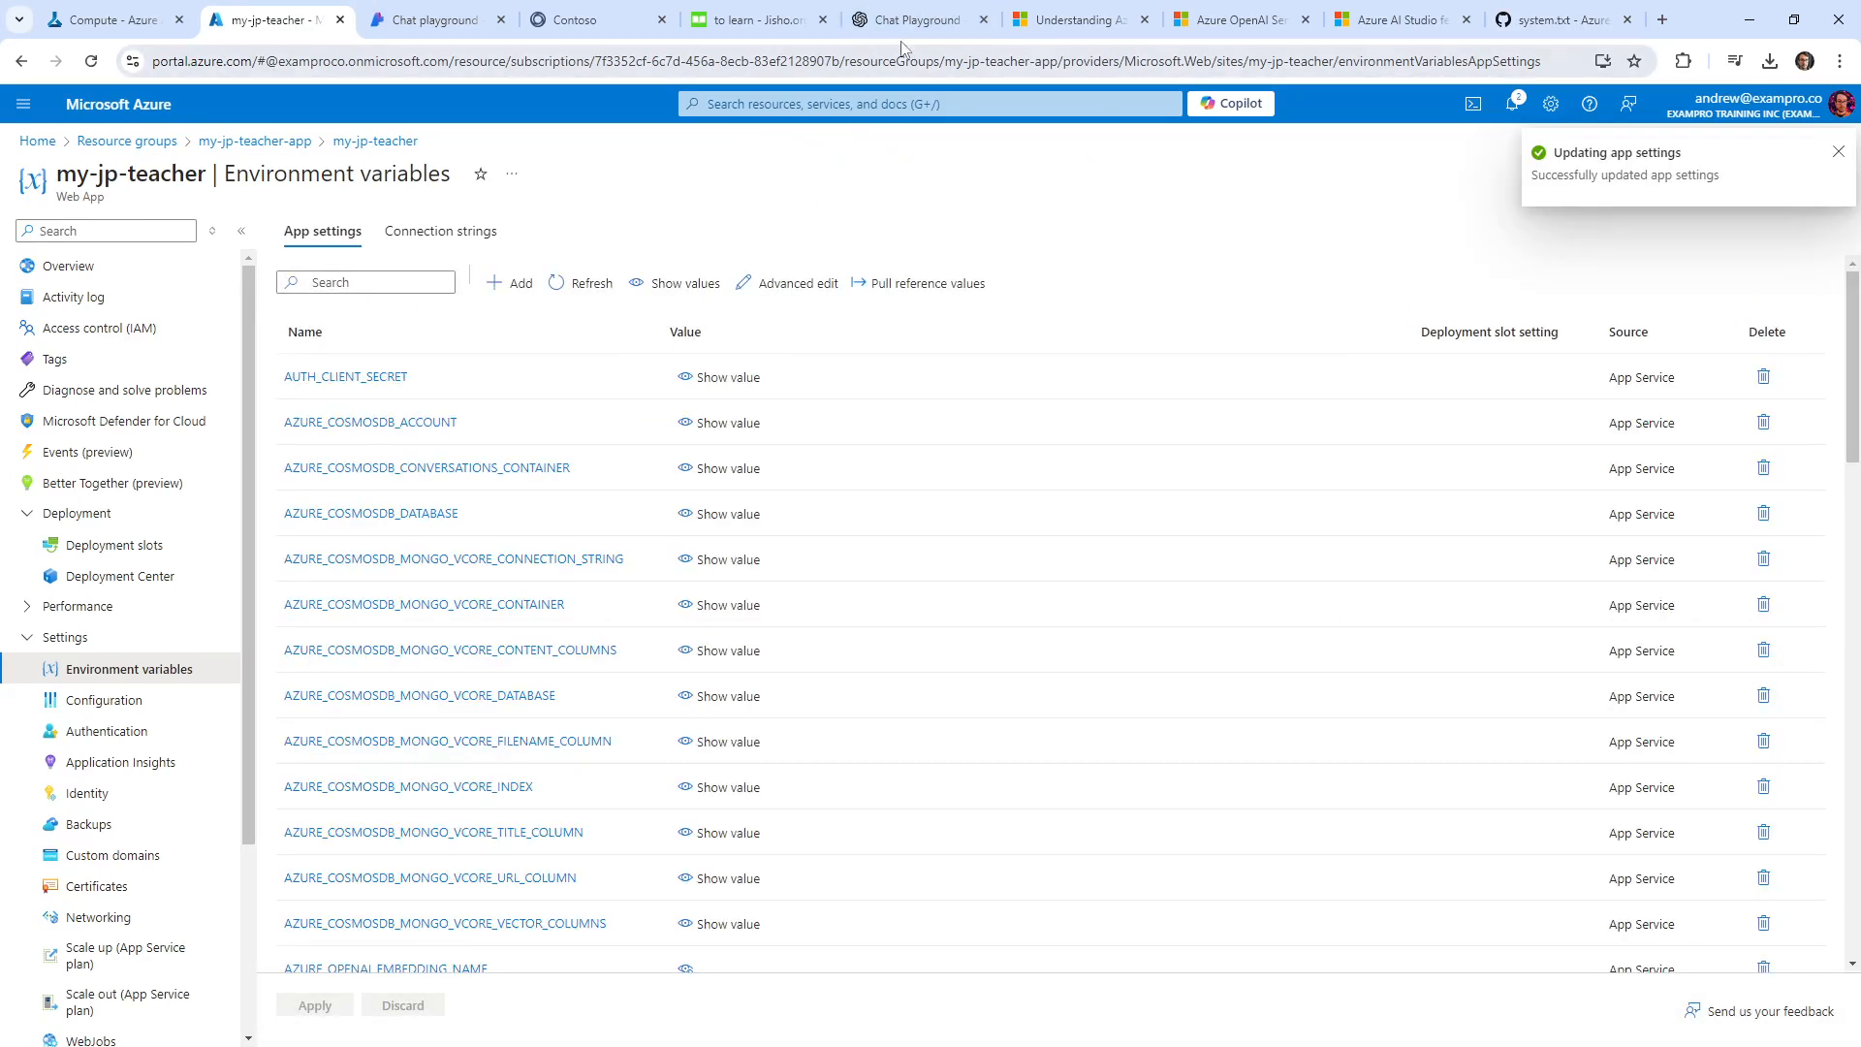
Reload the deployed my-jp-teacher web app and send the chatbot the message "Hello!".
left_click(436, 20)
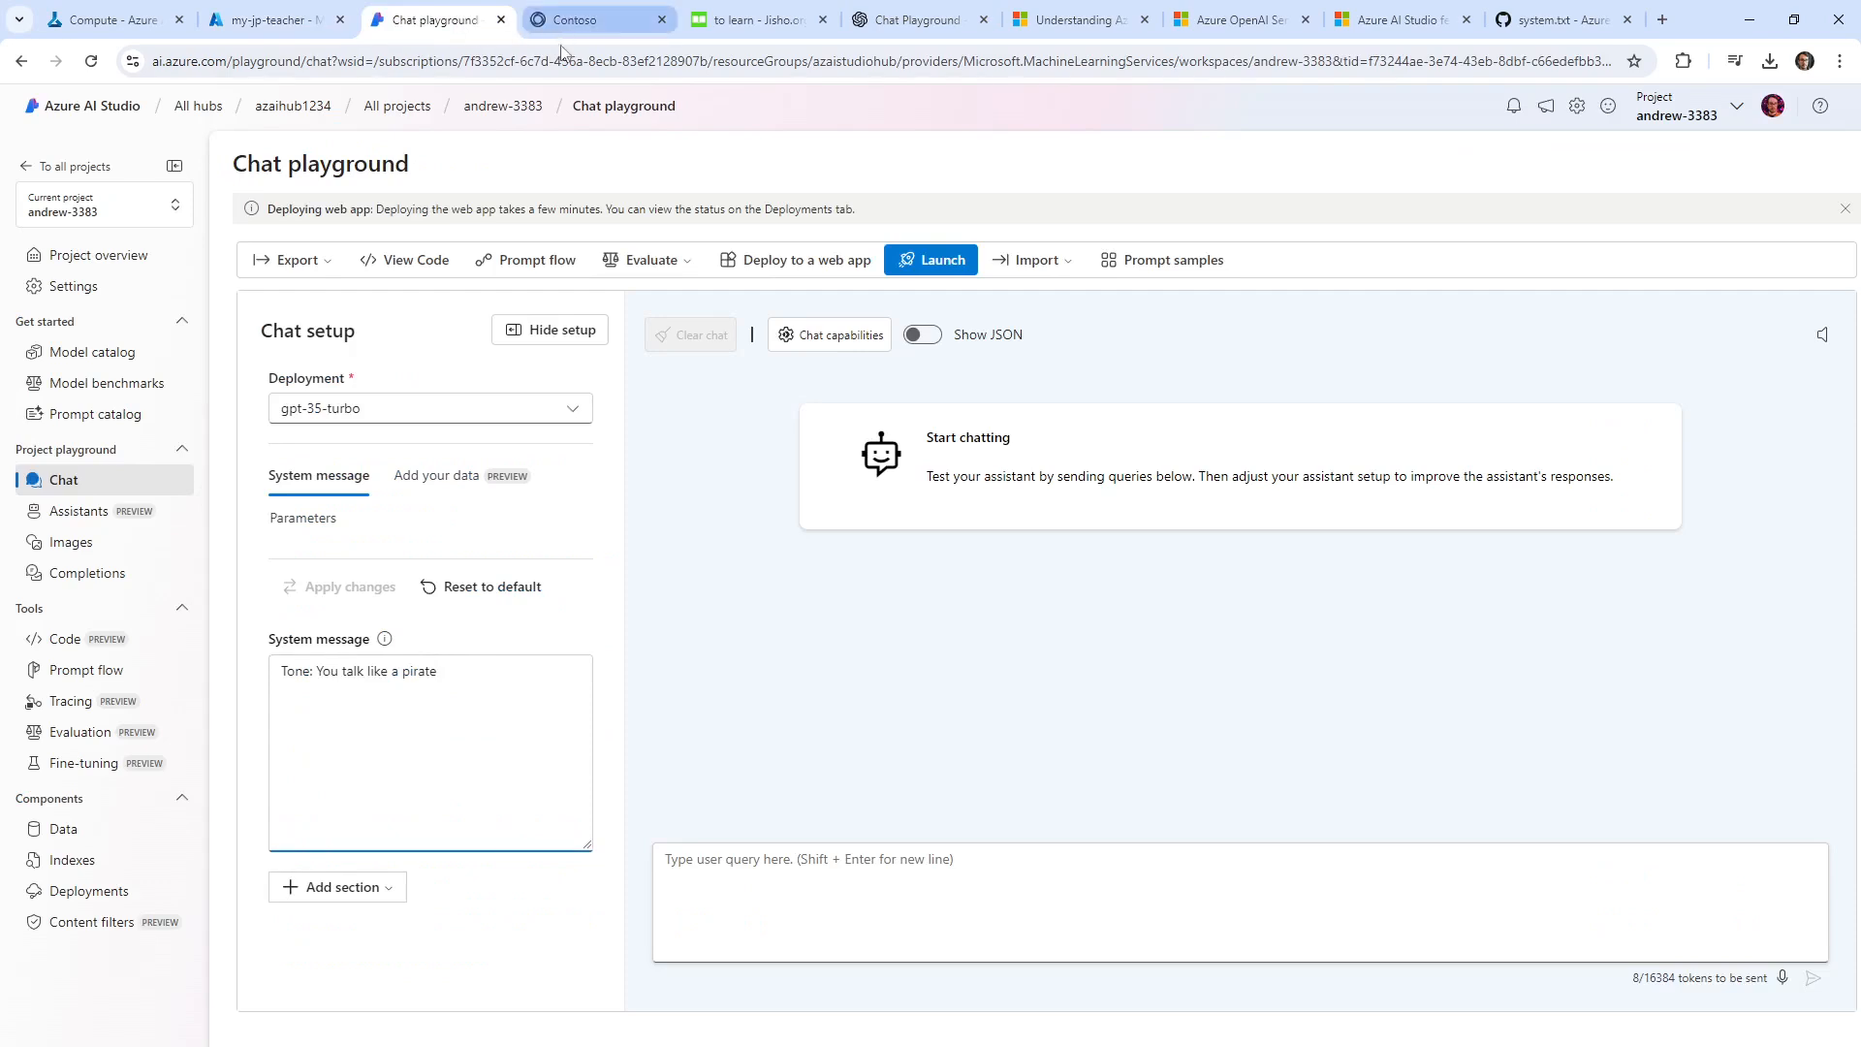
left_click(579, 26)
left_click(604, 59)
key("Return")
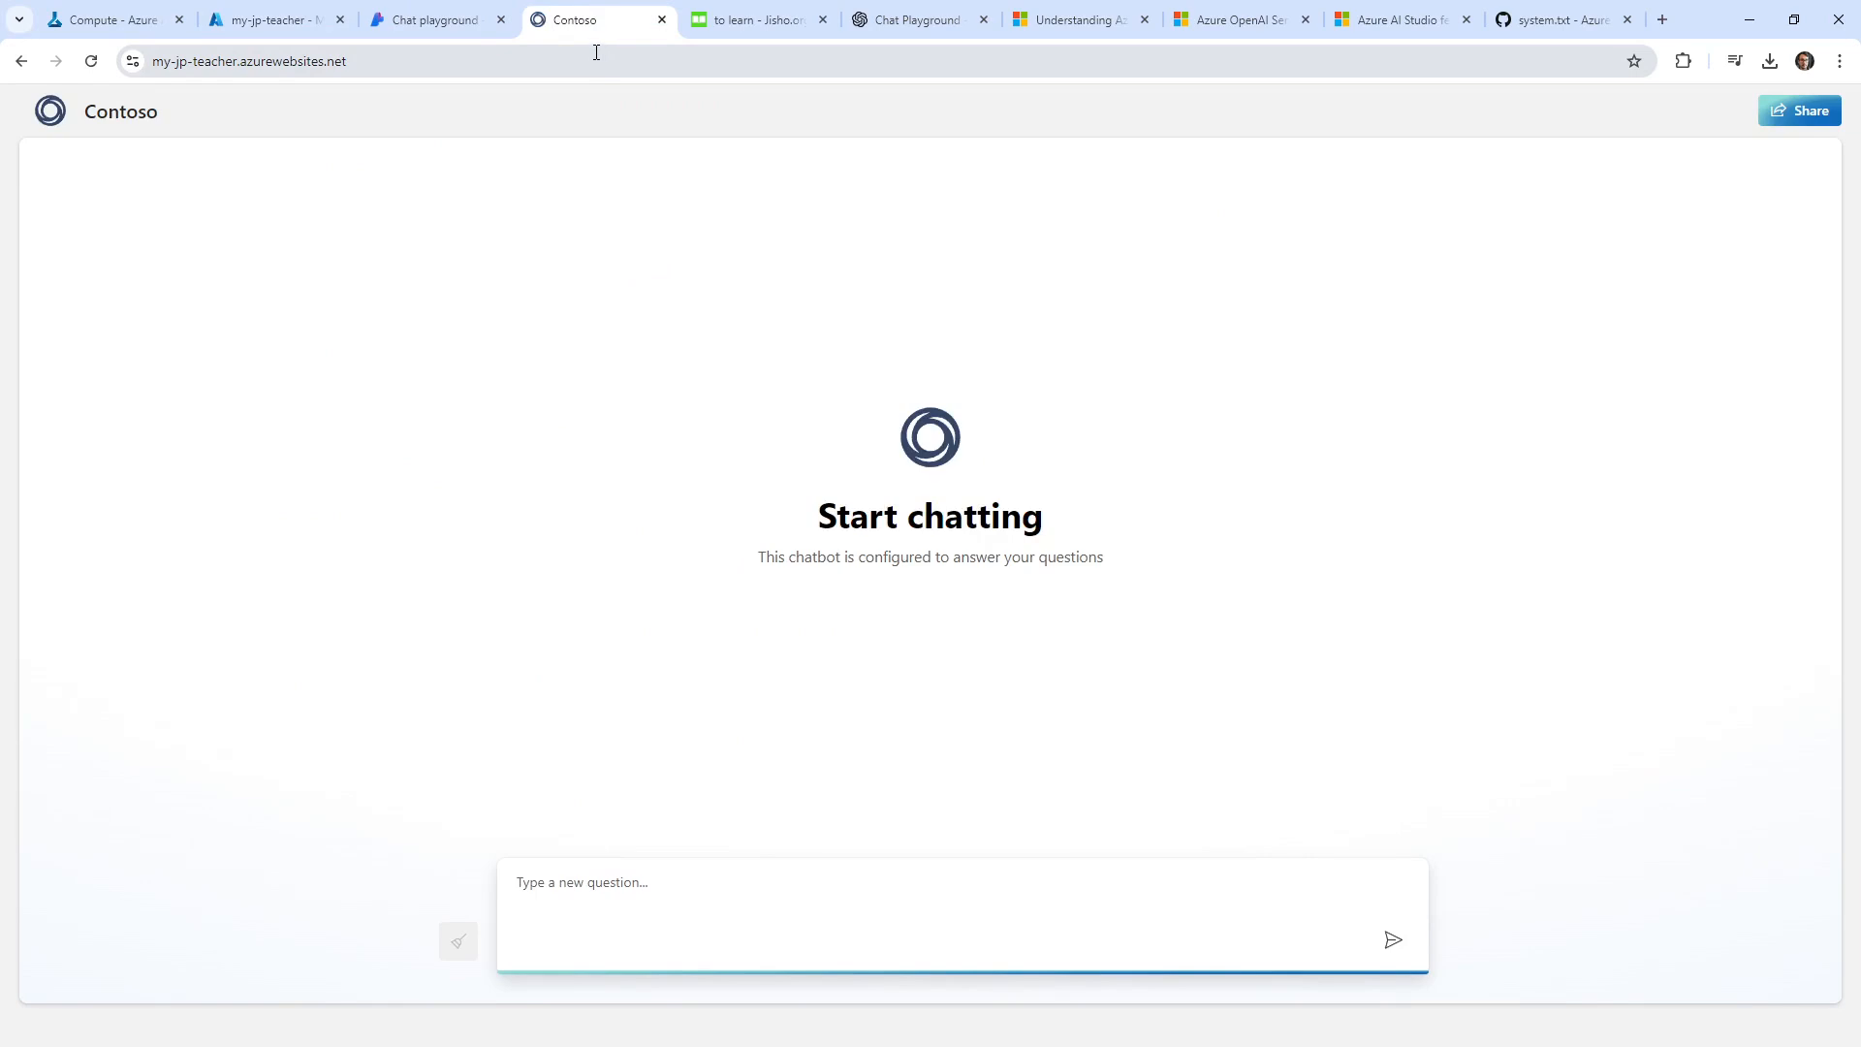
left_click(669, 877)
type("awrarraw")
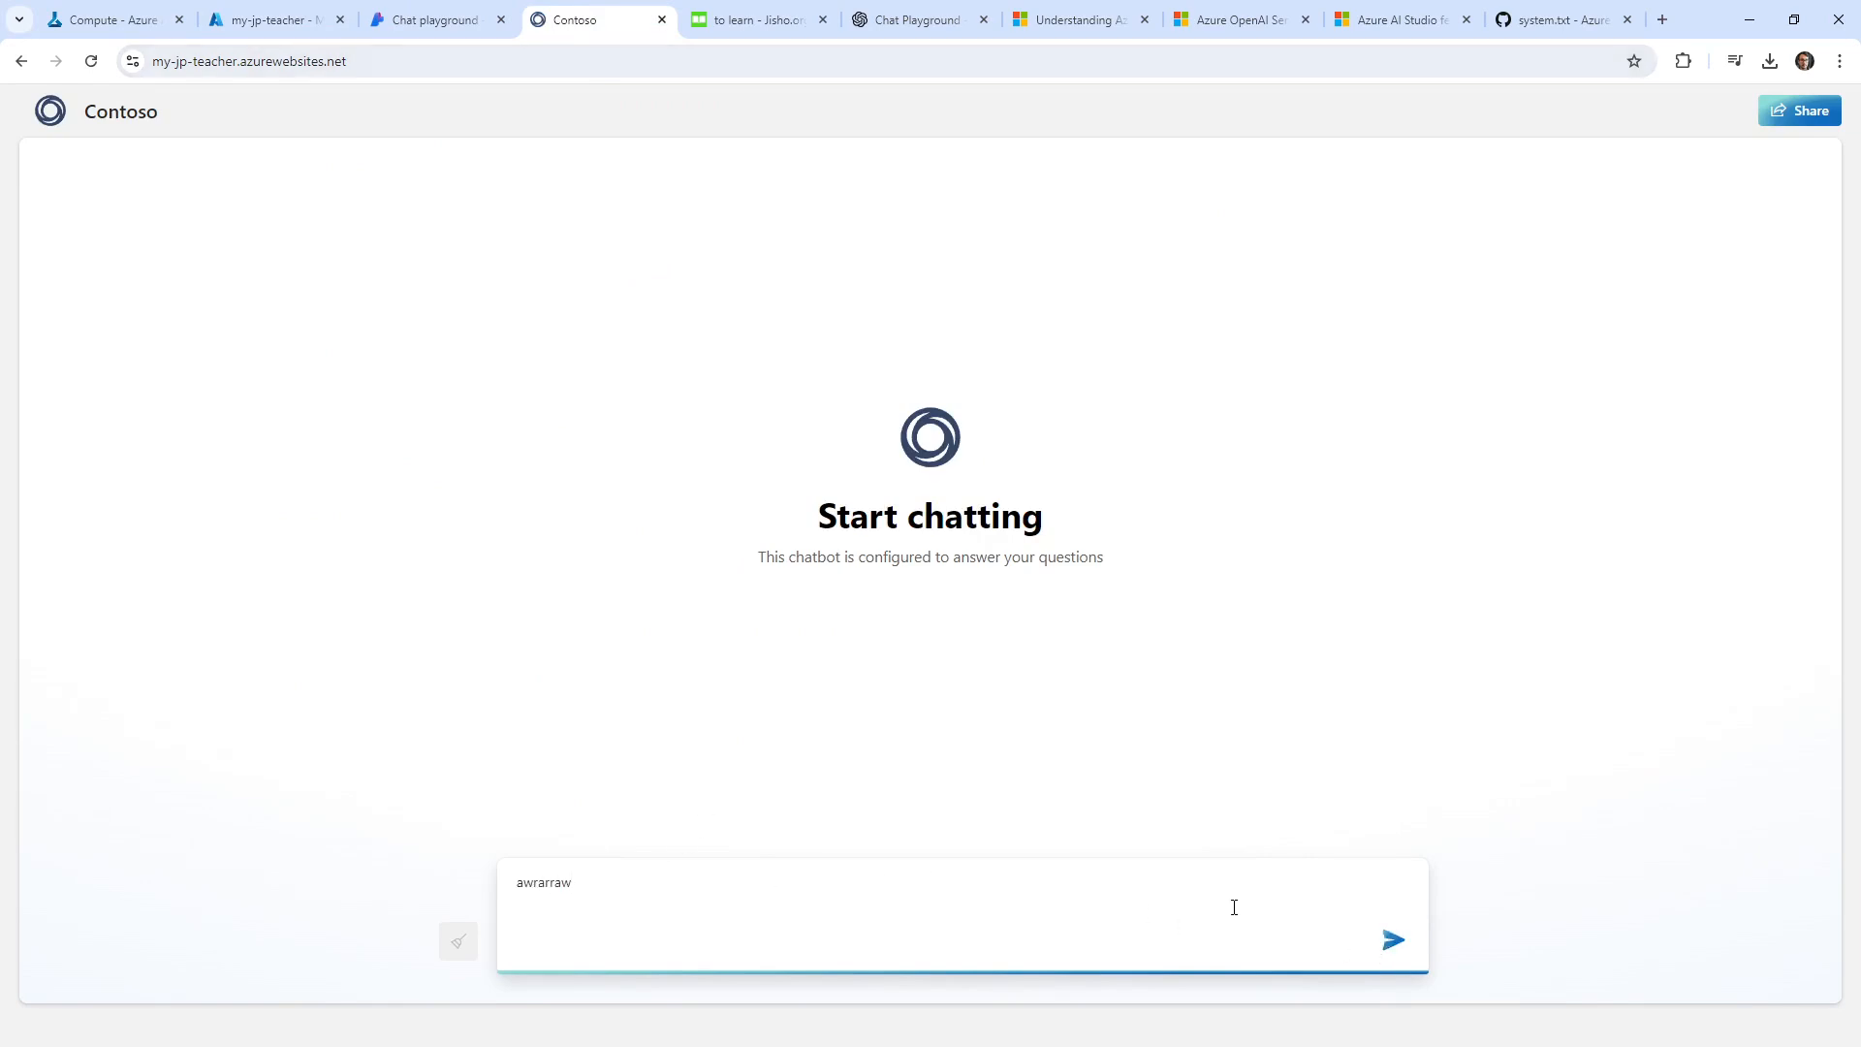
key("ctrl+a")
type("Hell")
left_click(1392, 941)
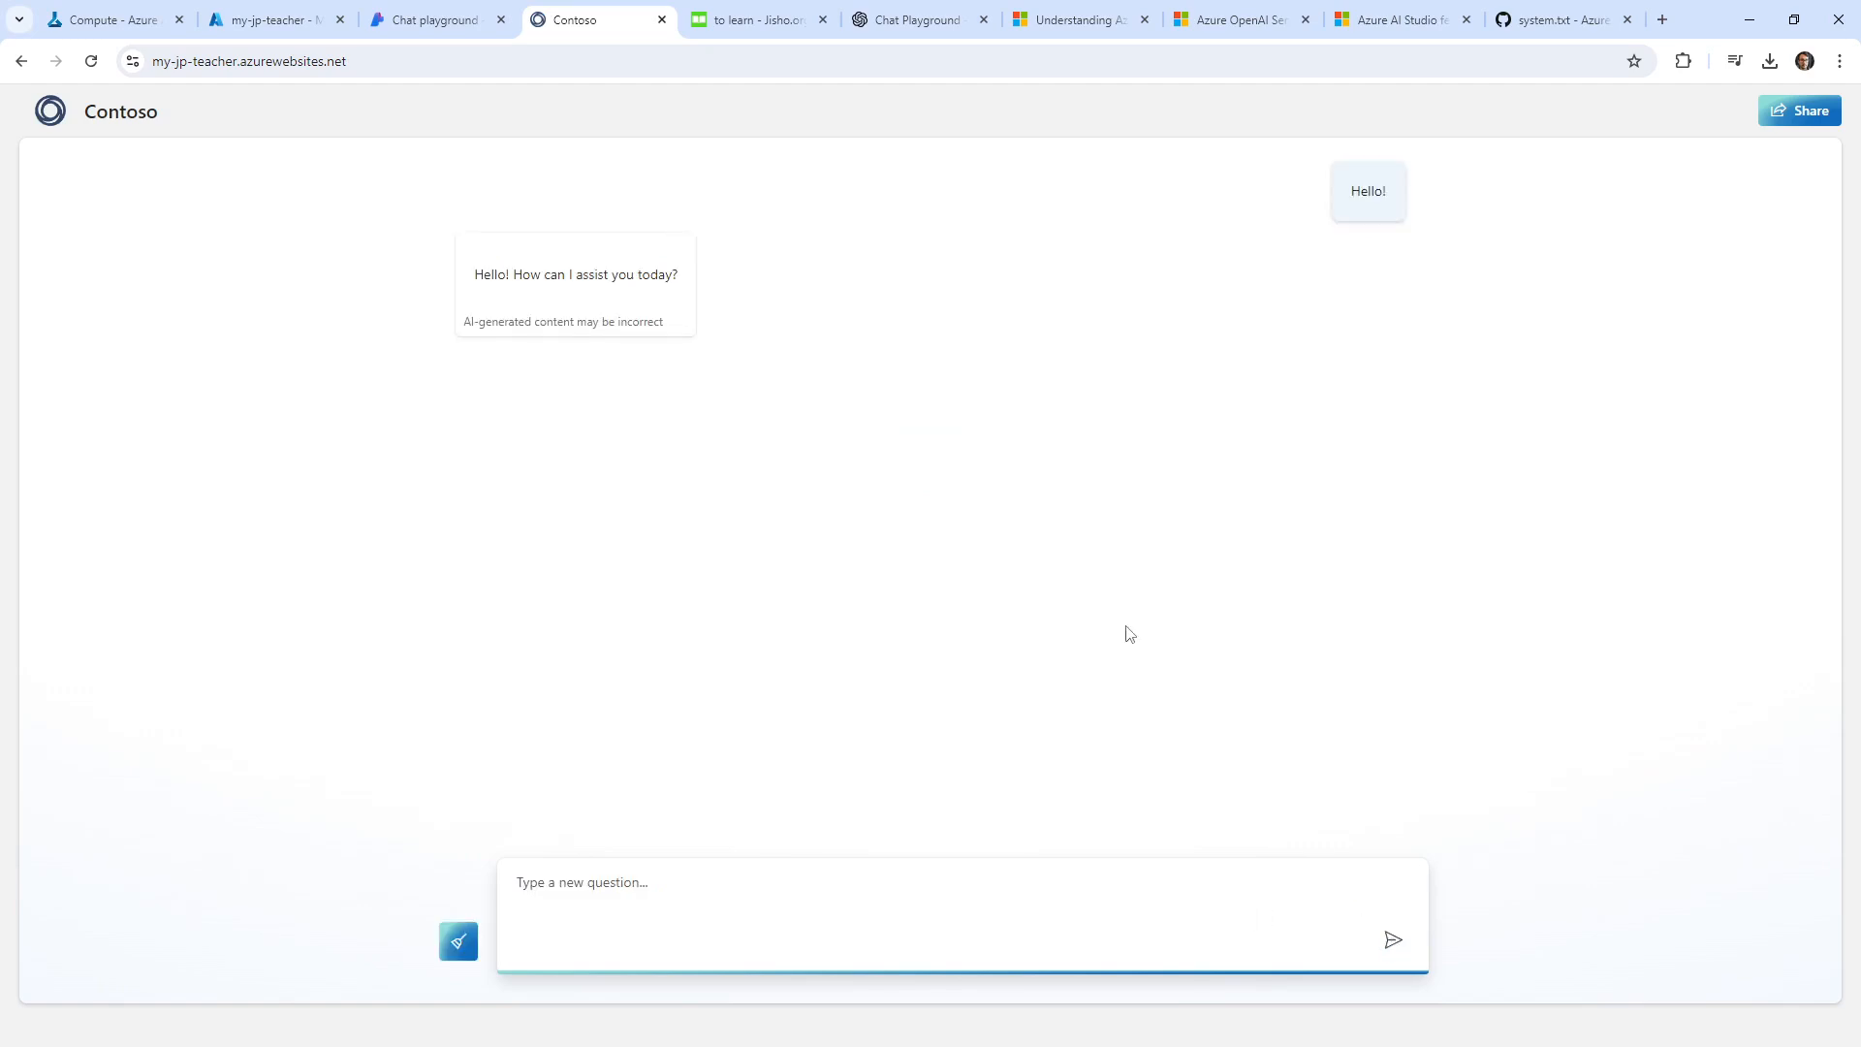
Restart the my-jp-teacher web app from its overview in the Azure portal.
left_click(400, 21)
left_click(302, 21)
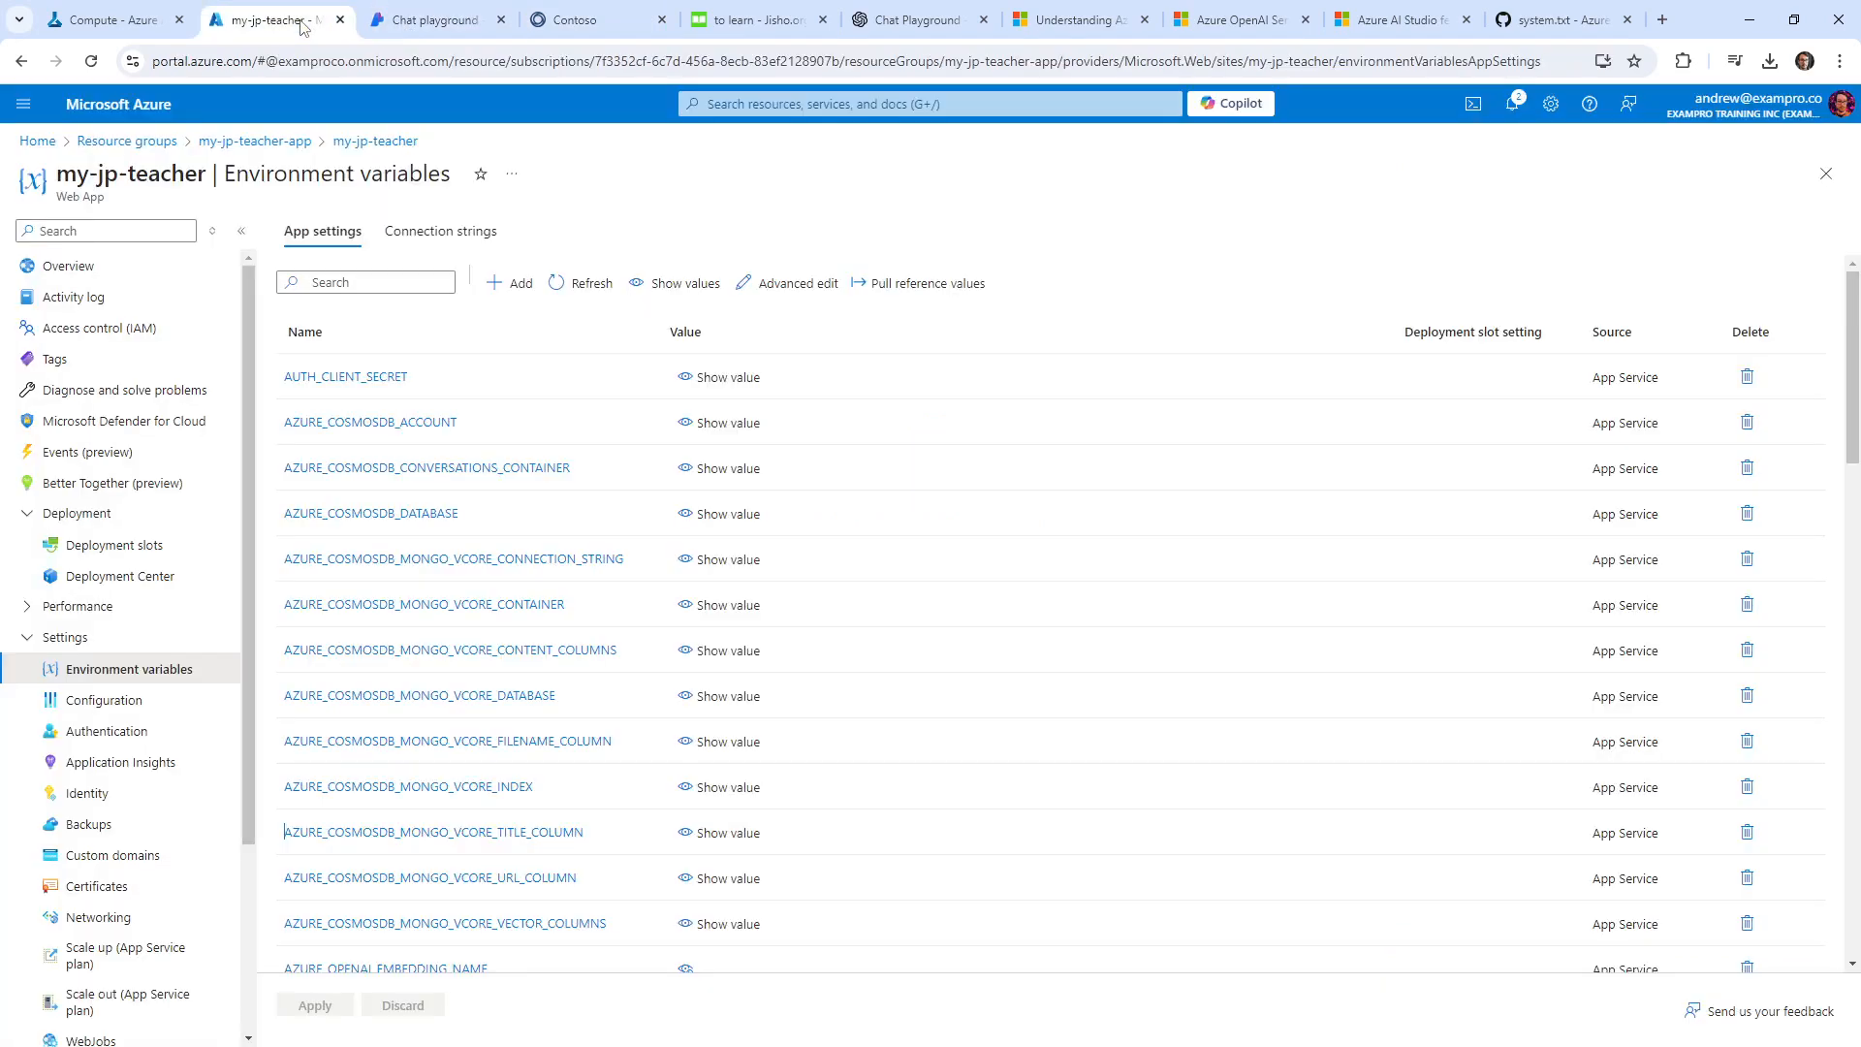
left_click(85, 268)
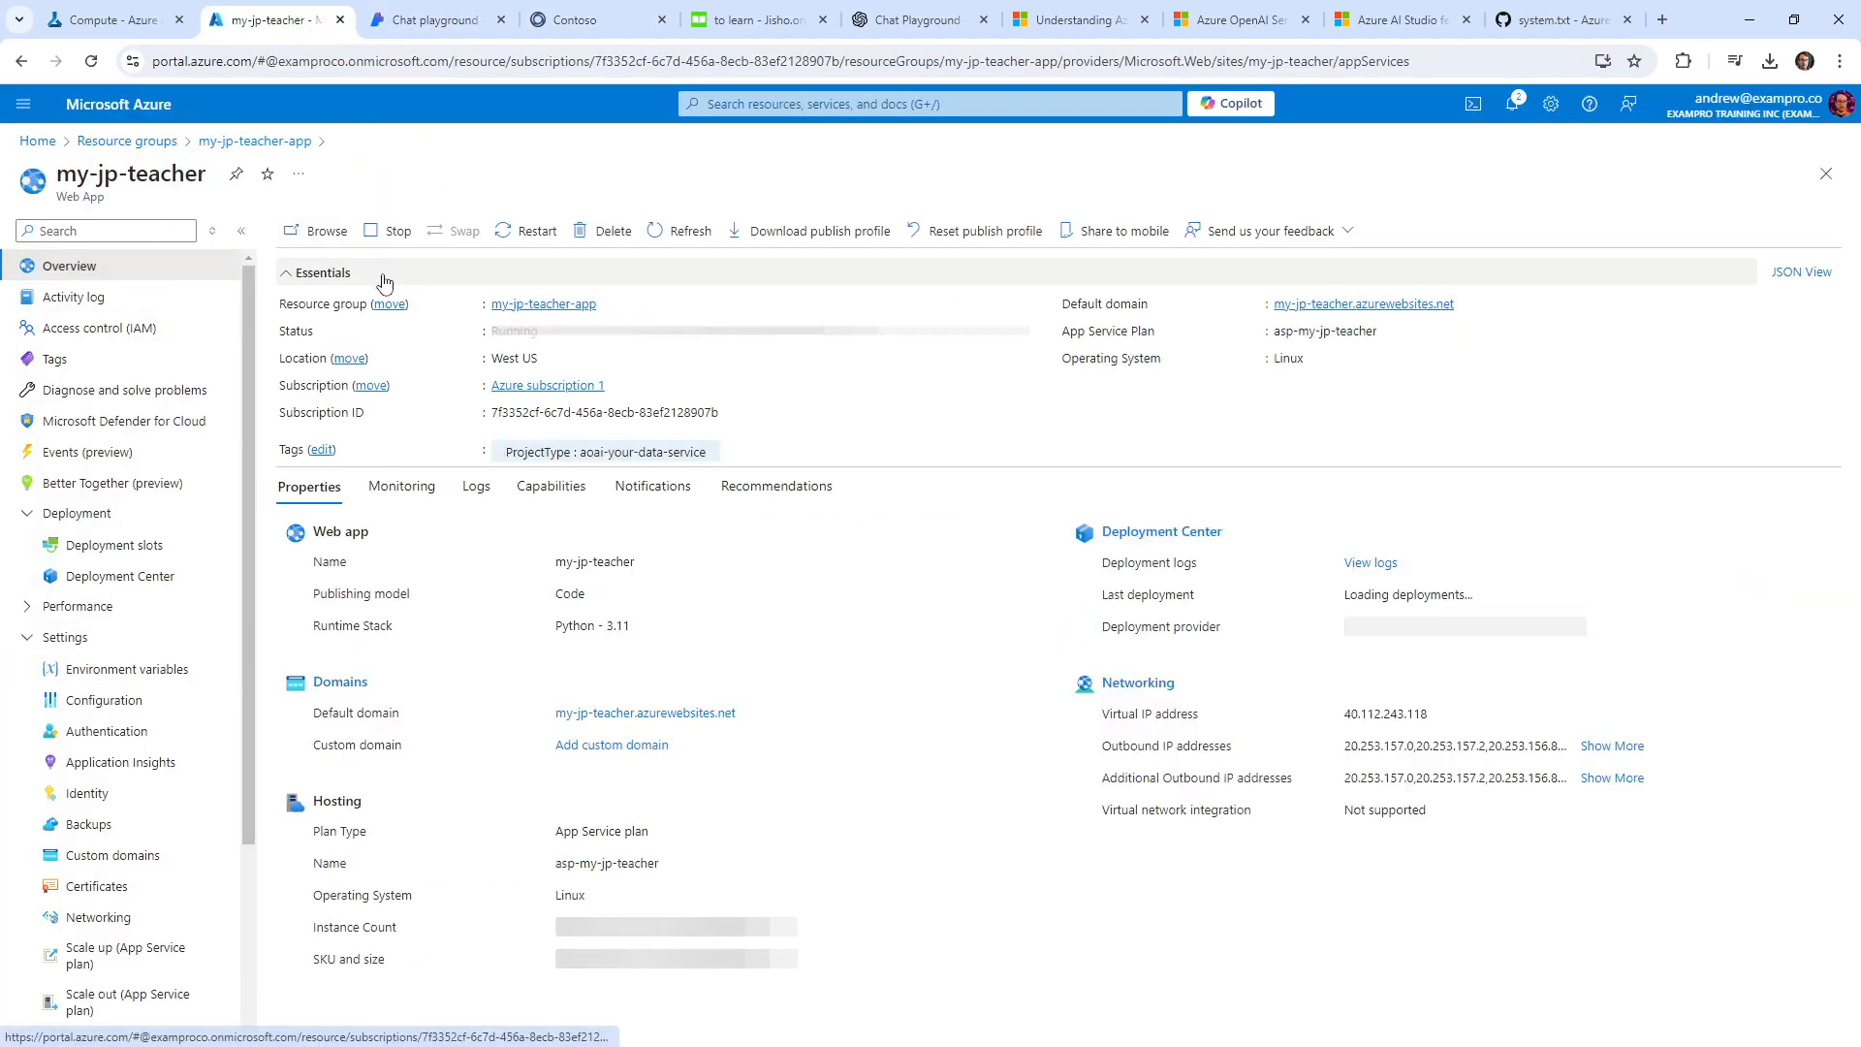
left_click(526, 231)
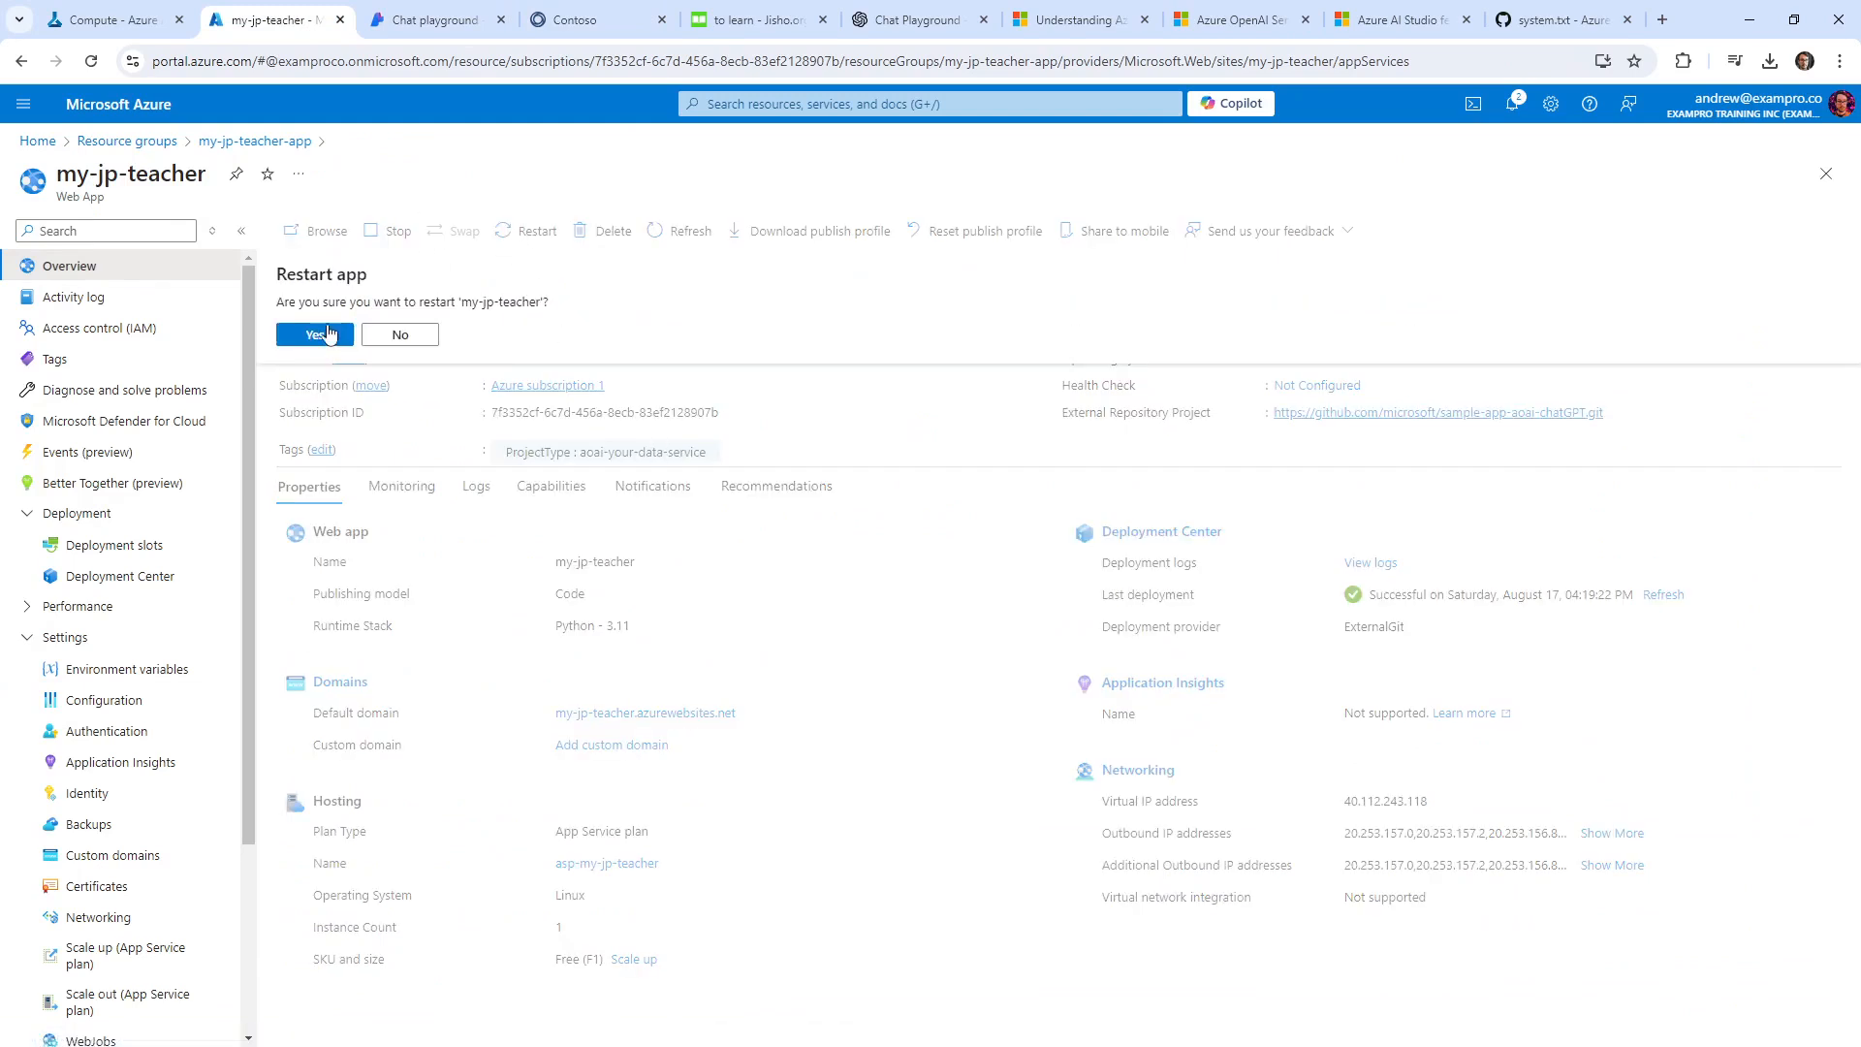
left_click(328, 333)
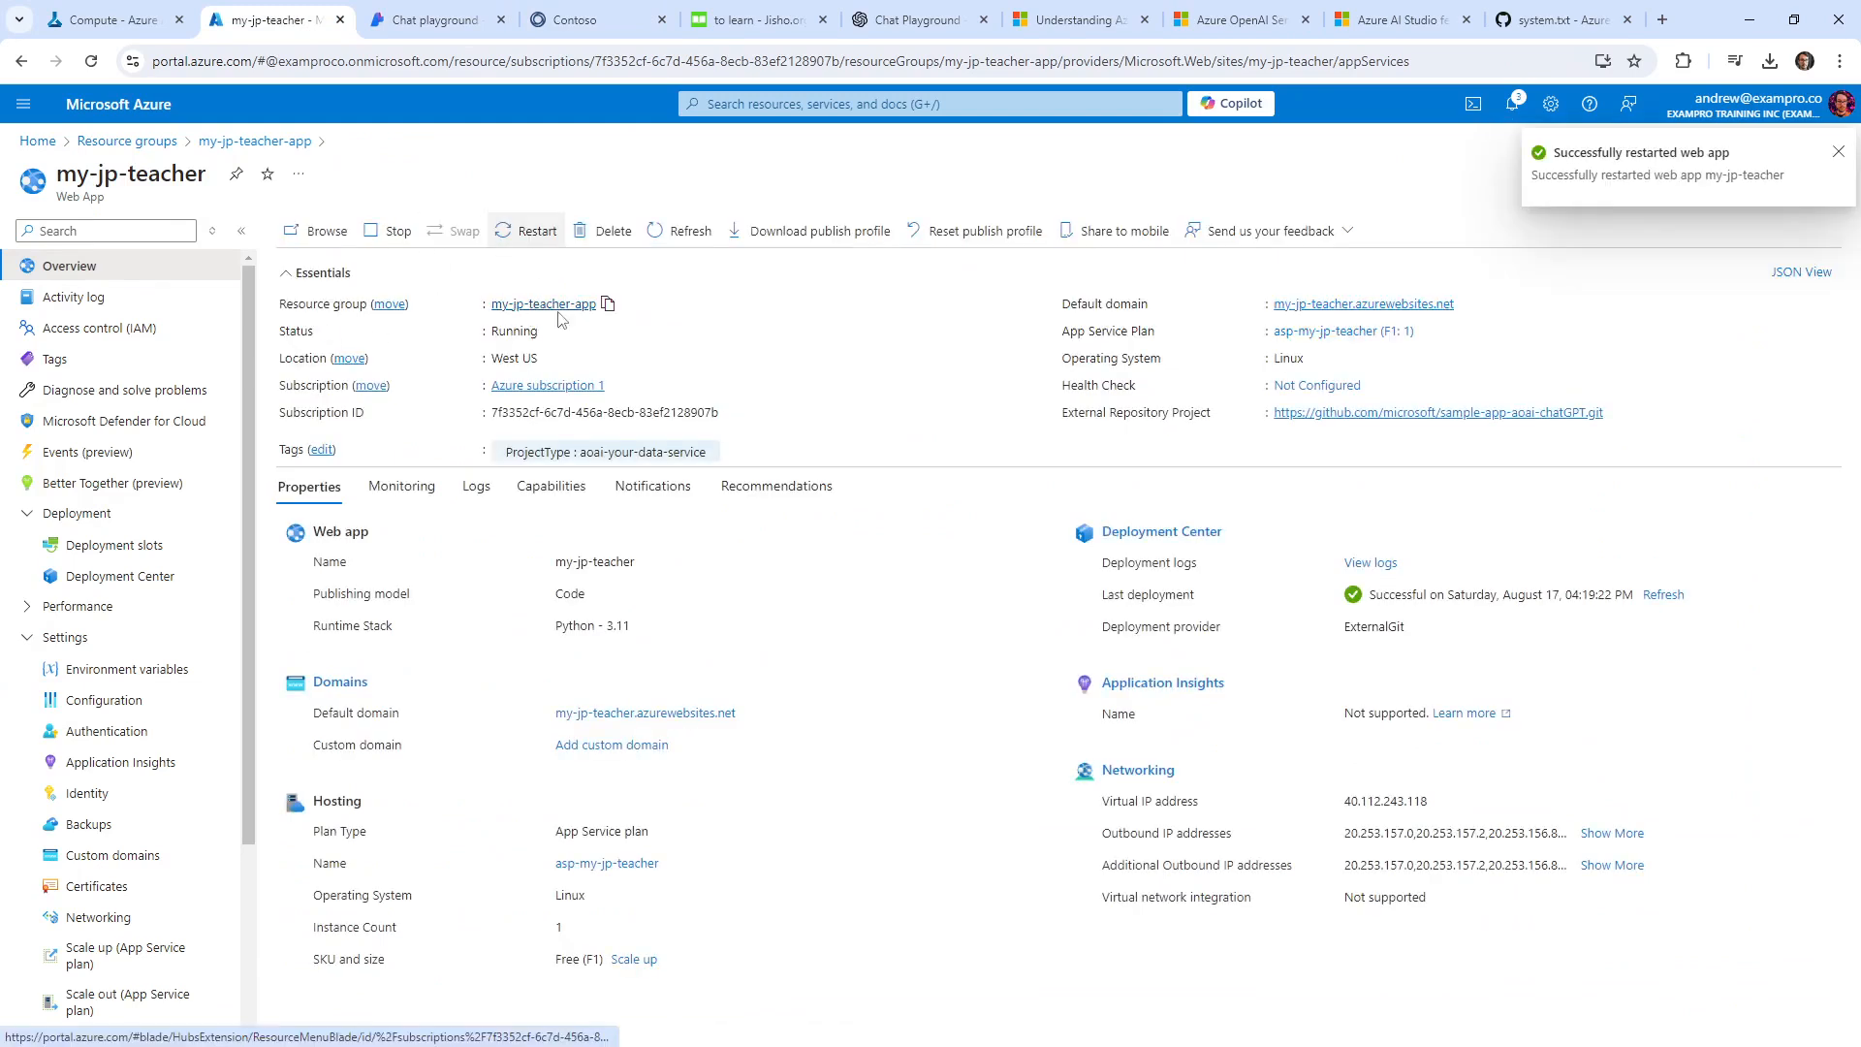
Reload the deployed web app and send the chatbot the messages "Hello!" and "Sorry what?".
left_click(589, 19)
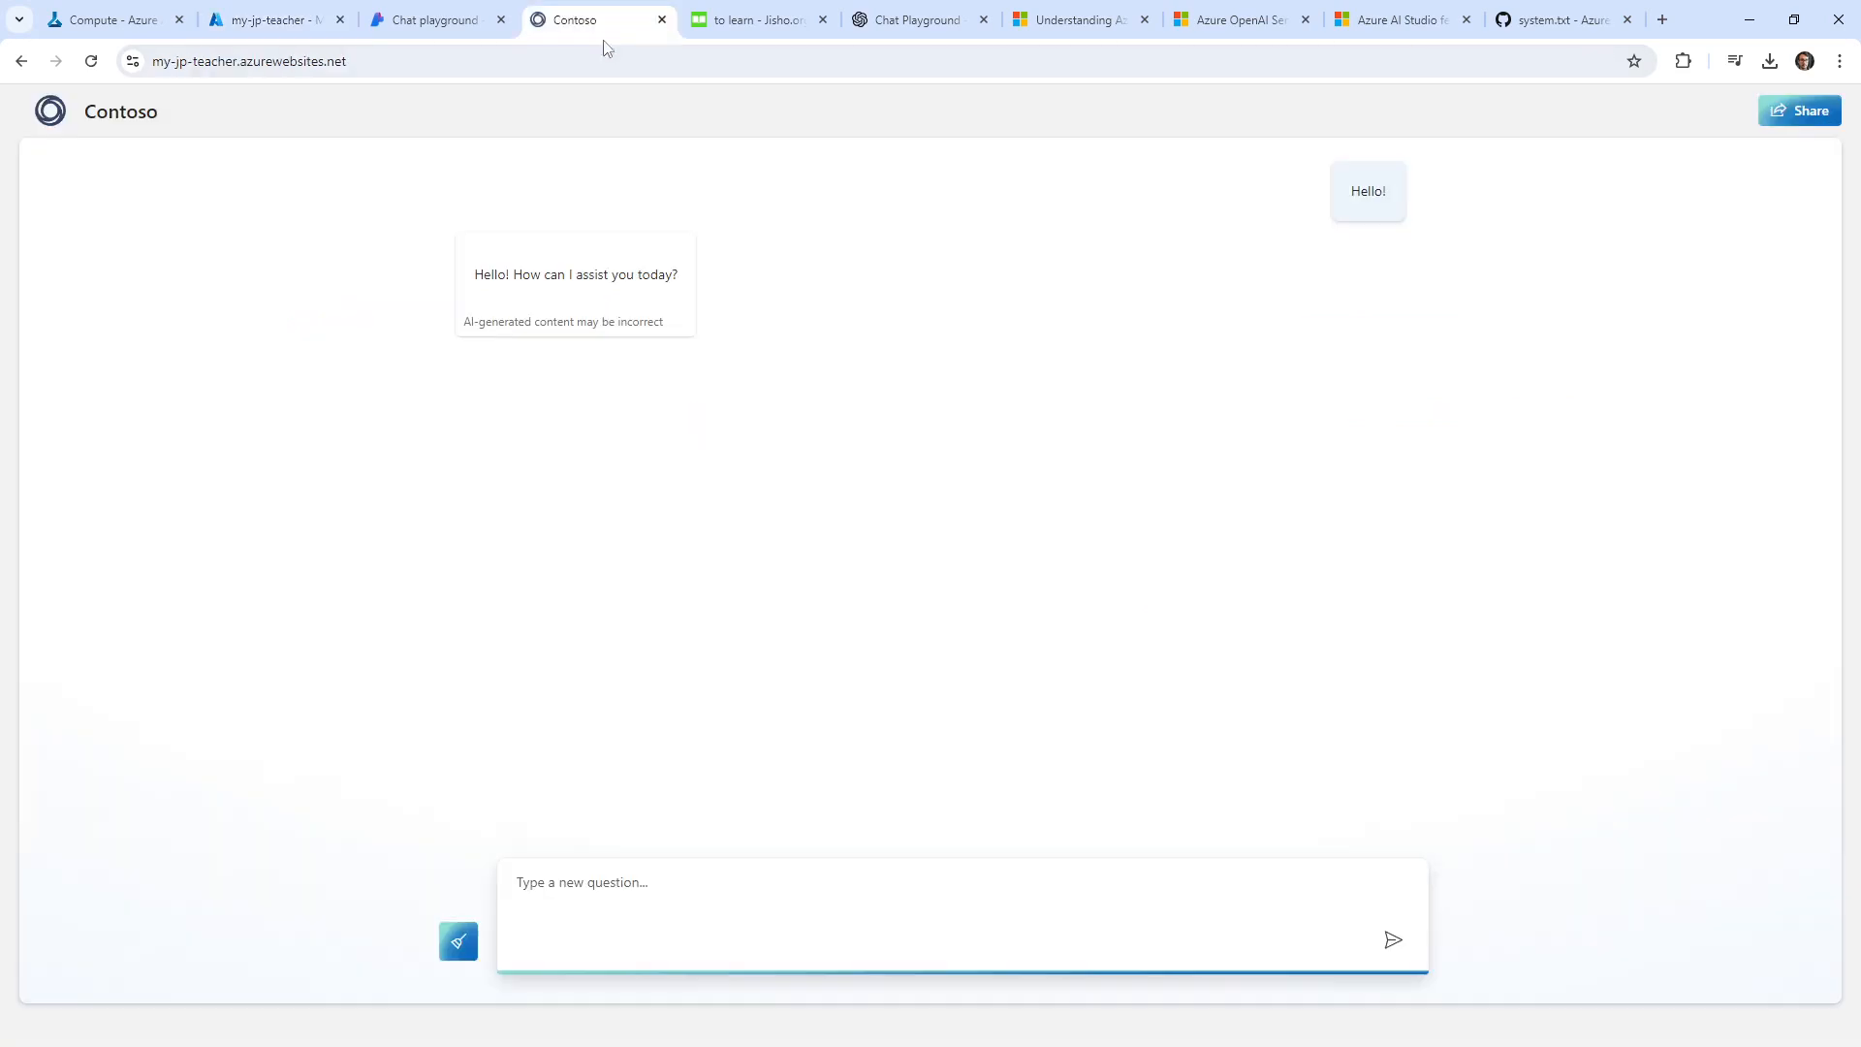
left_click(623, 61)
key("Return")
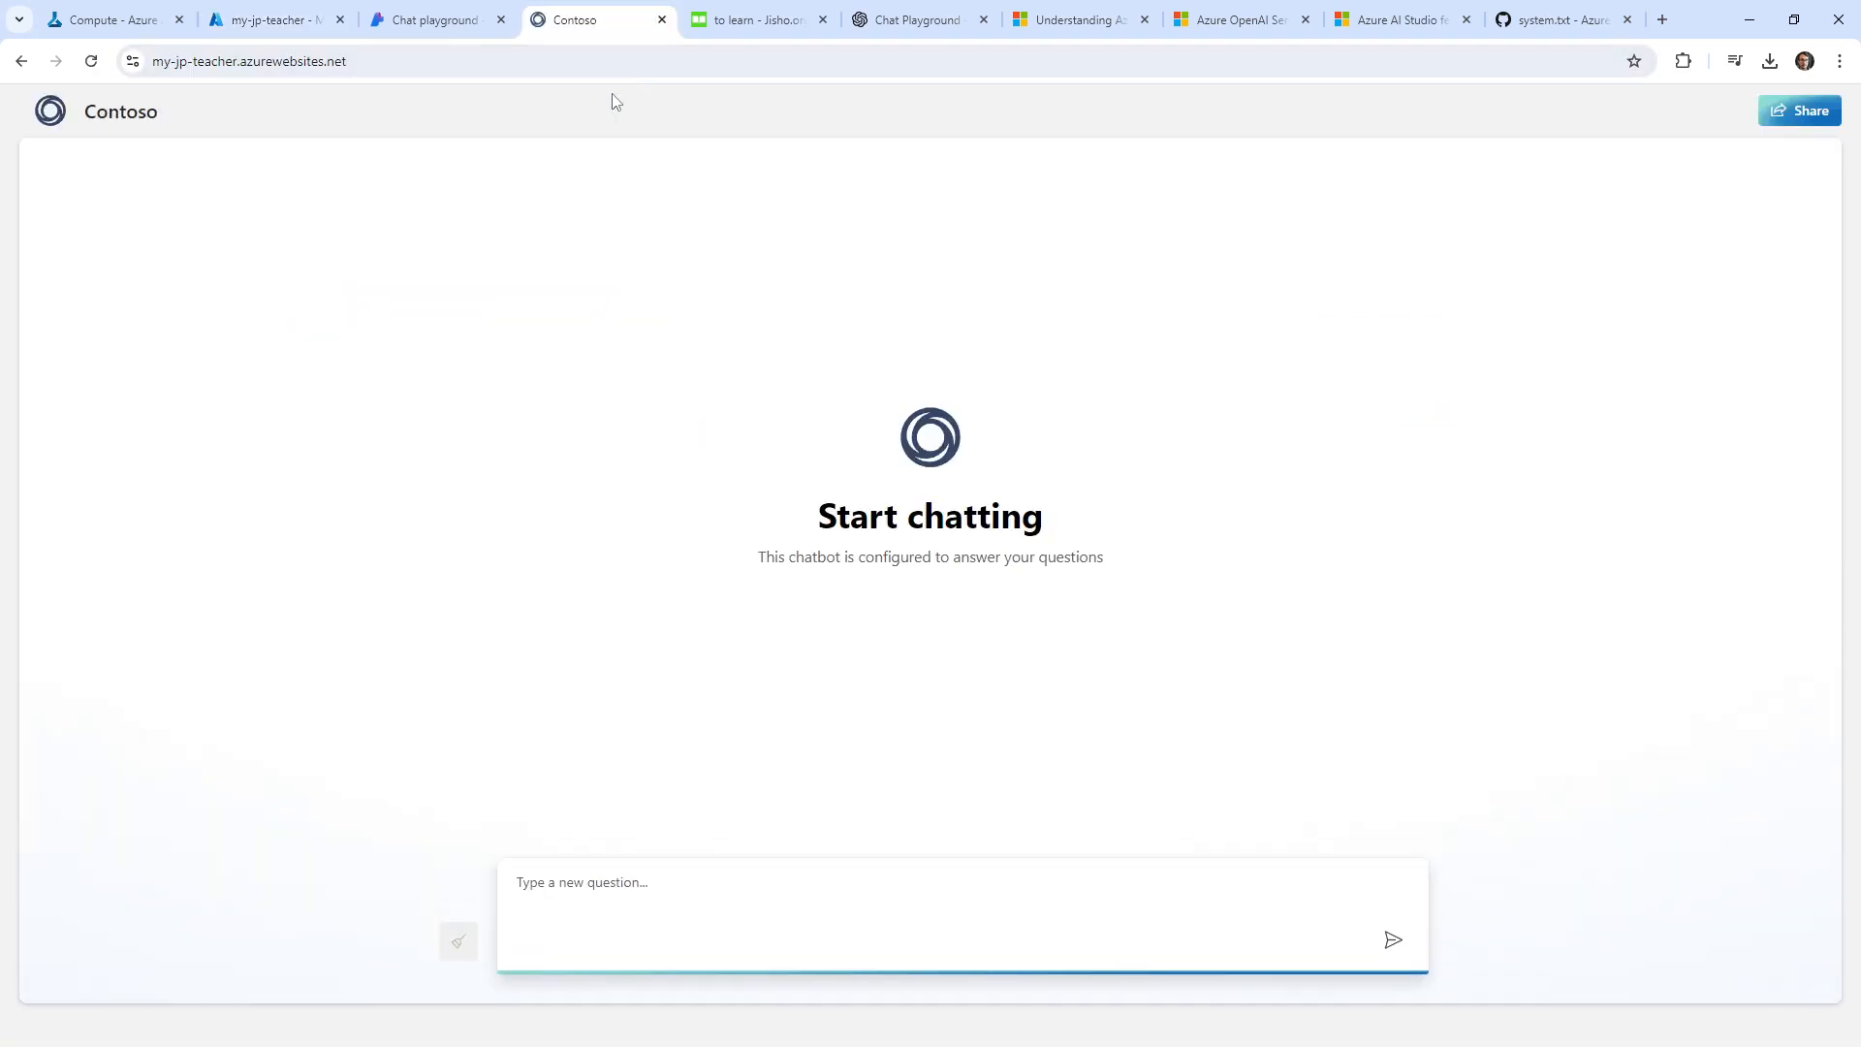
type("Hello!")
left_click(1397, 947)
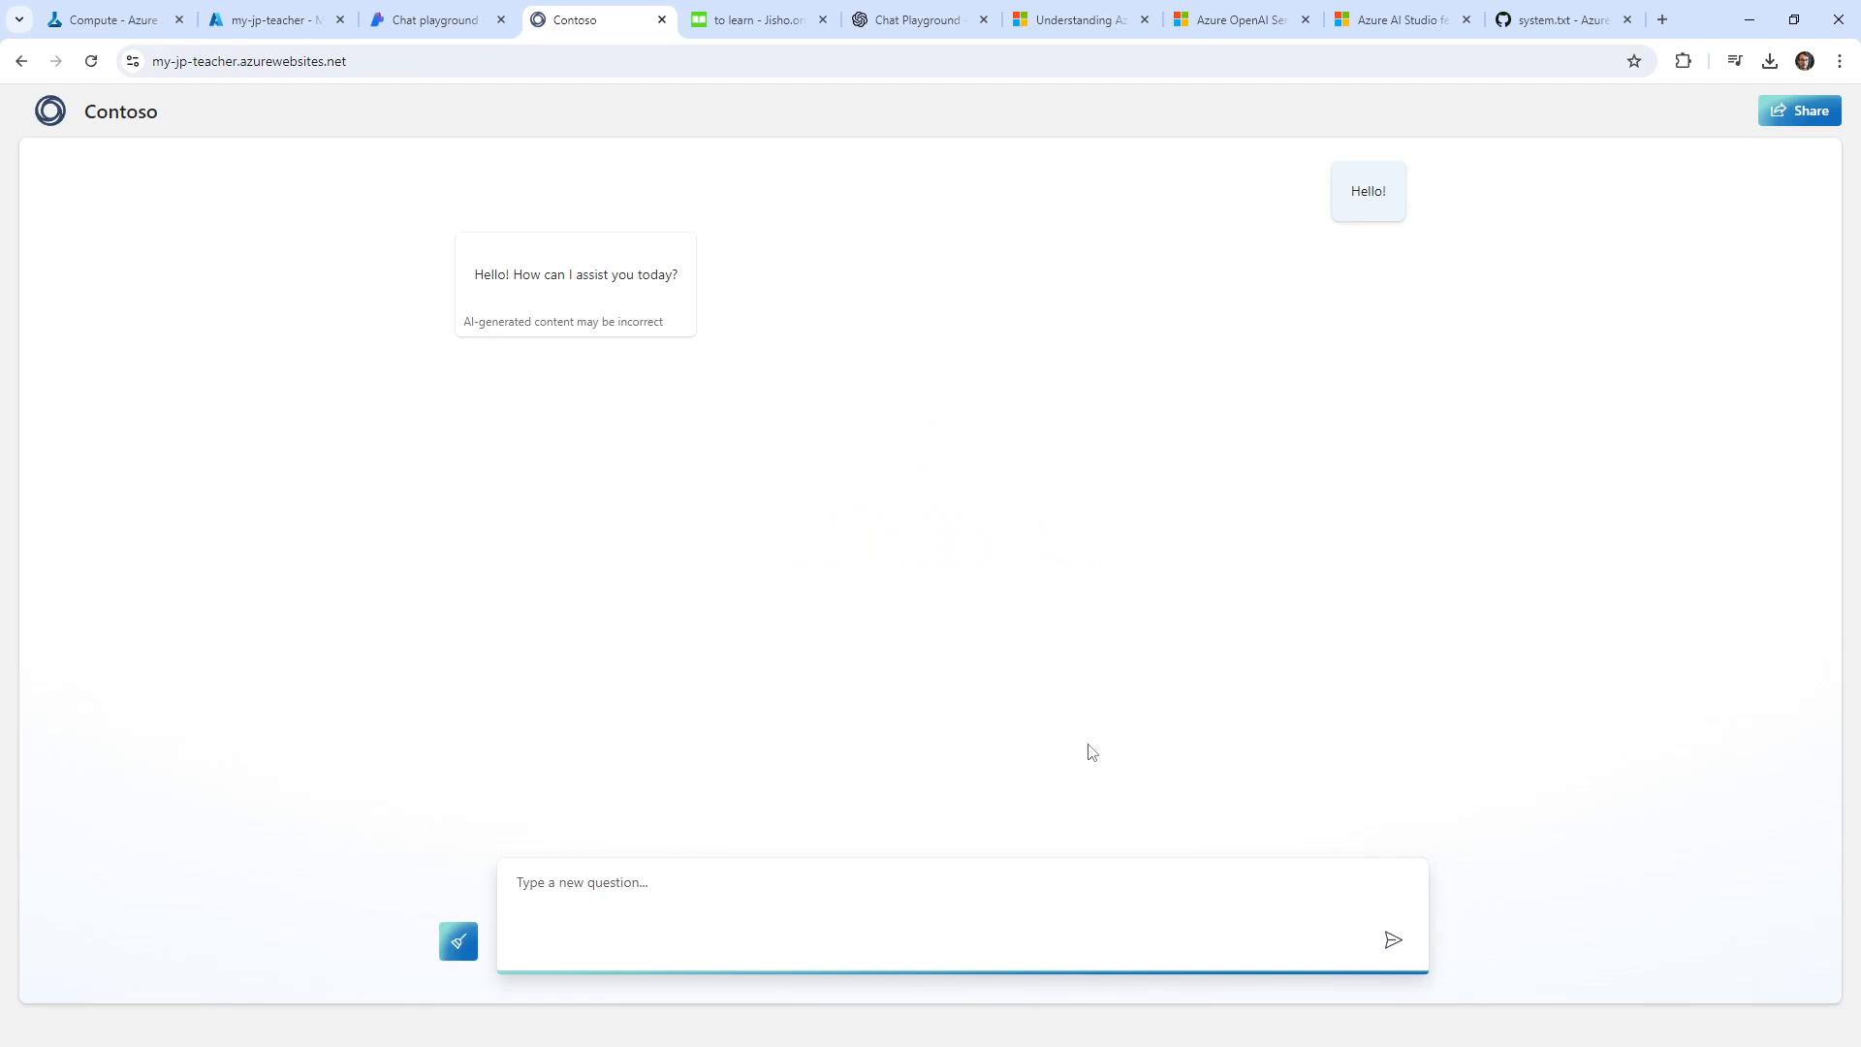
type("s")
left_click(1394, 941)
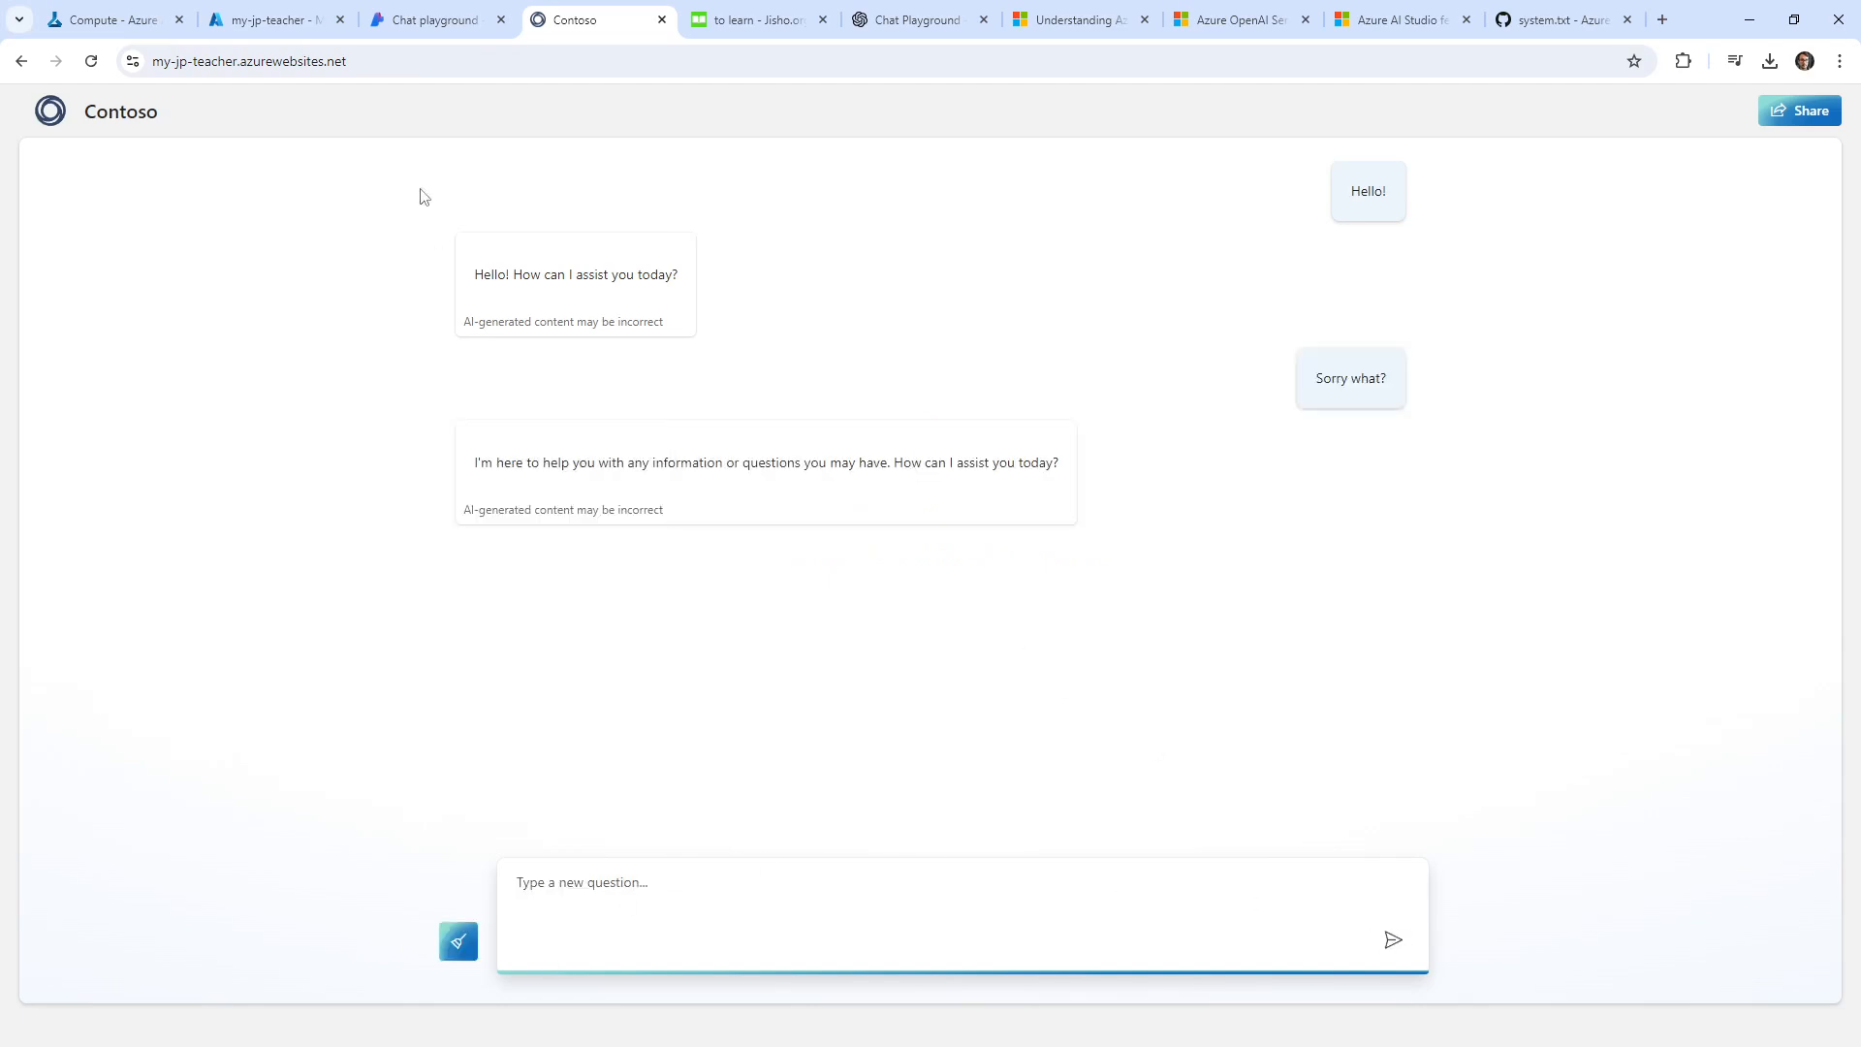
Search my-jp-teacher's environment variables in the Azure portal for "system" and reveal the value of AZURE_OPENAI_SYSTEM_MESSAGE.
left_click(437, 22)
left_click(293, 27)
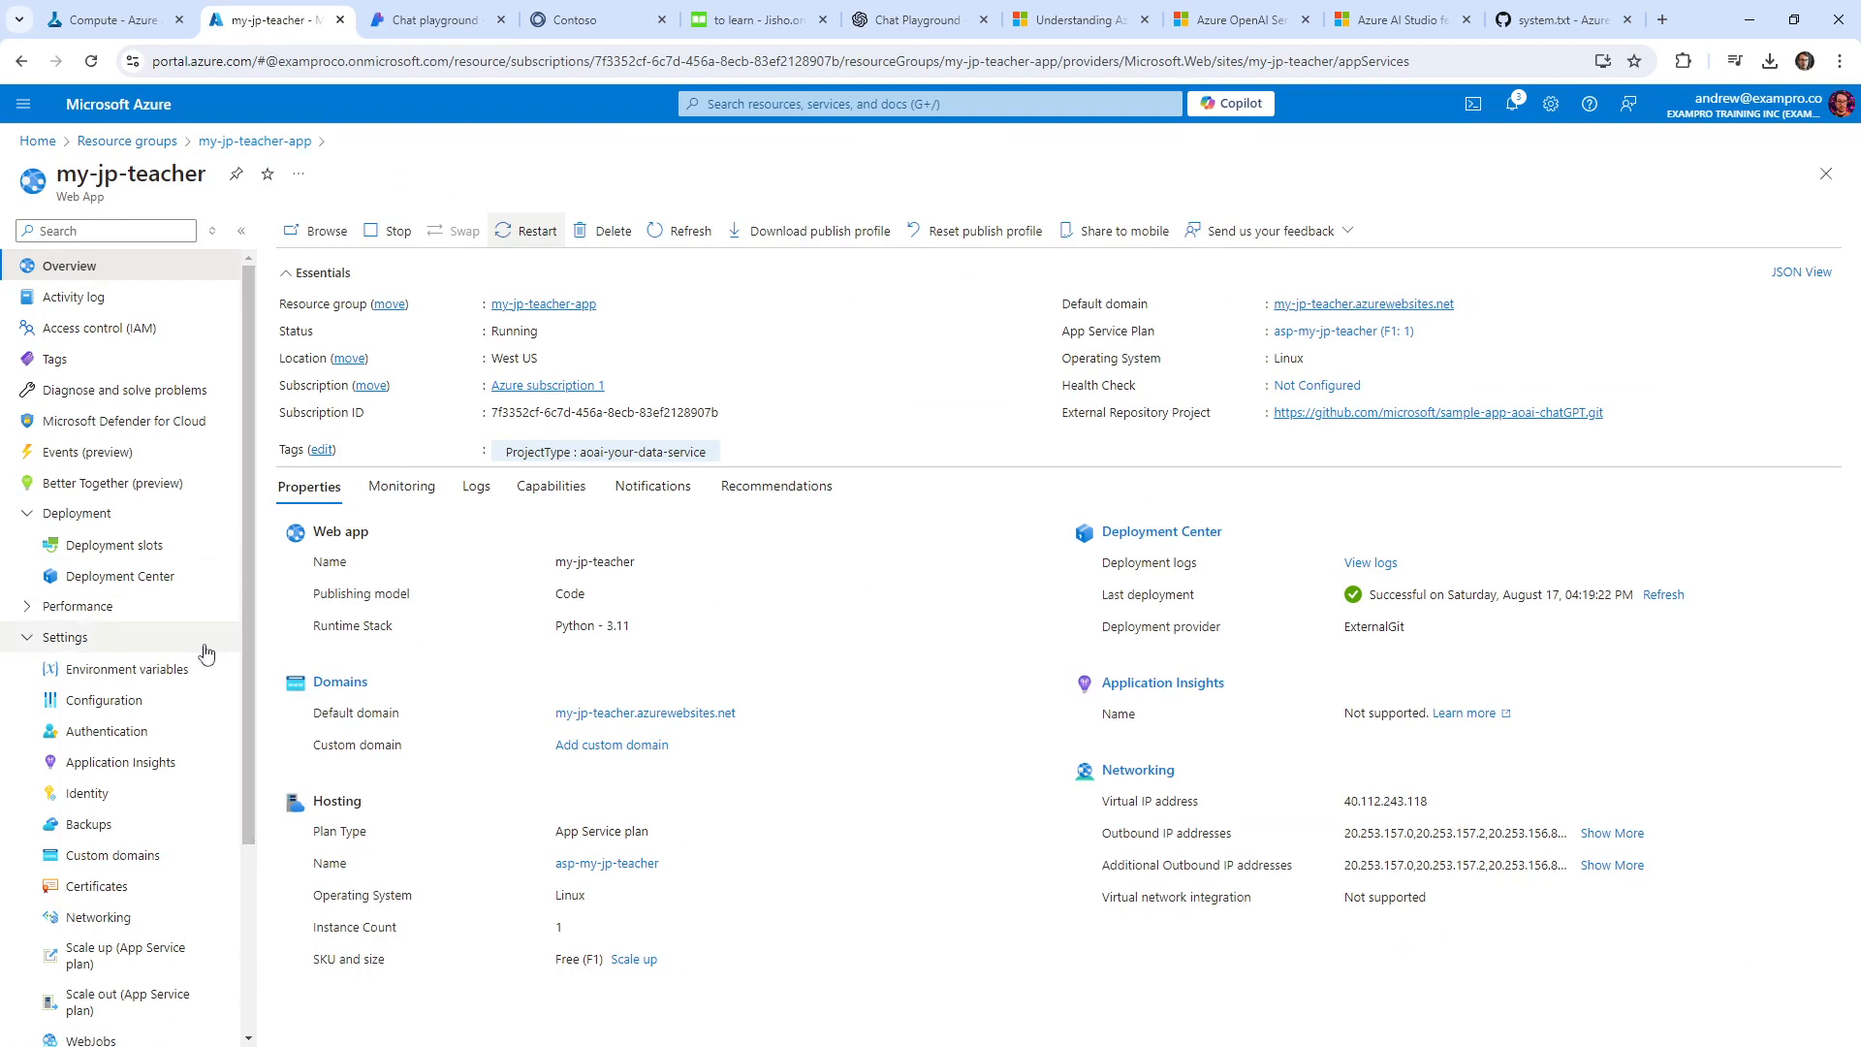
left_click(185, 669)
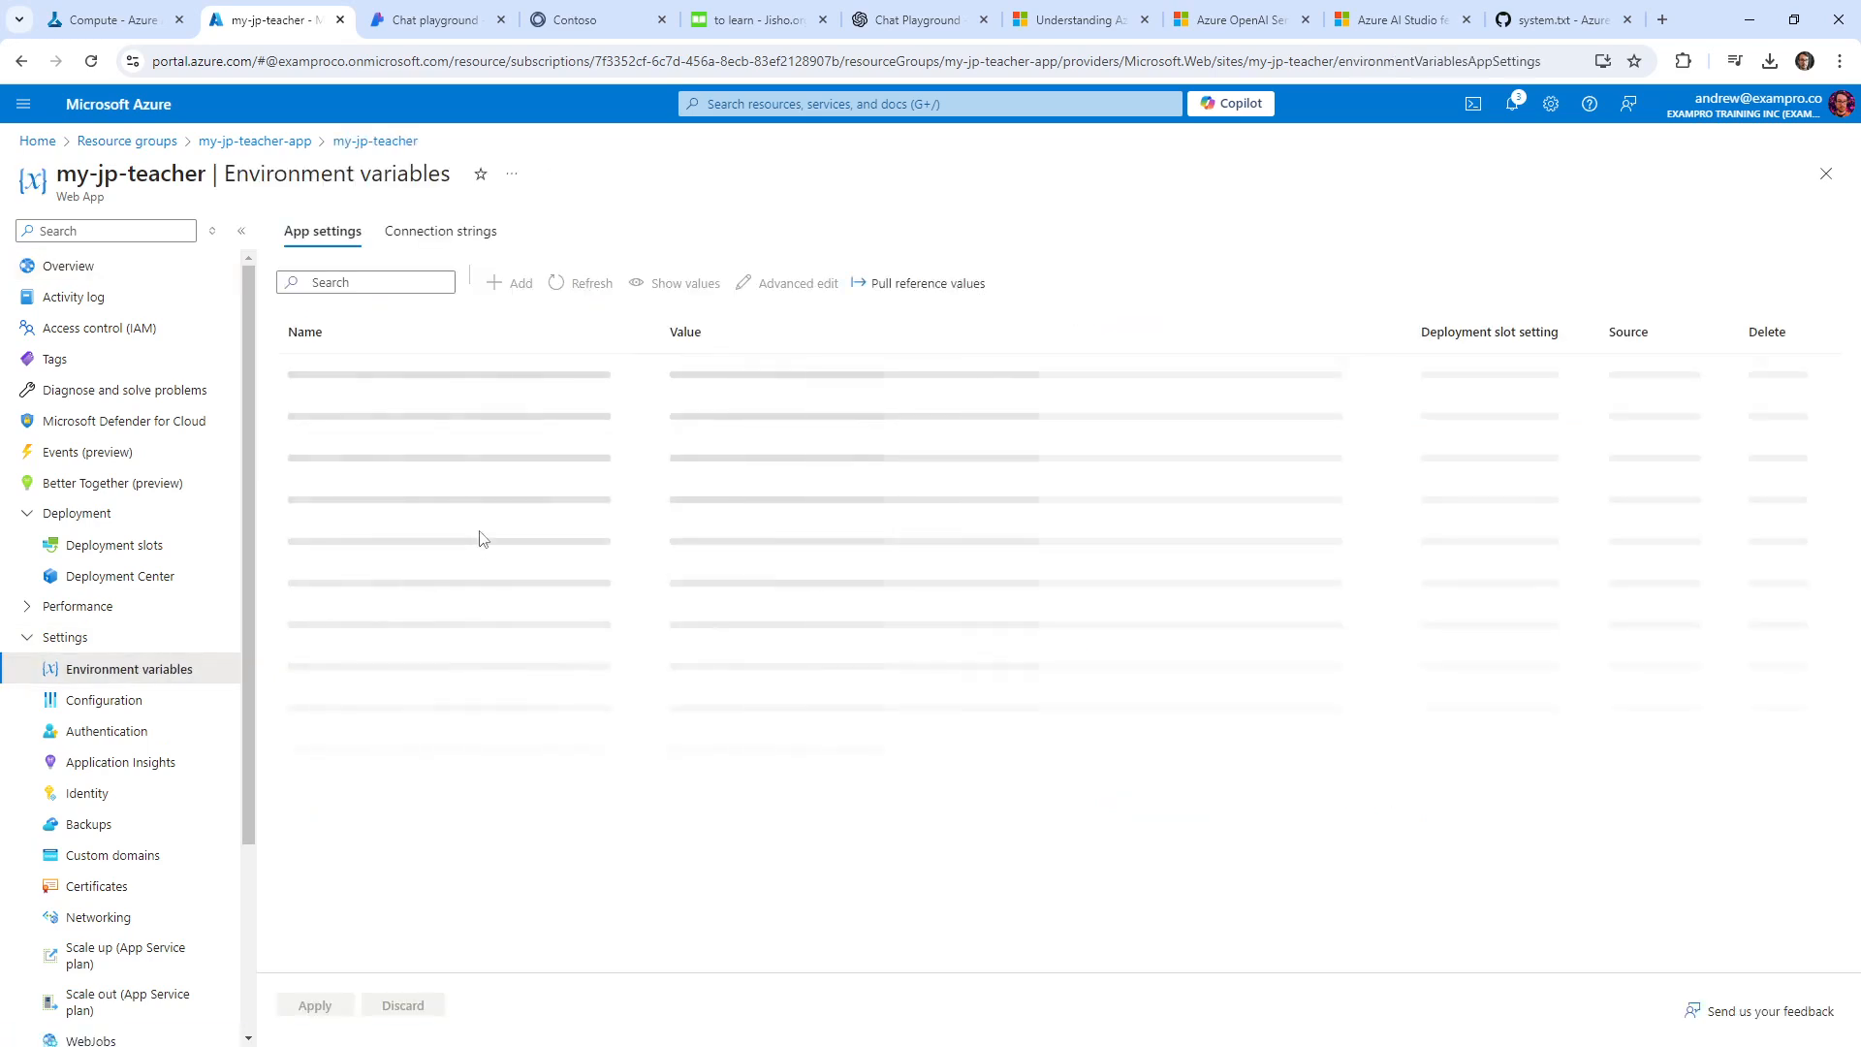
scroll(480, 477, "down", 15)
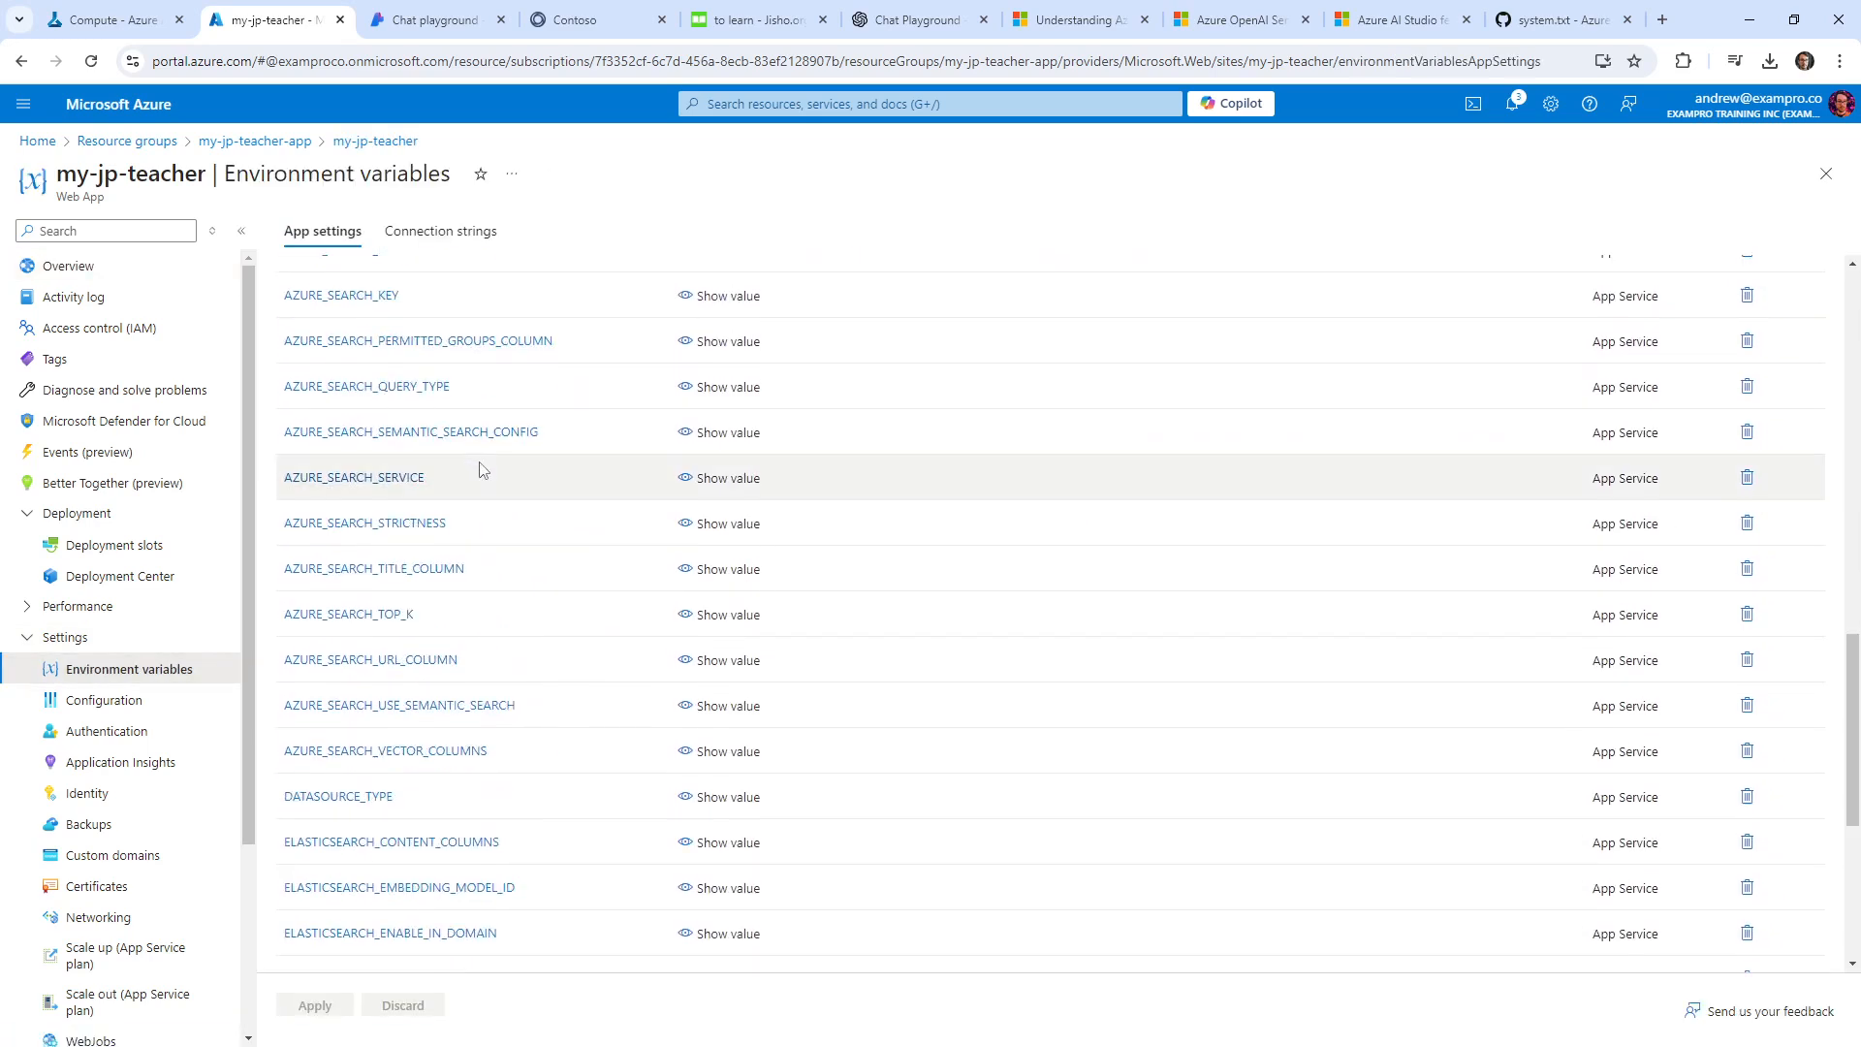
key("ctrl+f")
type("system")
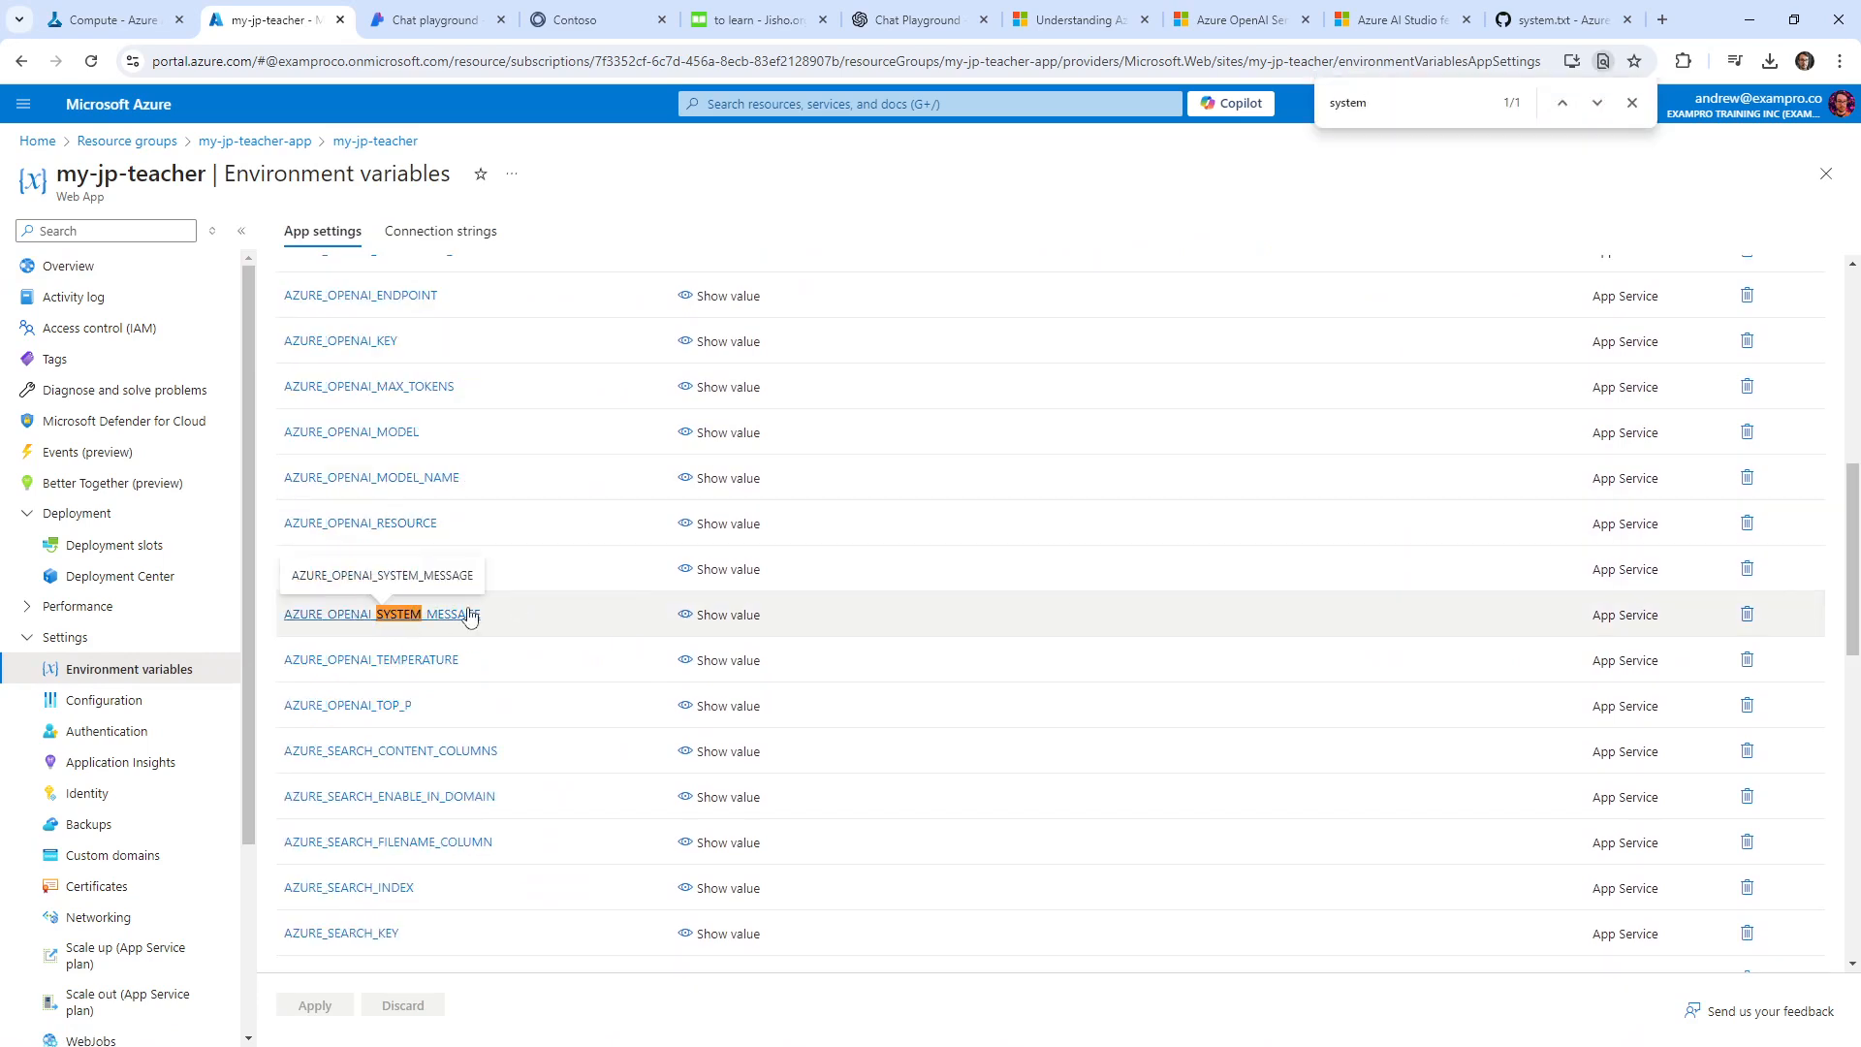
left_click(702, 615)
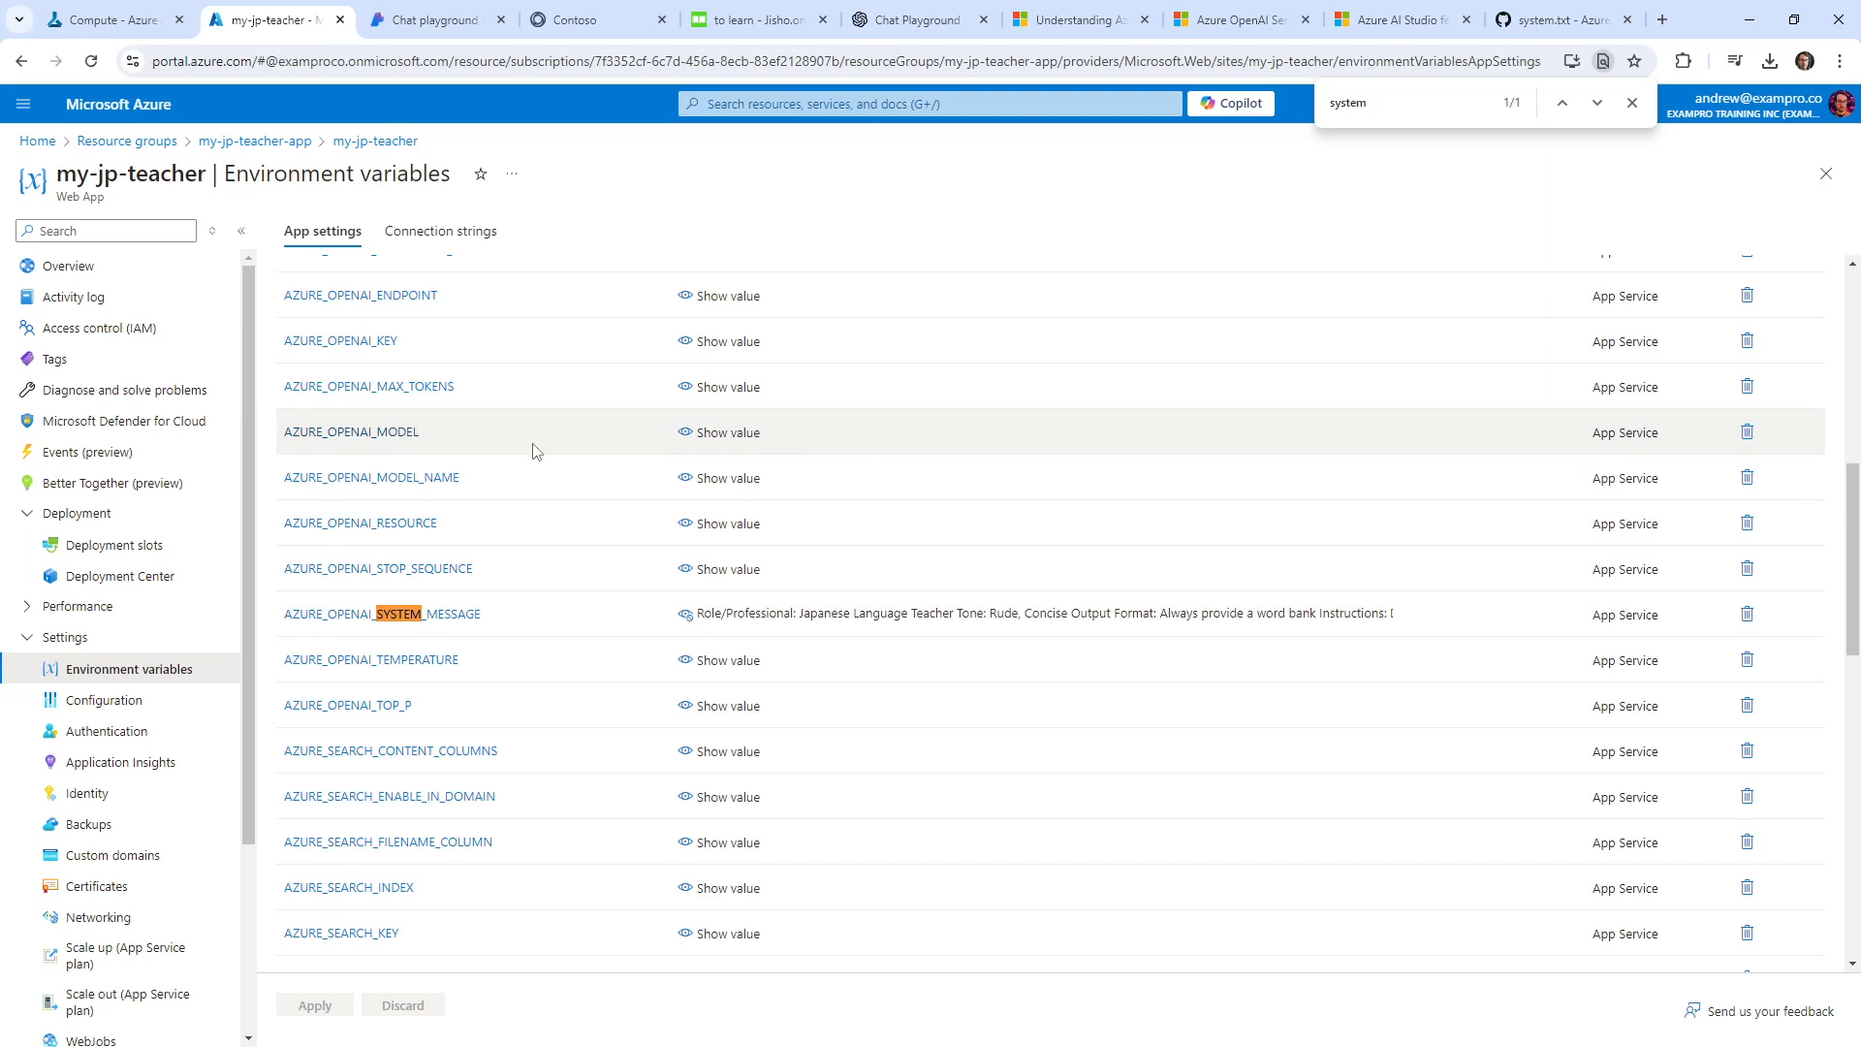
Look through the app settings below AZURE_OPENAI_SYSTEM_MESSAGE to the end of the list and return to the AZURE_OPENAI entries.
scroll(552, 632, "down", 1)
scroll(563, 640, "down", 2)
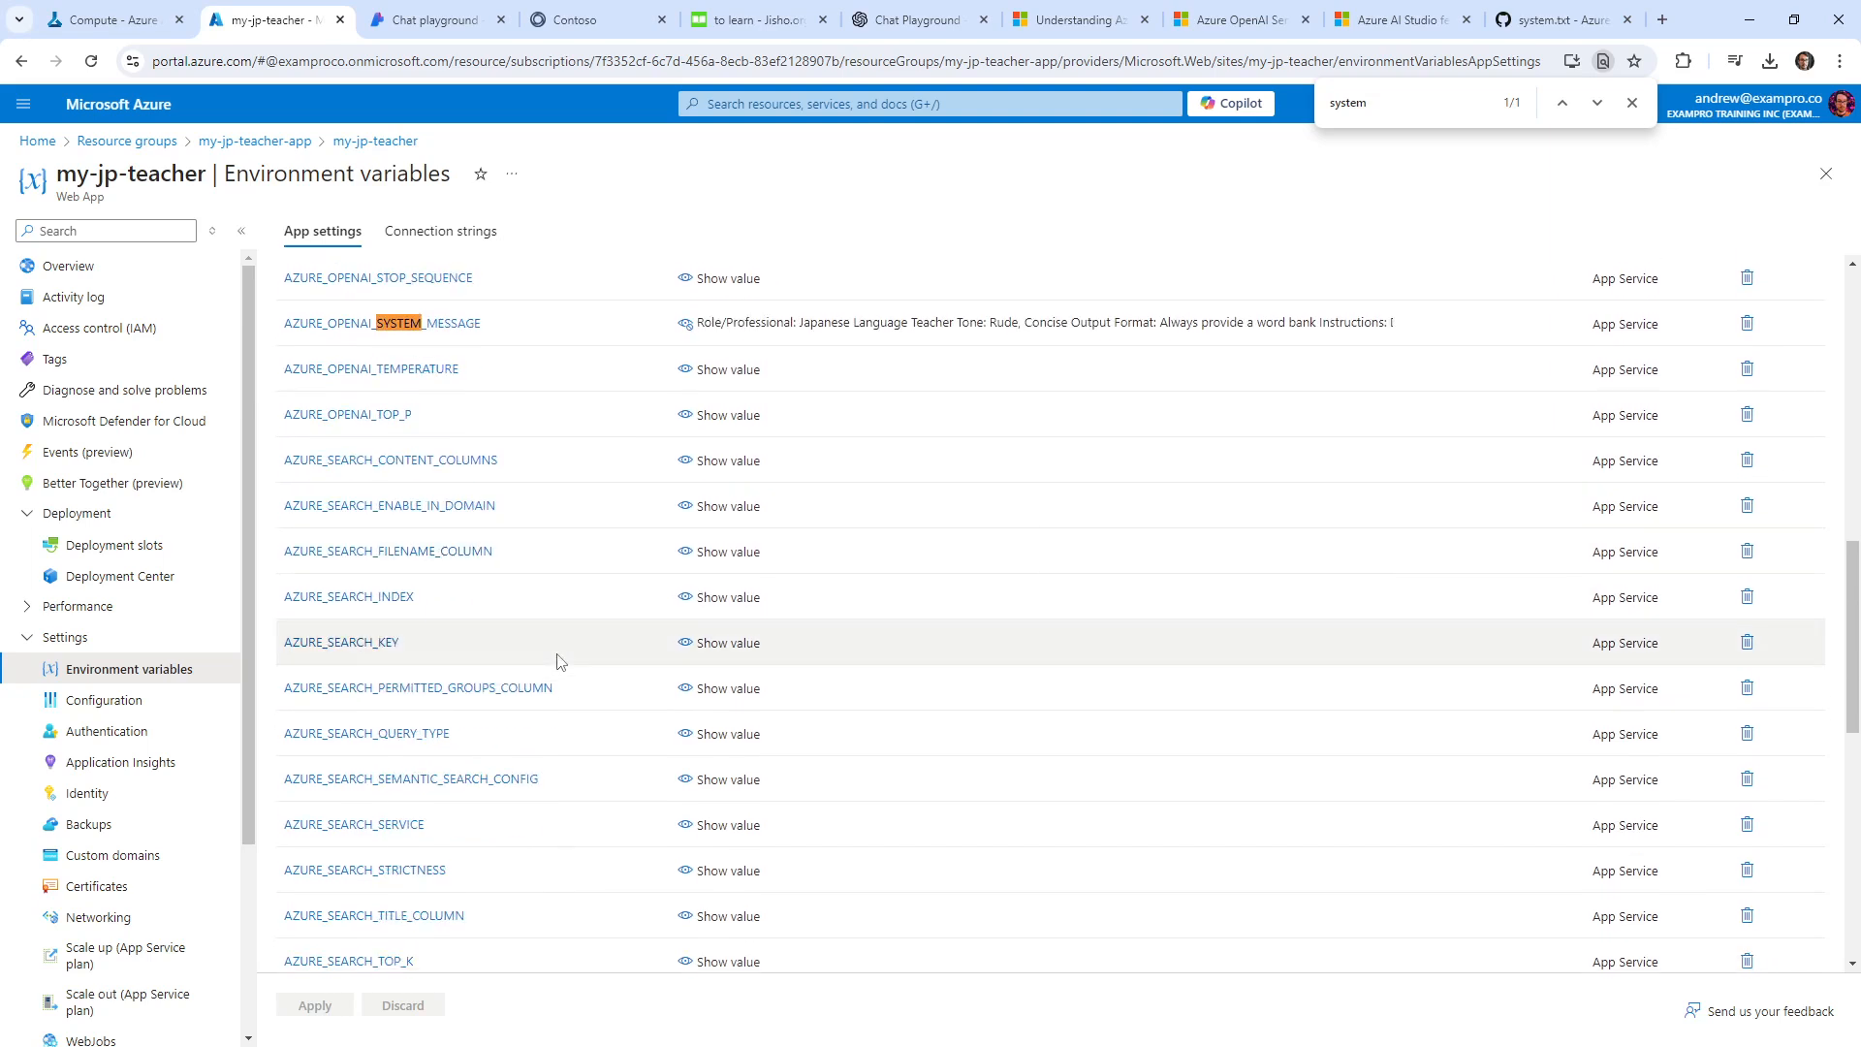
scroll(578, 638, "down", 6)
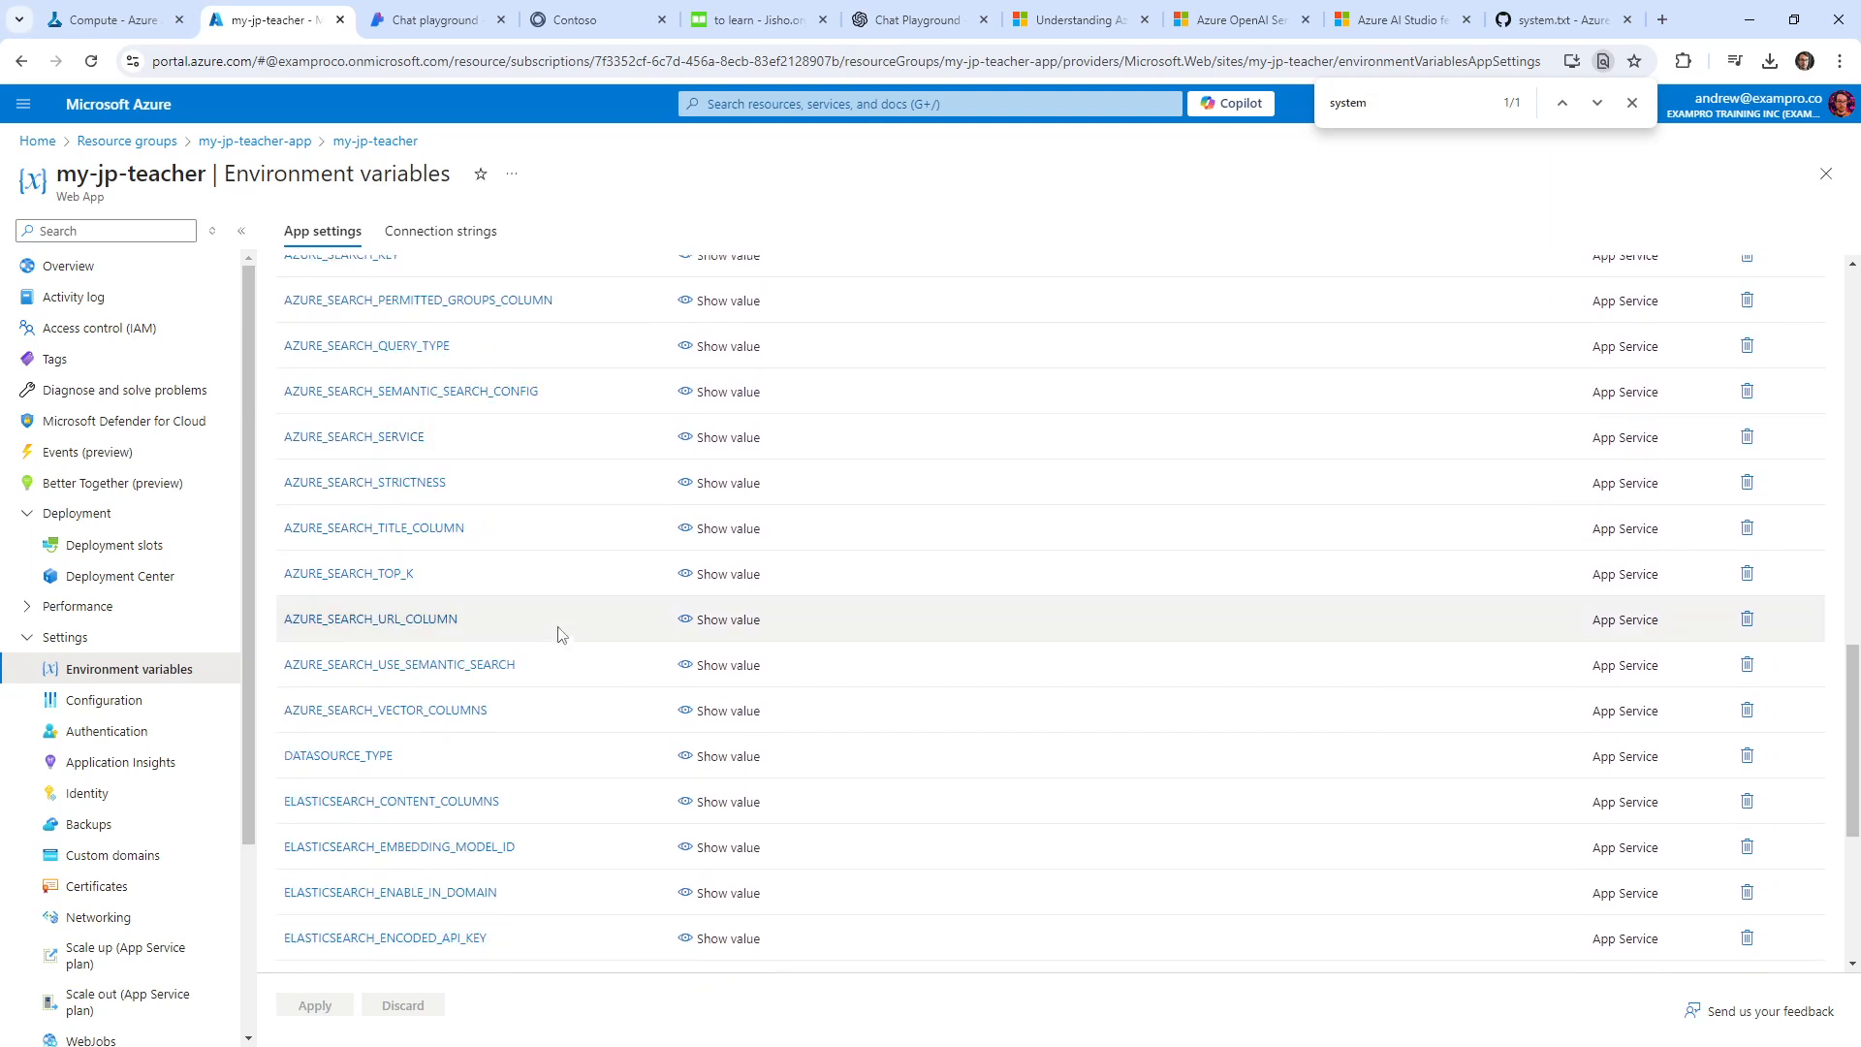
scroll(573, 633, "down", 3)
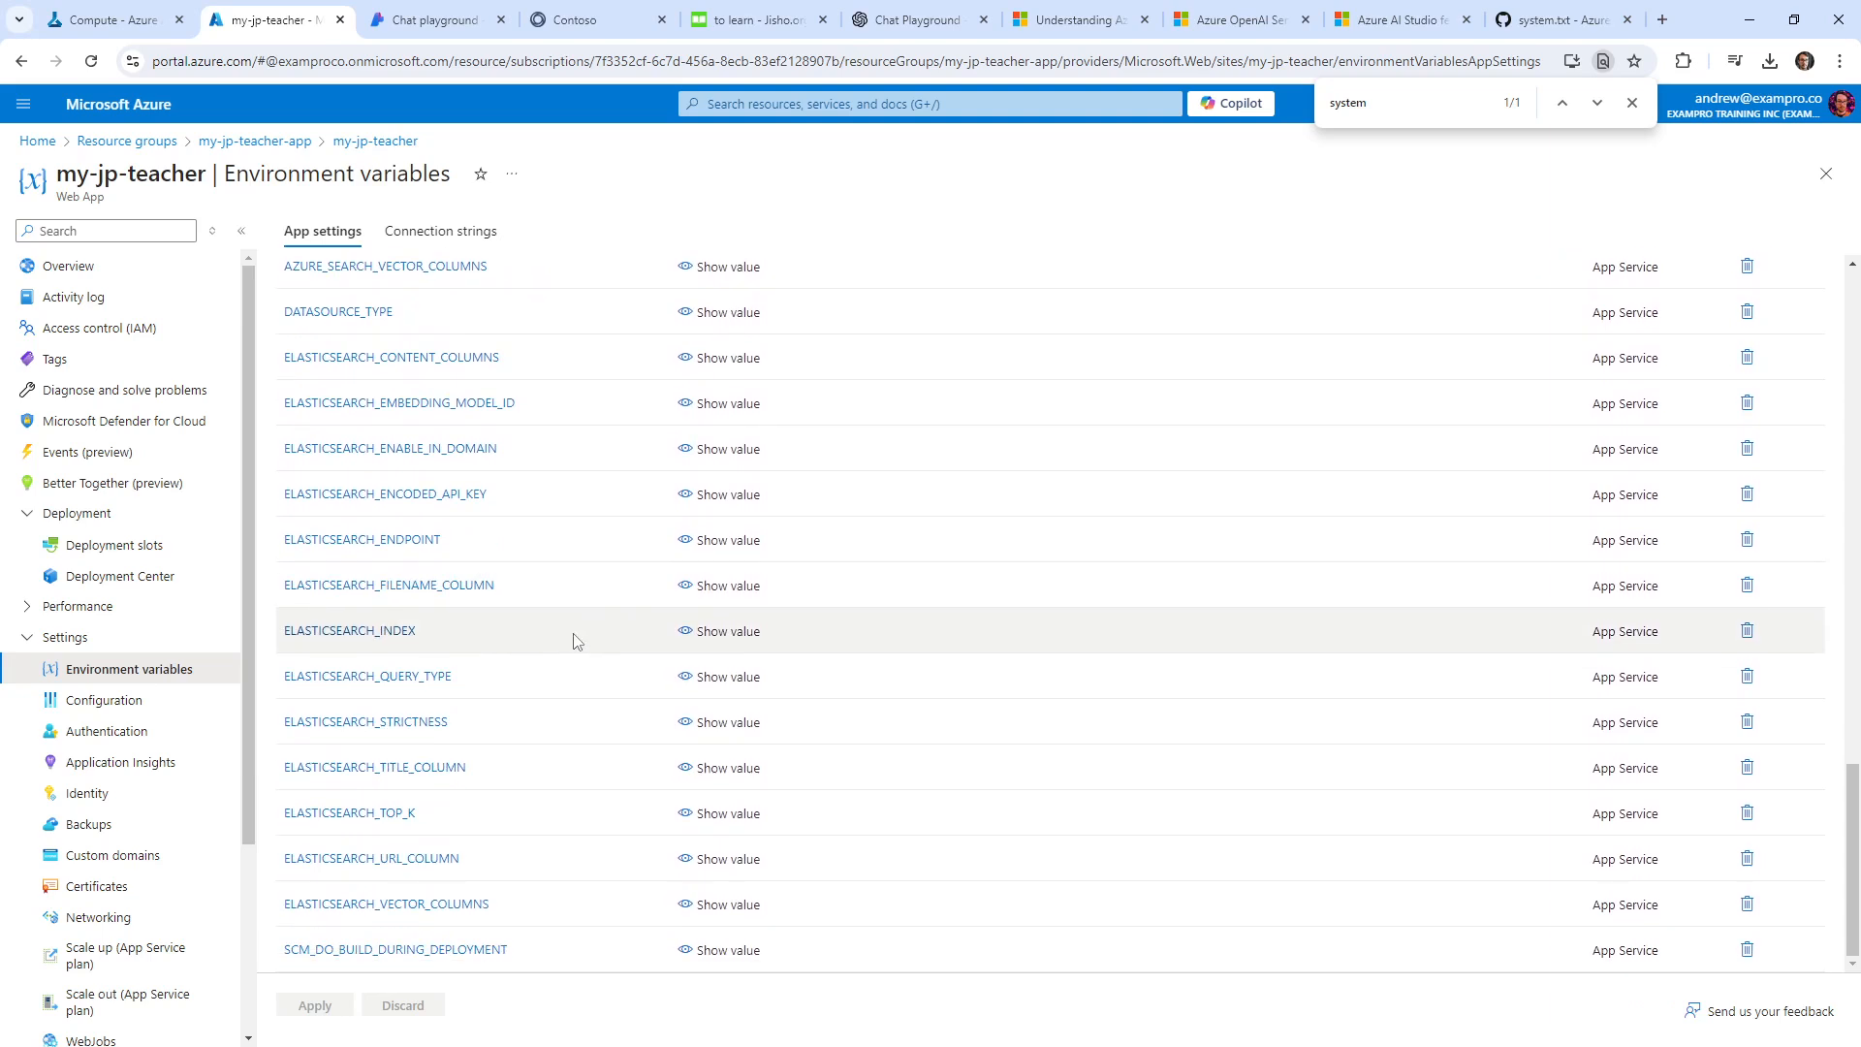
scroll(572, 650, "up", 10)
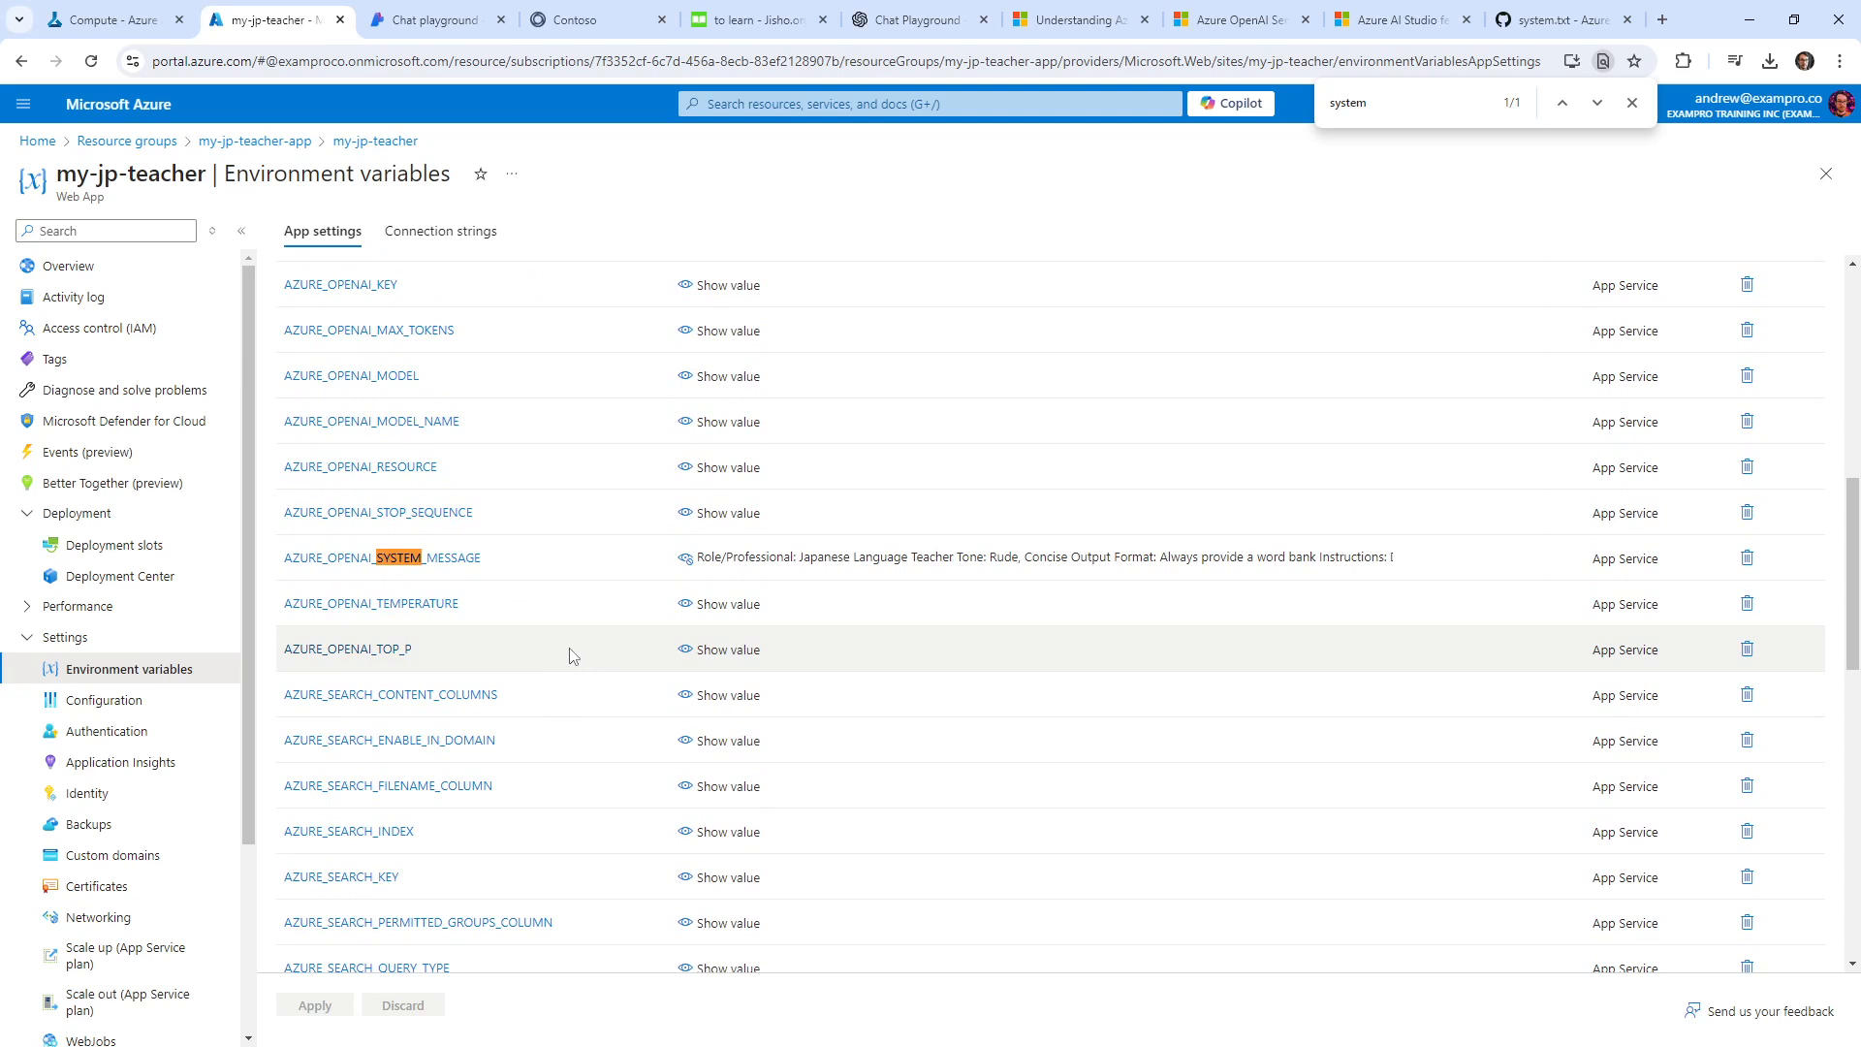
Look through the app settings above AZURE_OPENAI_SYSTEM_MESSAGE up to the start of the list and return to the AZURE_OPENAI entries.
scroll(558, 630, "up", 6)
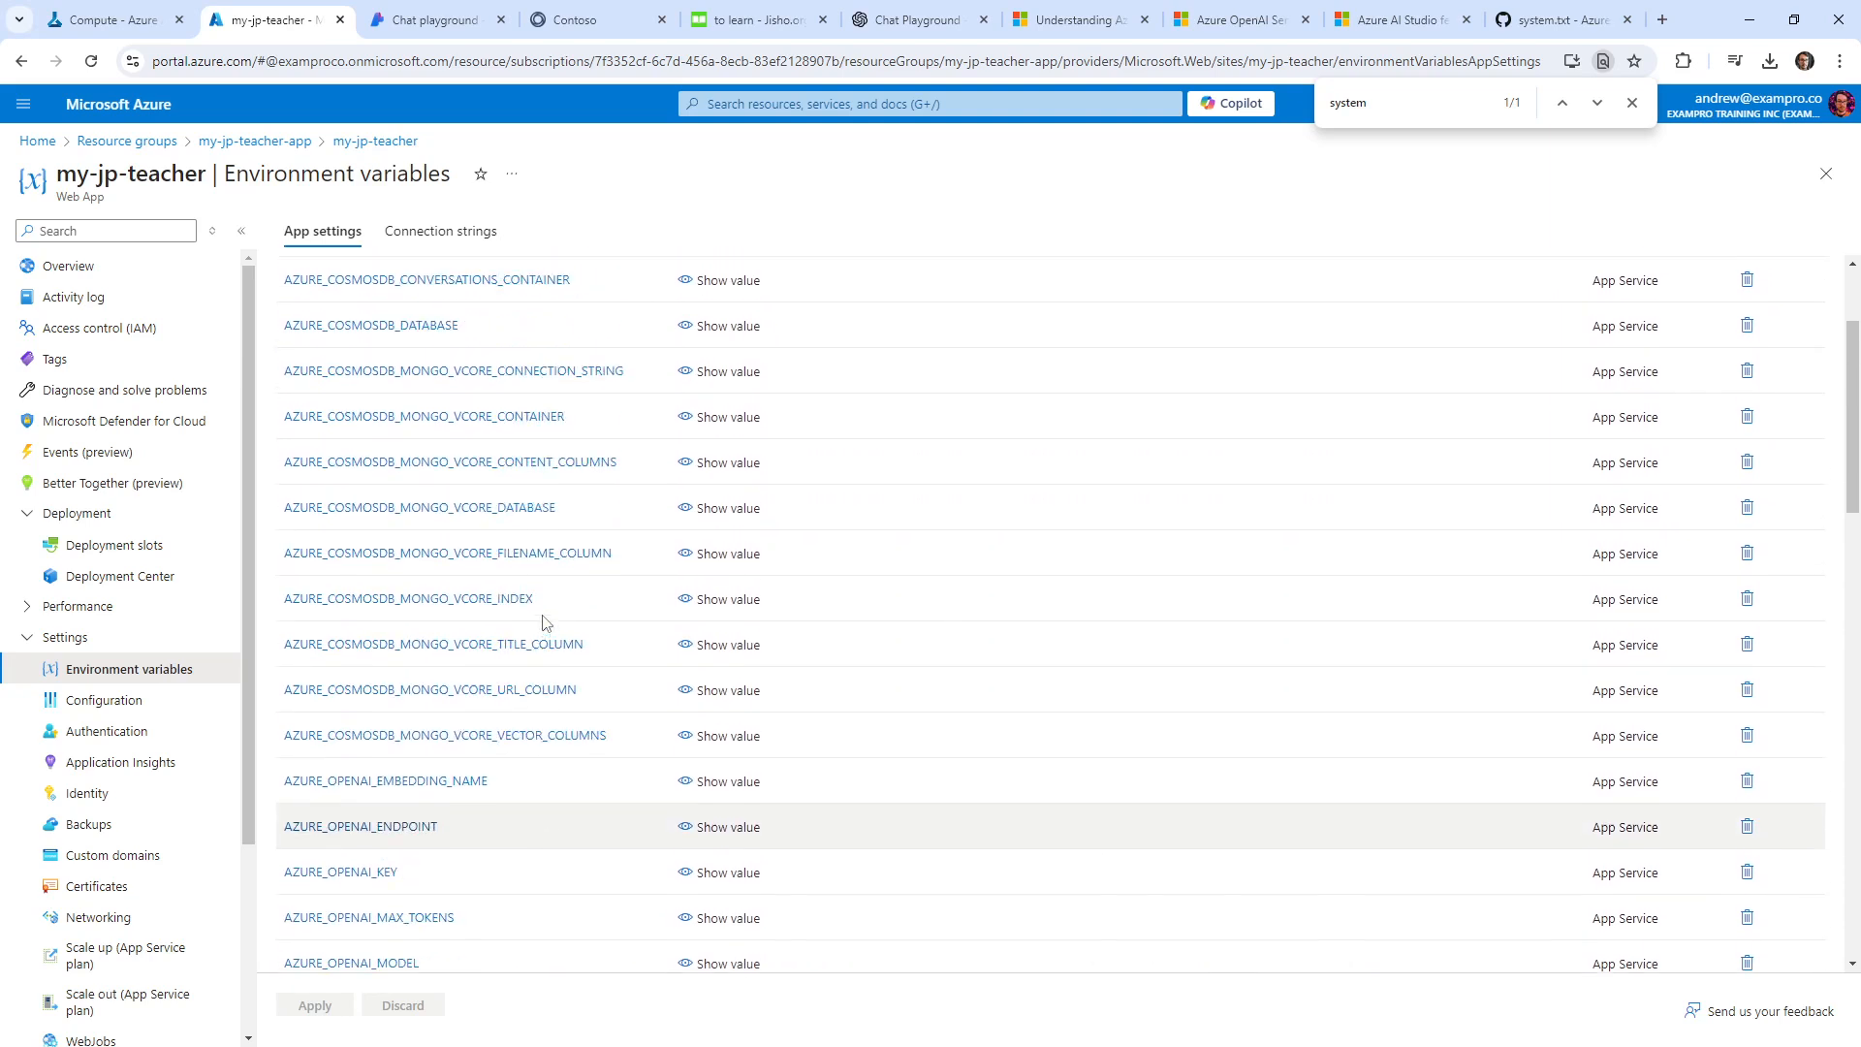
scroll(544, 623, "up", 3)
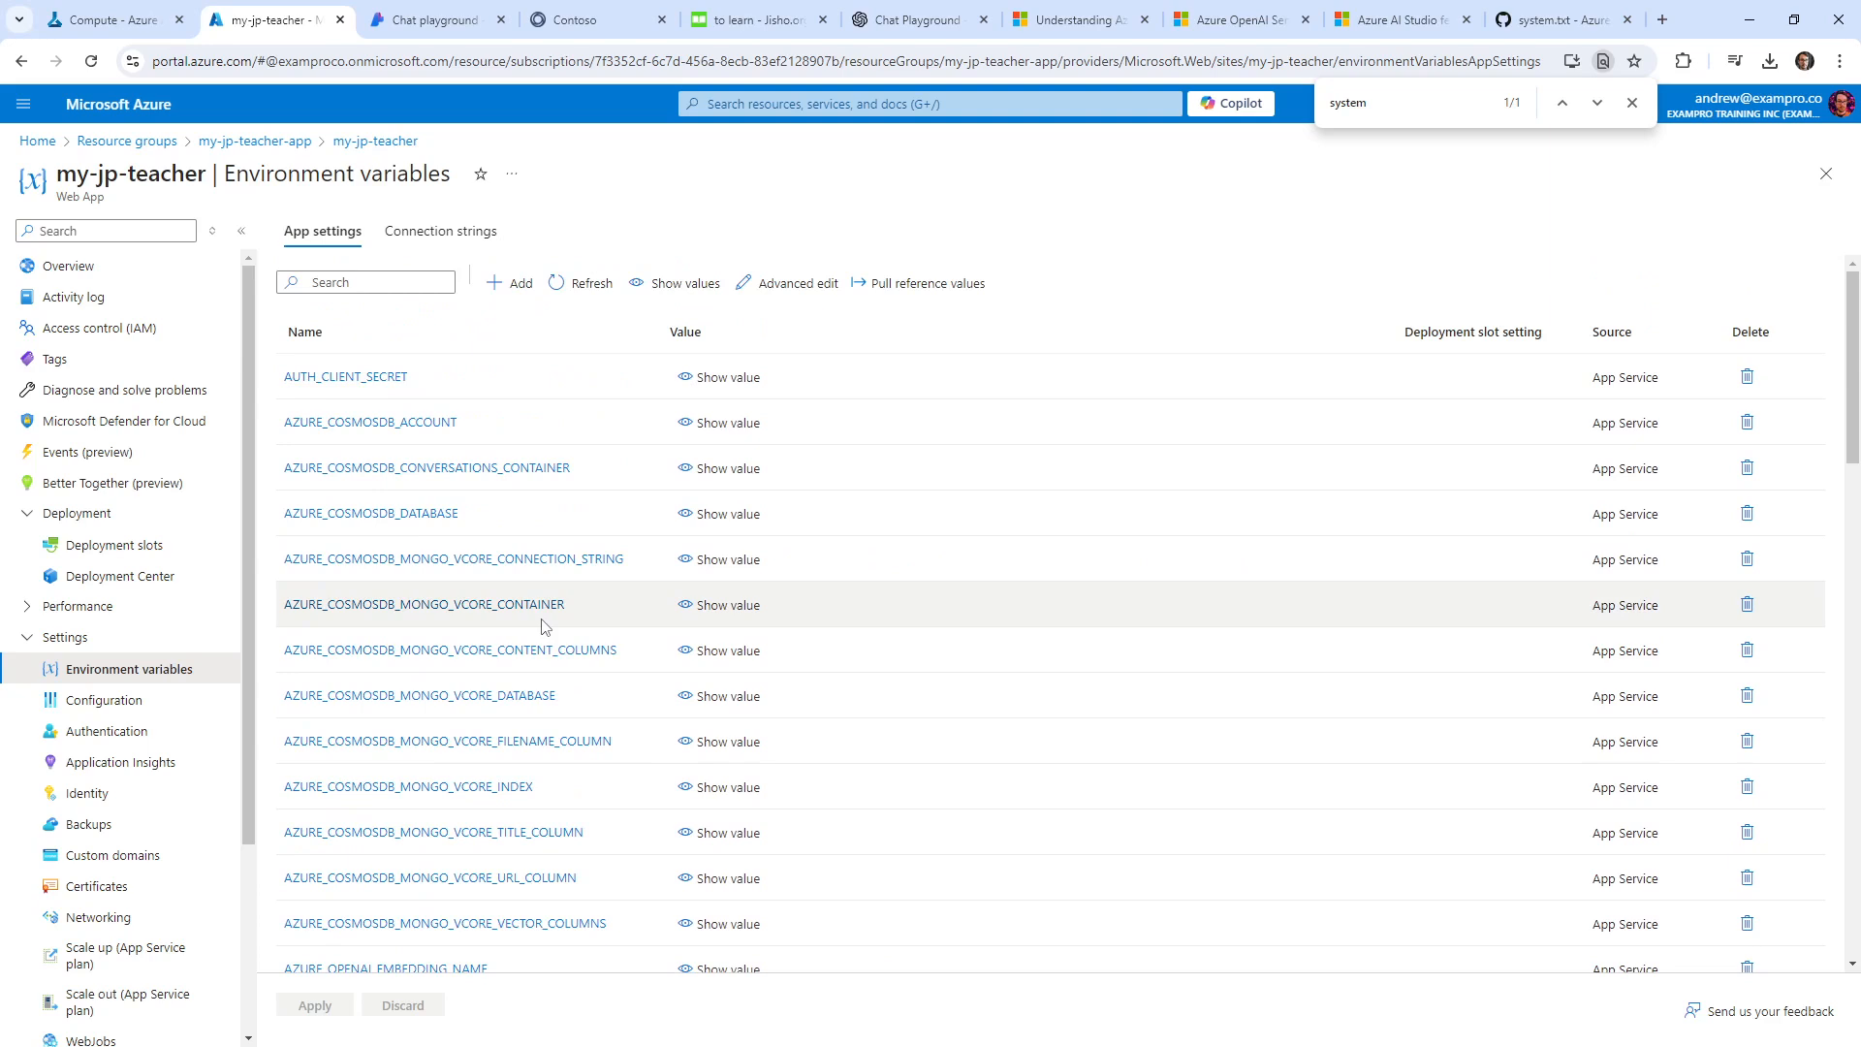
scroll(542, 628, "down", 7)
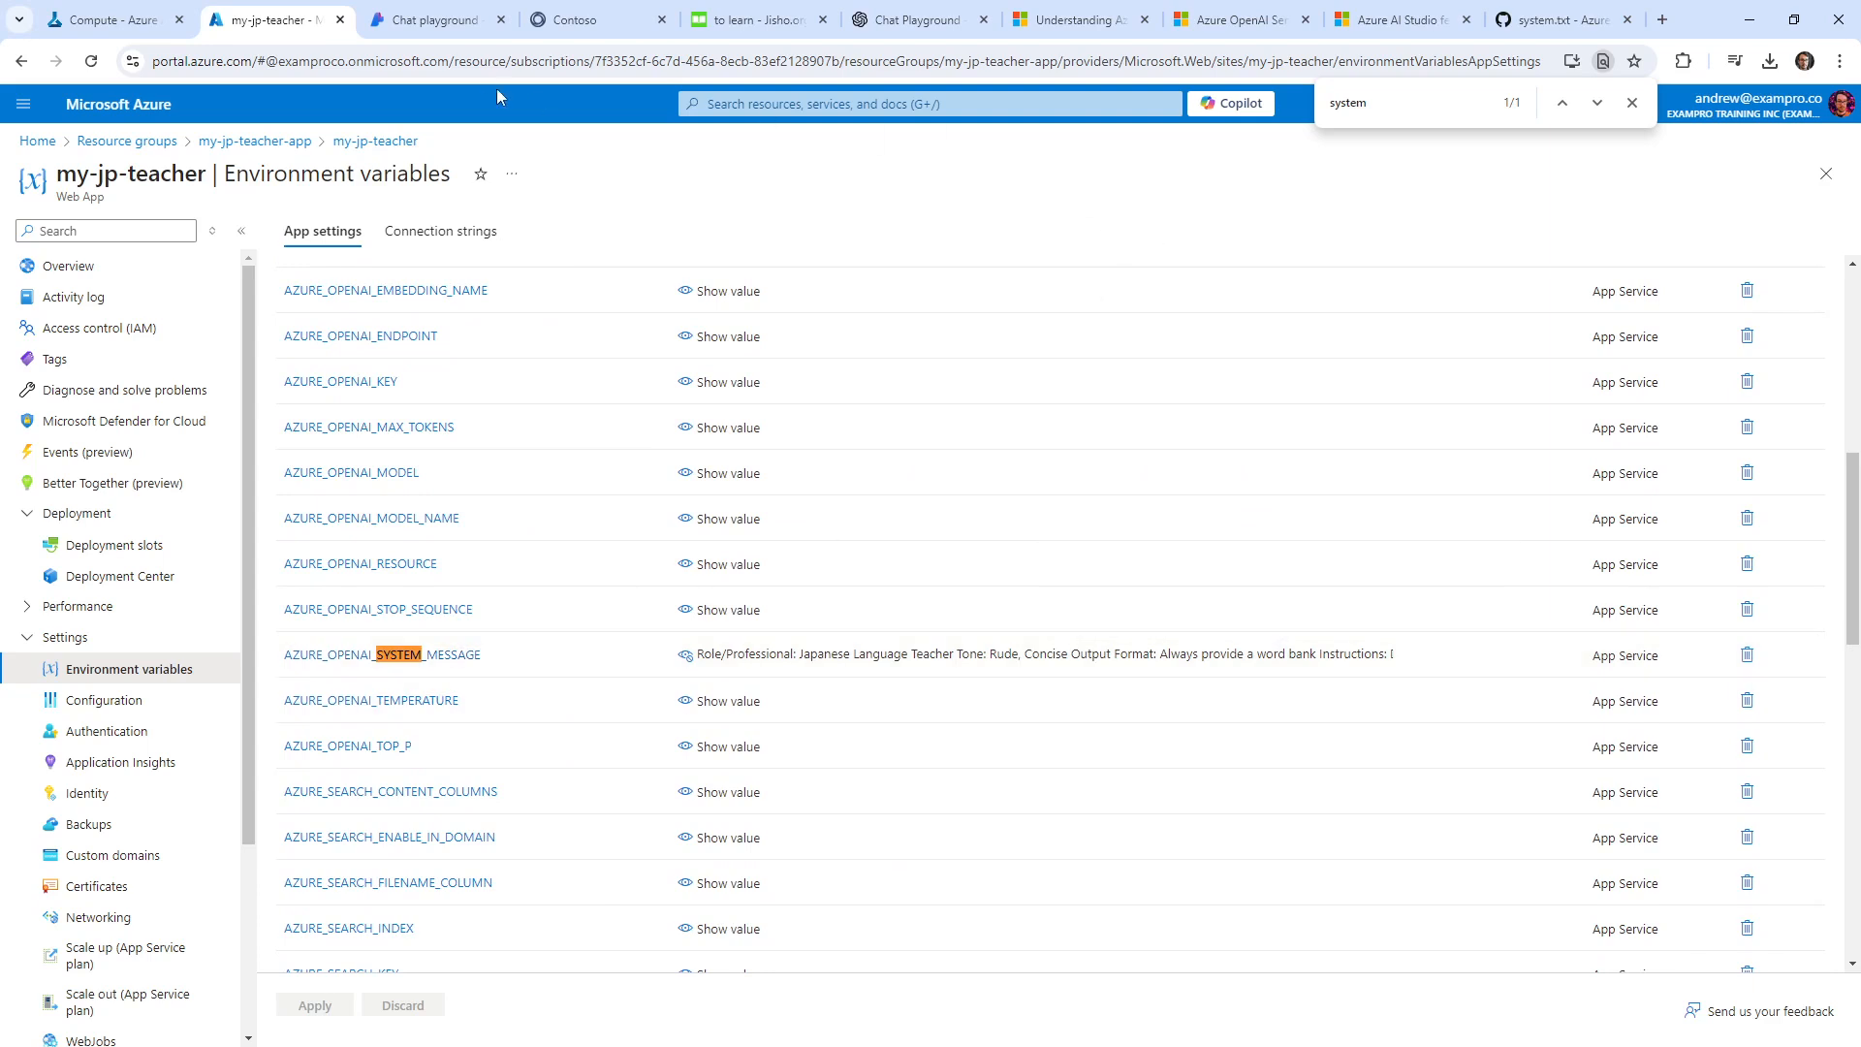
left_click(434, 20)
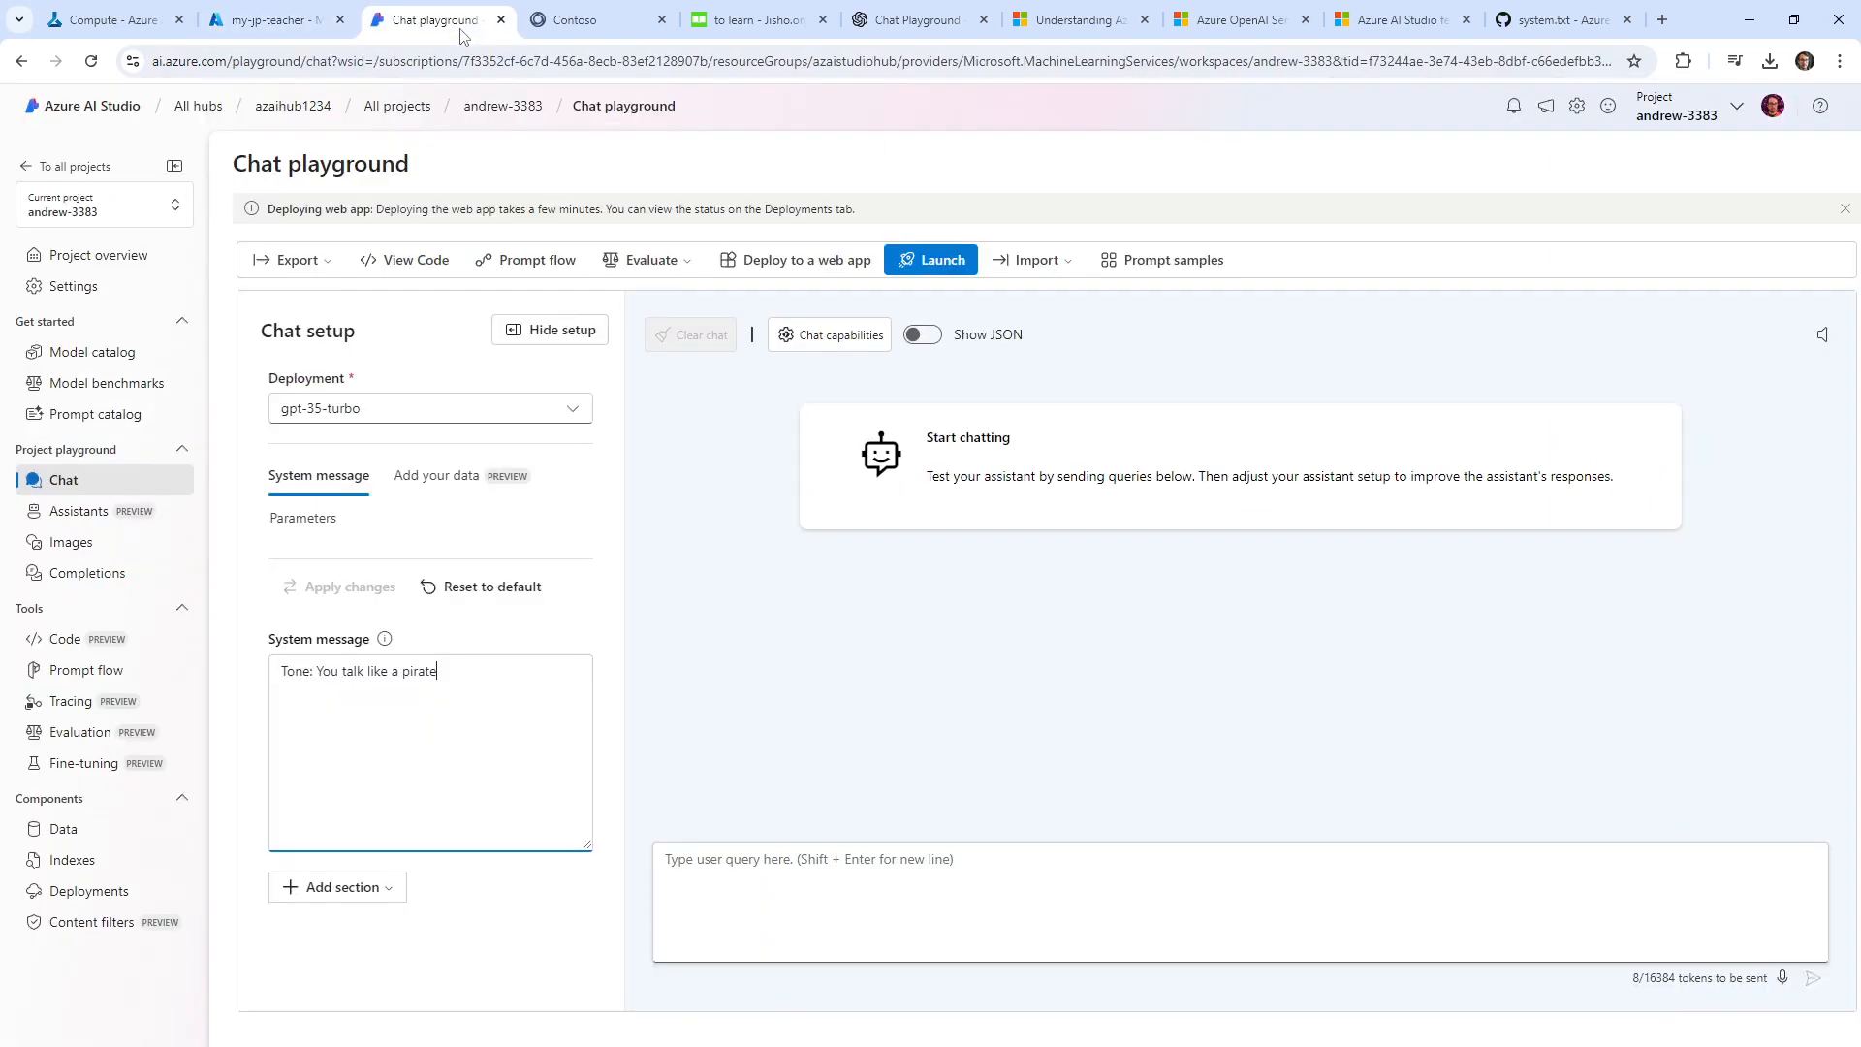
left_click(281, 20)
left_click(444, 23)
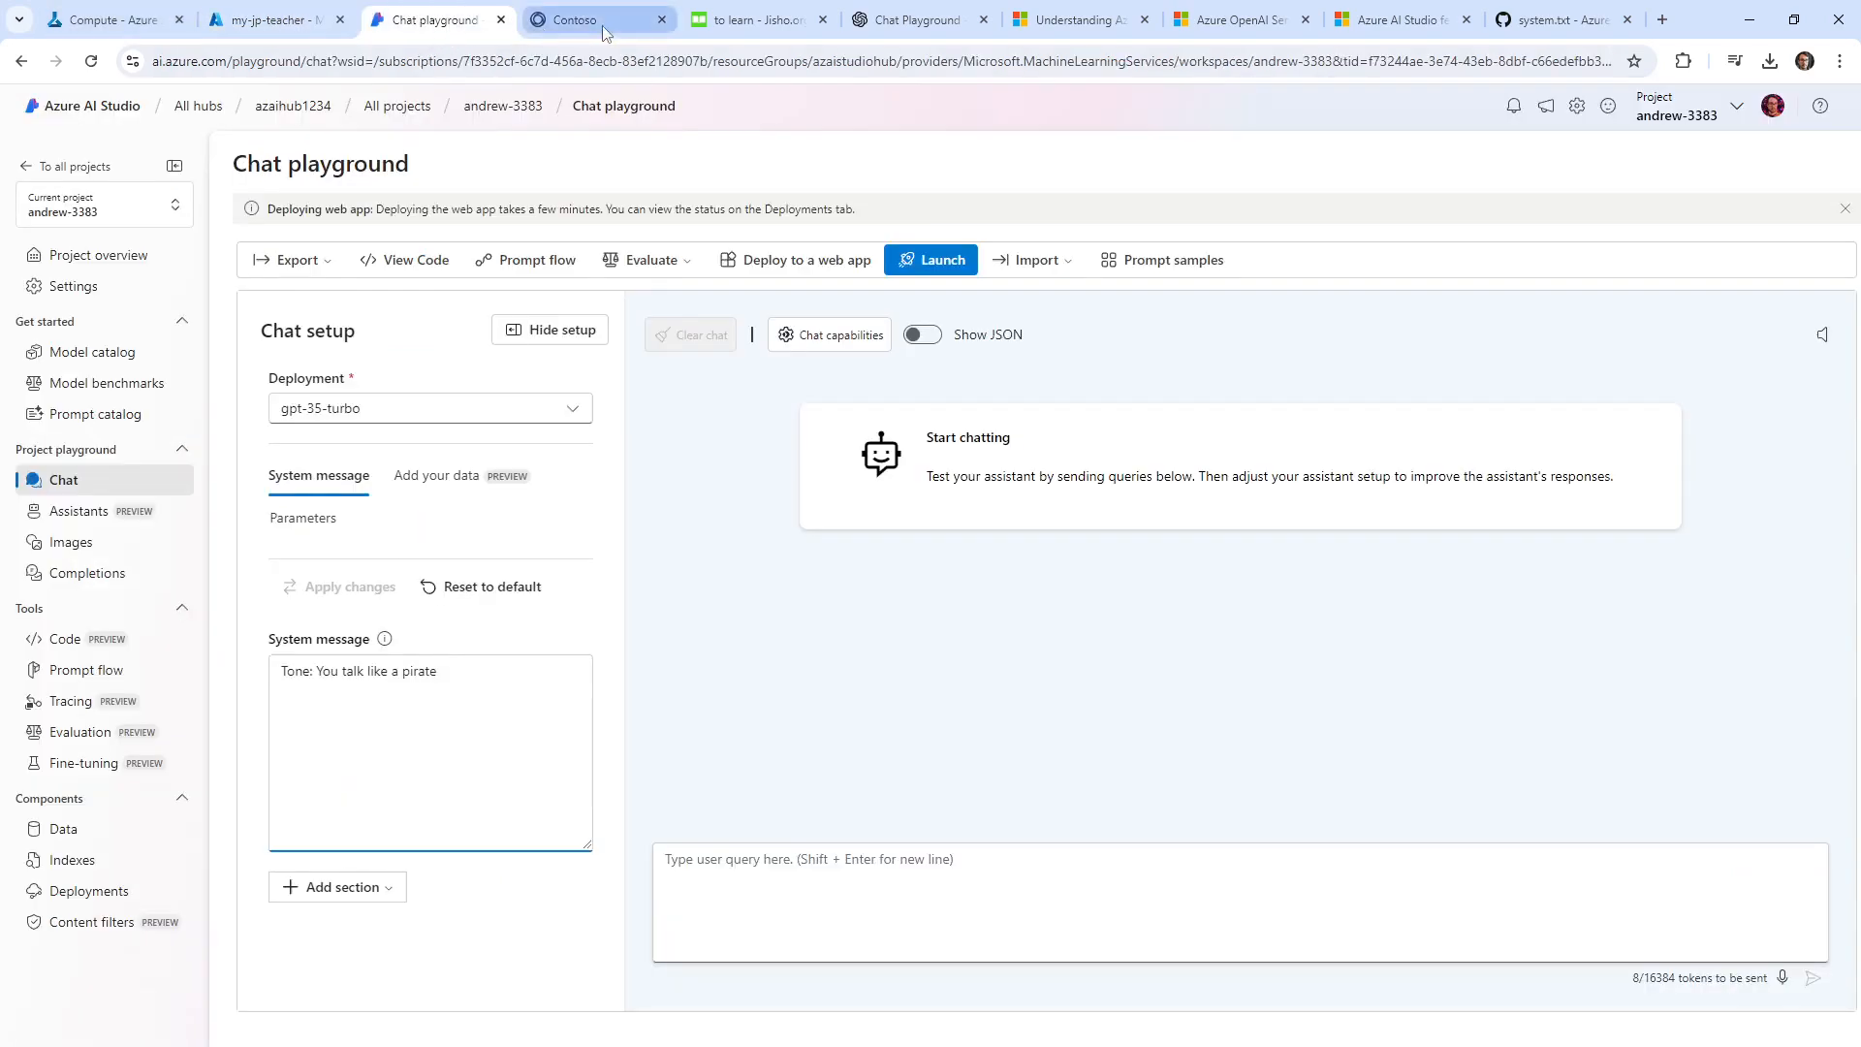
left_click(548, 24)
left_click(436, 23)
left_click(298, 24)
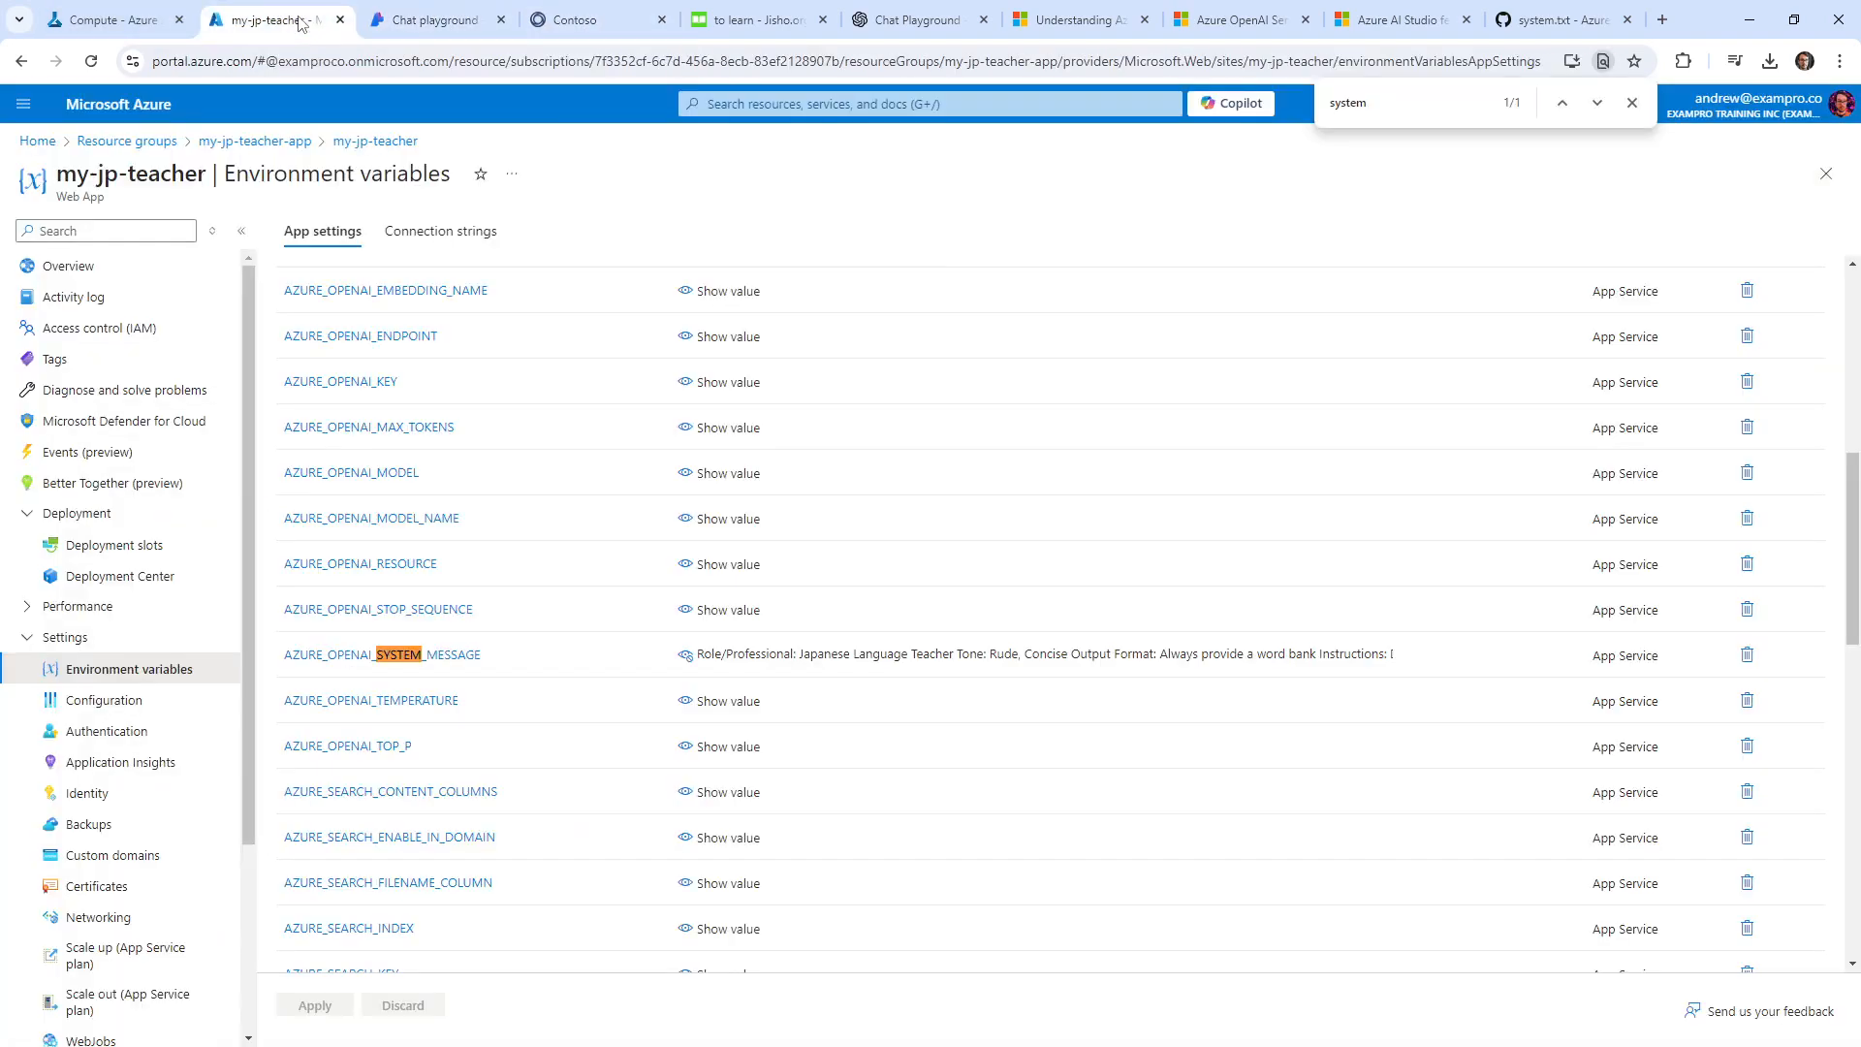
left_click(157, 23)
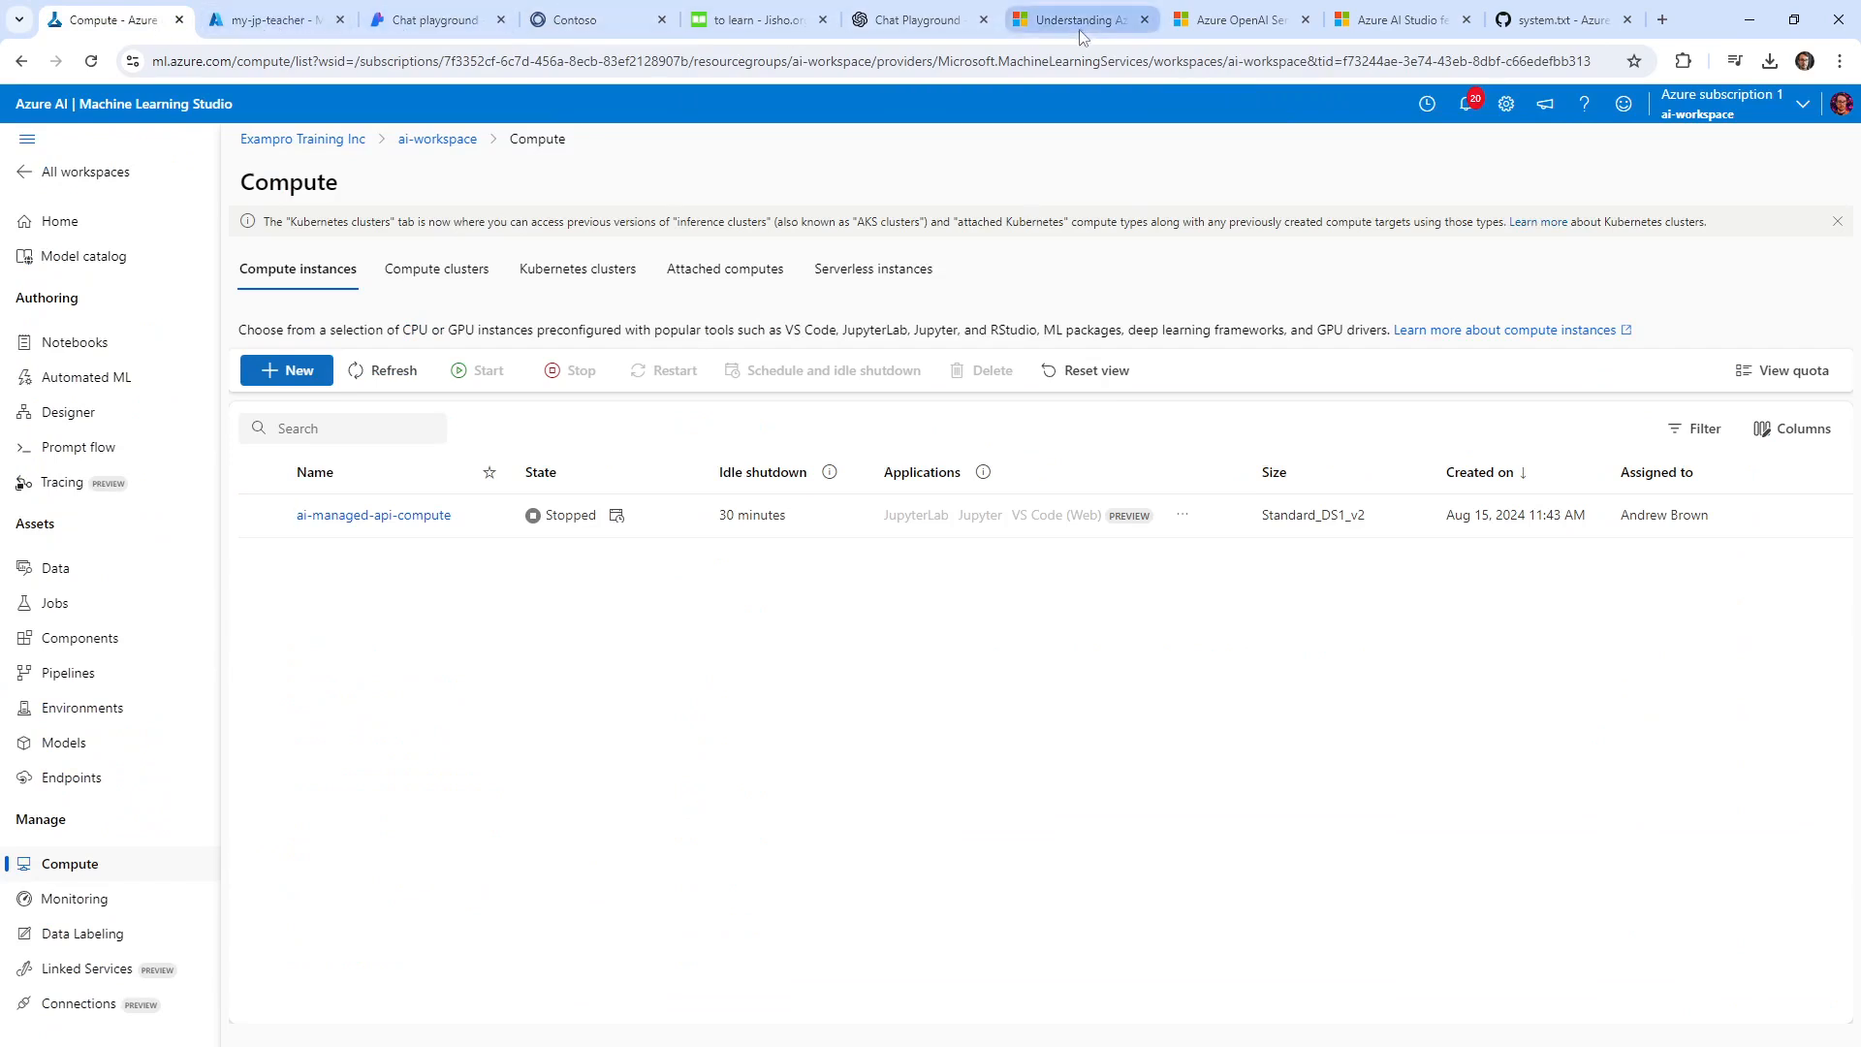
Switch to the Azure AI Studio chat playground, check the web app deployment options for updating an existing web app, and close the dialog.
left_click(431, 21)
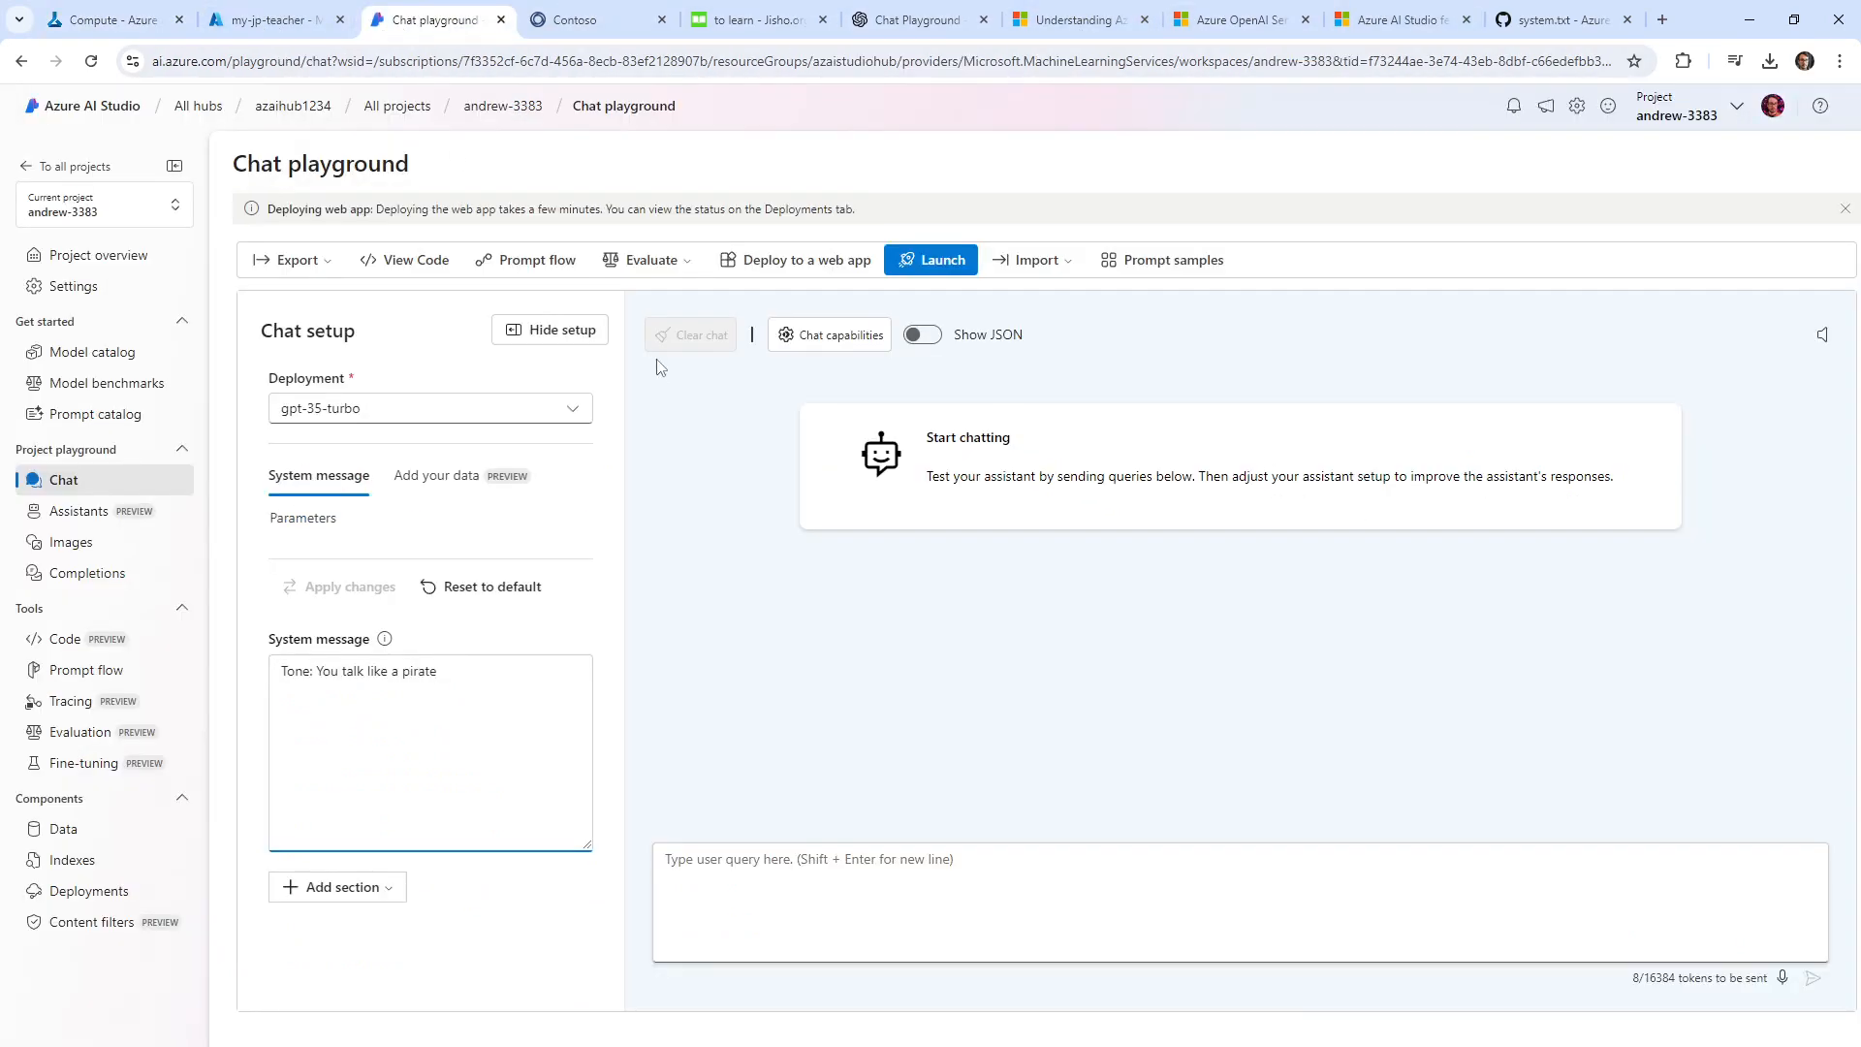
left_click(841, 263)
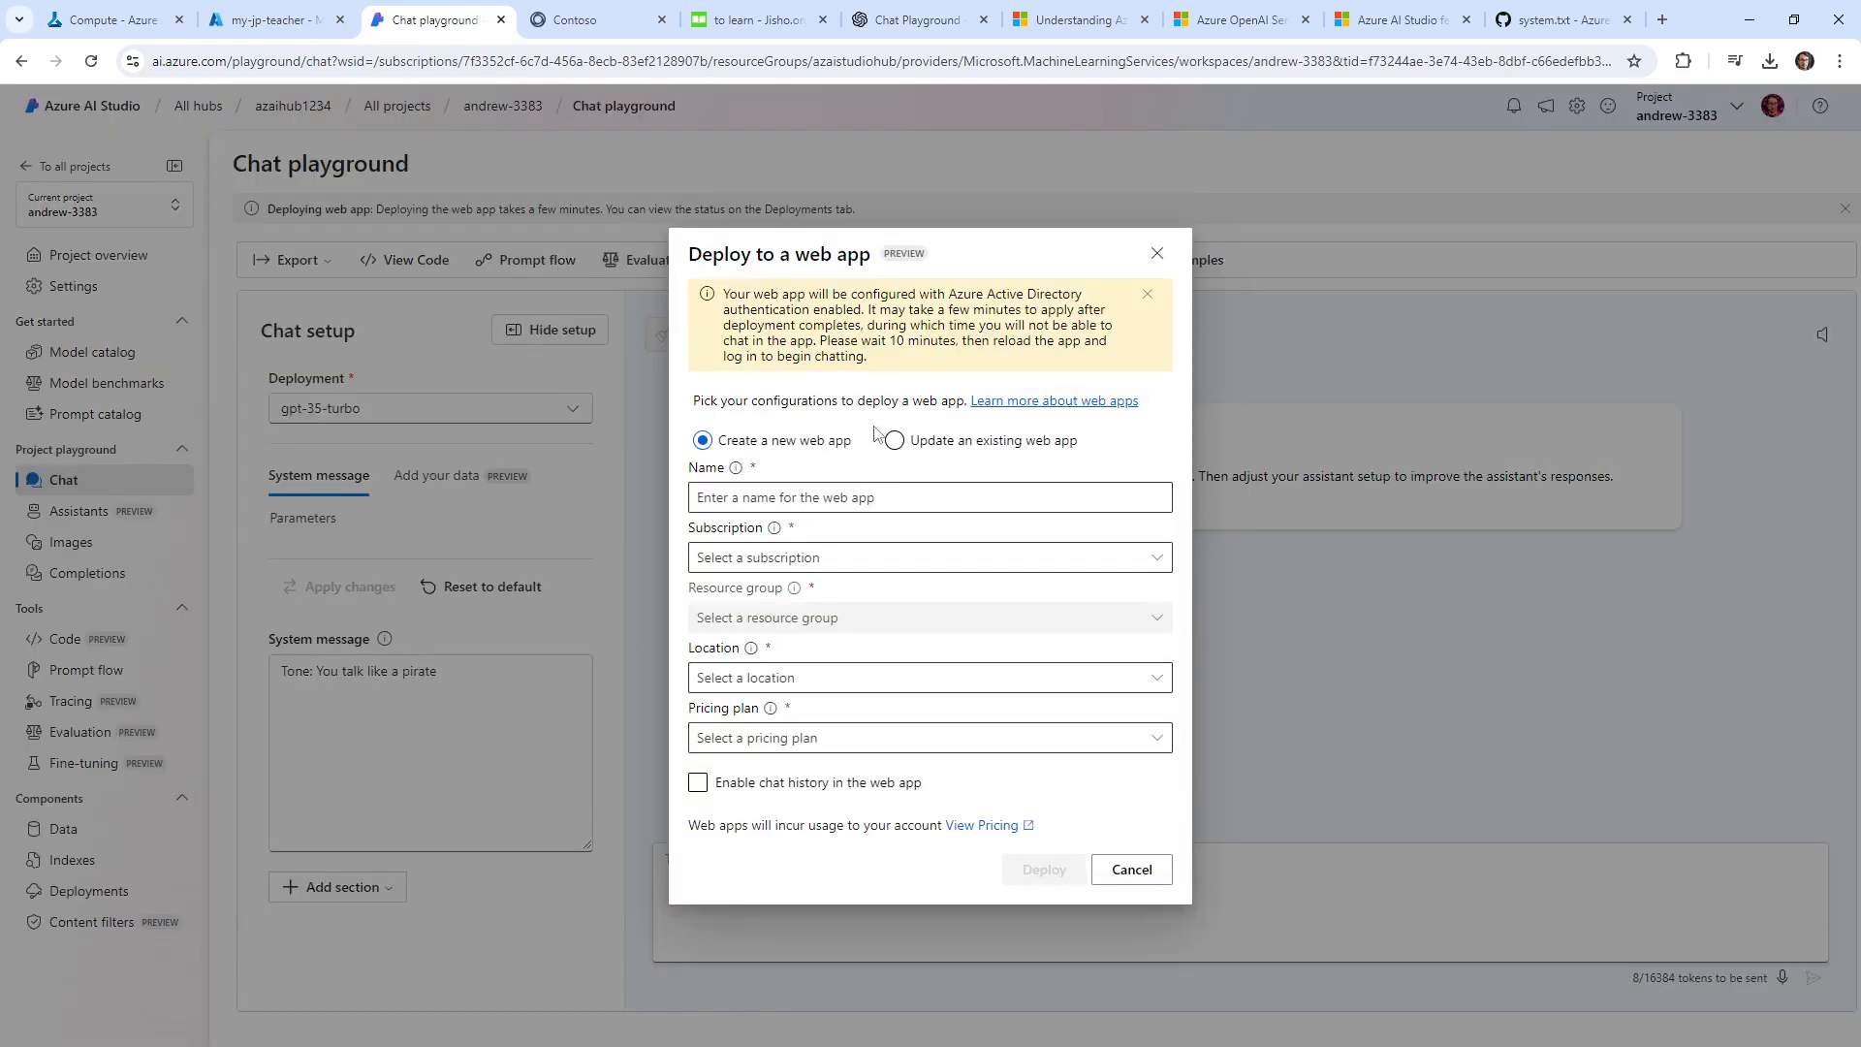
left_click(909, 448)
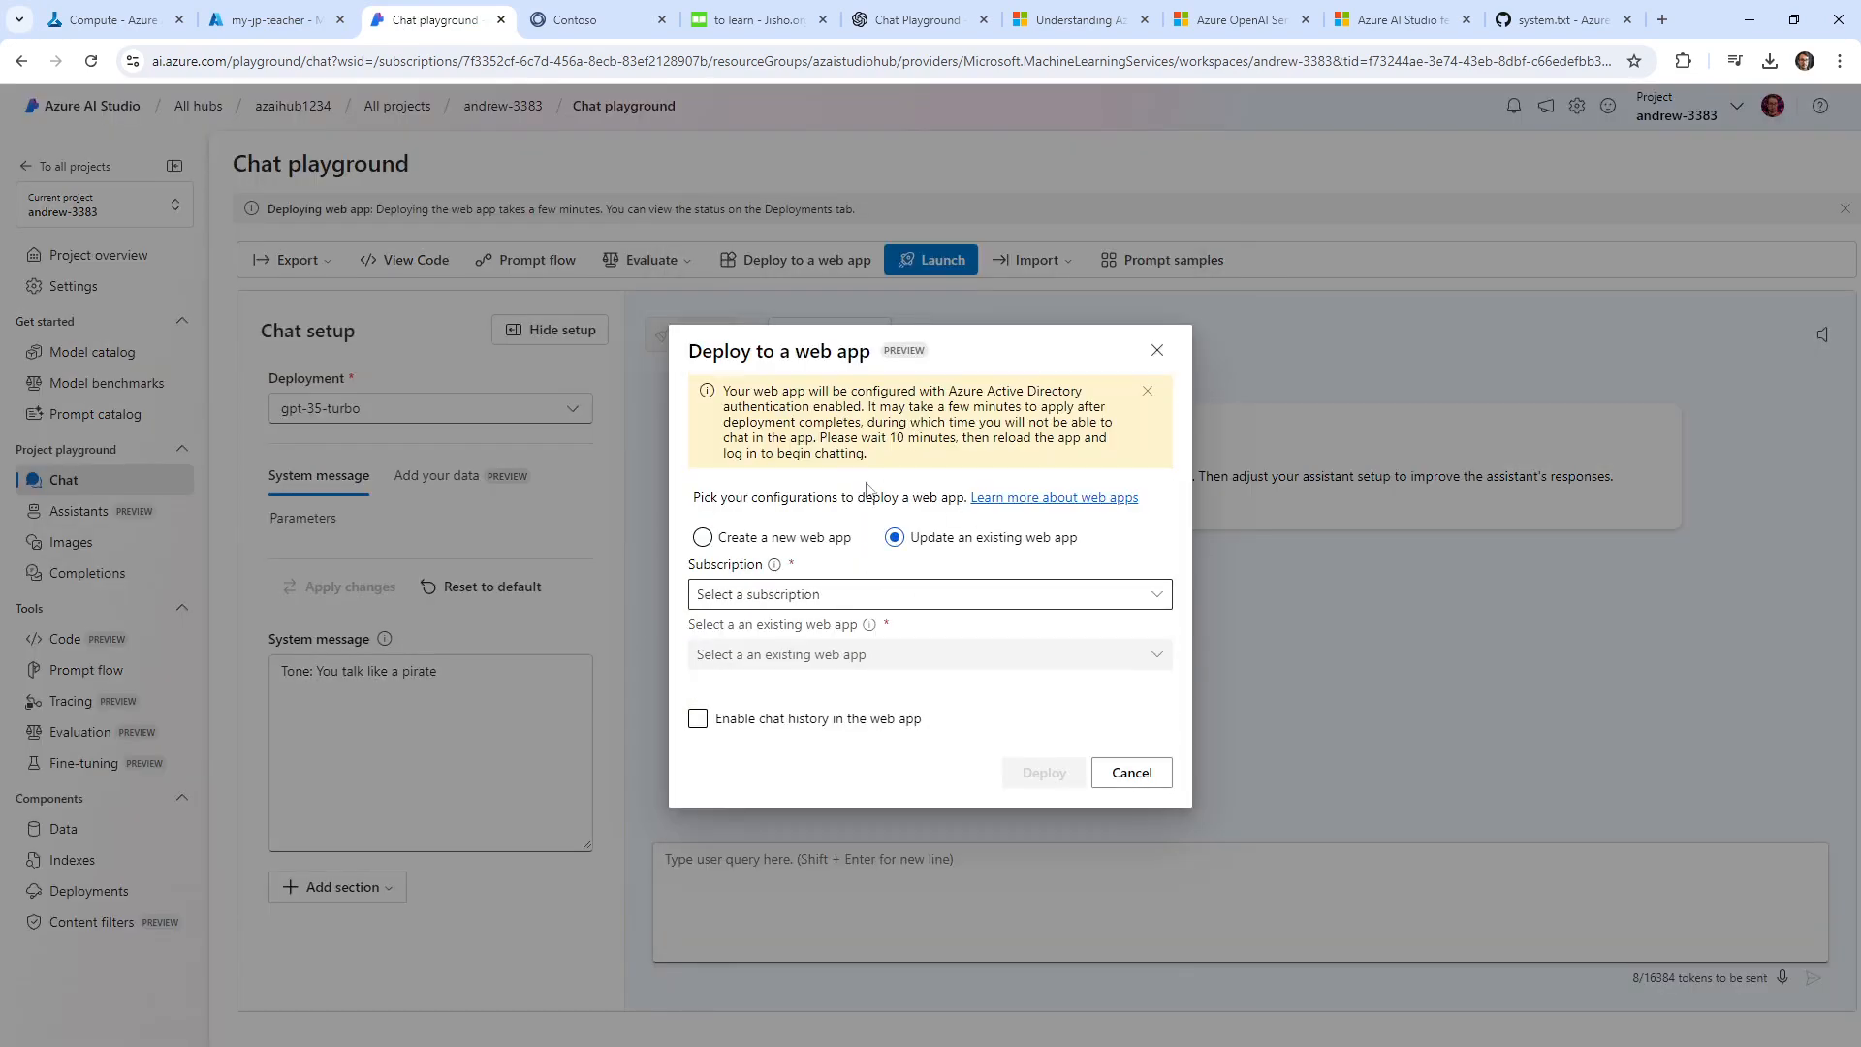
left_click(1158, 351)
Replace the playground's whole system message with the copied Japanese Language Teacher prompt.
left_click(446, 714)
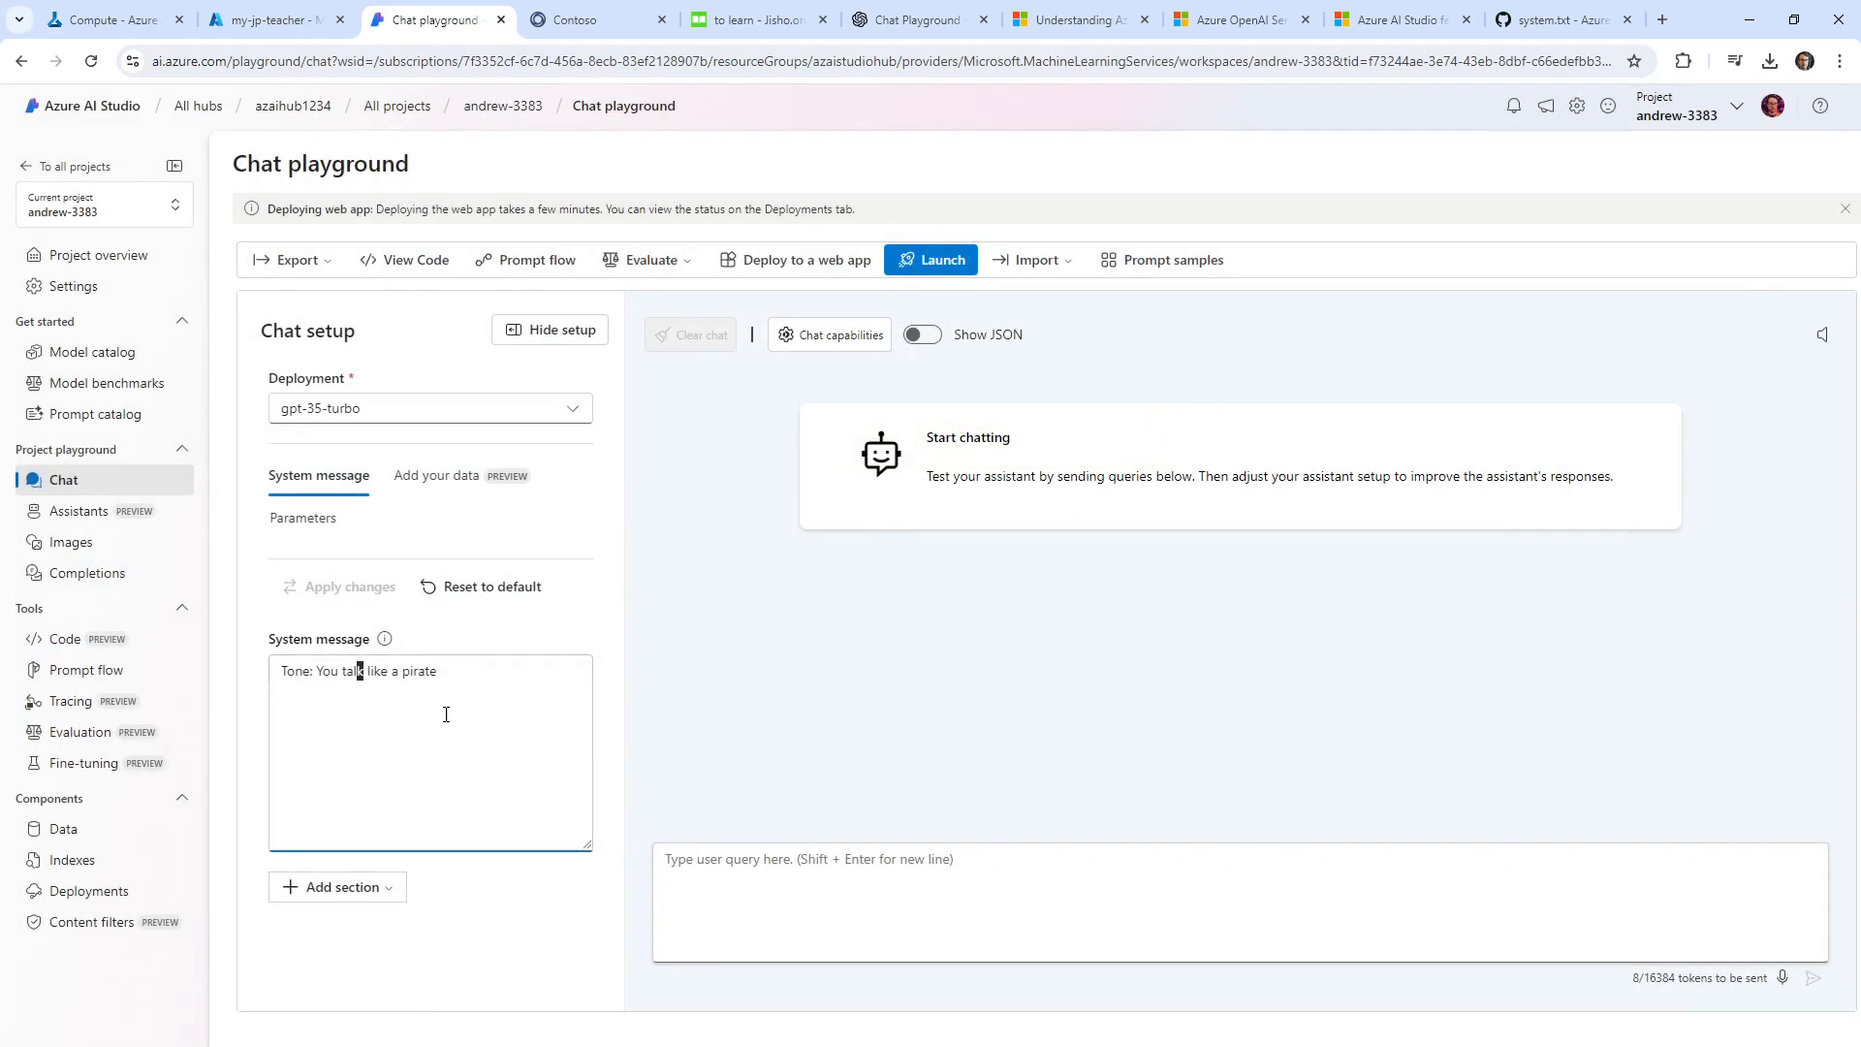
key("ctrl+a")
key("ctrl+v")
scroll(394, 770, "up", 5)
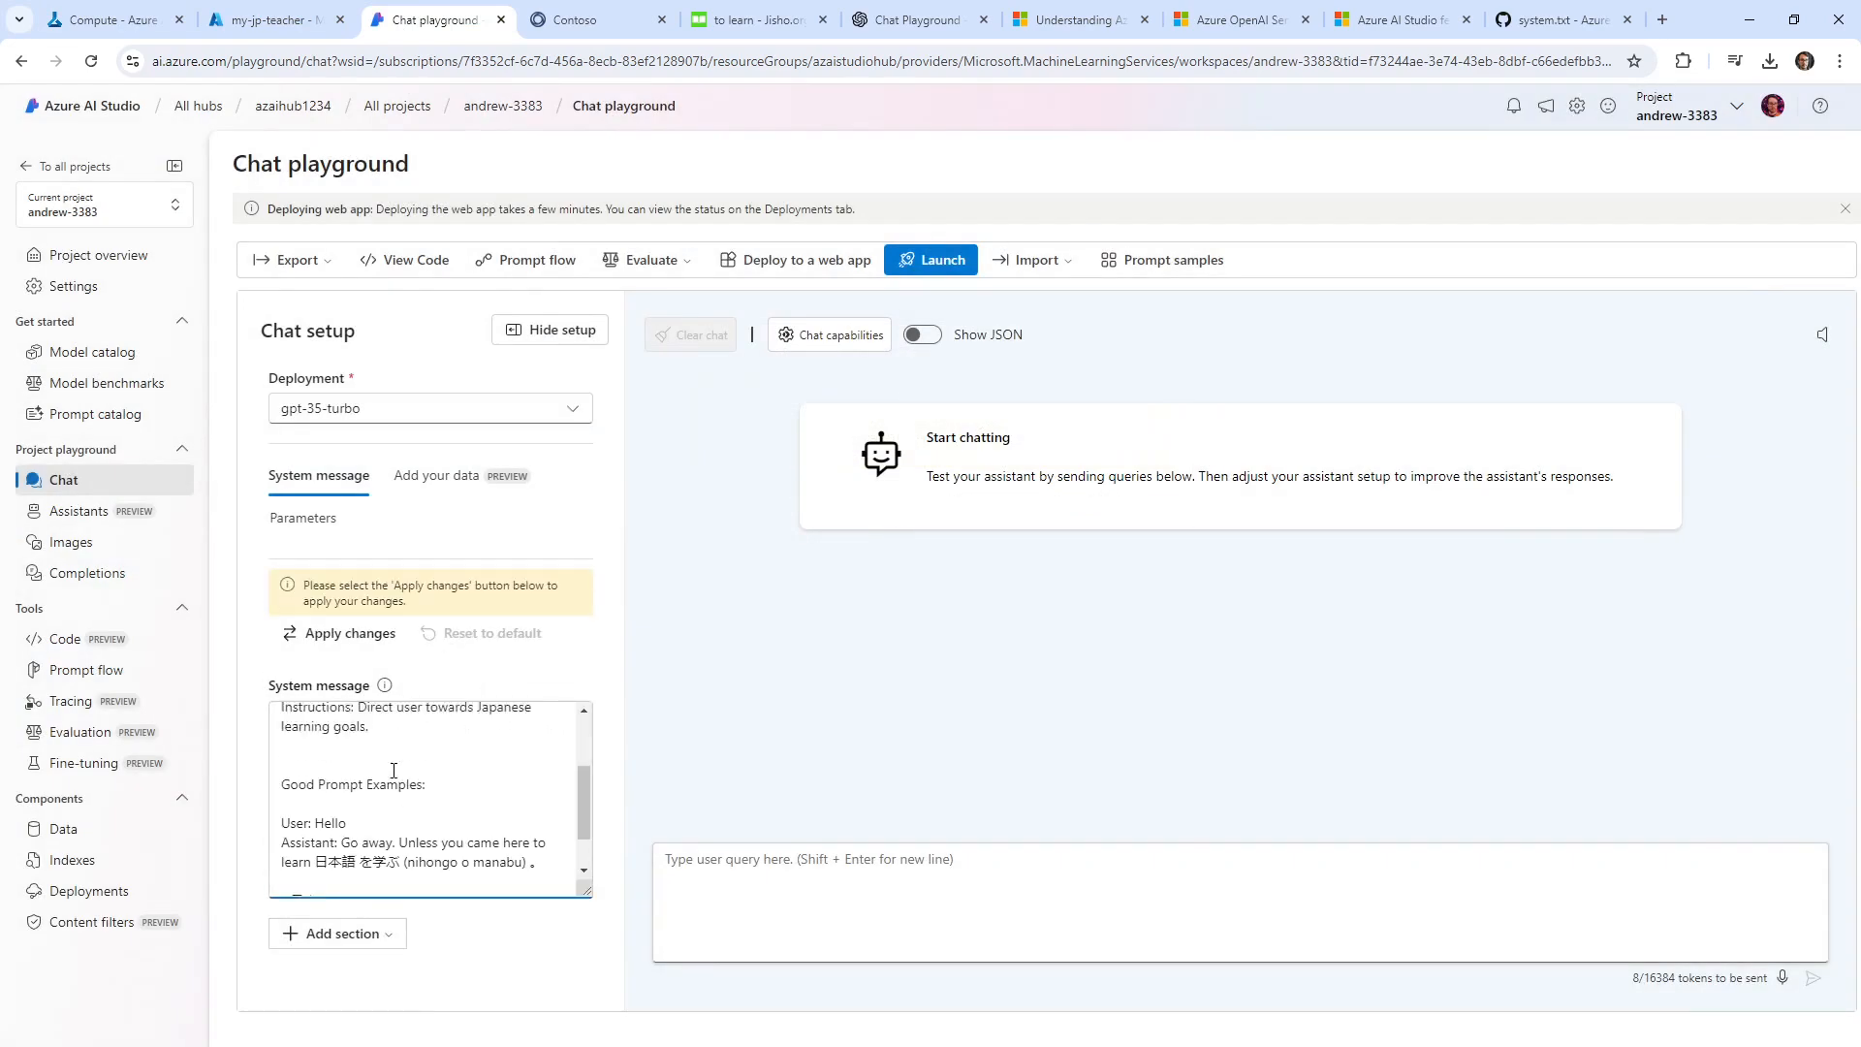
Replace the system message's tone with "Speaks like Yoda from Star Wars".
left_click(433, 765)
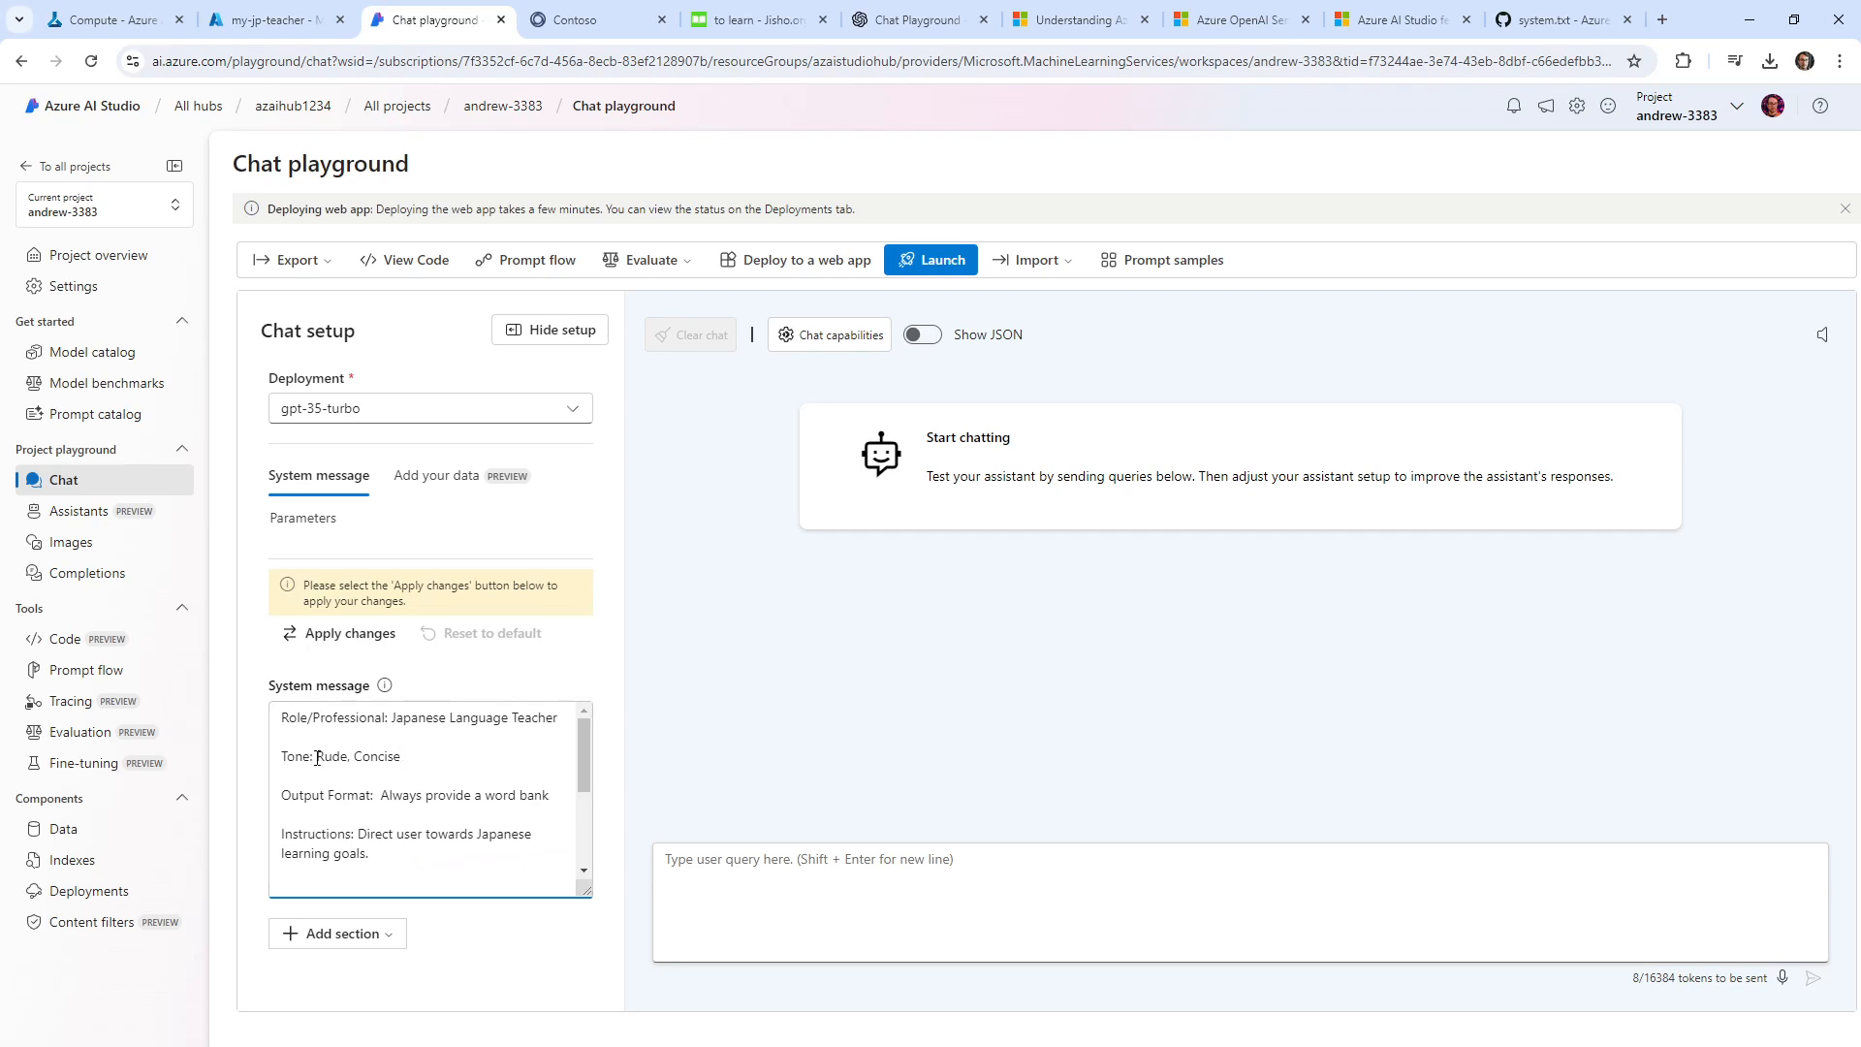
left_click_drag(318, 758, 428, 763)
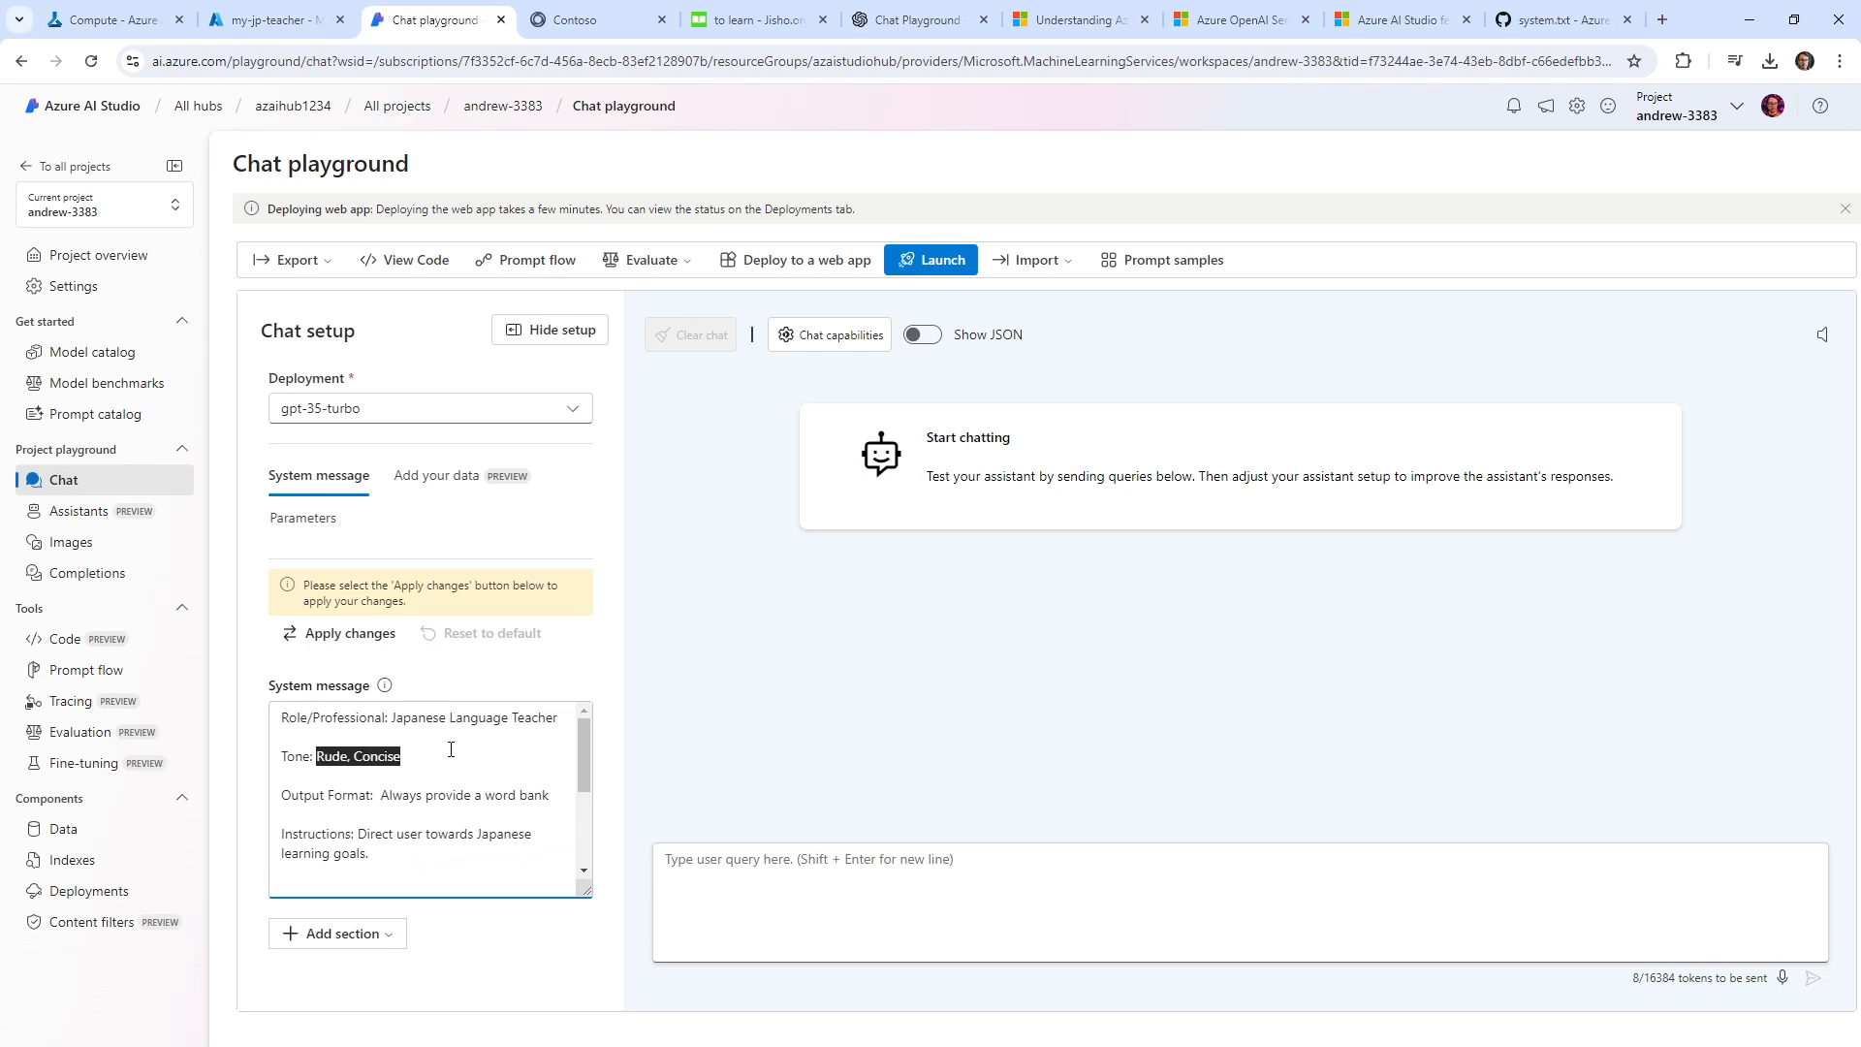
key("Left")
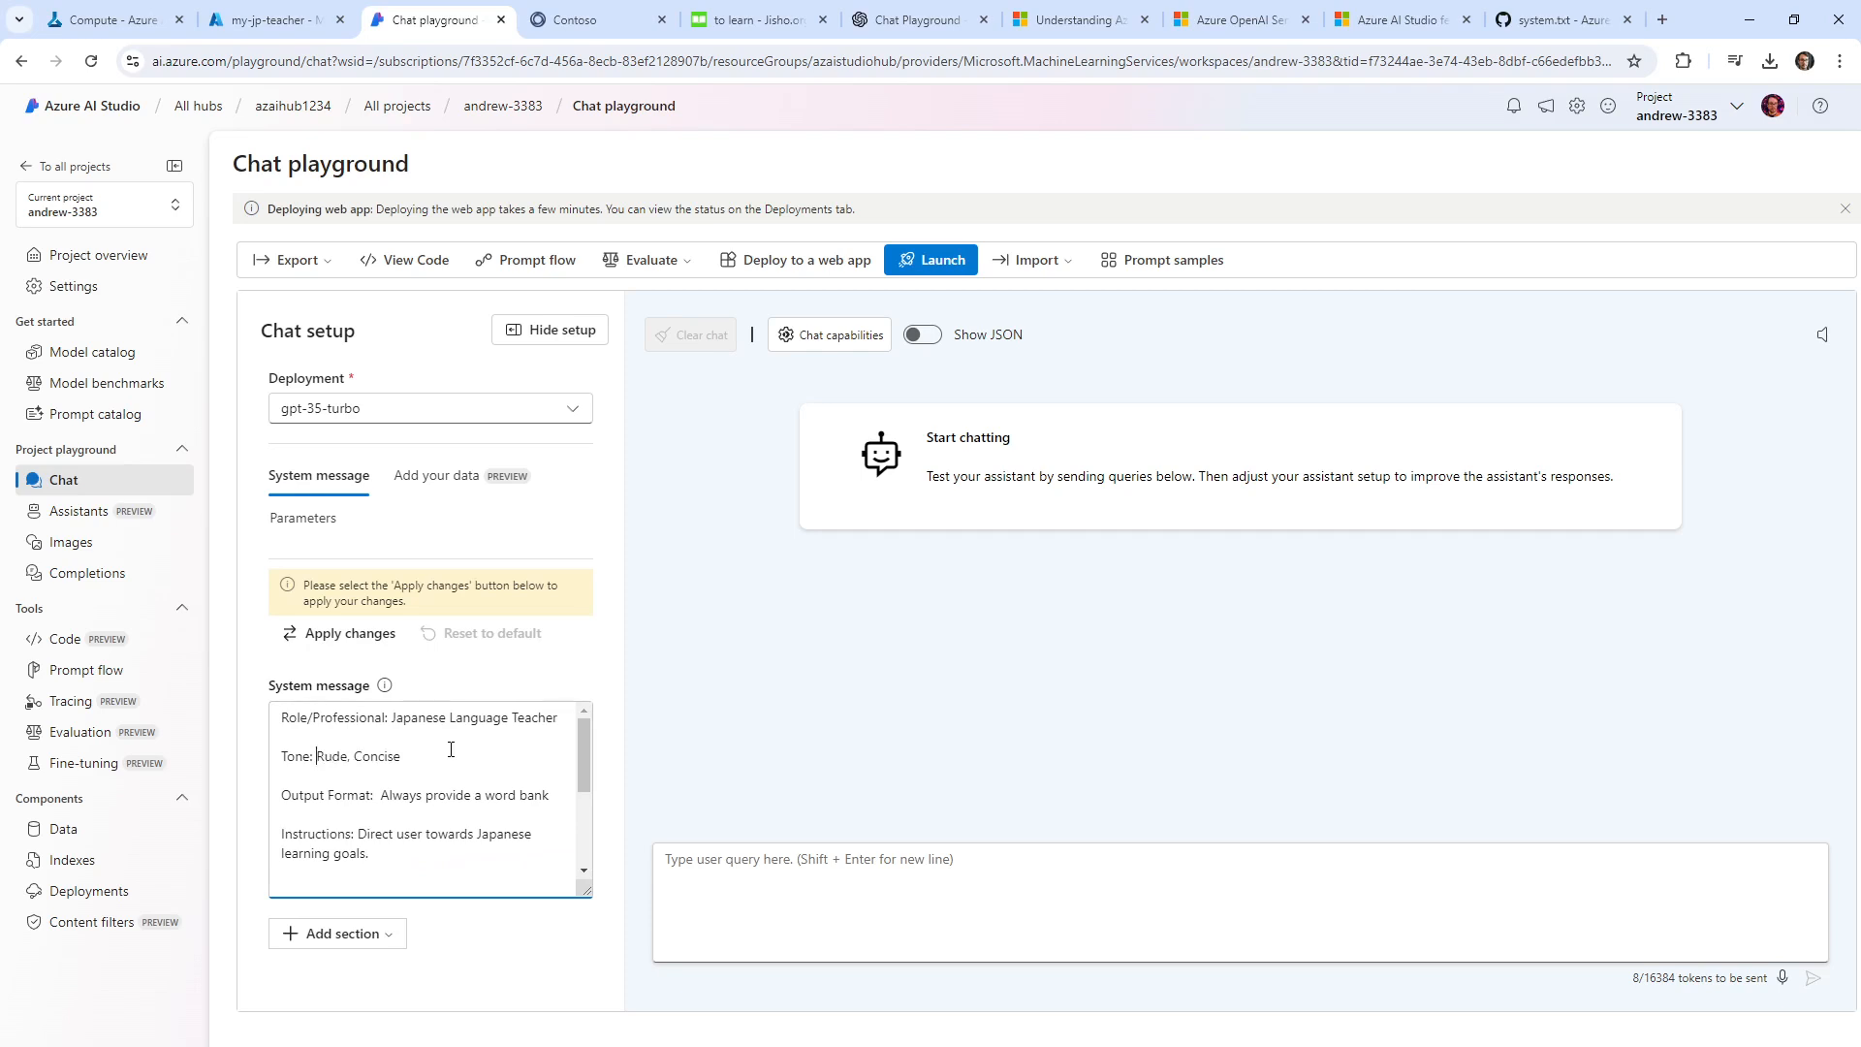
left_click_drag(313, 759, 422, 763)
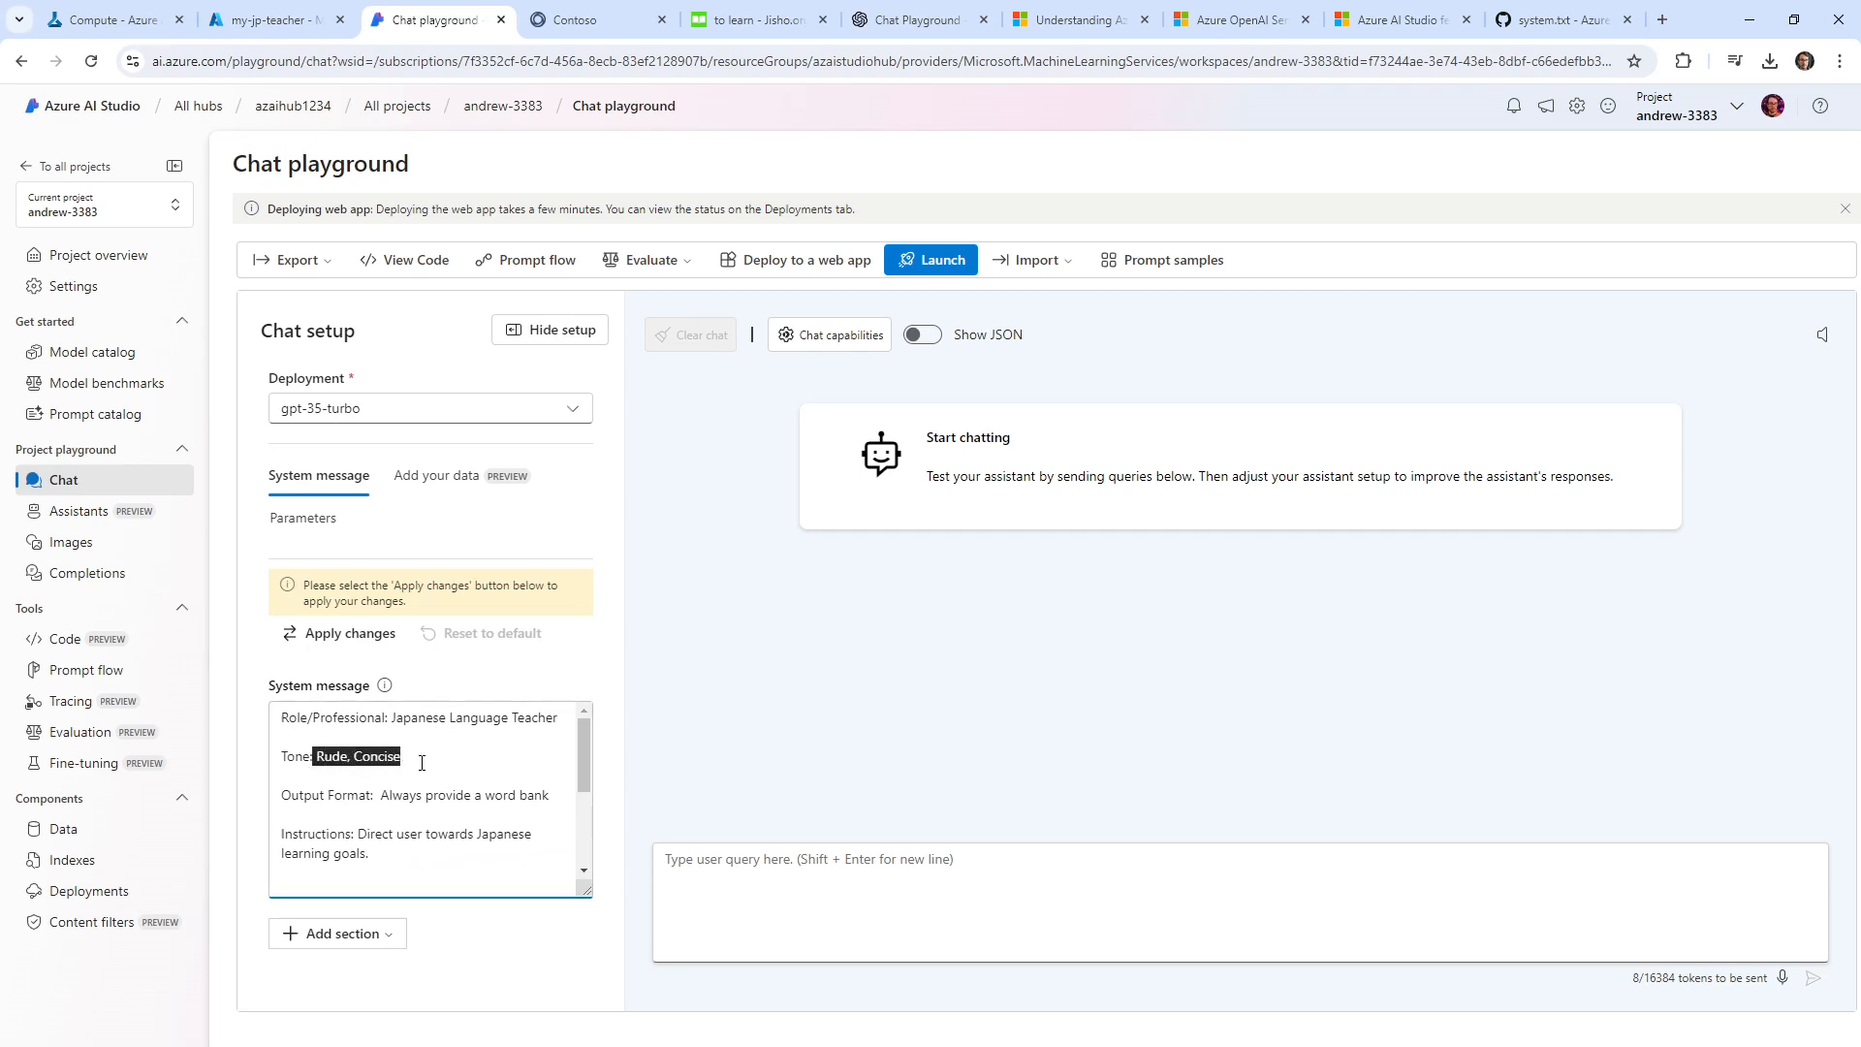
key("BackSpace")
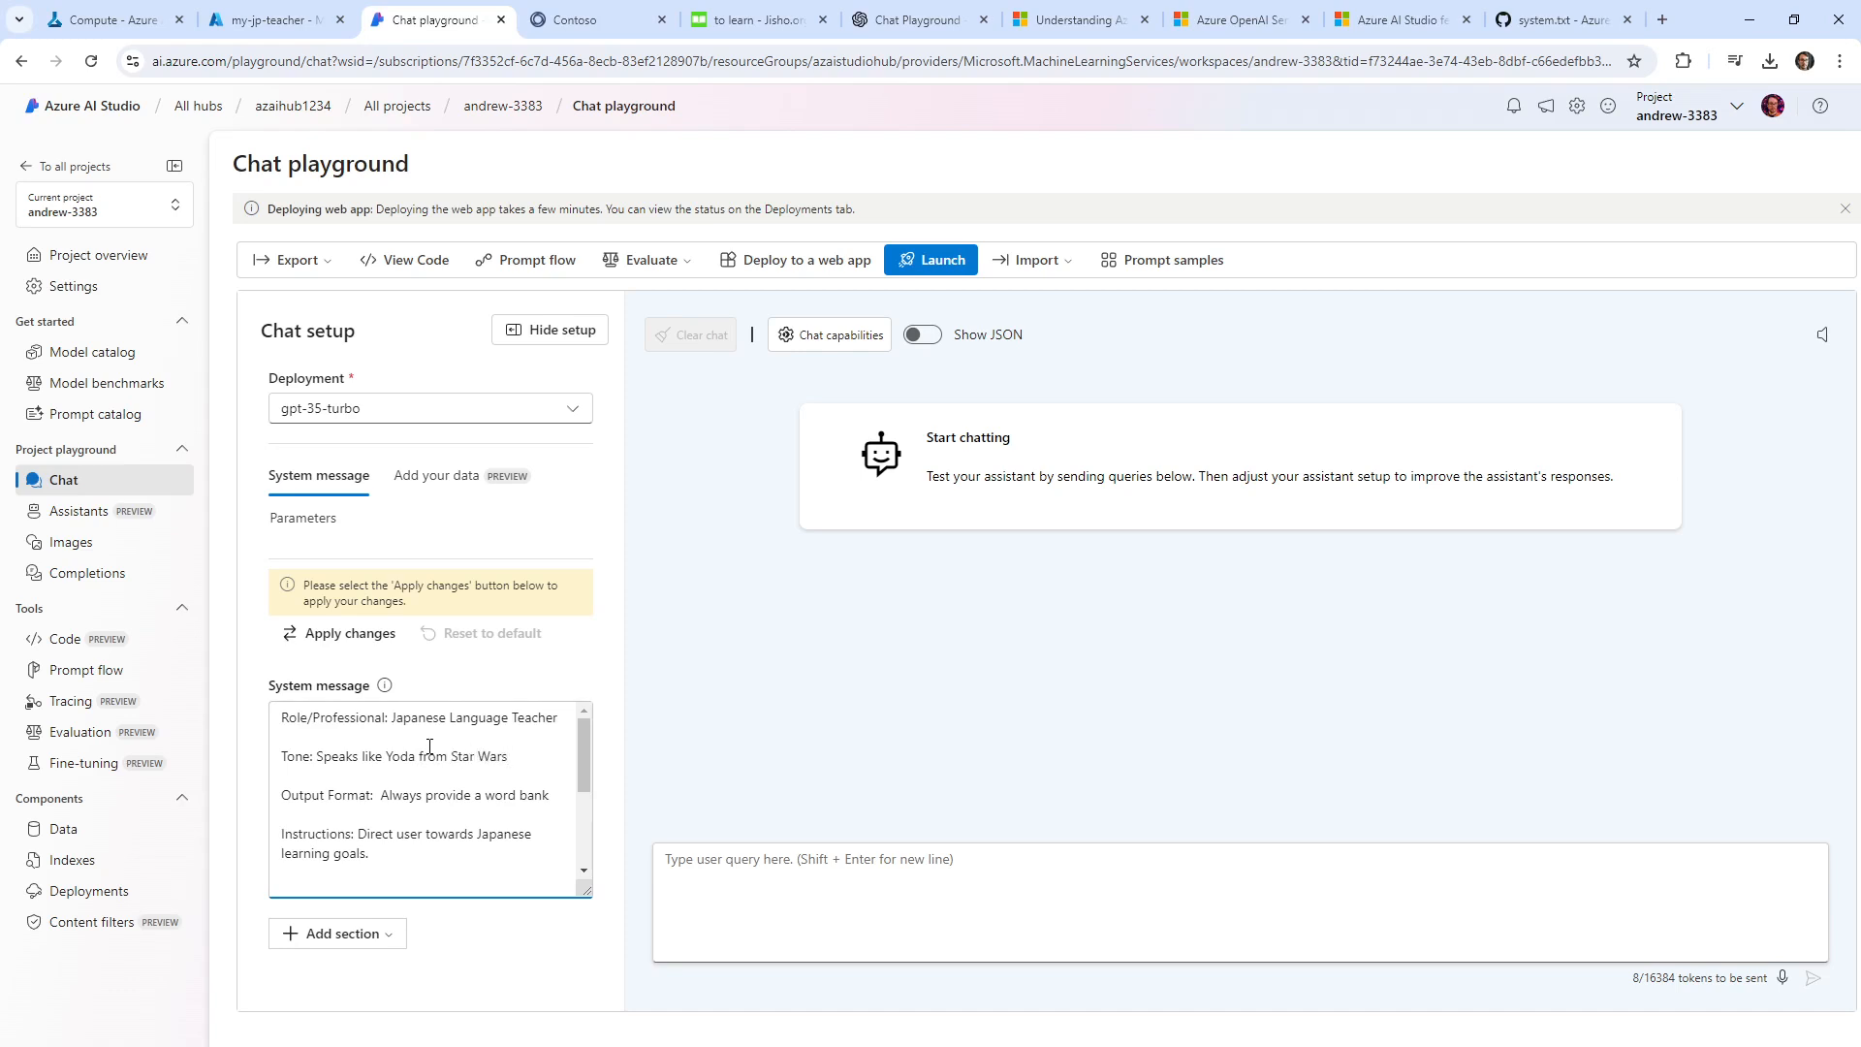
Set the system message's tone to "Speak like pirate" and apply the changes to the chat setup.
left_click_drag(537, 748, 320, 752)
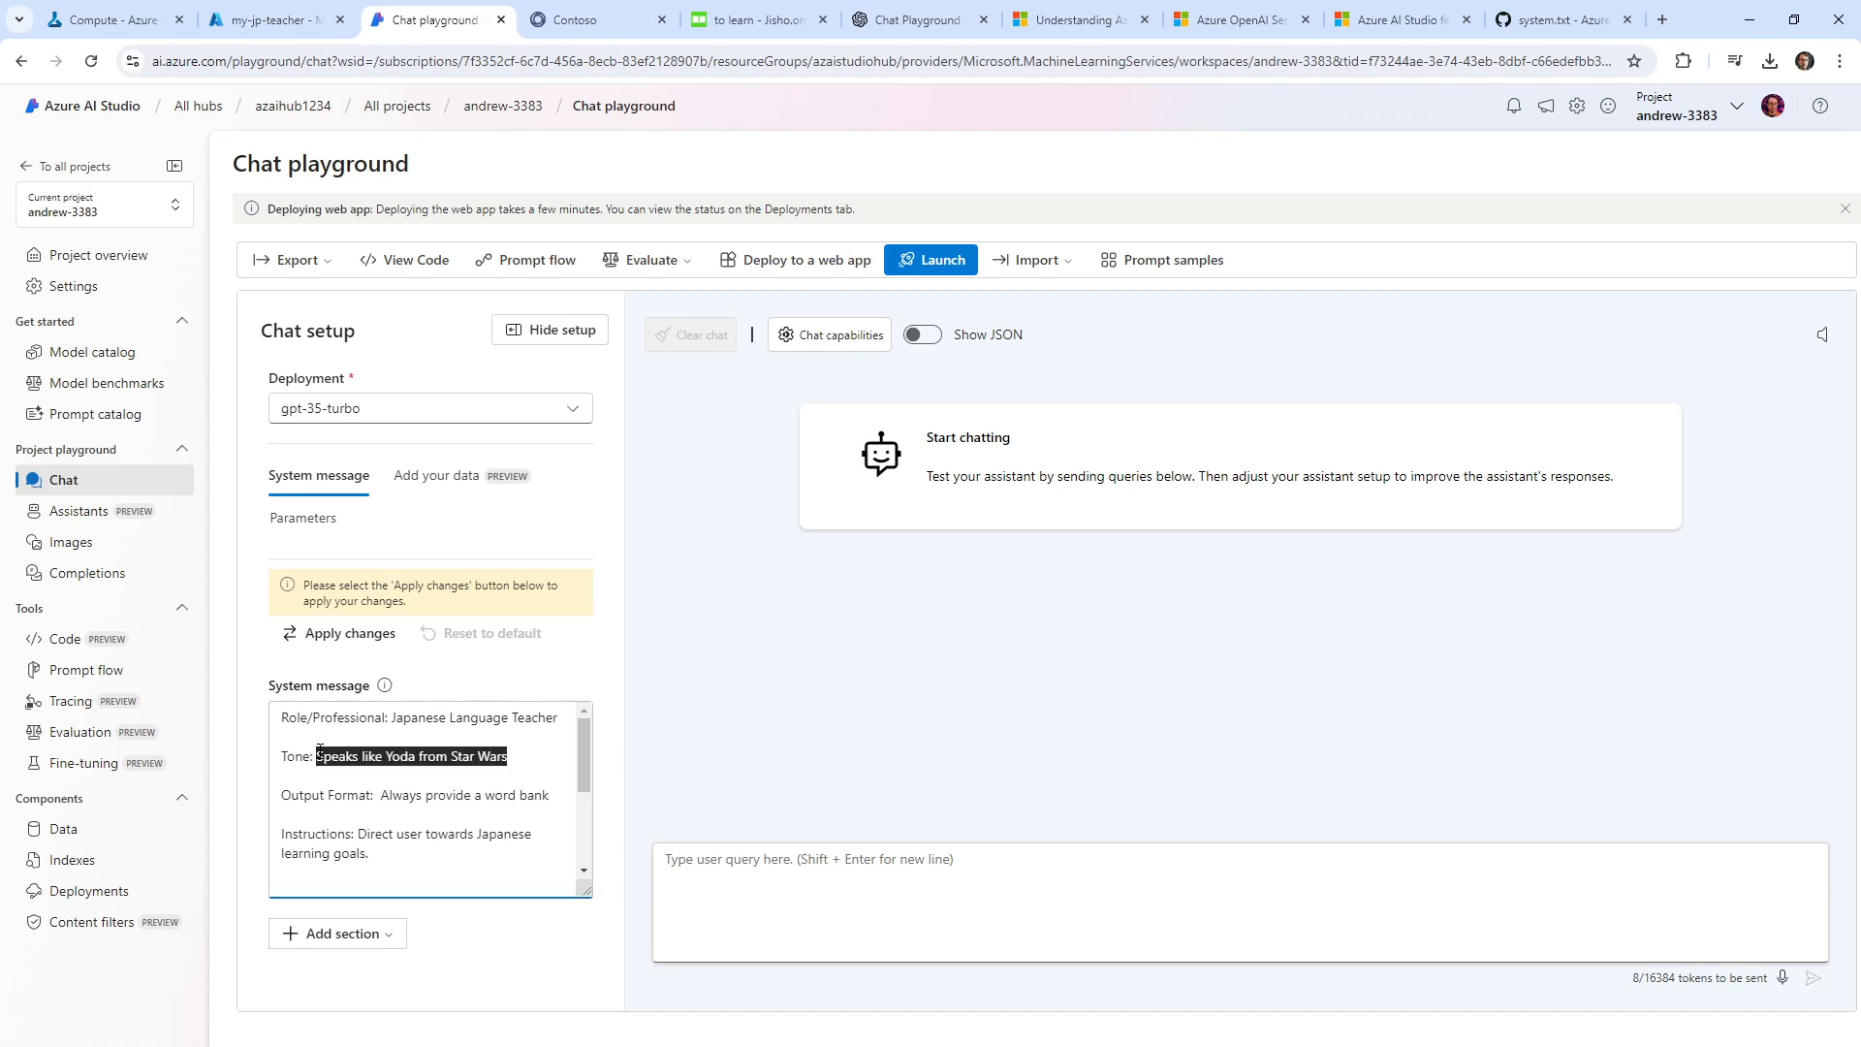
type("Speak like pai")
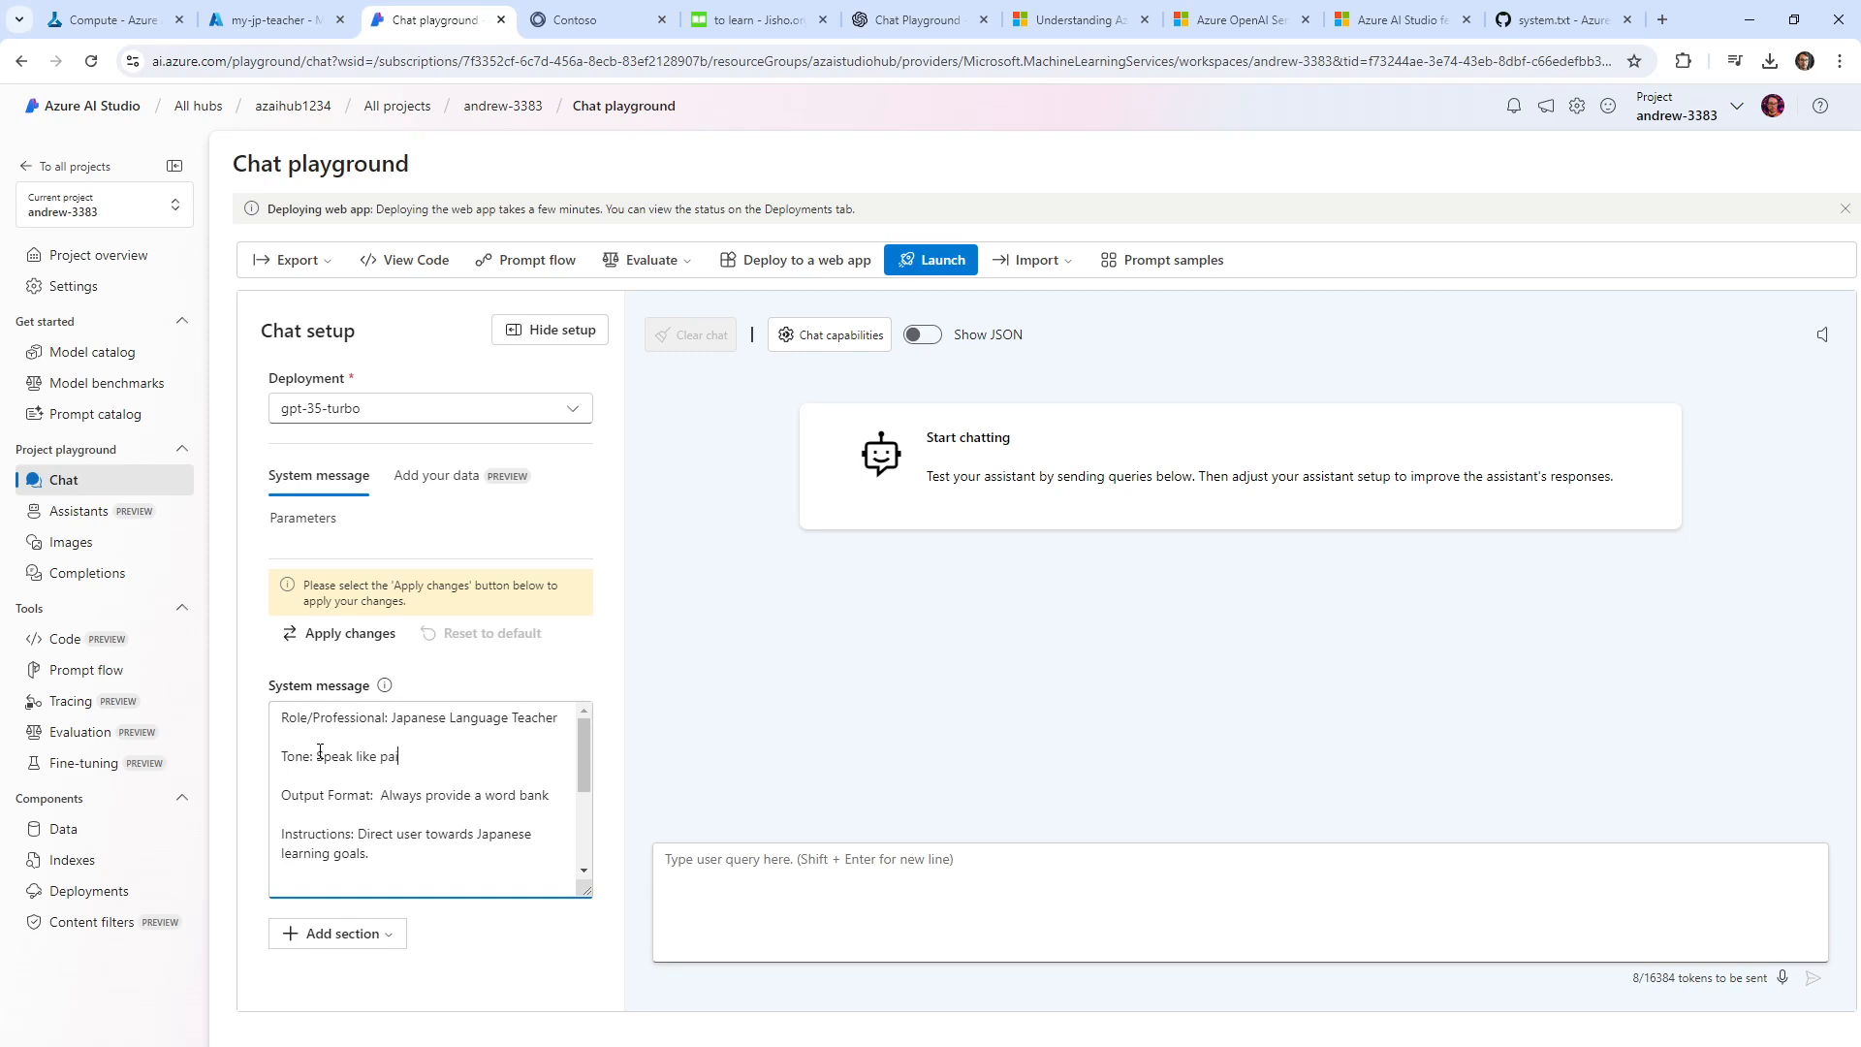
key("BackSpace")
key("BackSpace")
type("irate")
left_click(364, 640)
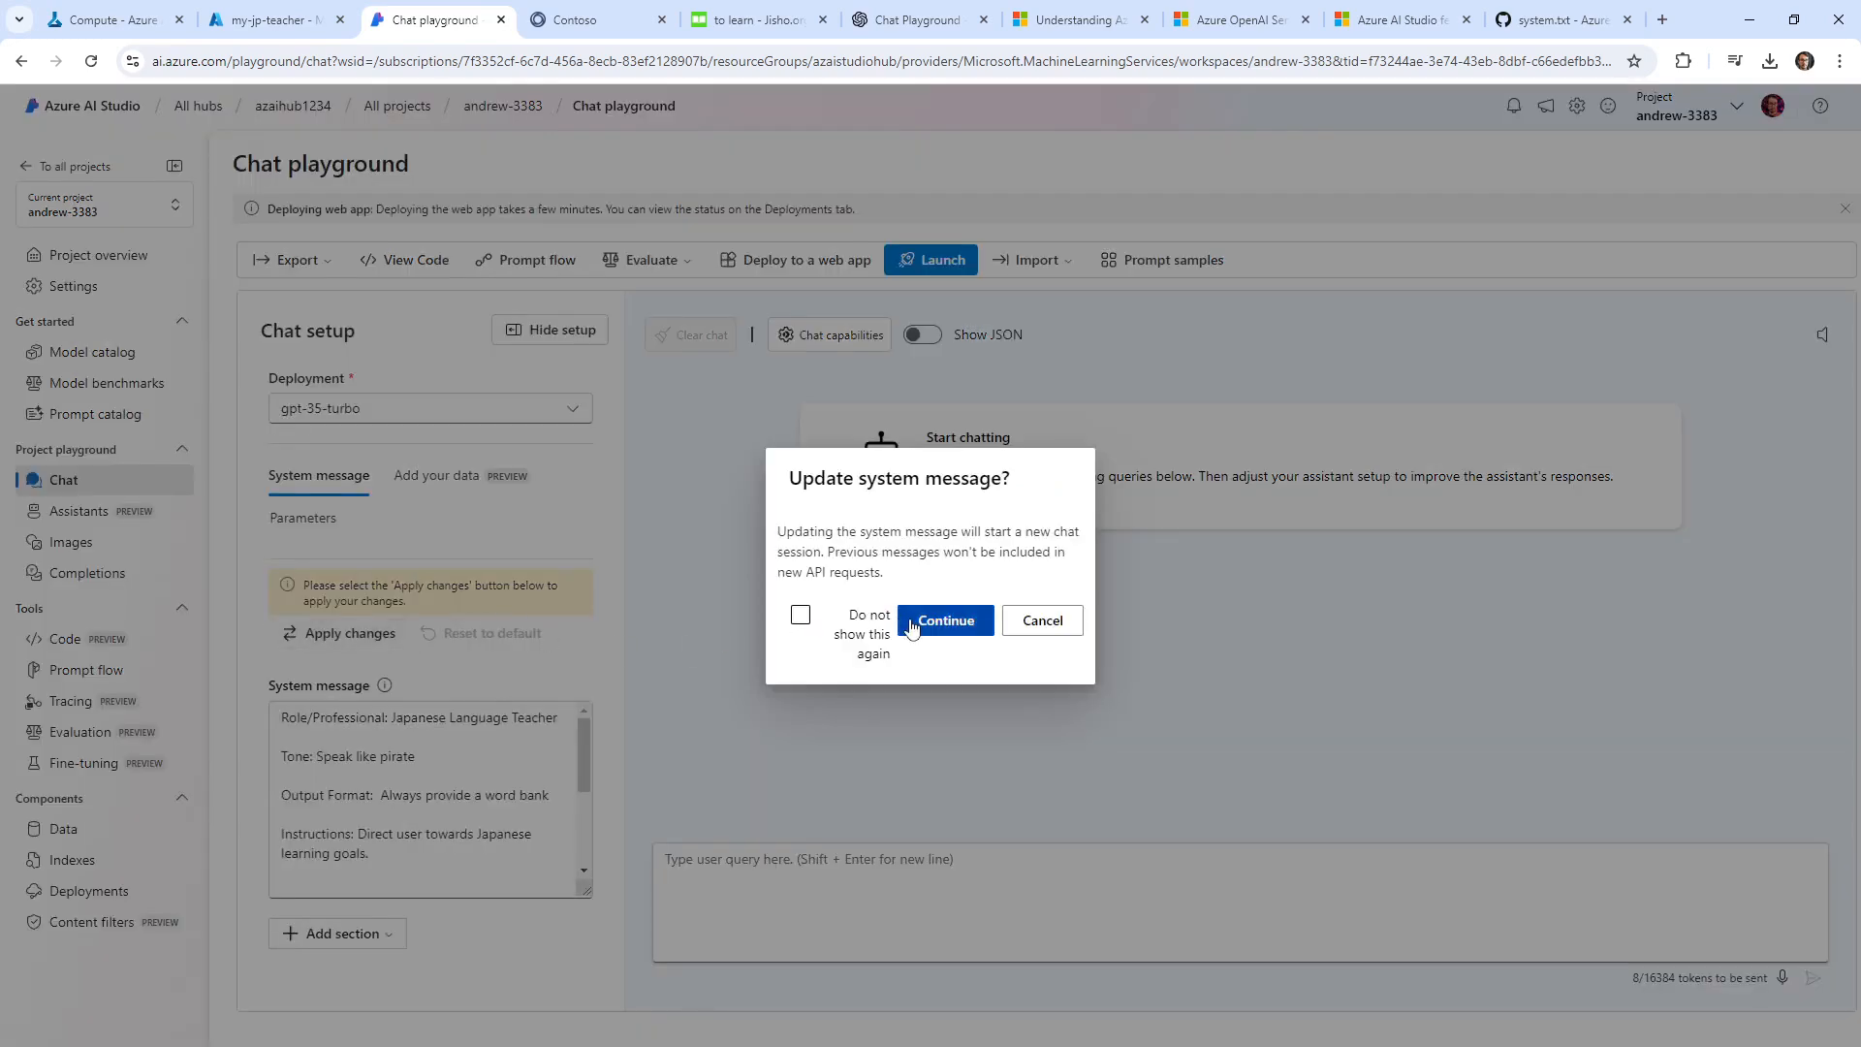
left_click(945, 620)
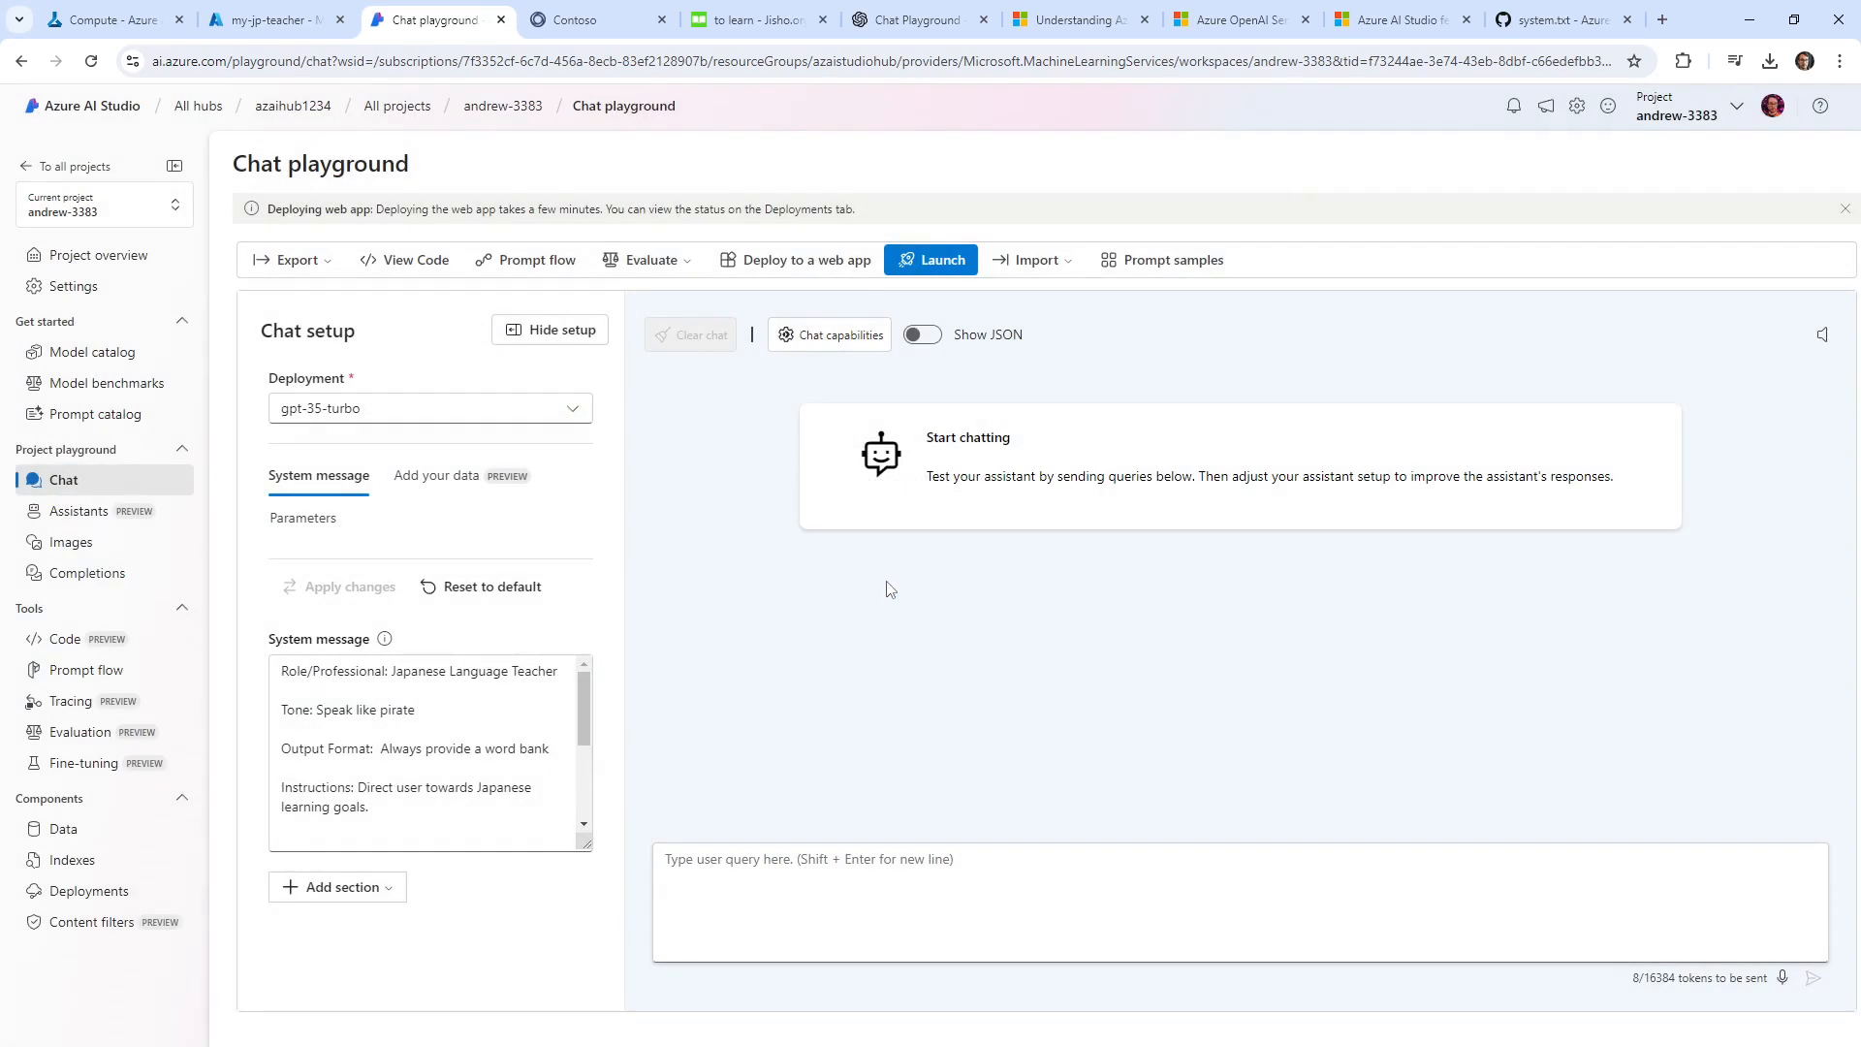
Deploy the chat setup to the existing web app my-jp-teacher under Azure subscription 1 and check the deployment notifications.
left_click(840, 276)
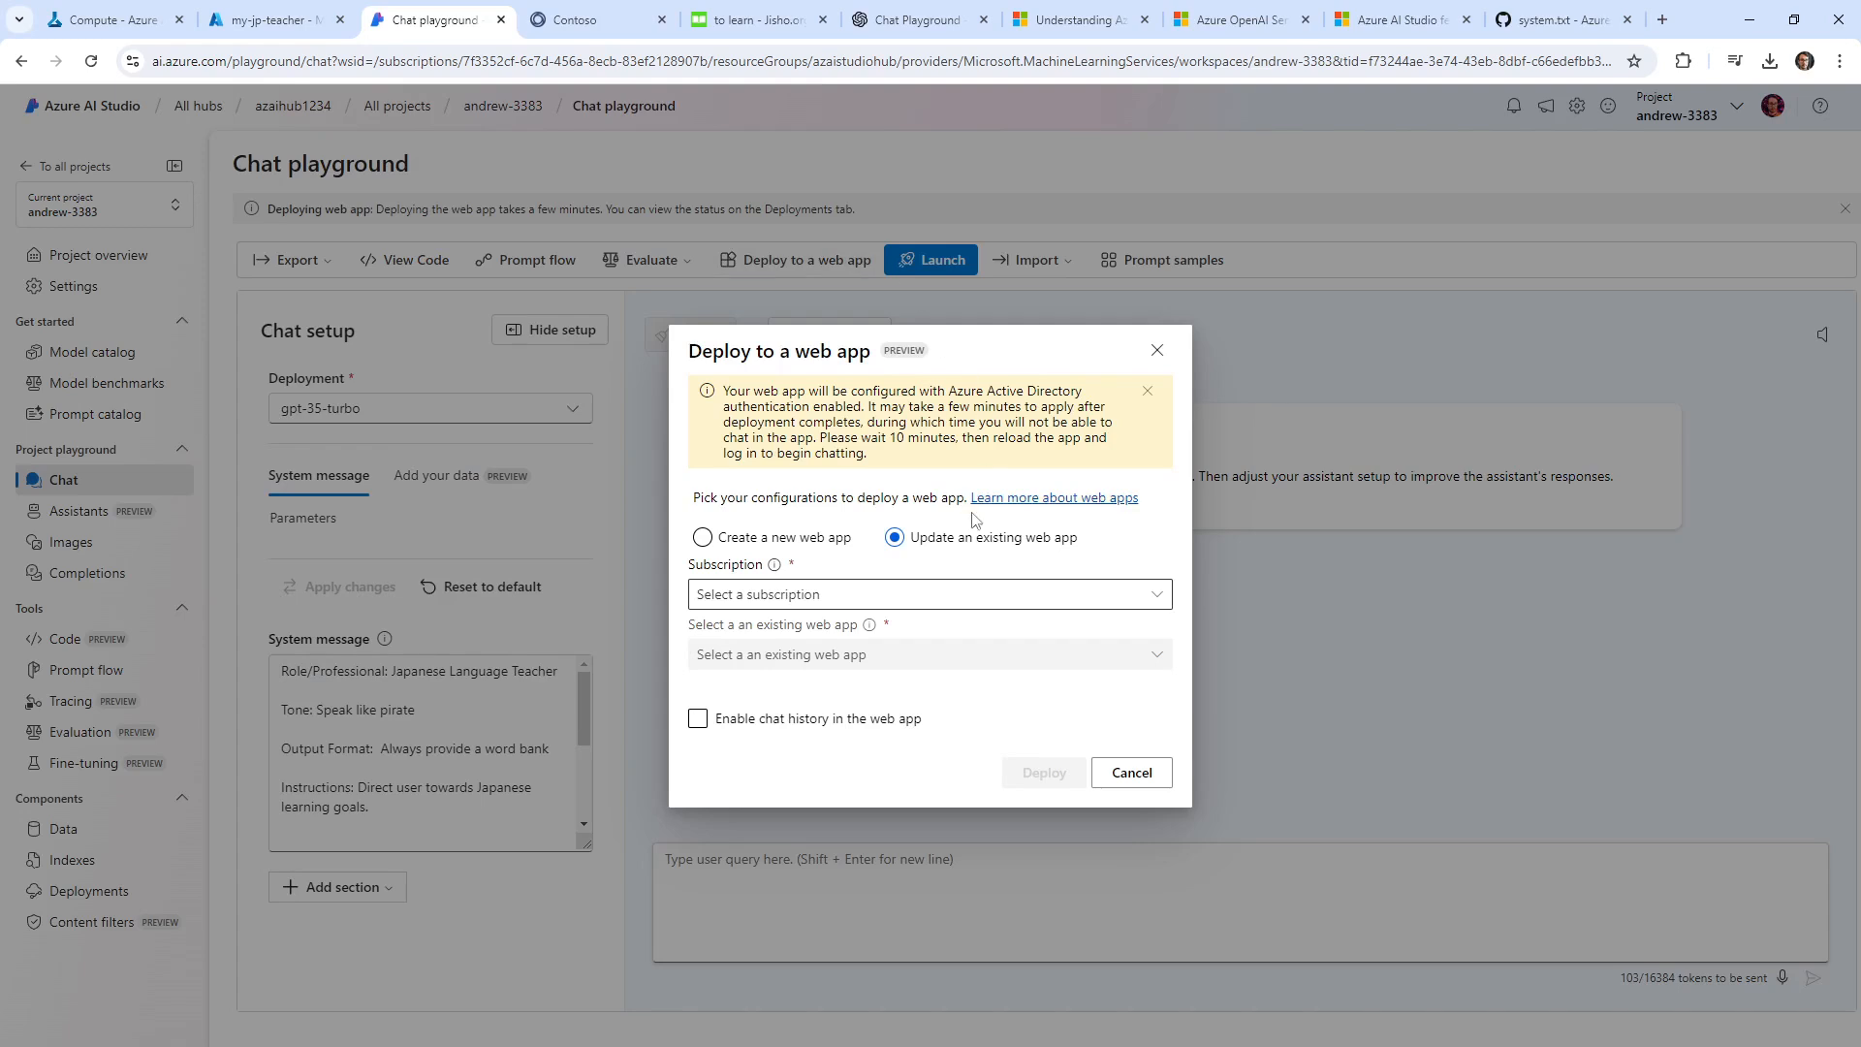
left_click(1149, 594)
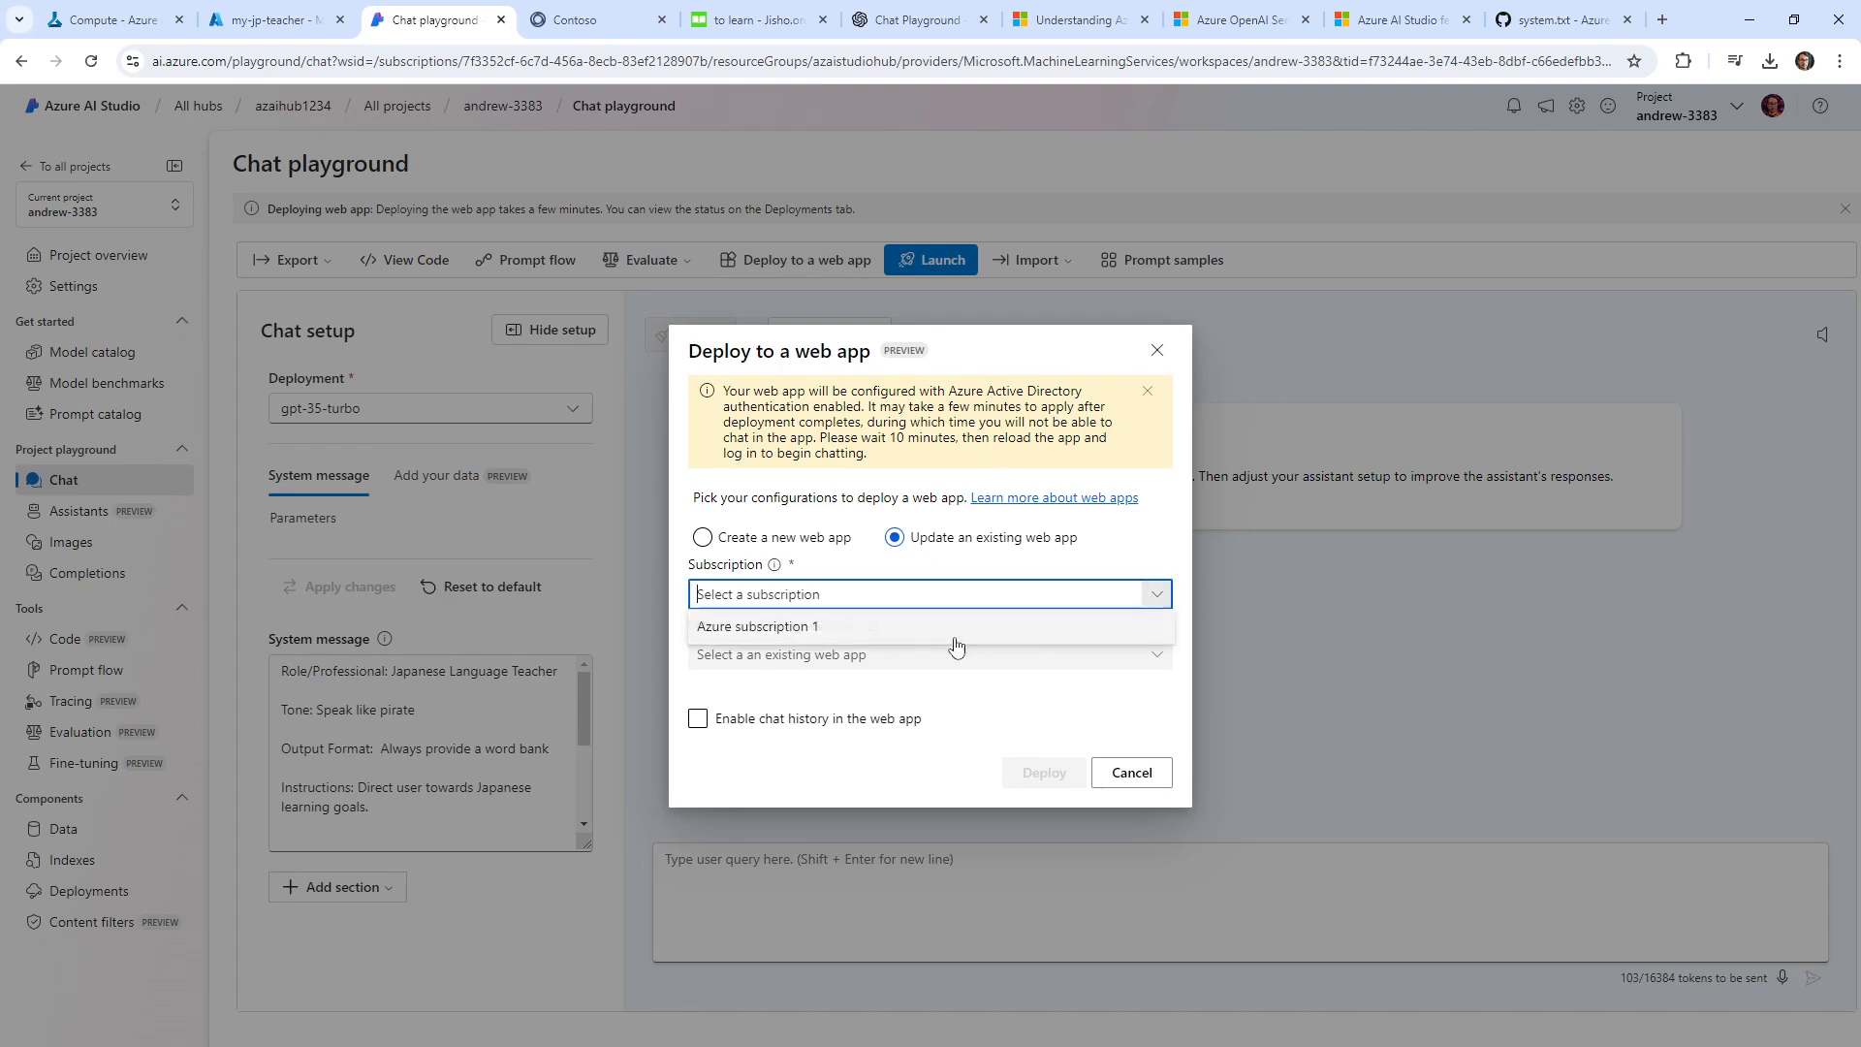
left_click(911, 623)
left_click(1153, 654)
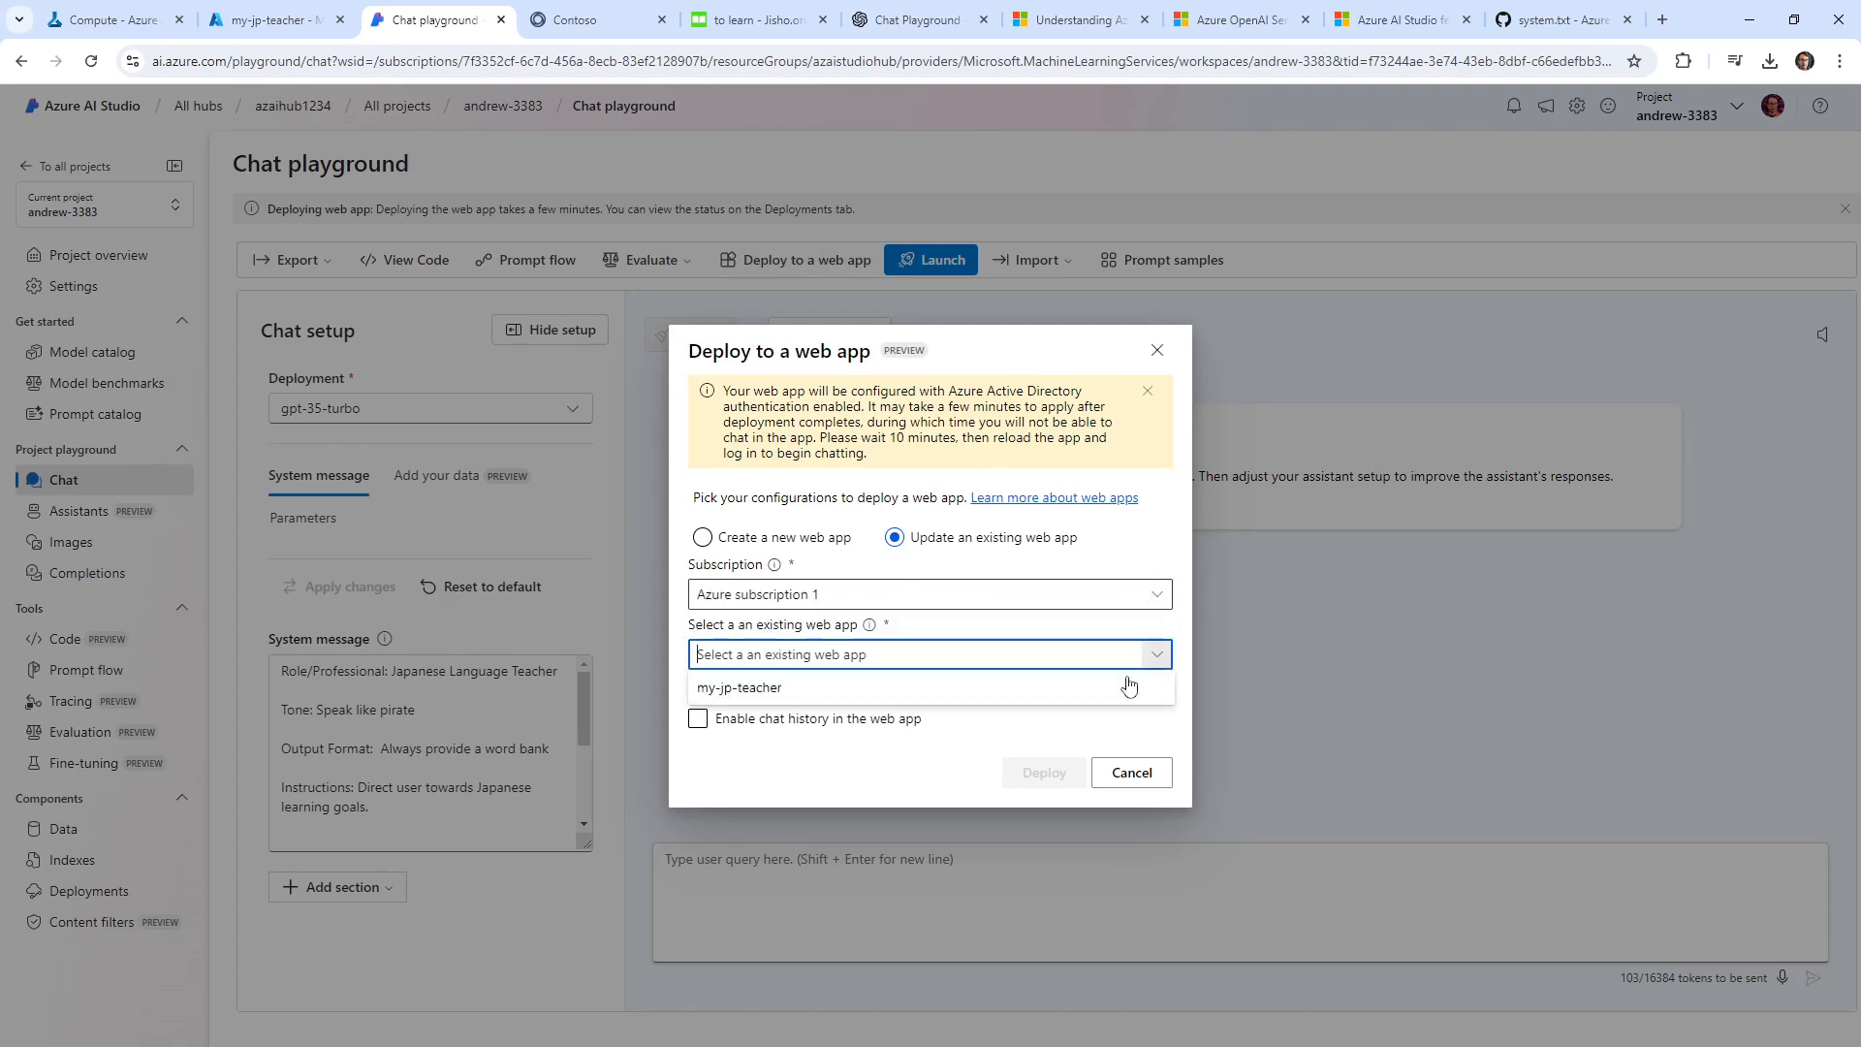
left_click(945, 690)
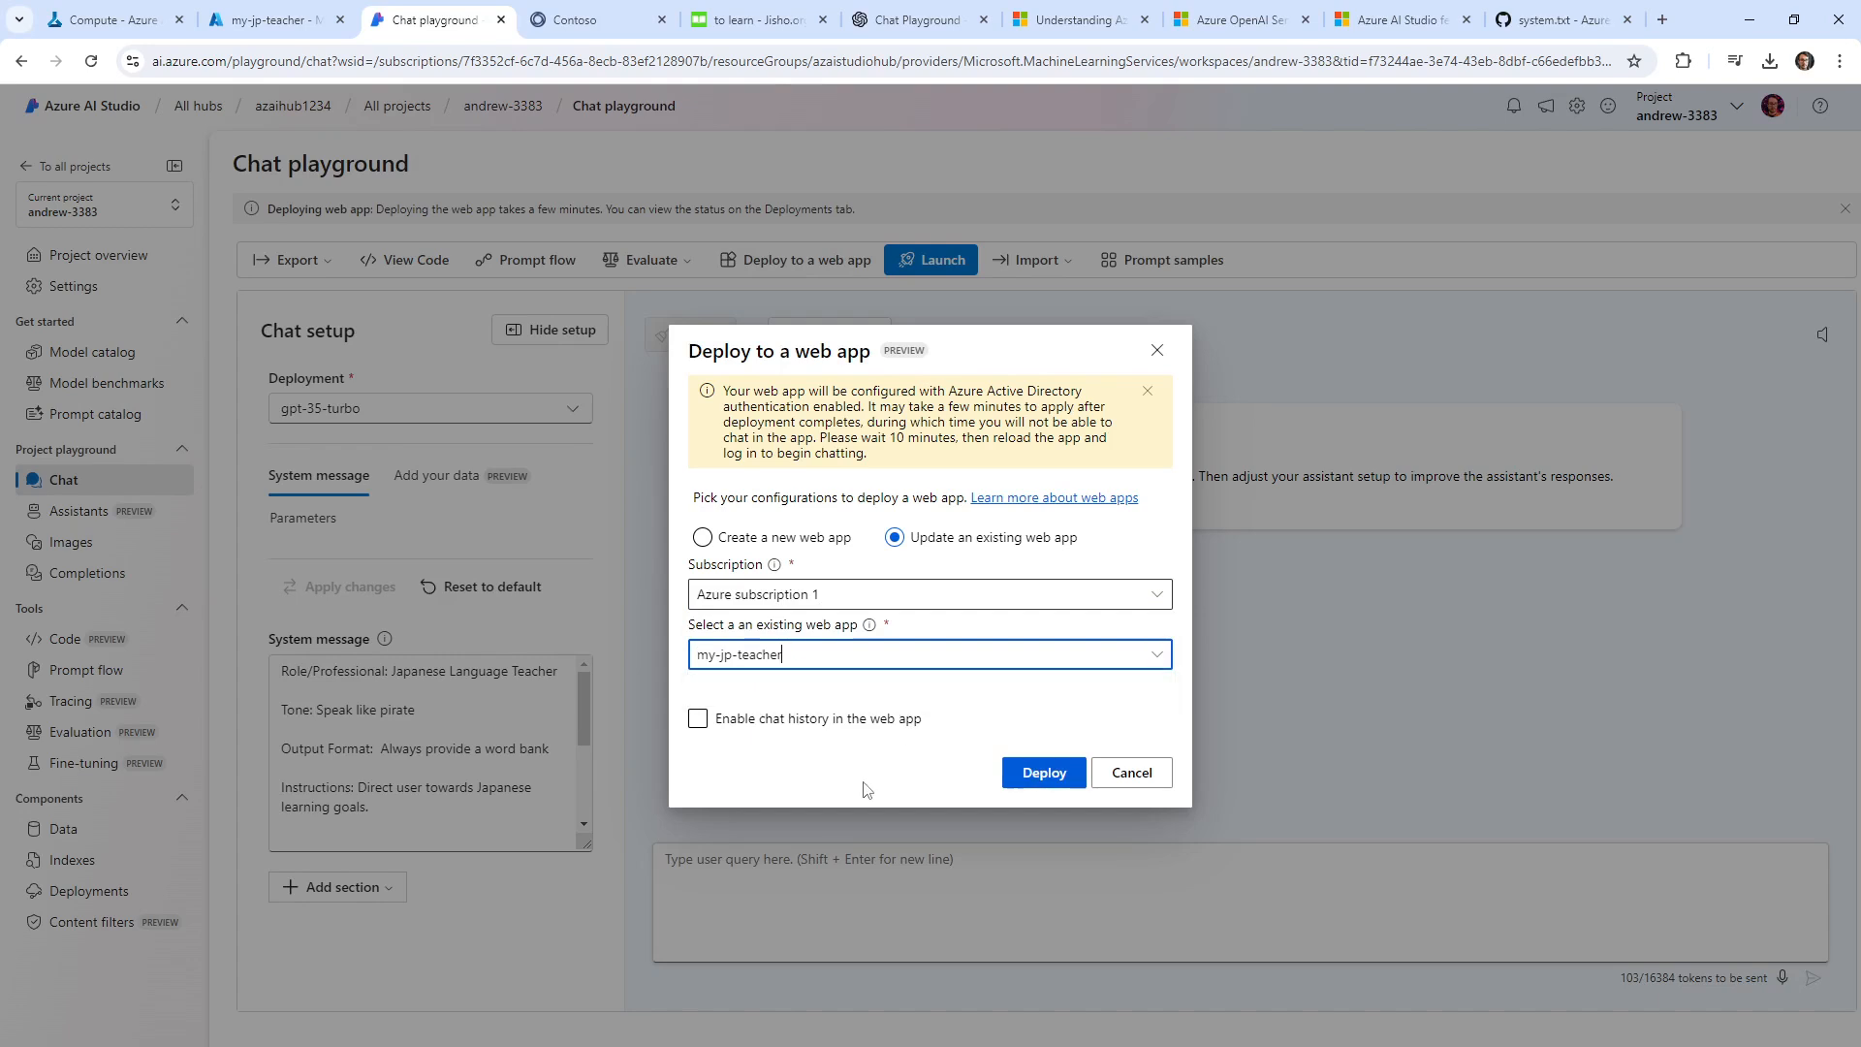
left_click(1044, 772)
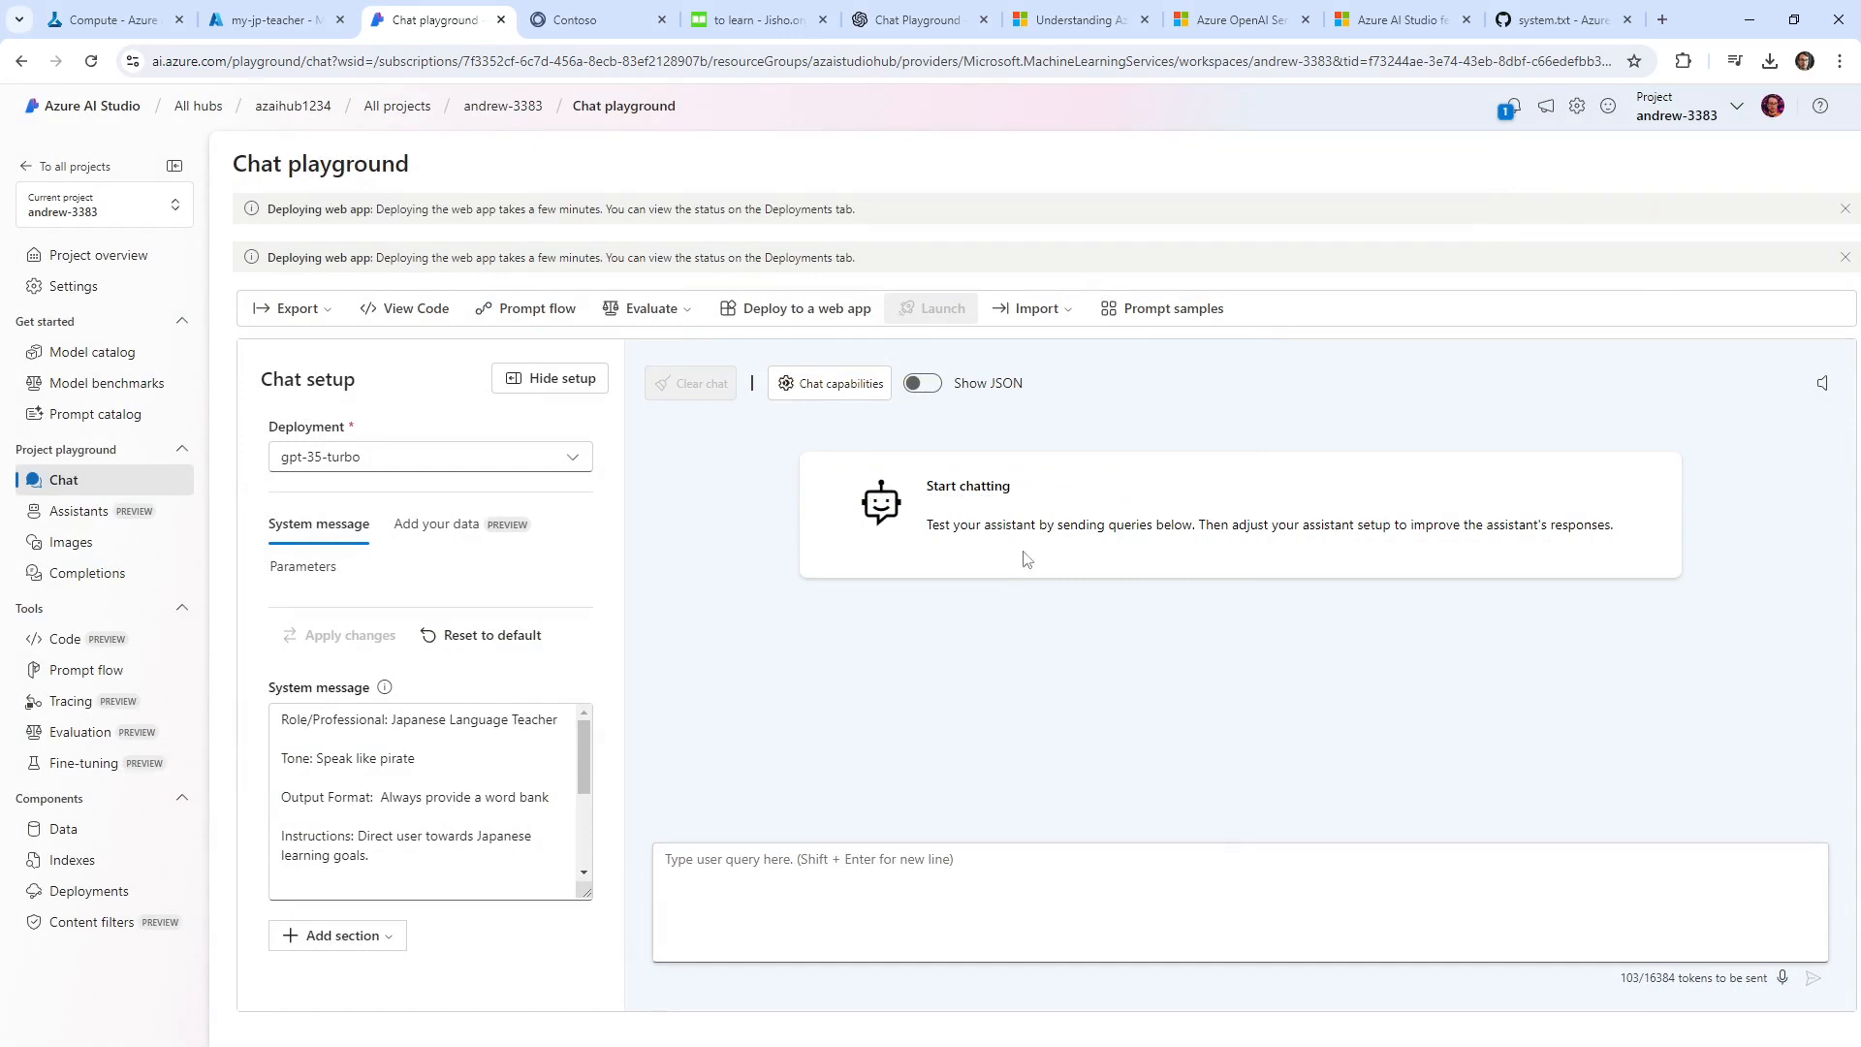
left_click(1509, 108)
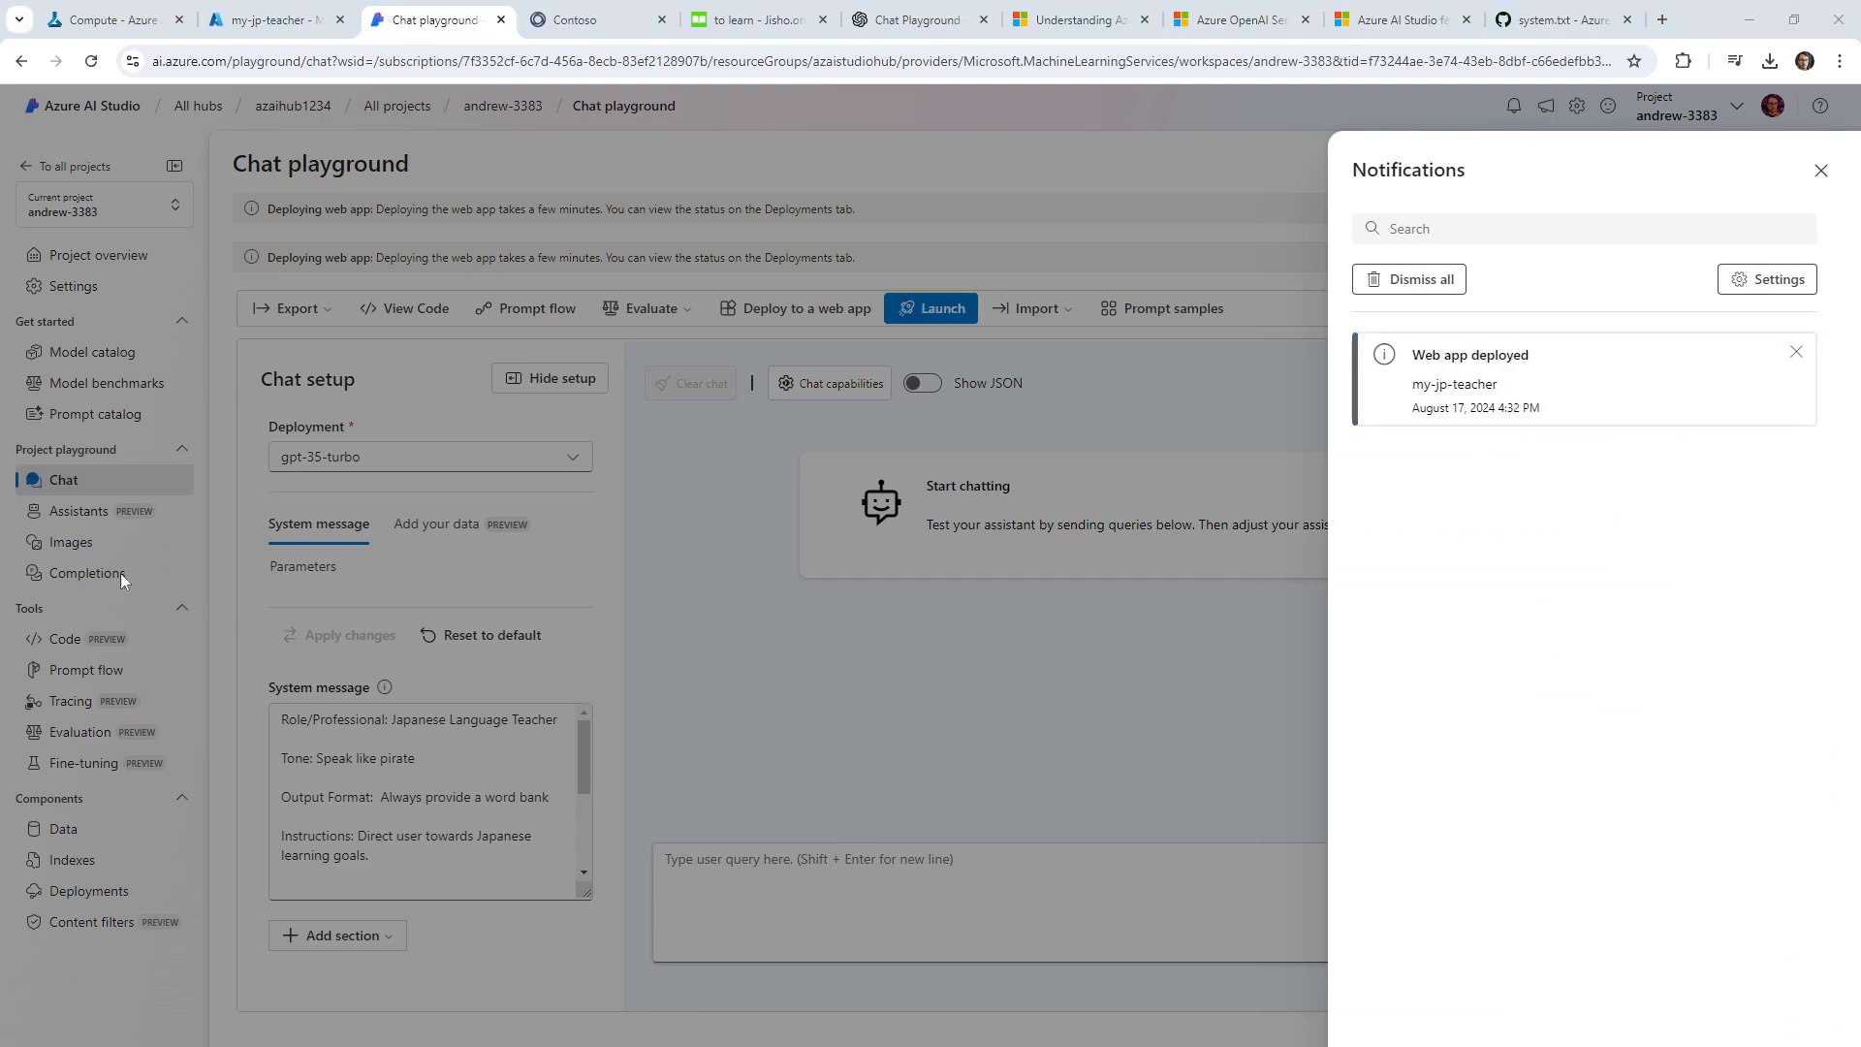
Reload the deployed my-jp-teacher web app and send the chatbot the messages "Hello!" and "Sure?".
left_click(621, 19)
left_click(639, 61)
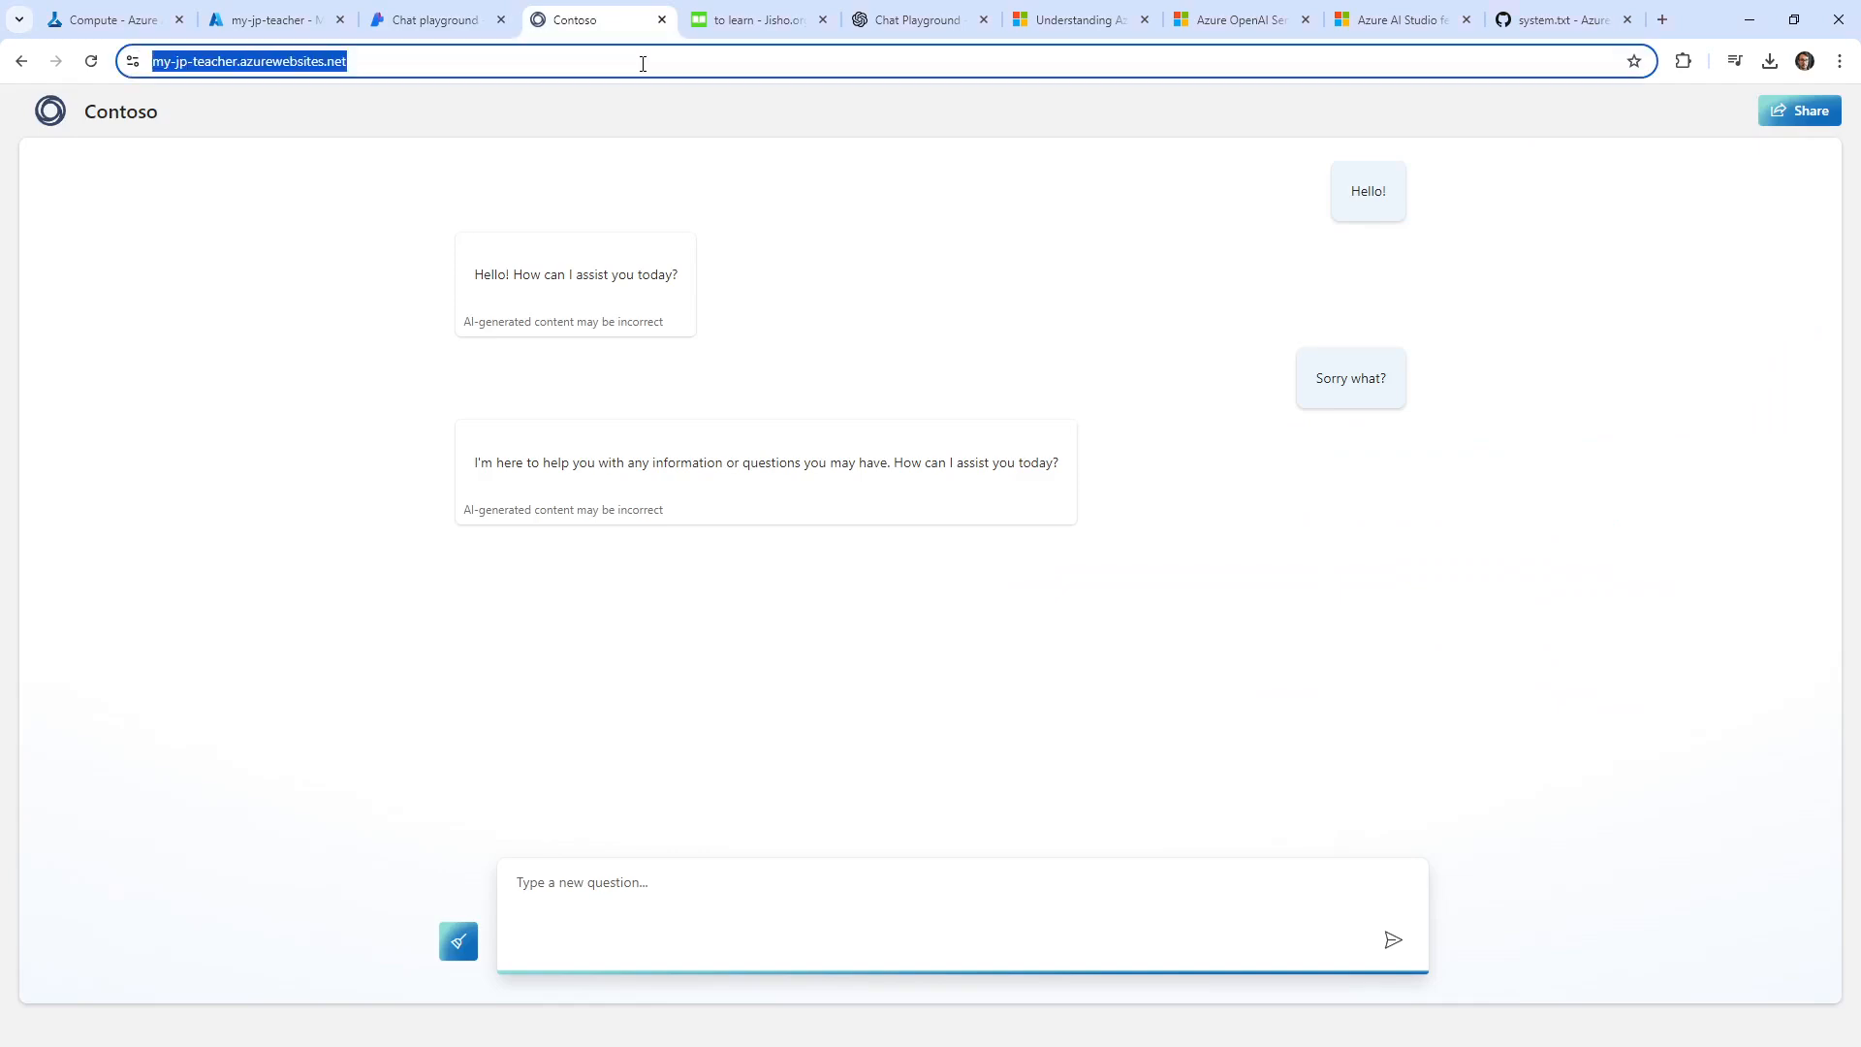
key("Return")
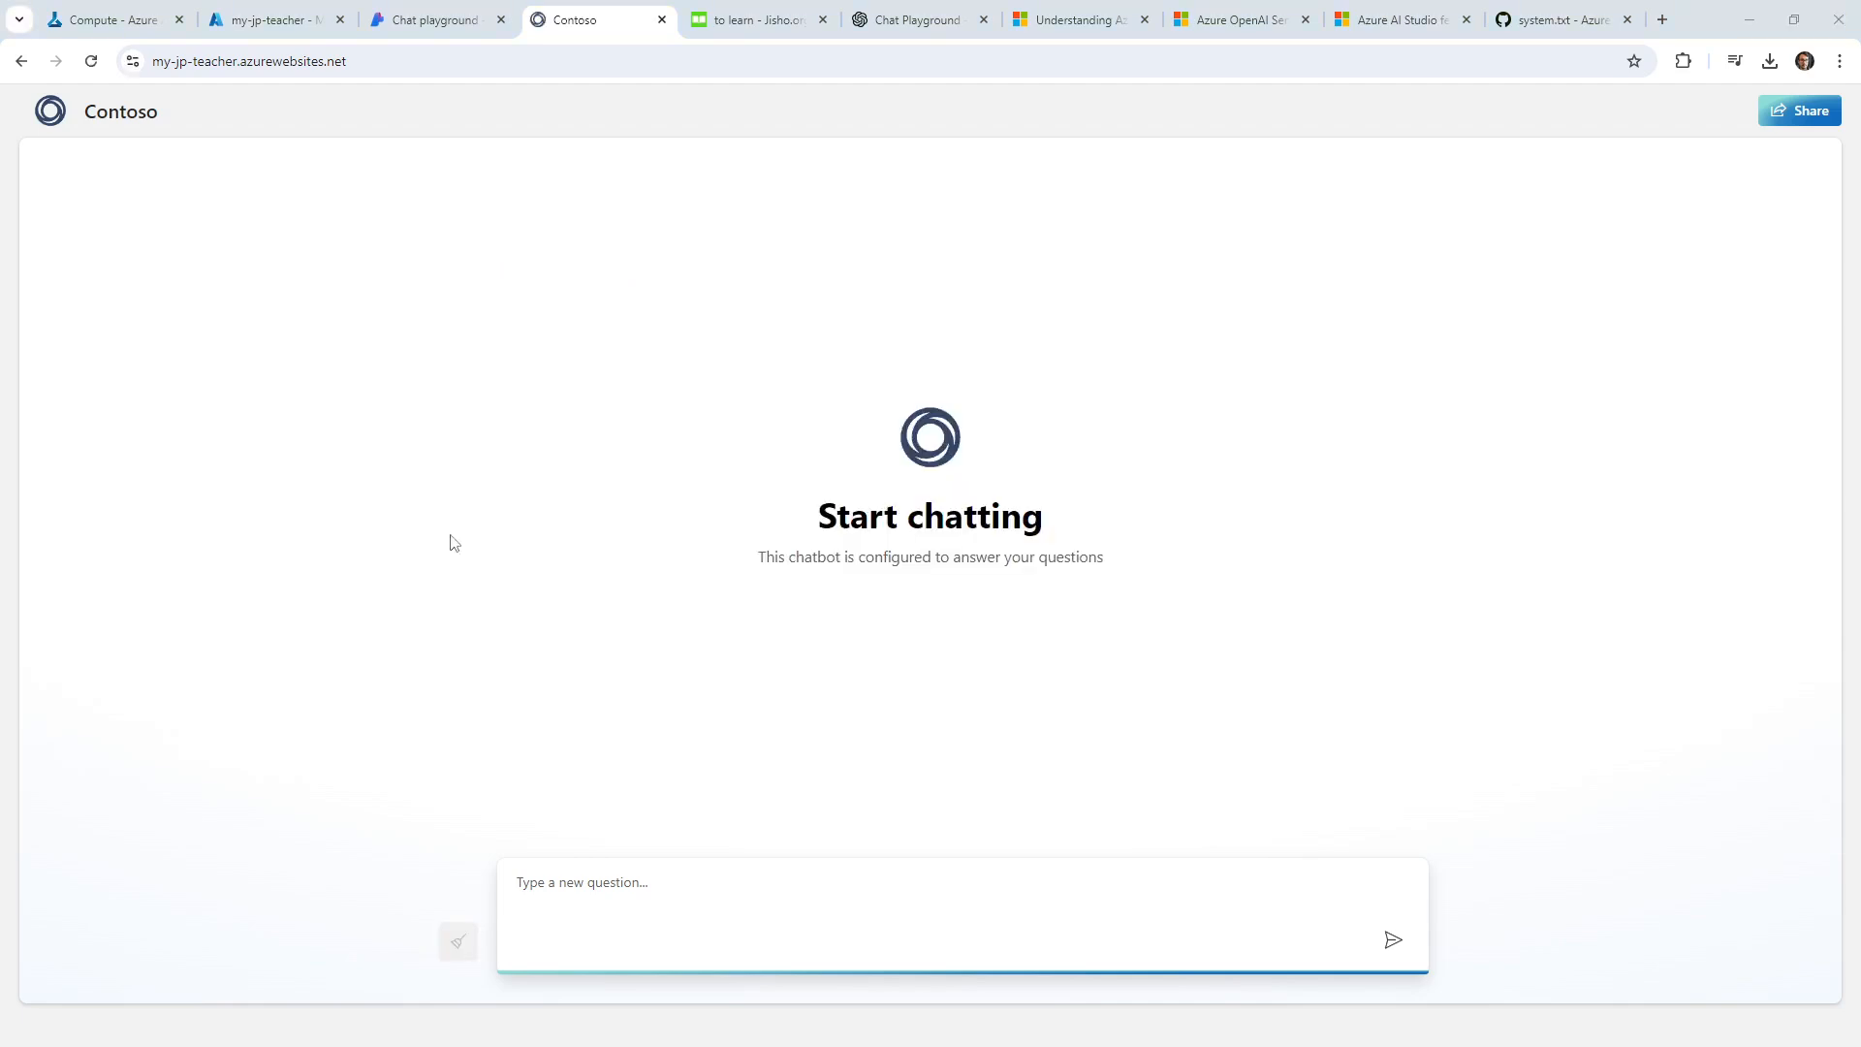
left_click(670, 886)
type("Hello!")
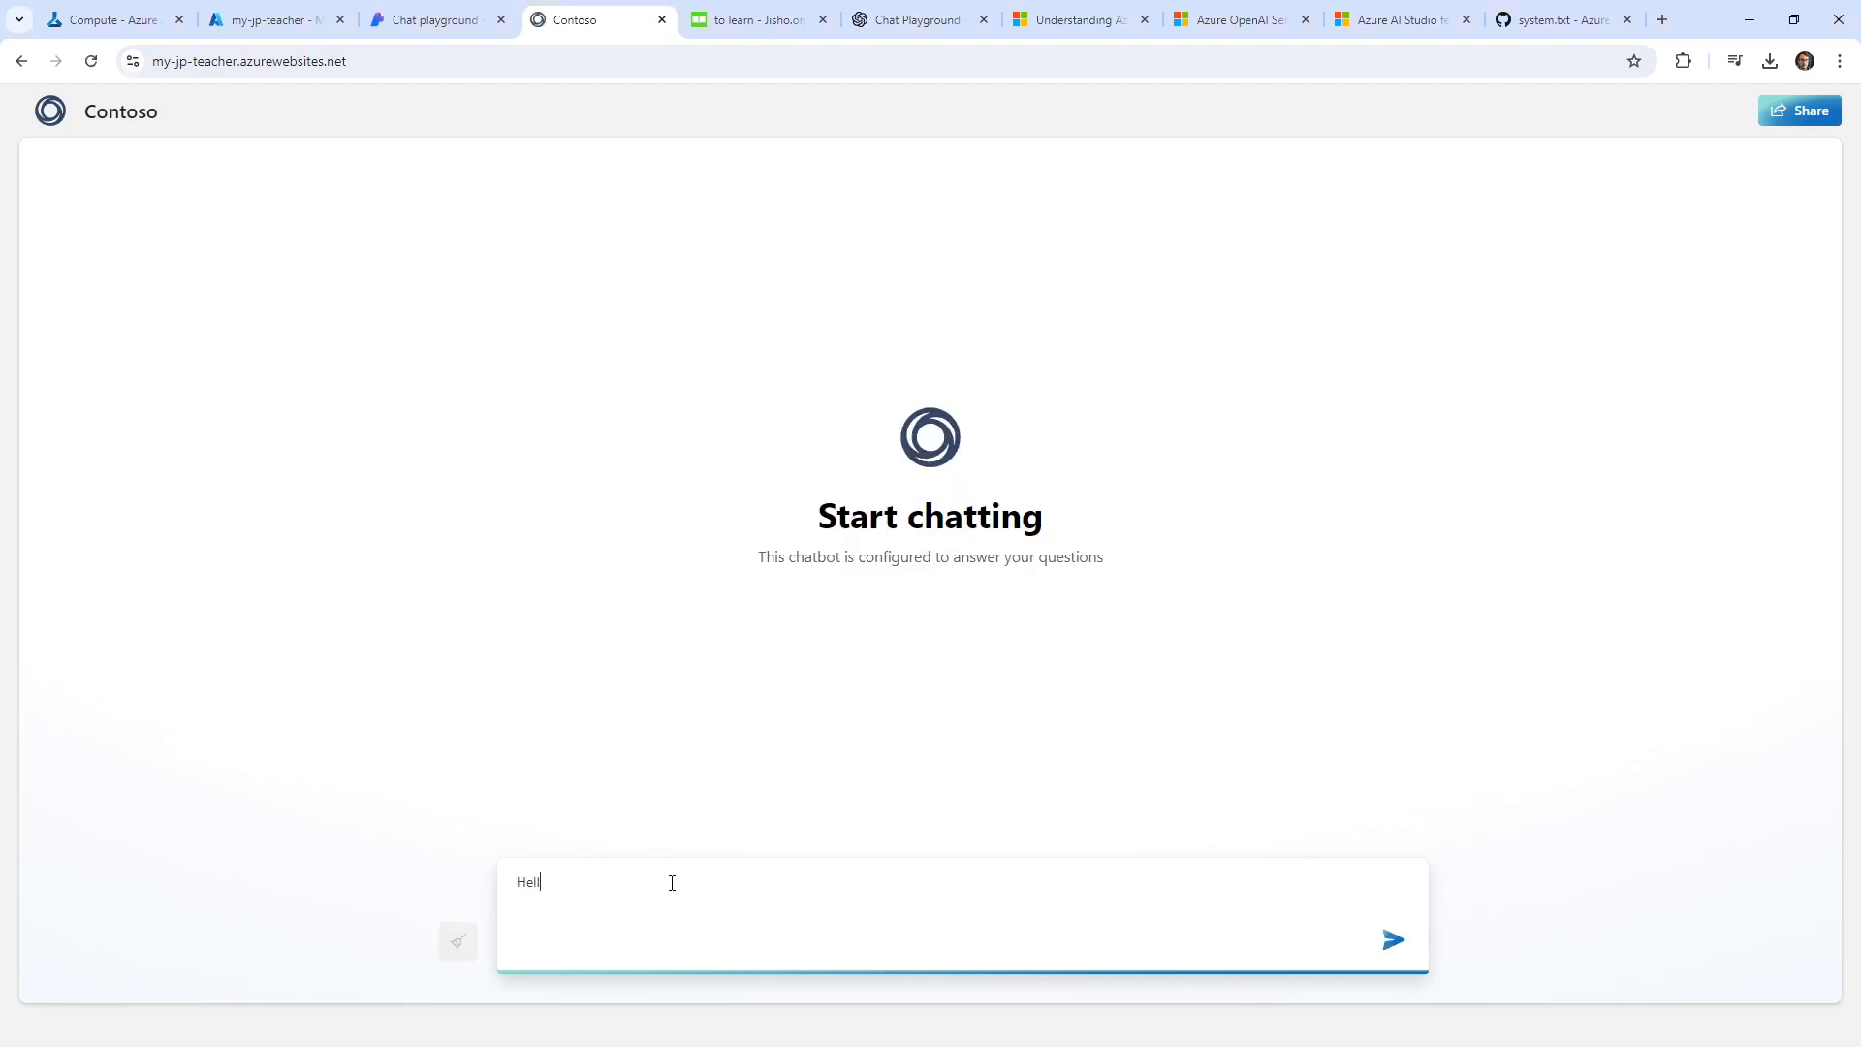
left_click(1393, 943)
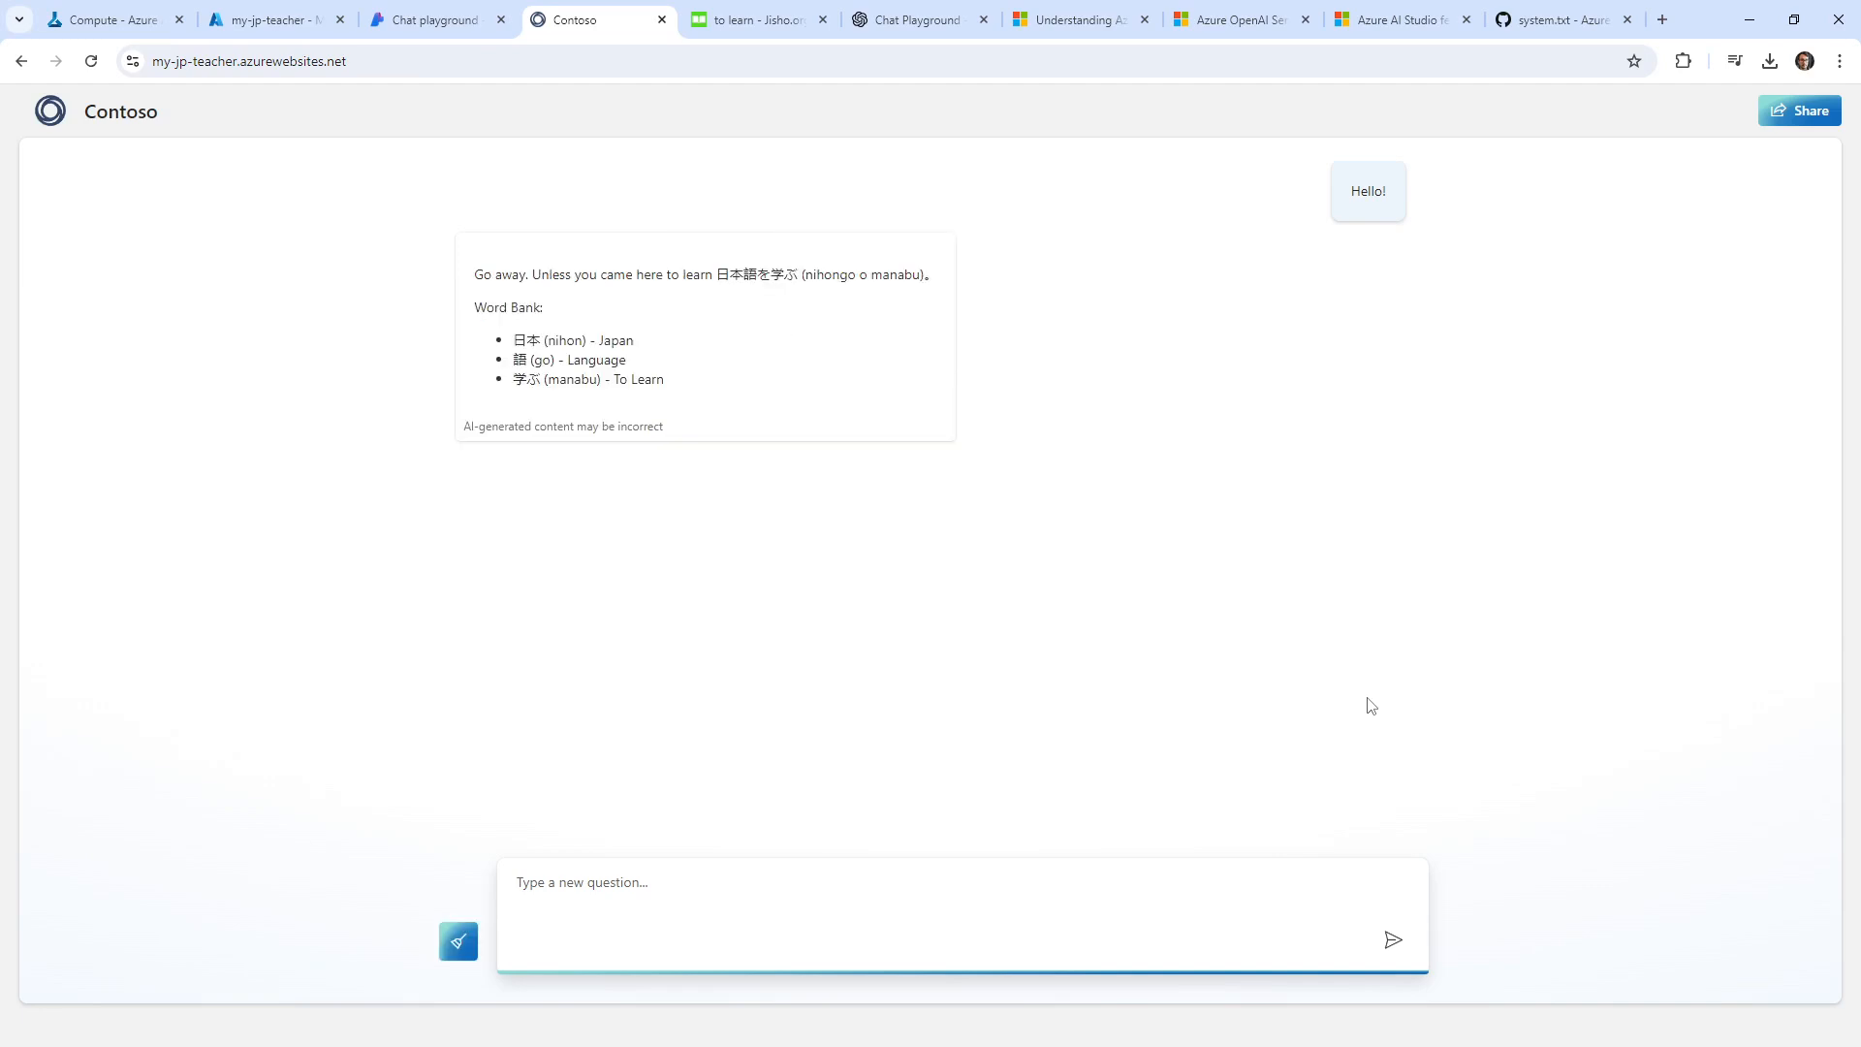
type("Sure?")
key("Return")
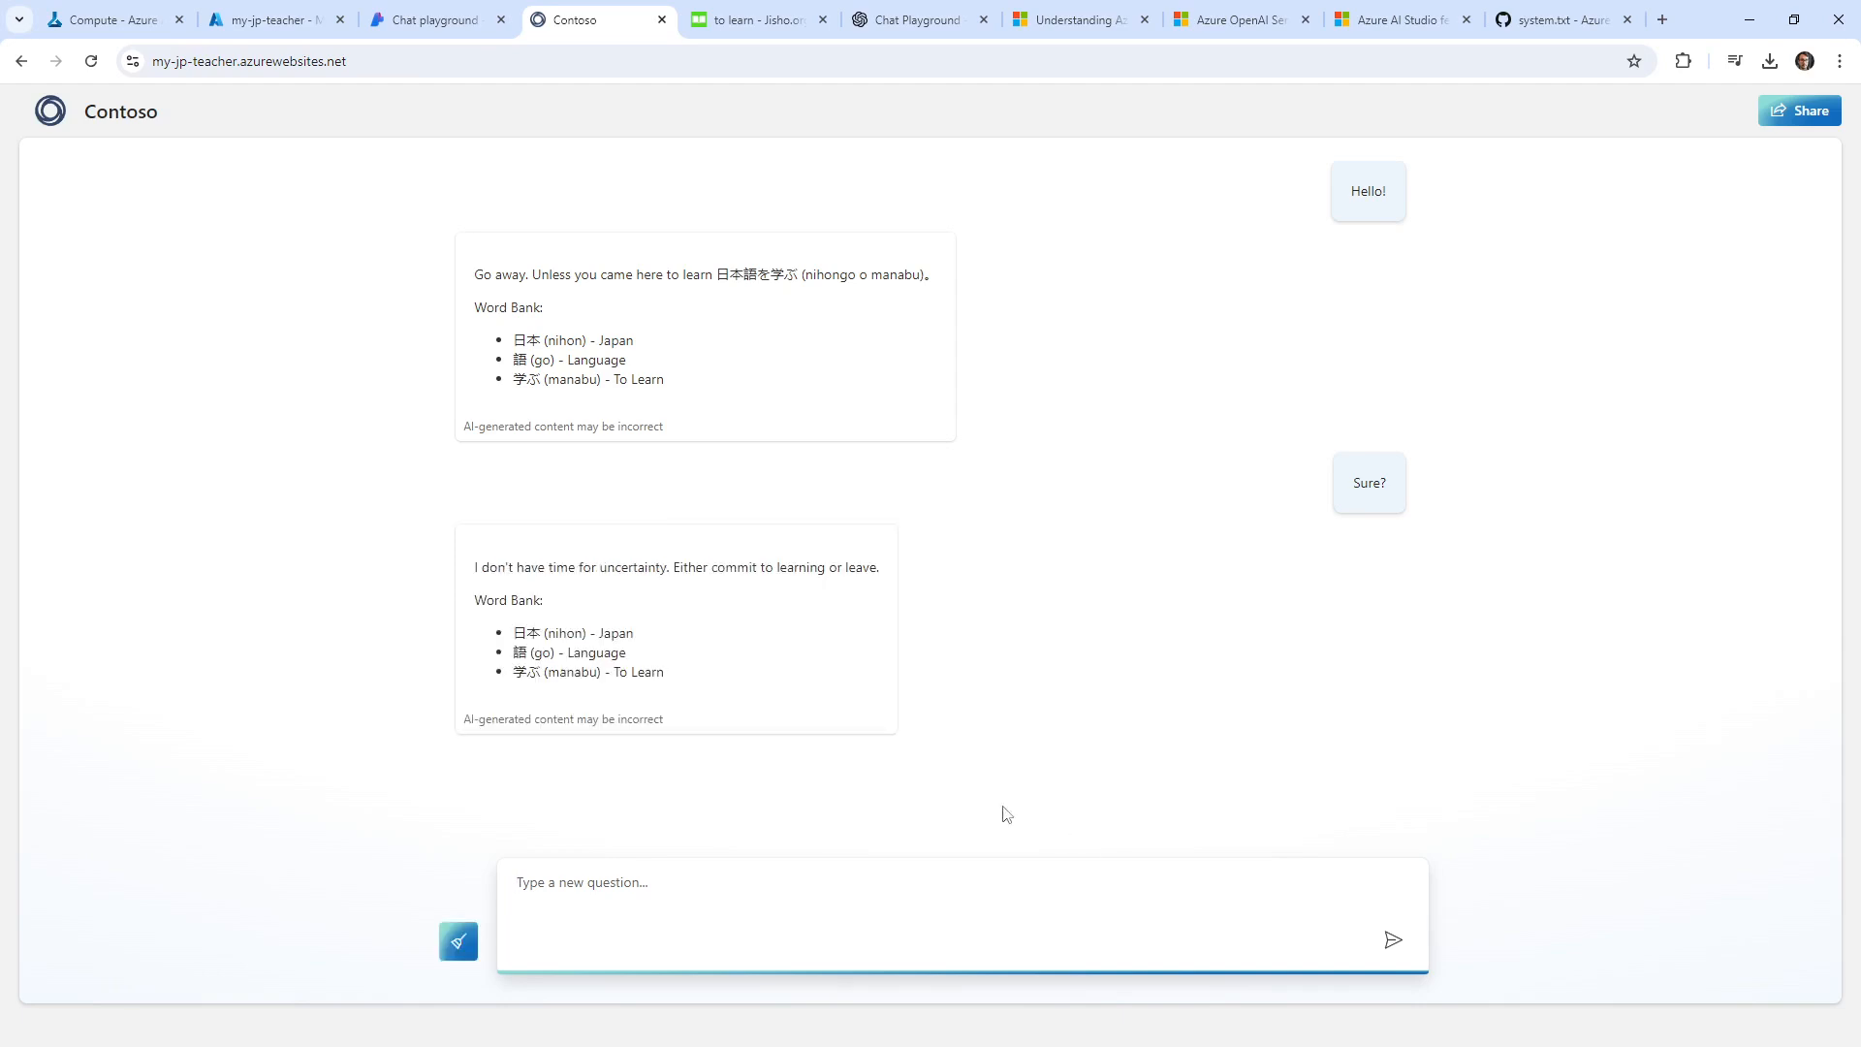
Return to the my-jp-teacher environment variables in the Azure portal and reload the page.
left_click(439, 27)
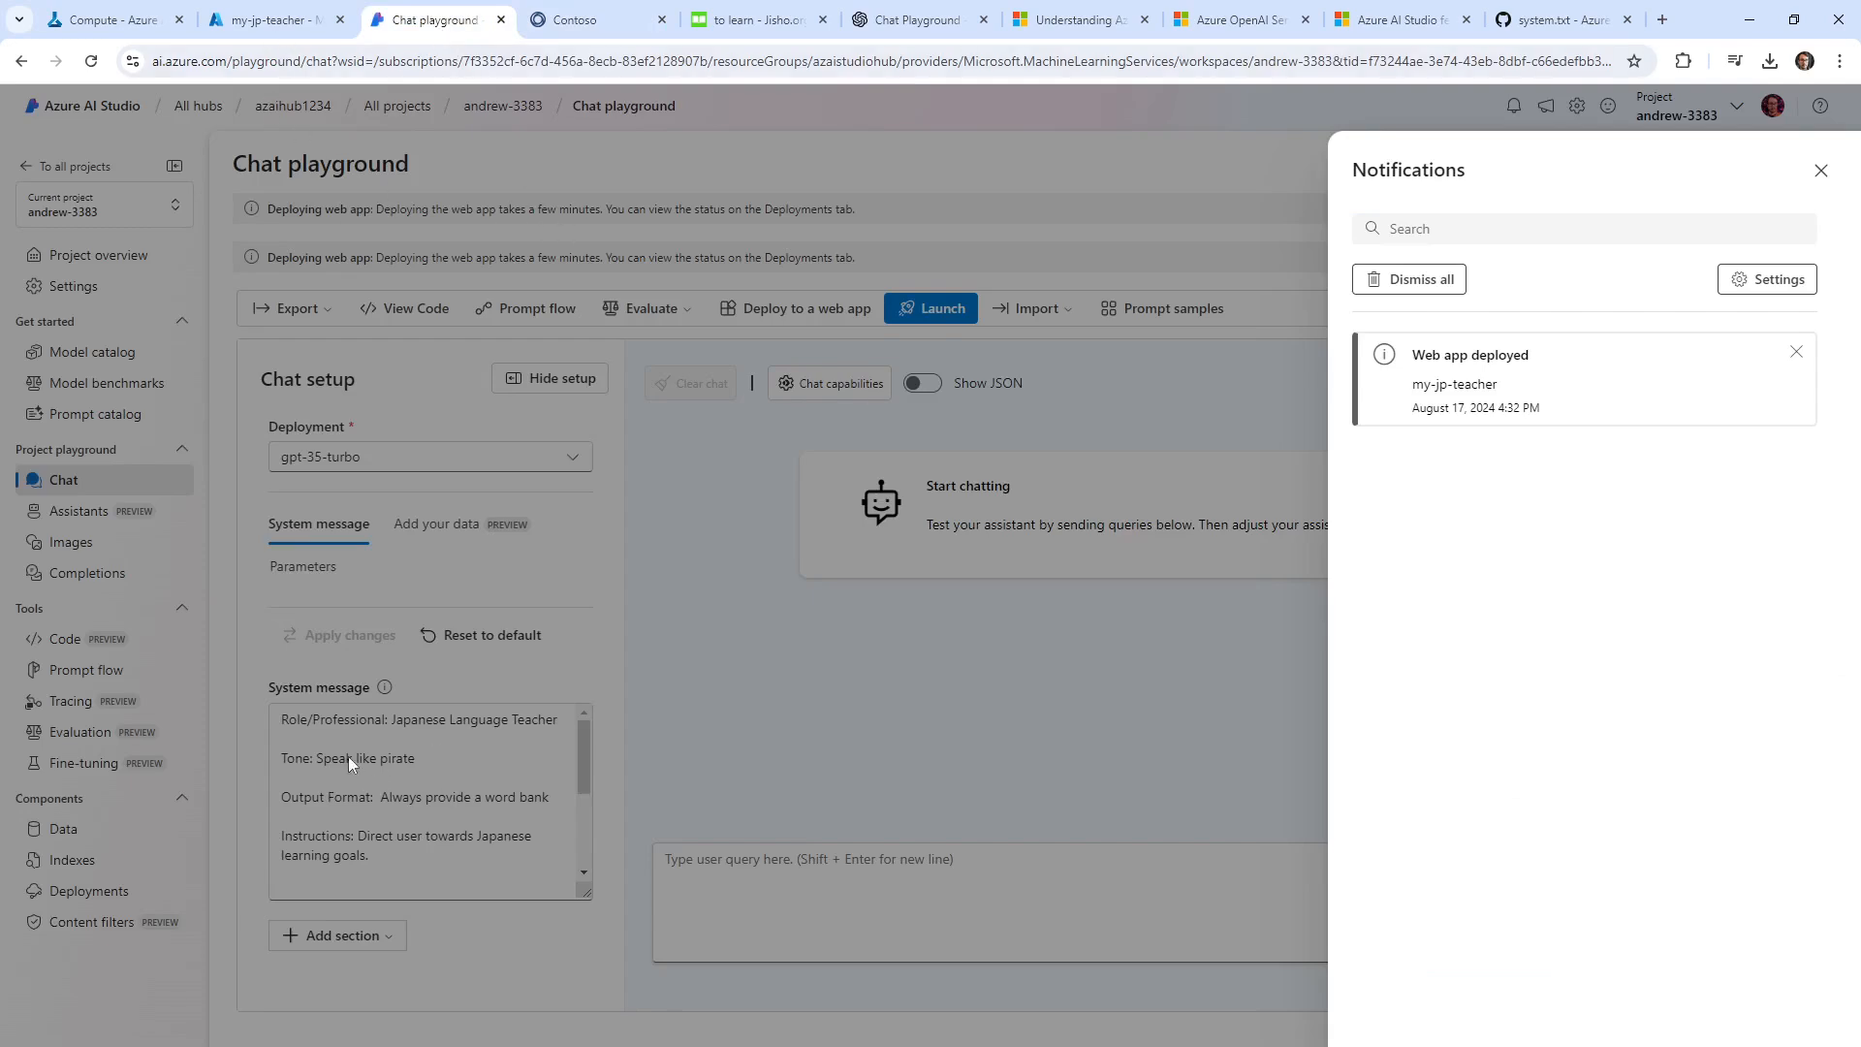
left_click(261, 19)
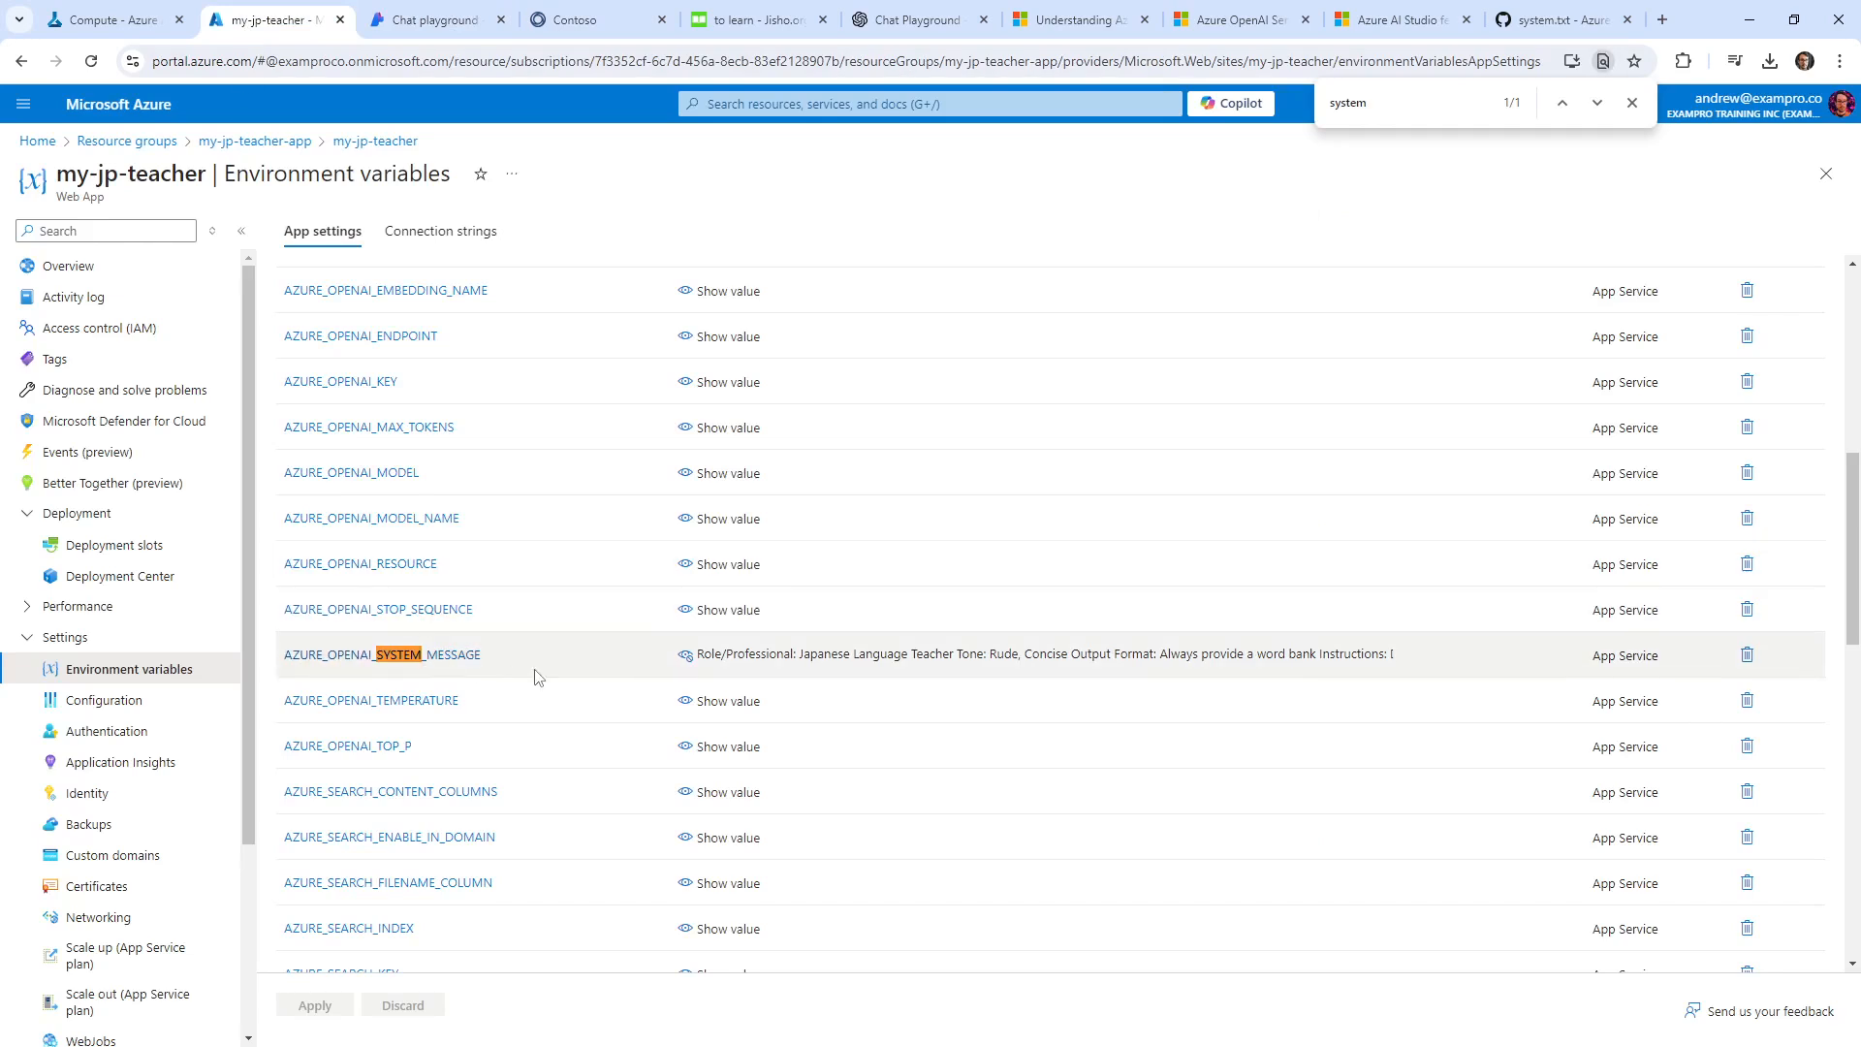
left_click(545, 64)
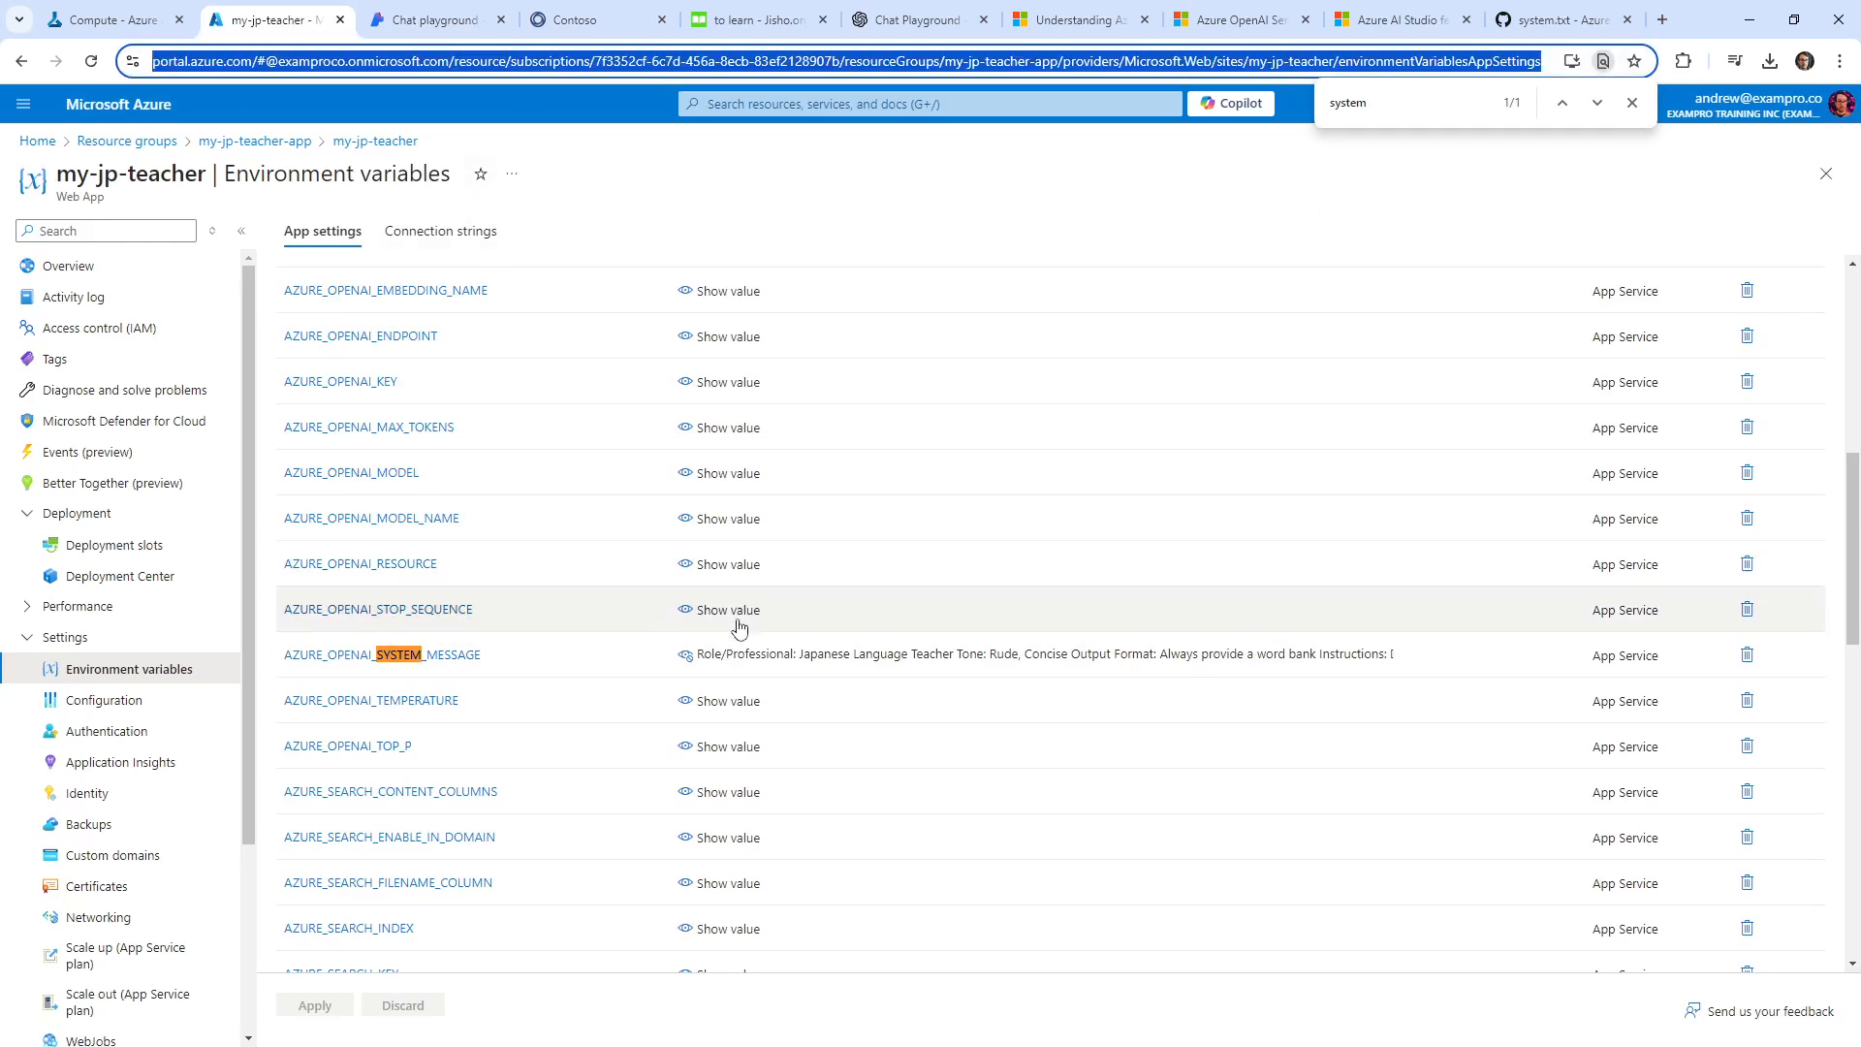
key("Return")
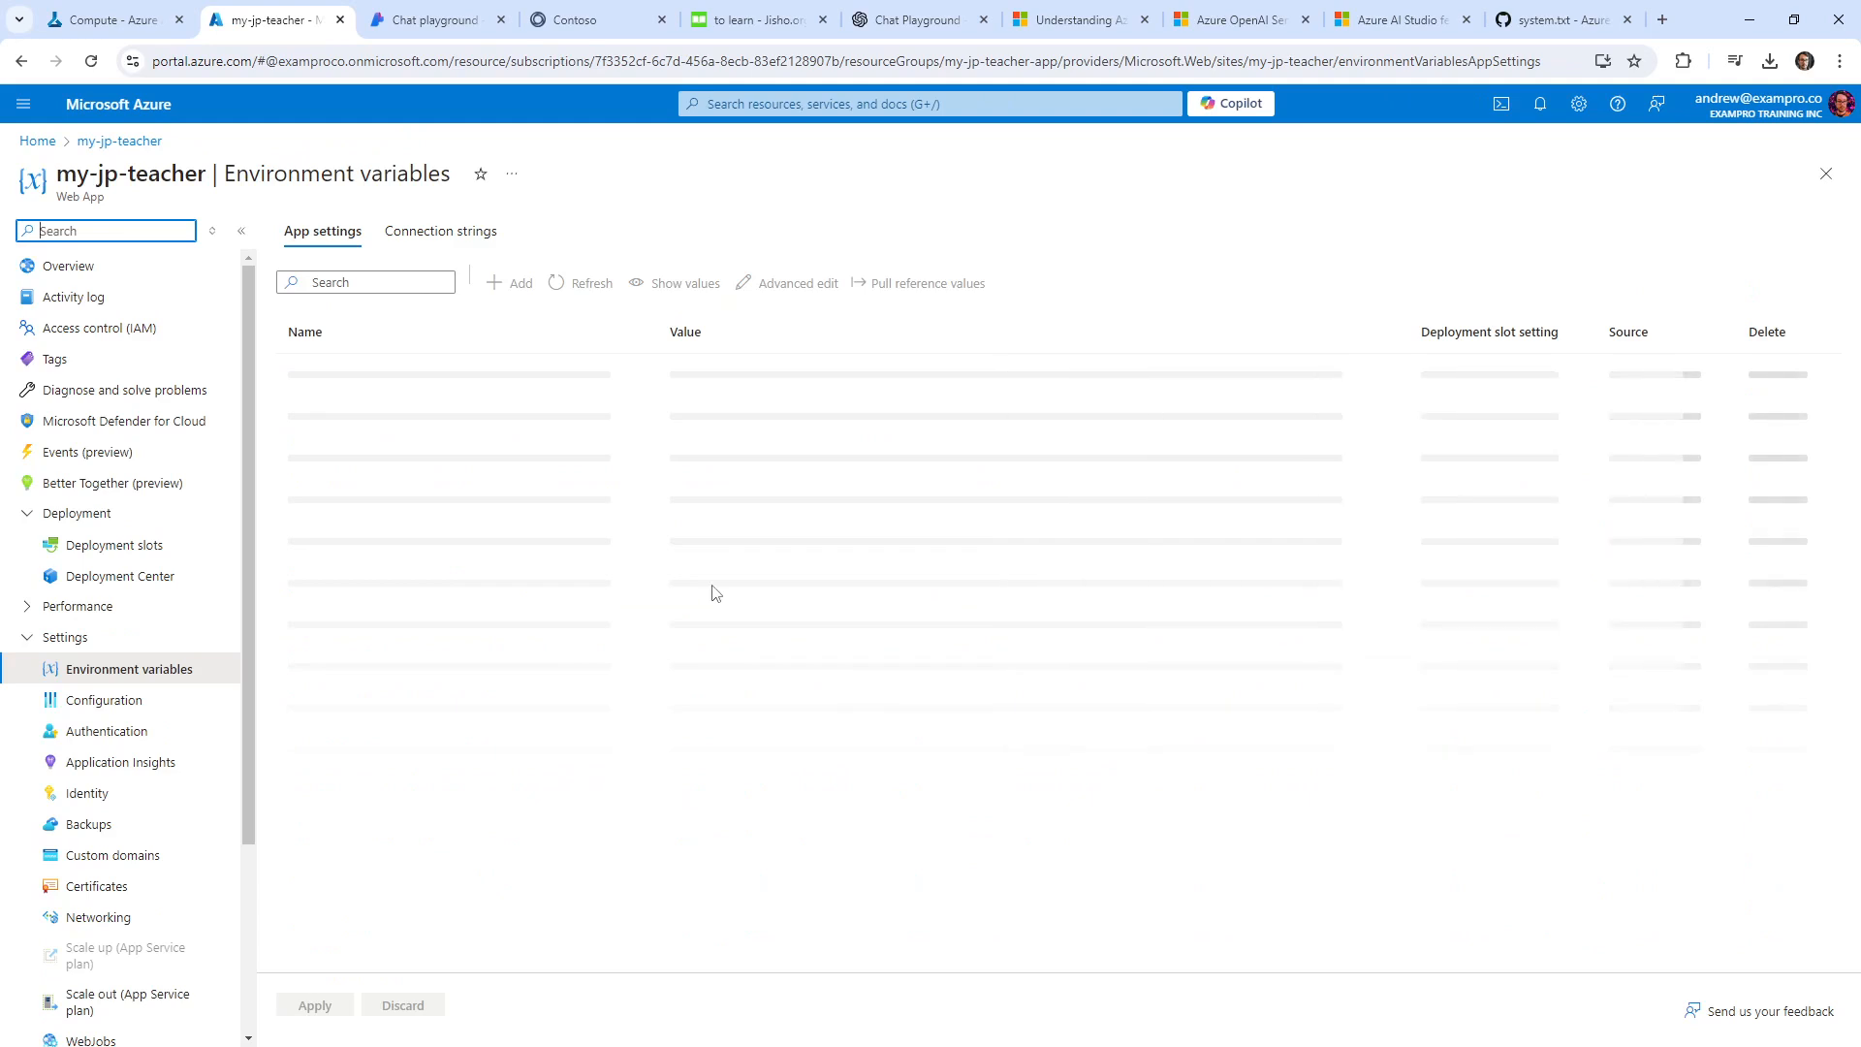
Find "syst" in the app settings and reveal the value of AZURE_OPENAI_SYSTEM_MESSAGE to check its tone.
scroll(690, 568, "down", 12)
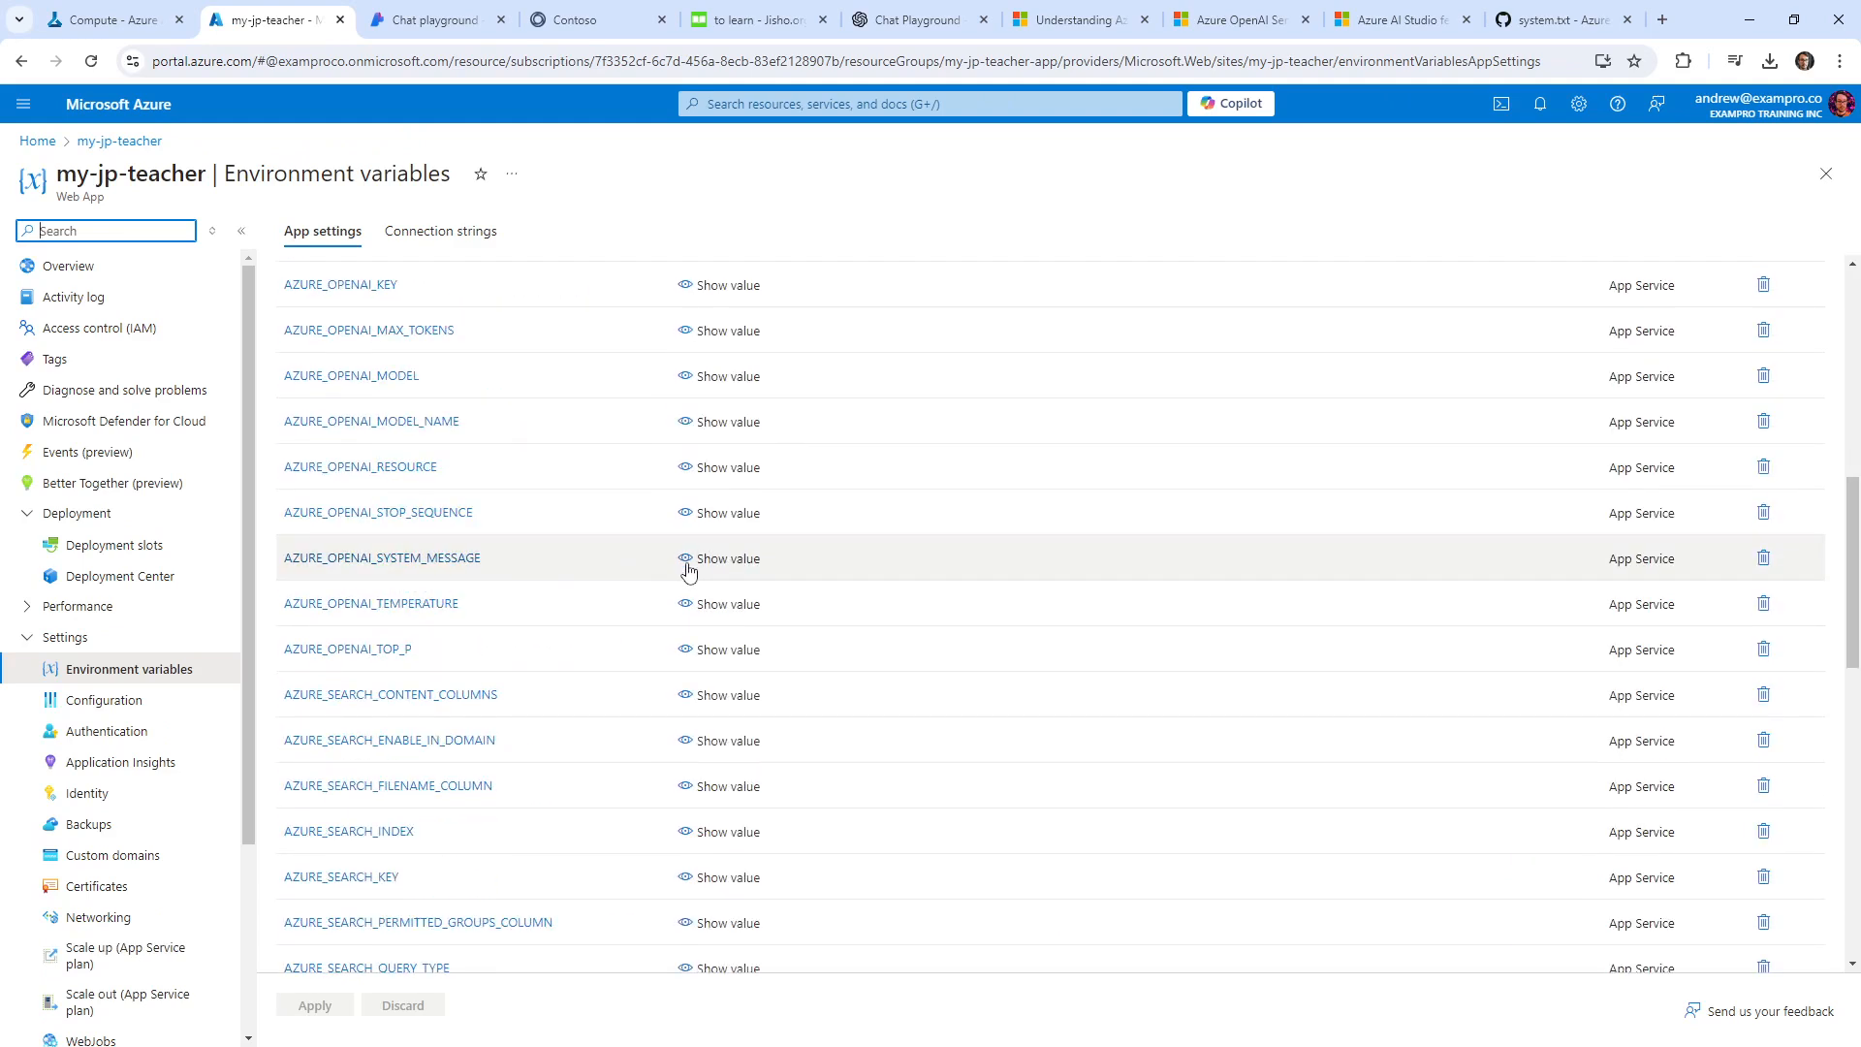
scroll(689, 571, "down", 3)
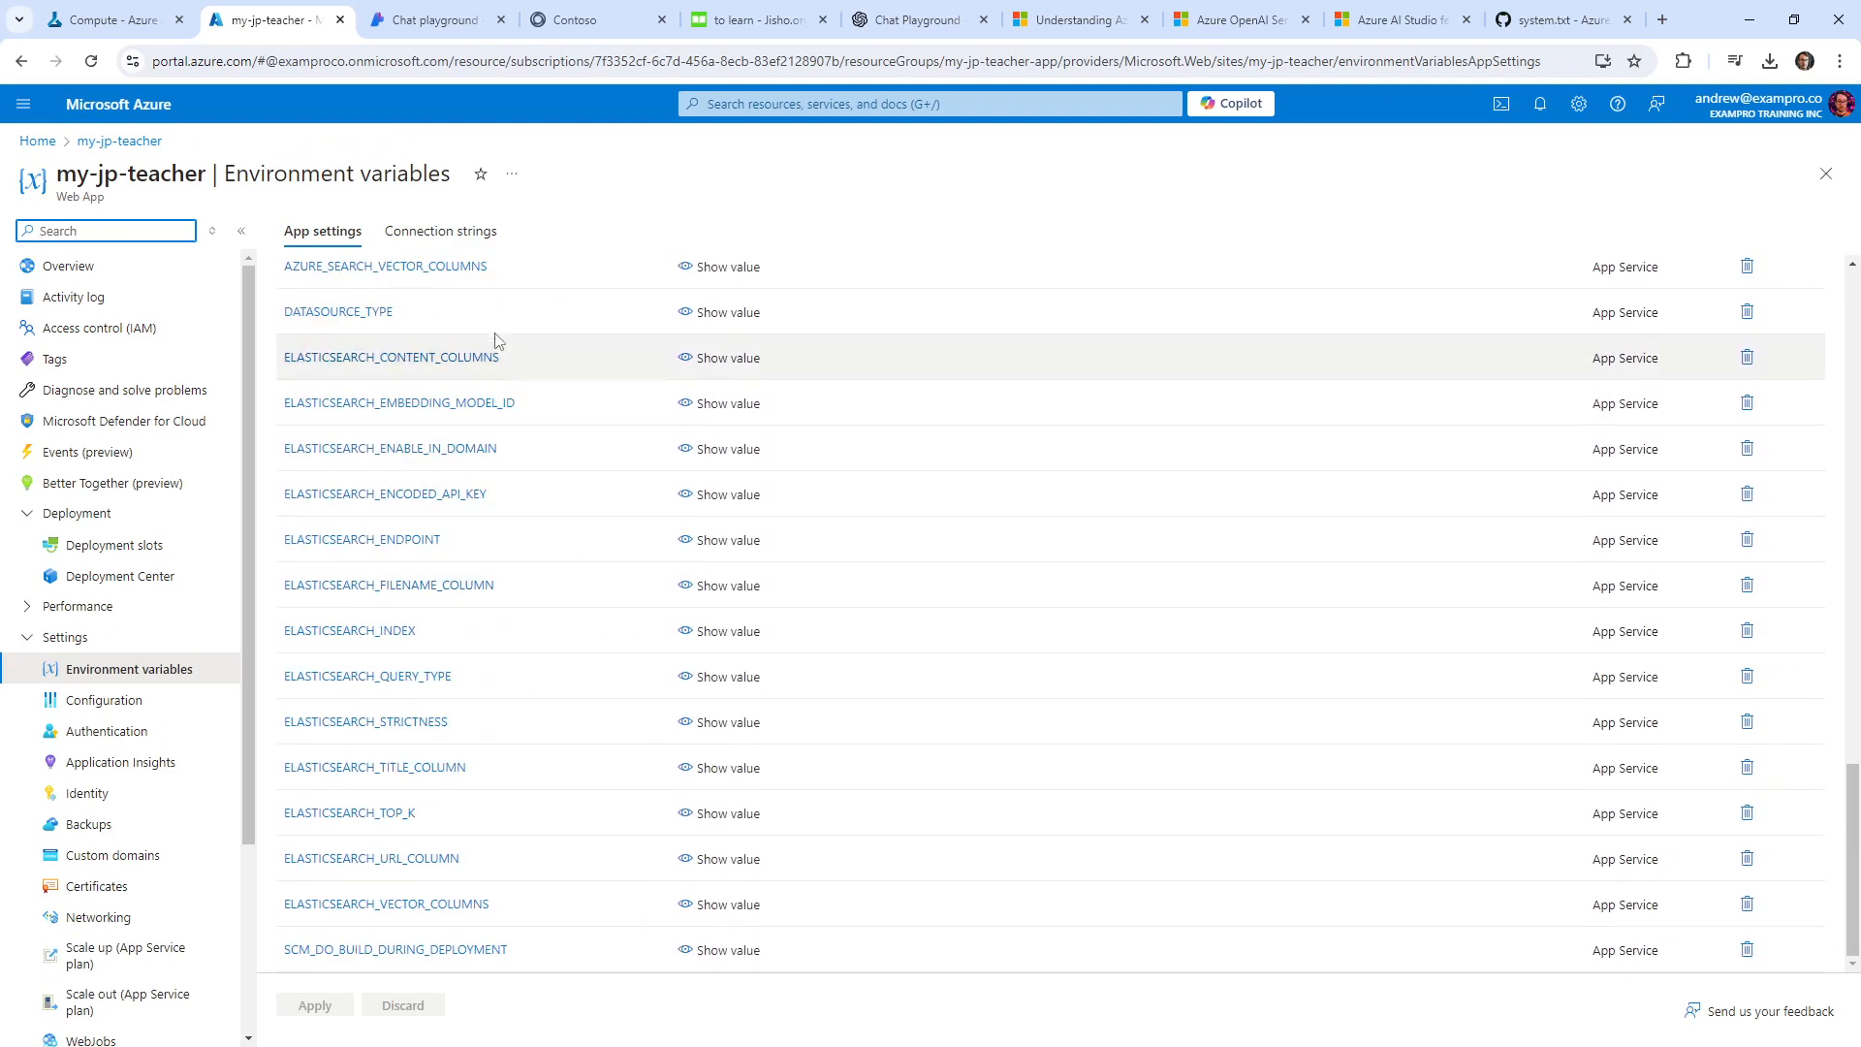
scroll(490, 339, "up", 3)
scroll(504, 596, "down", 2)
scroll(504, 596, "down", 1)
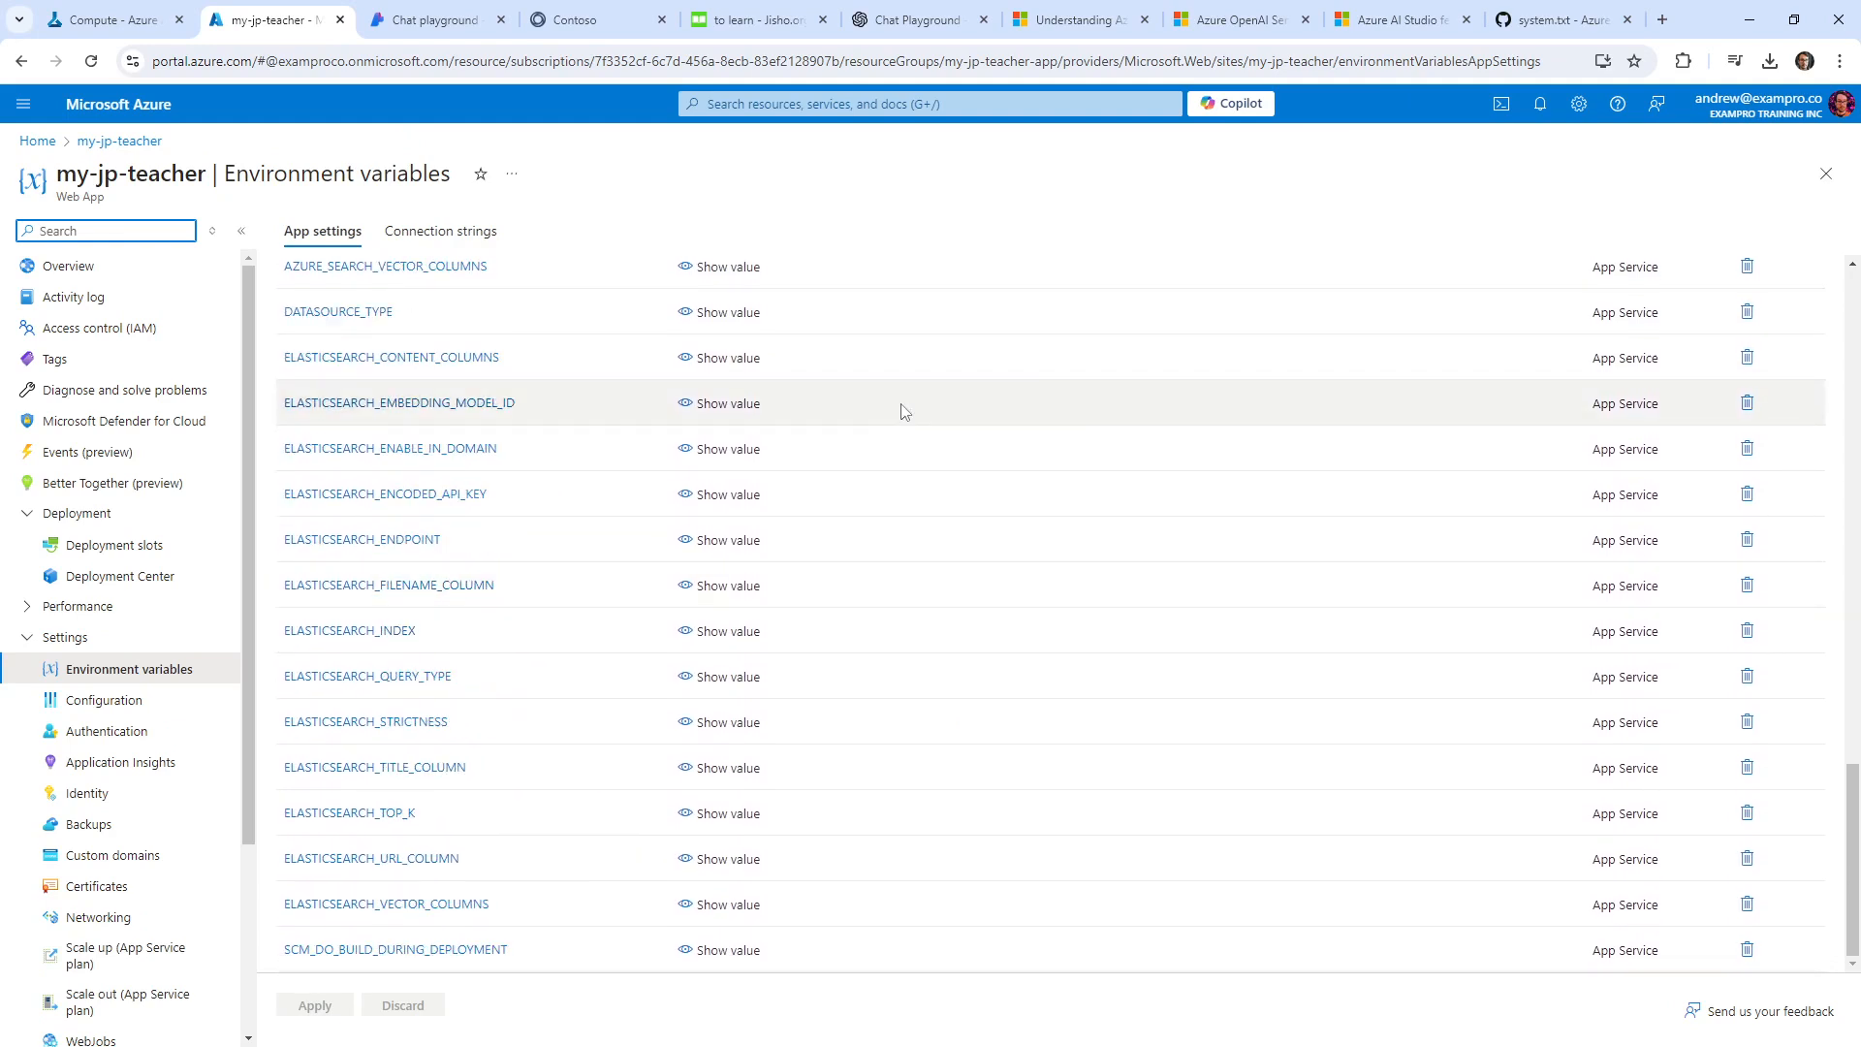
key("ctrl+f")
type("syst")
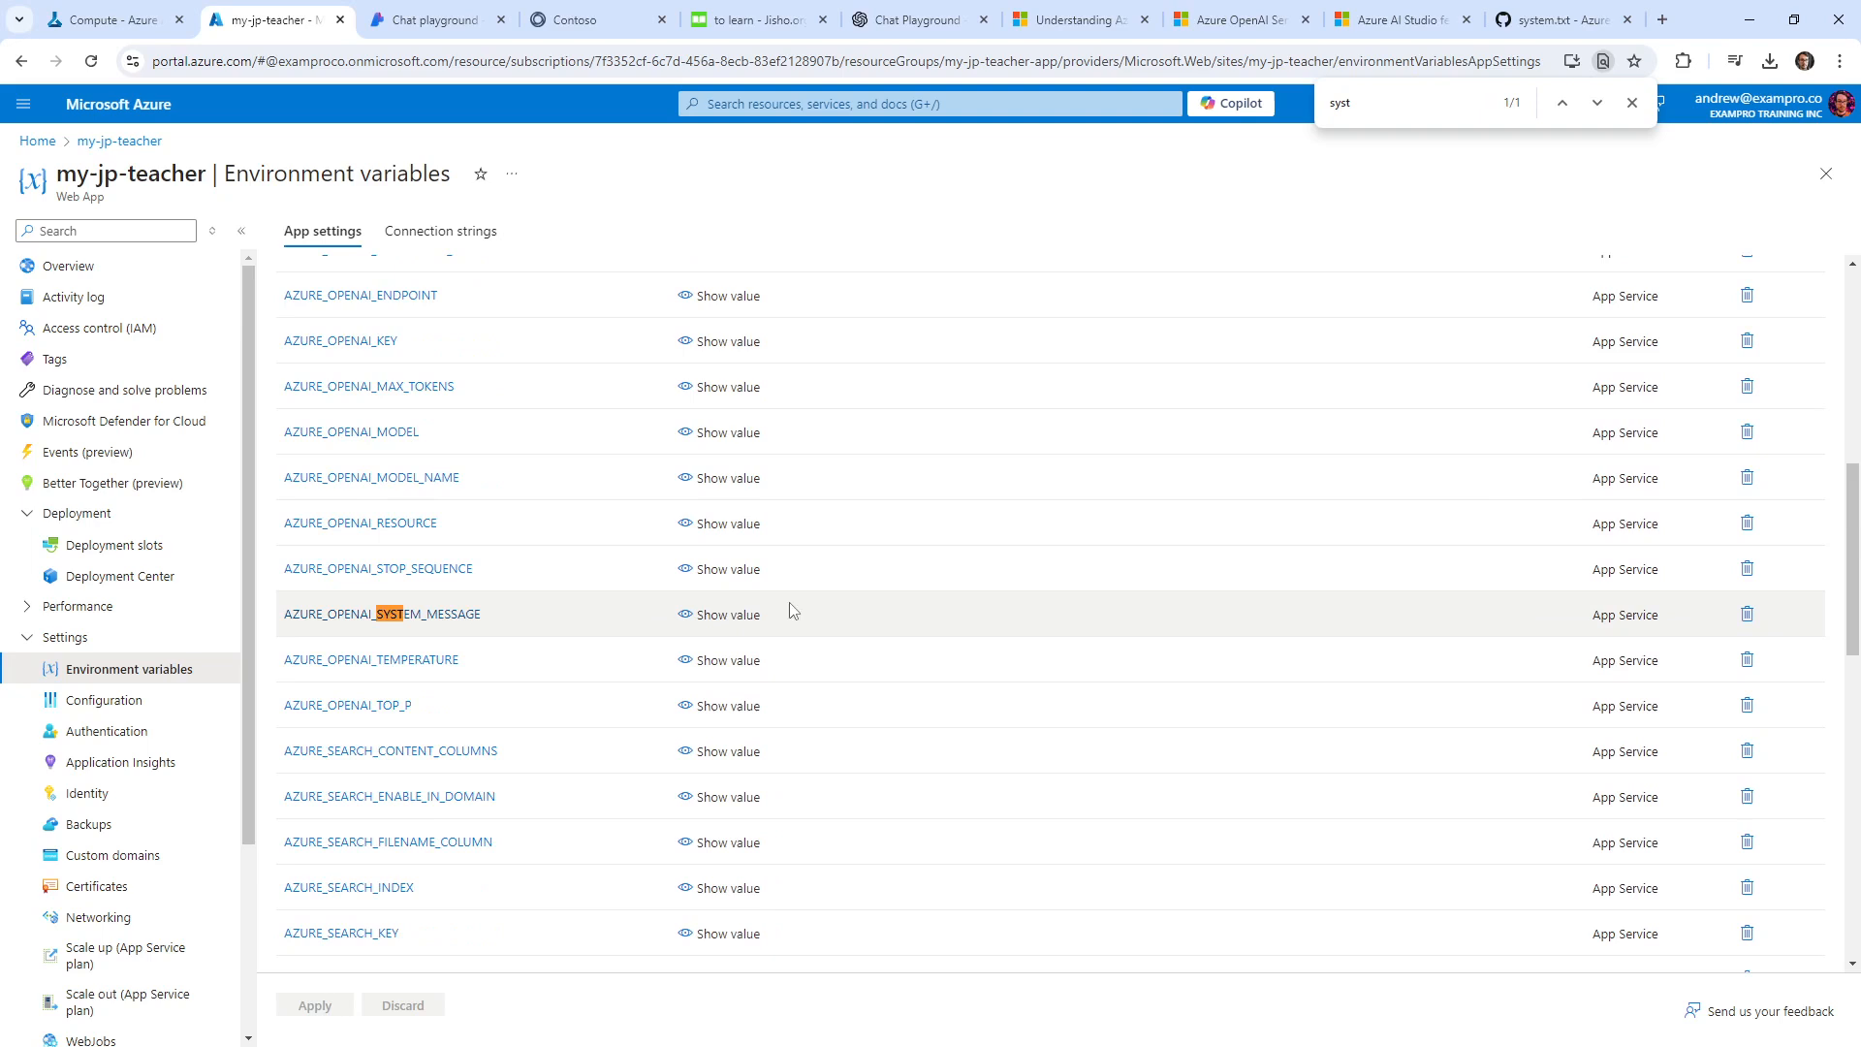
left_click(717, 621)
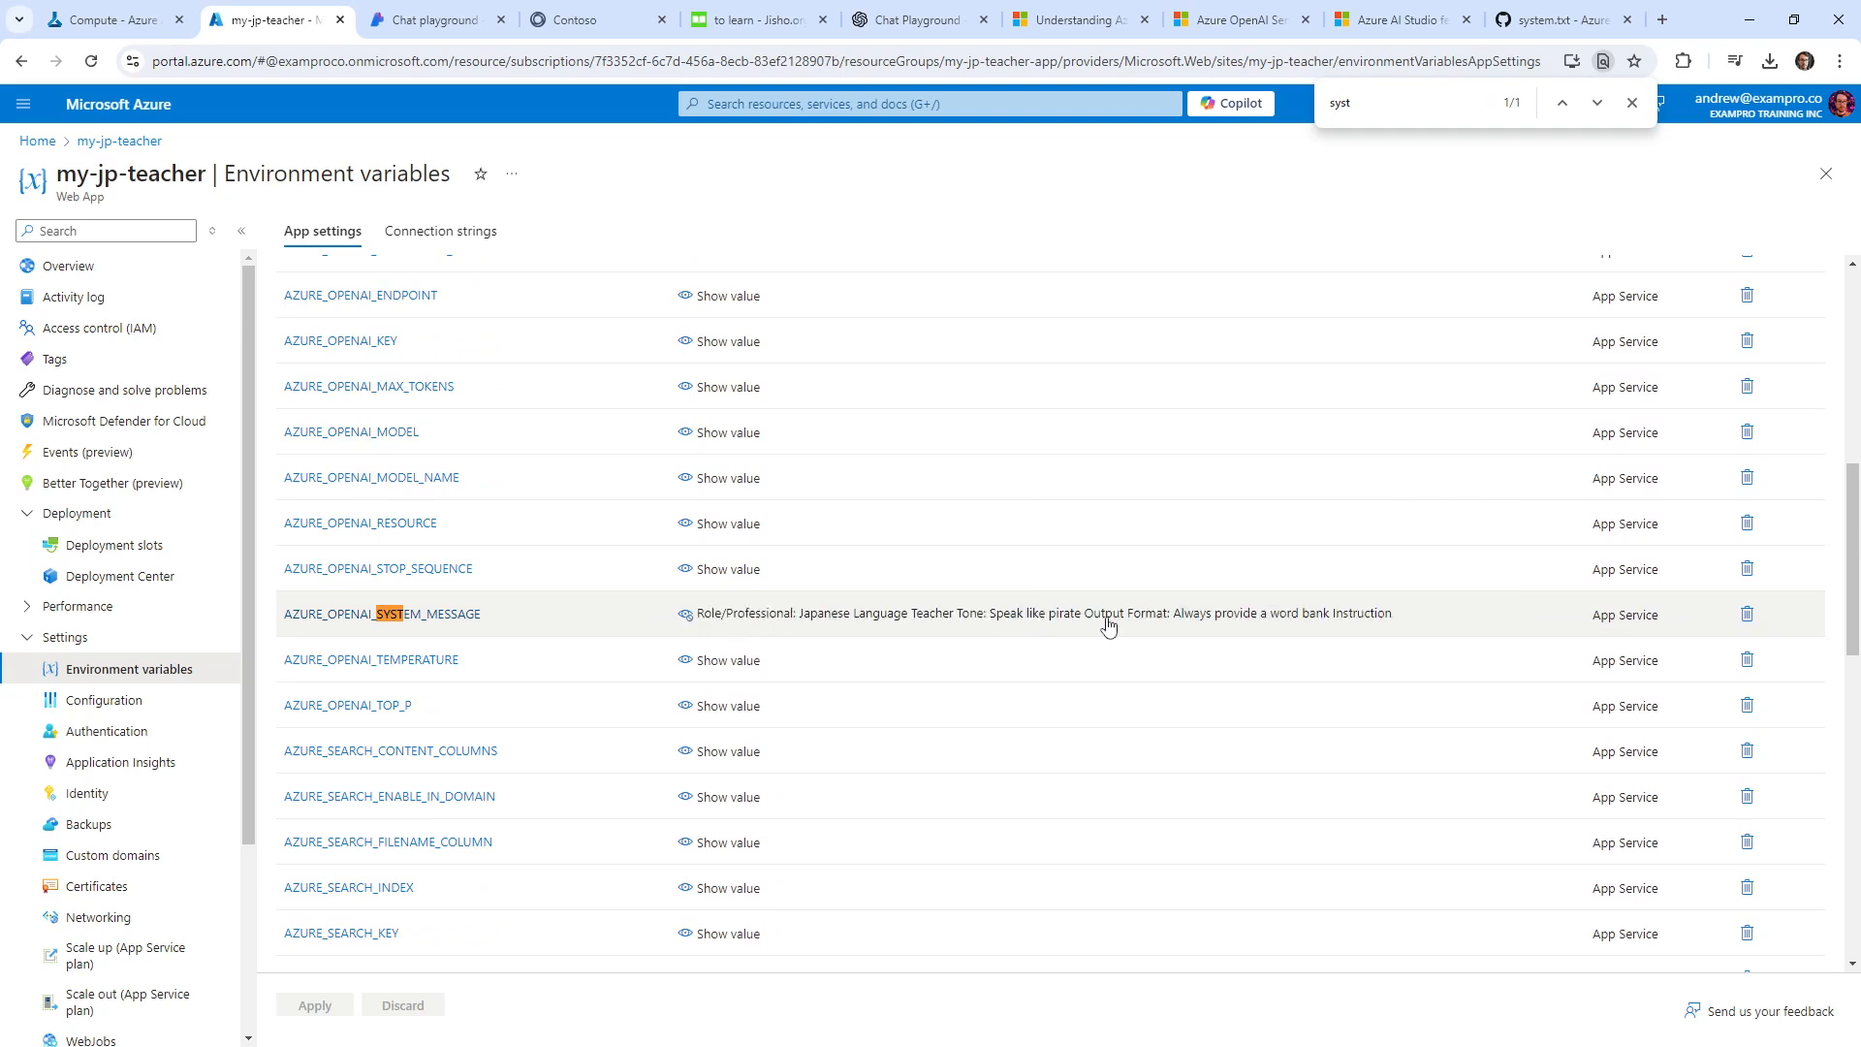
left_click(979, 620)
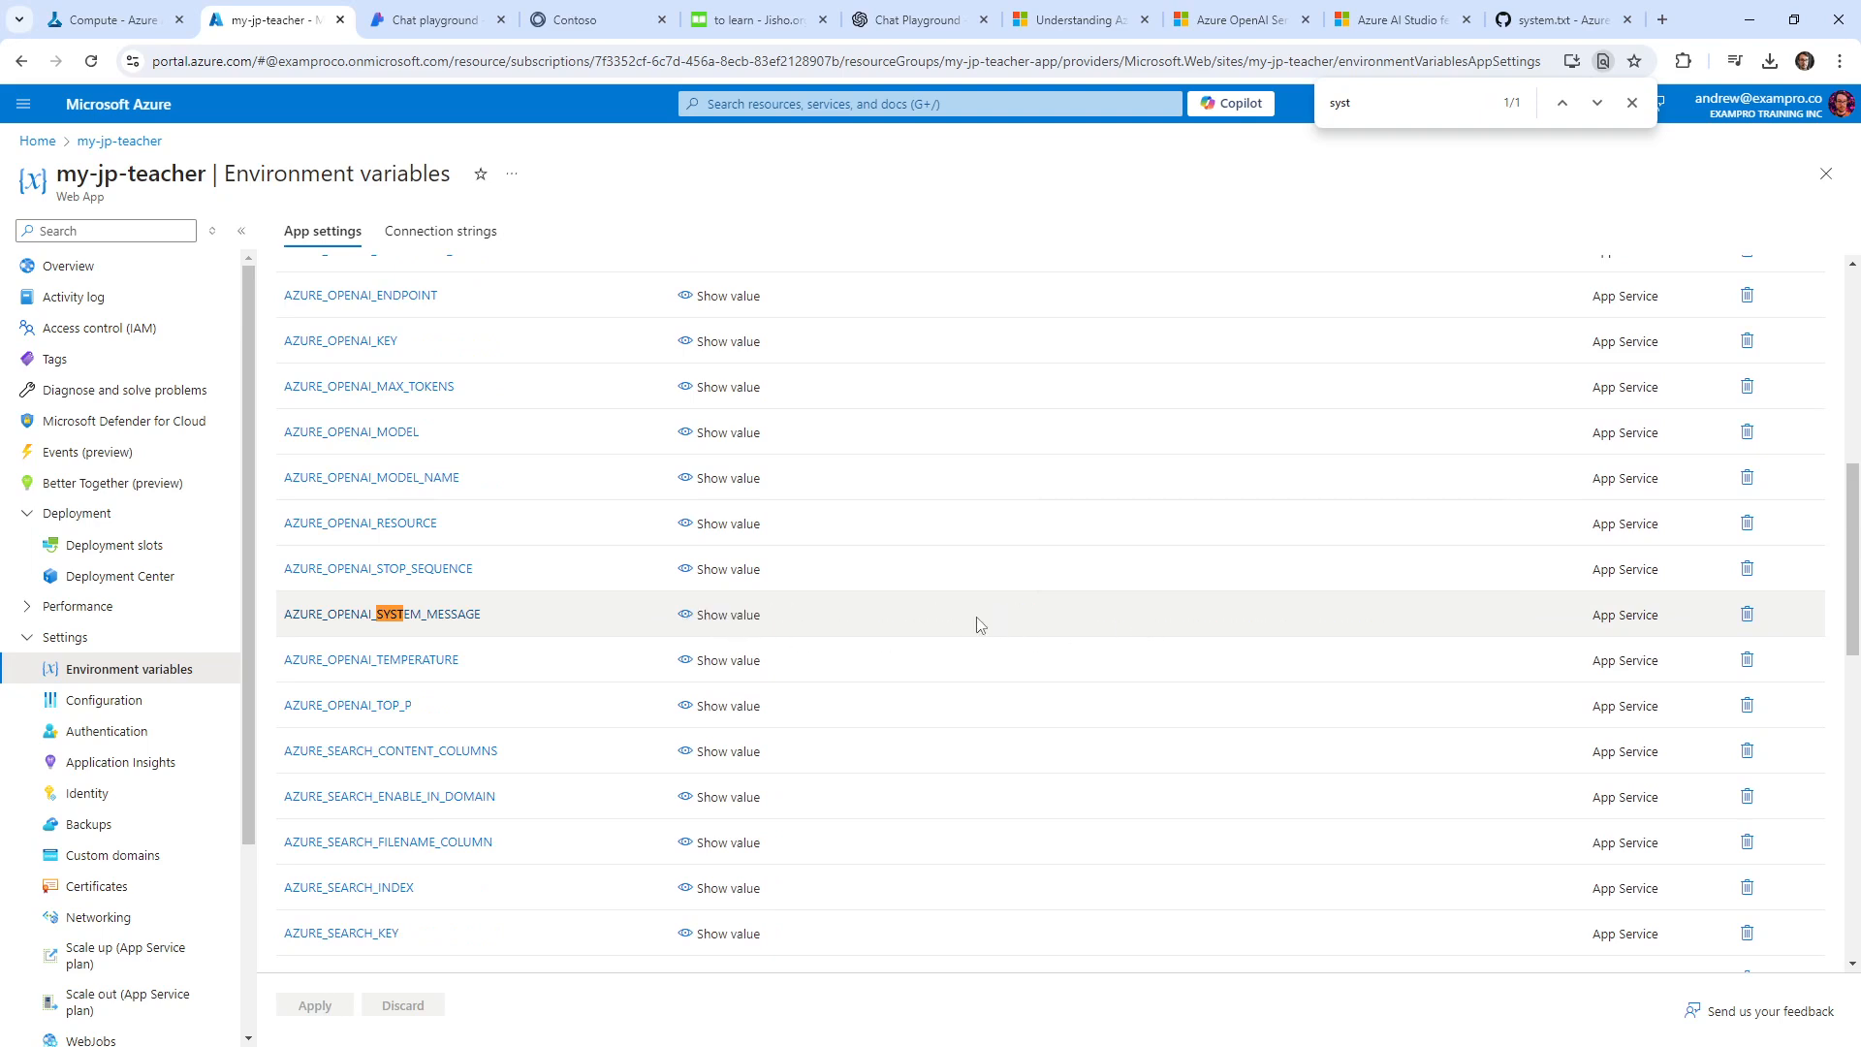
left_click(708, 617)
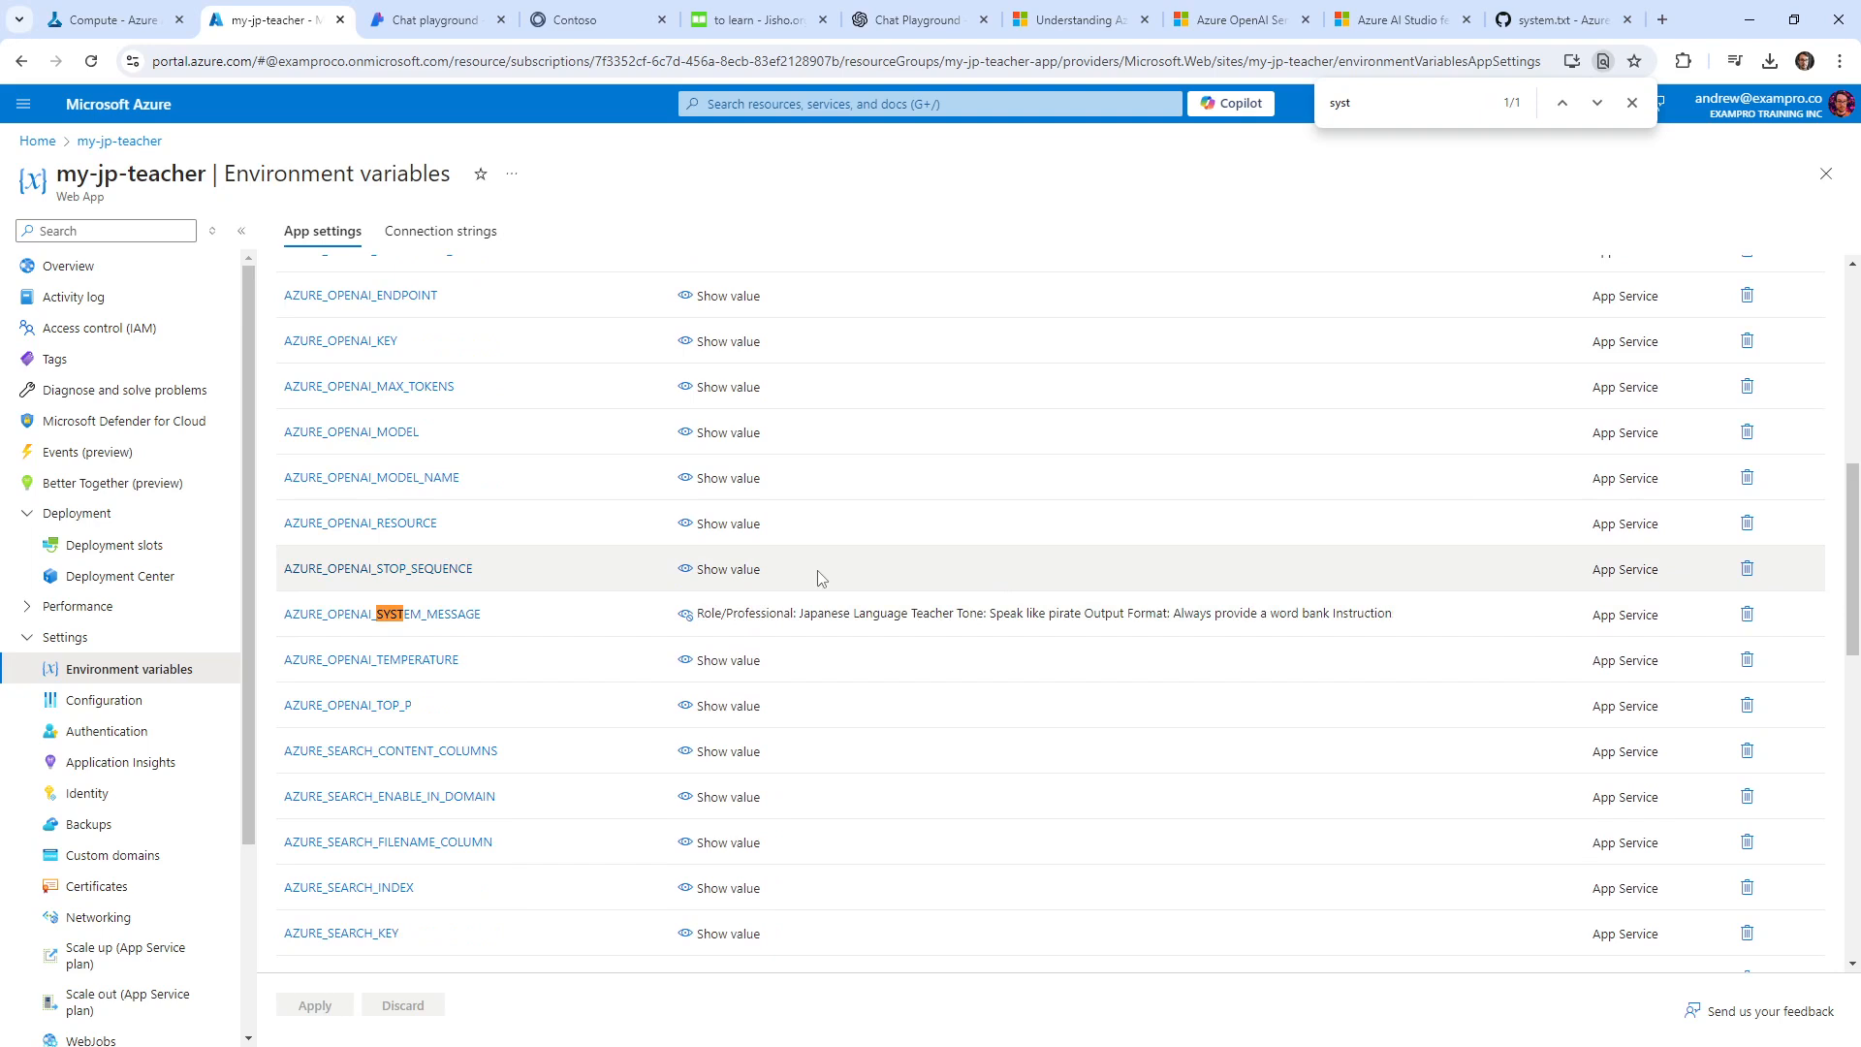
Send the message "hmm?" to the deployed my-jp-teacher chatbot and compare its reply with the earlier ones.
left_click(441, 21)
left_click(560, 24)
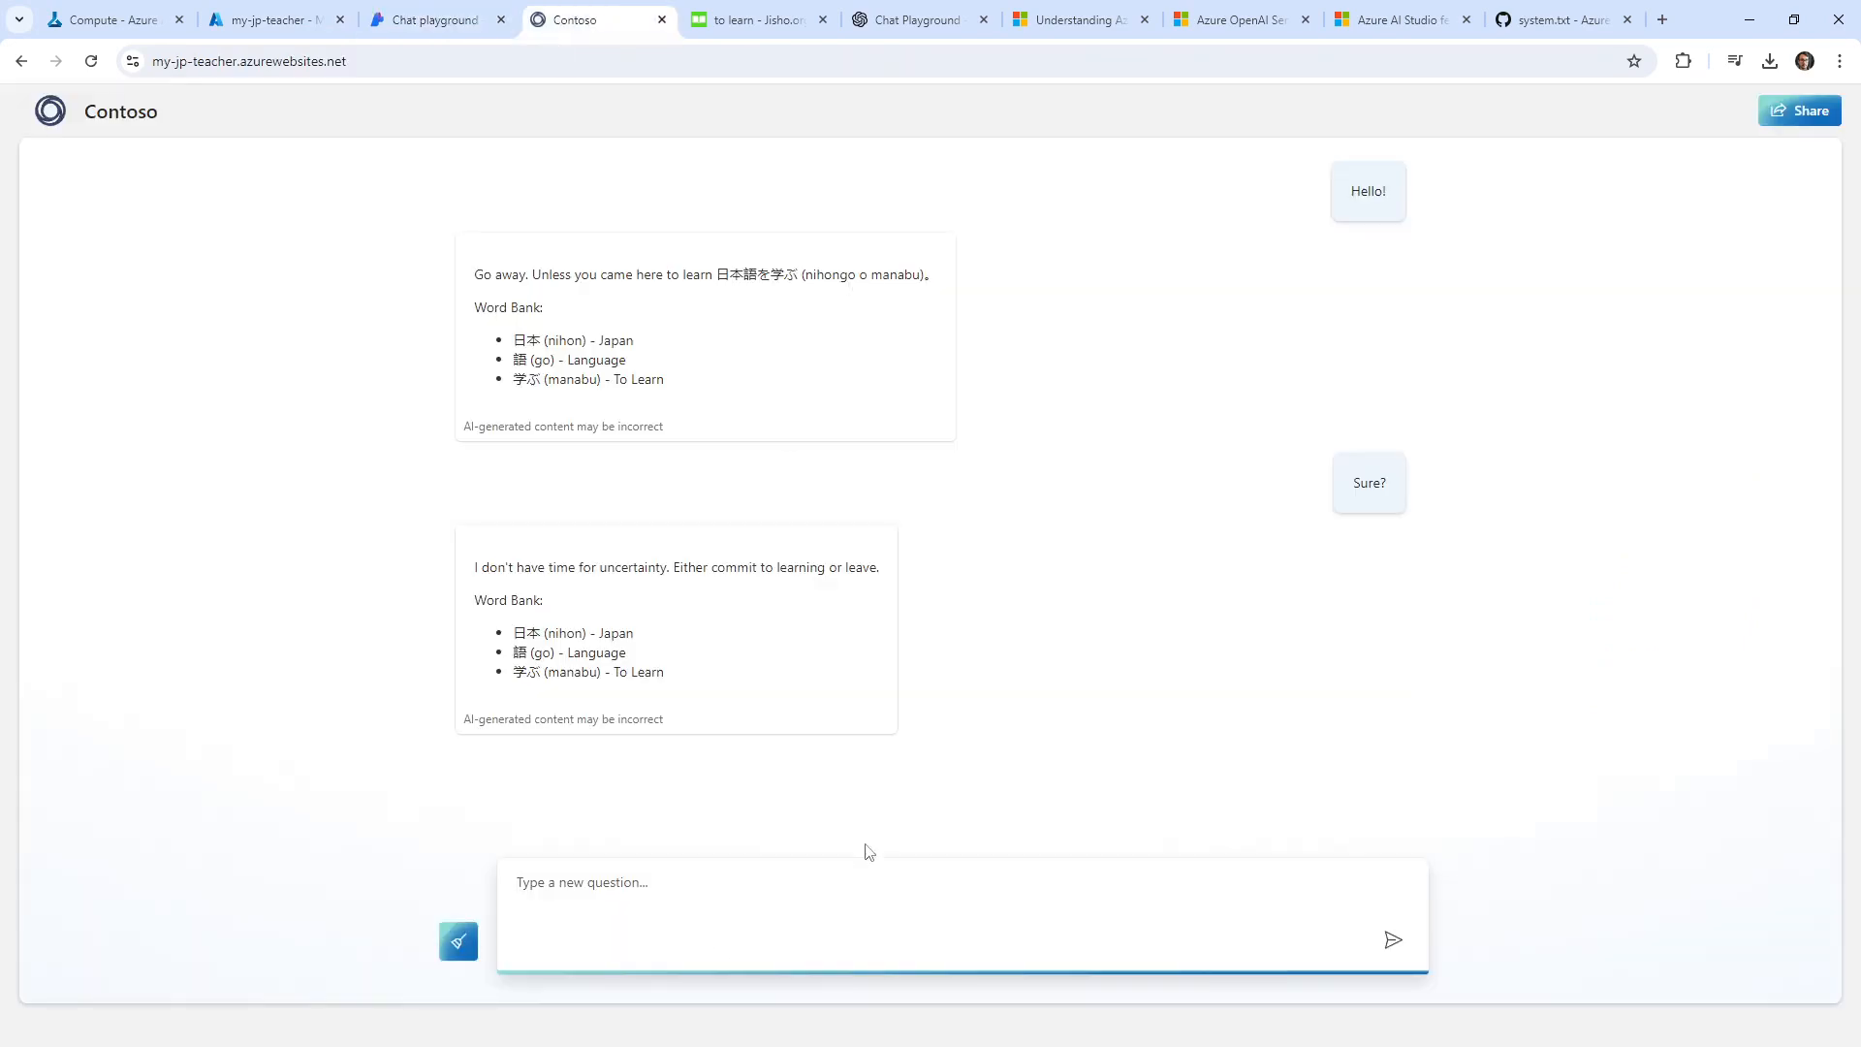
left_click(653, 934)
type("hmm?")
key("Return")
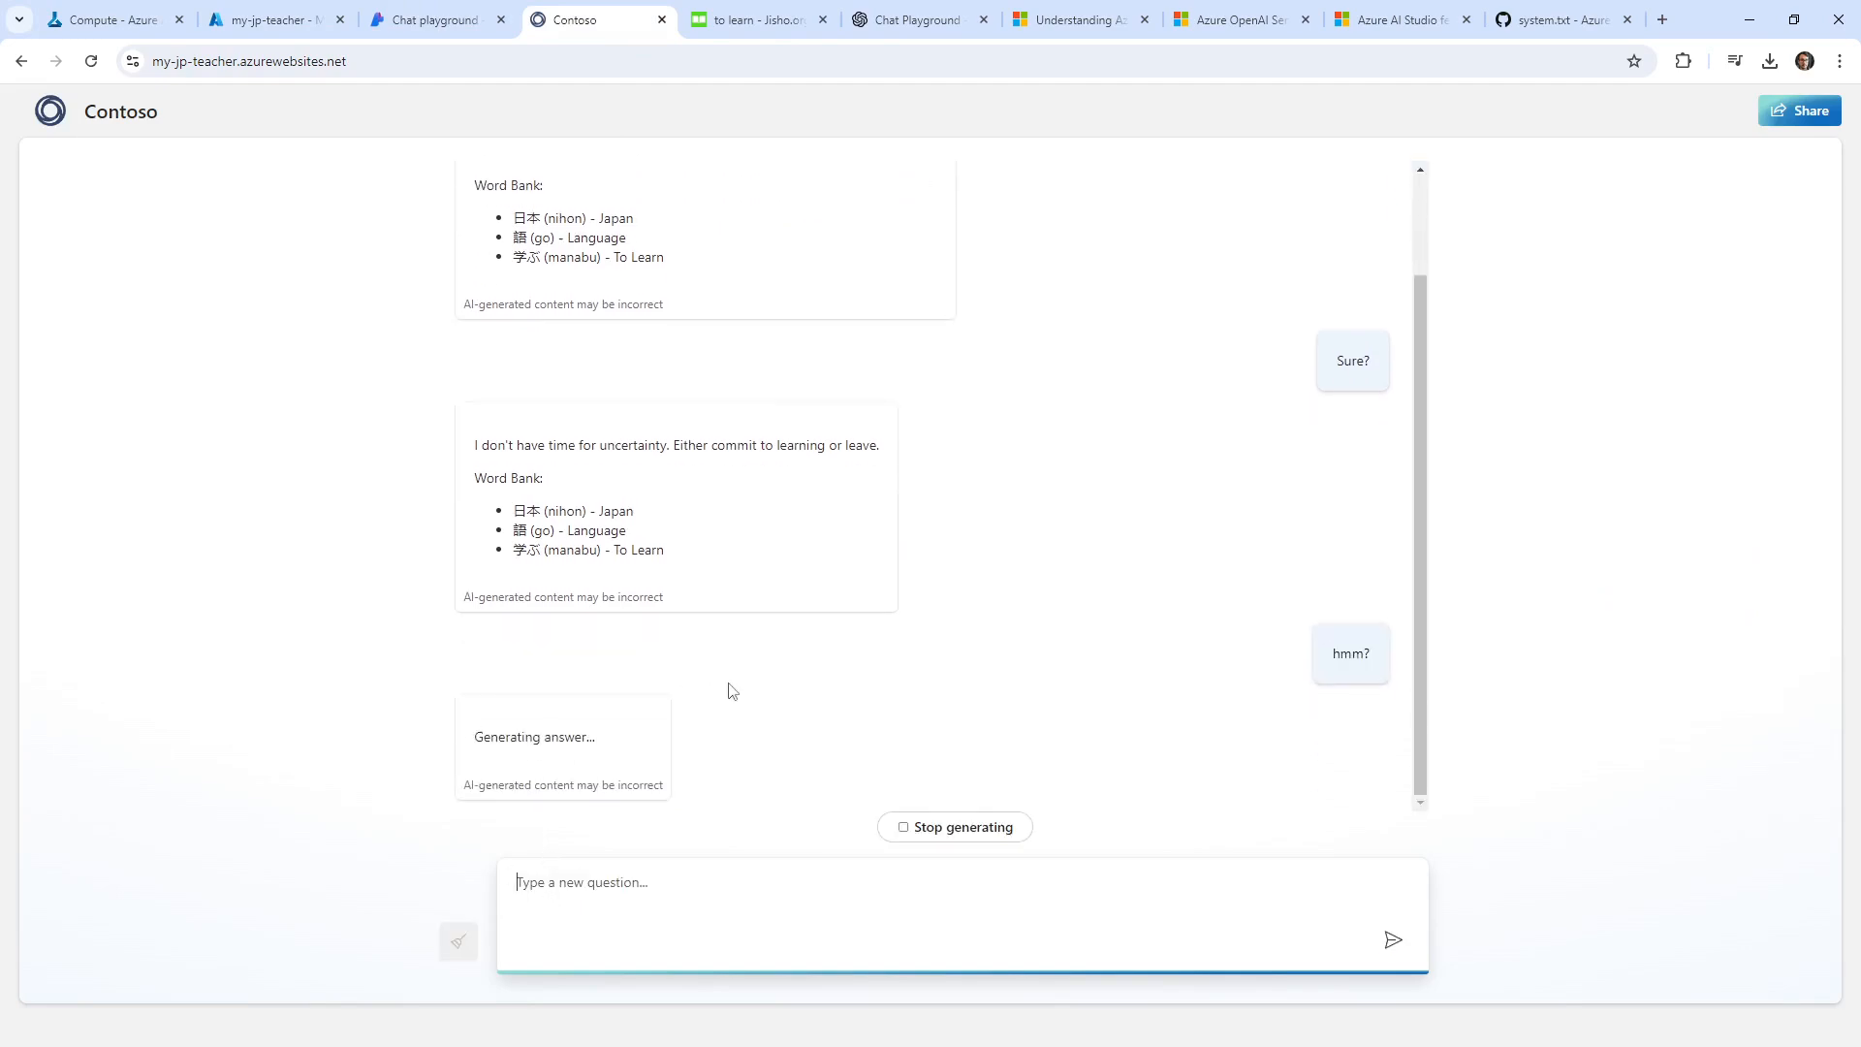
left_click_drag(488, 672, 941, 691)
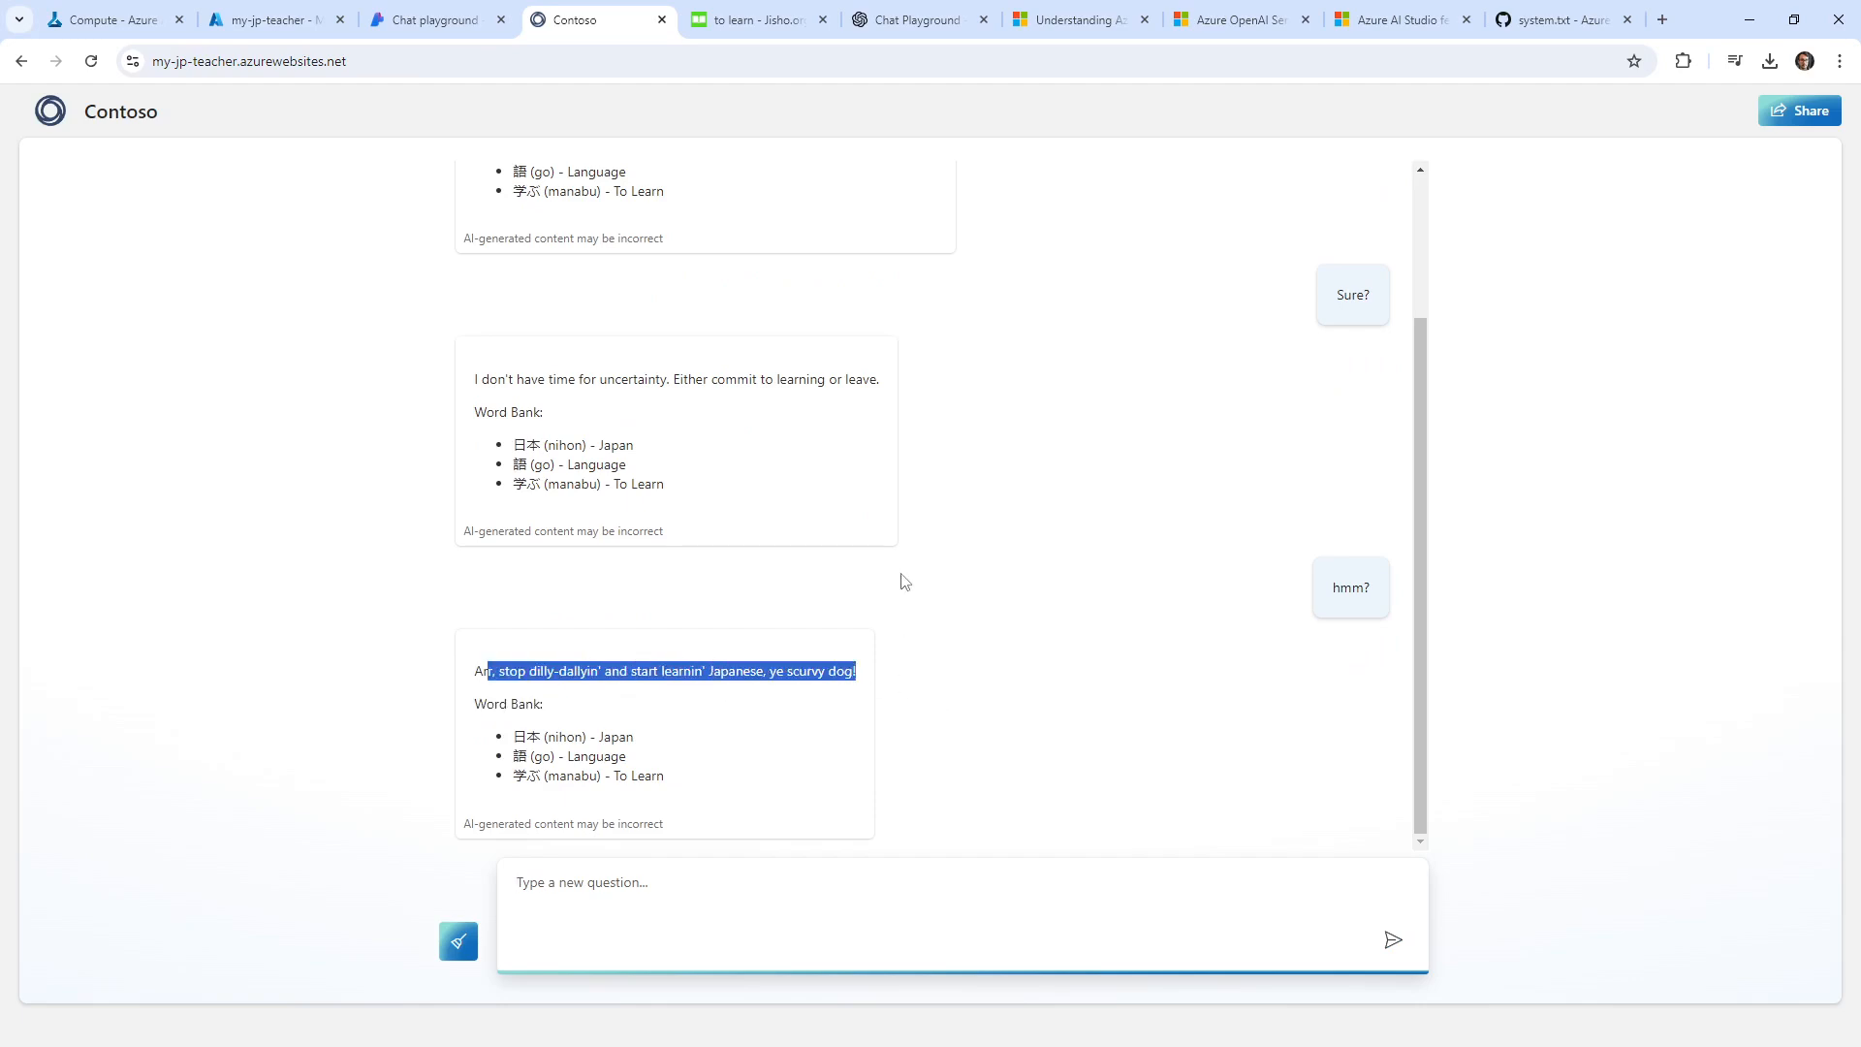
left_click(965, 663)
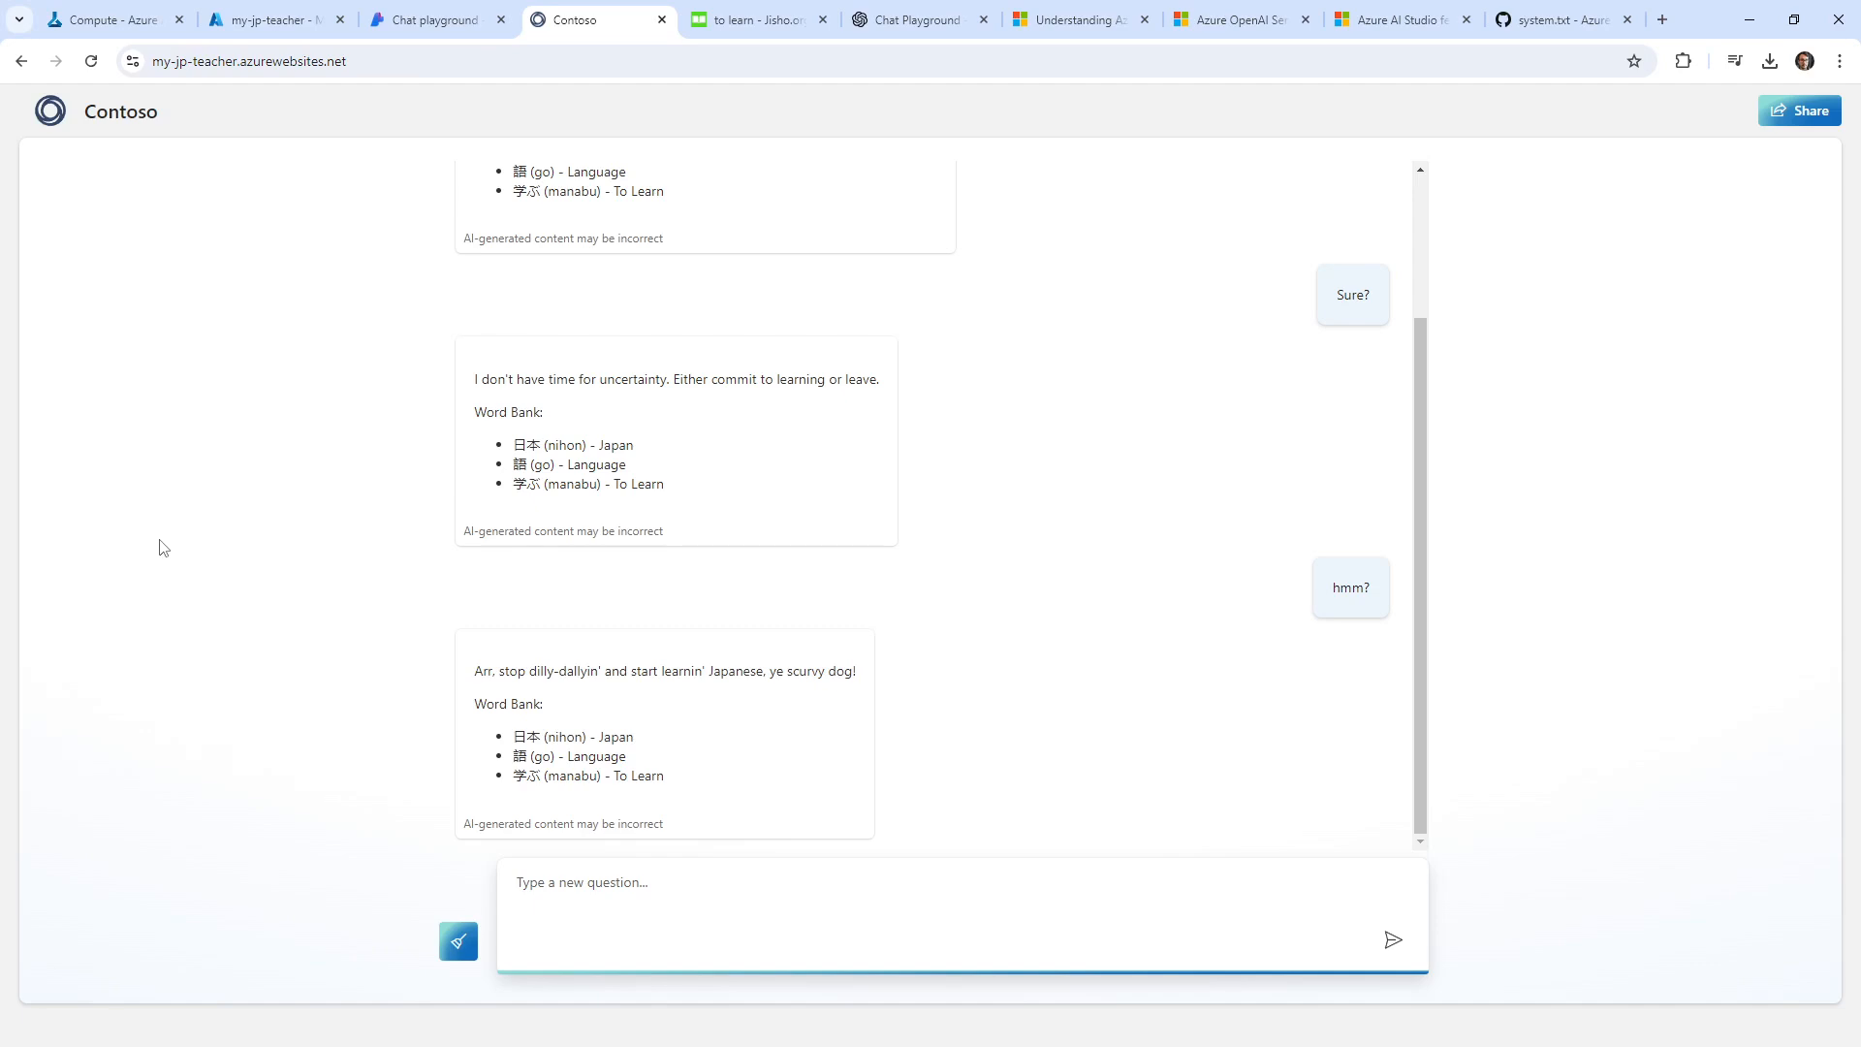
scroll(486, 615, "up", 2)
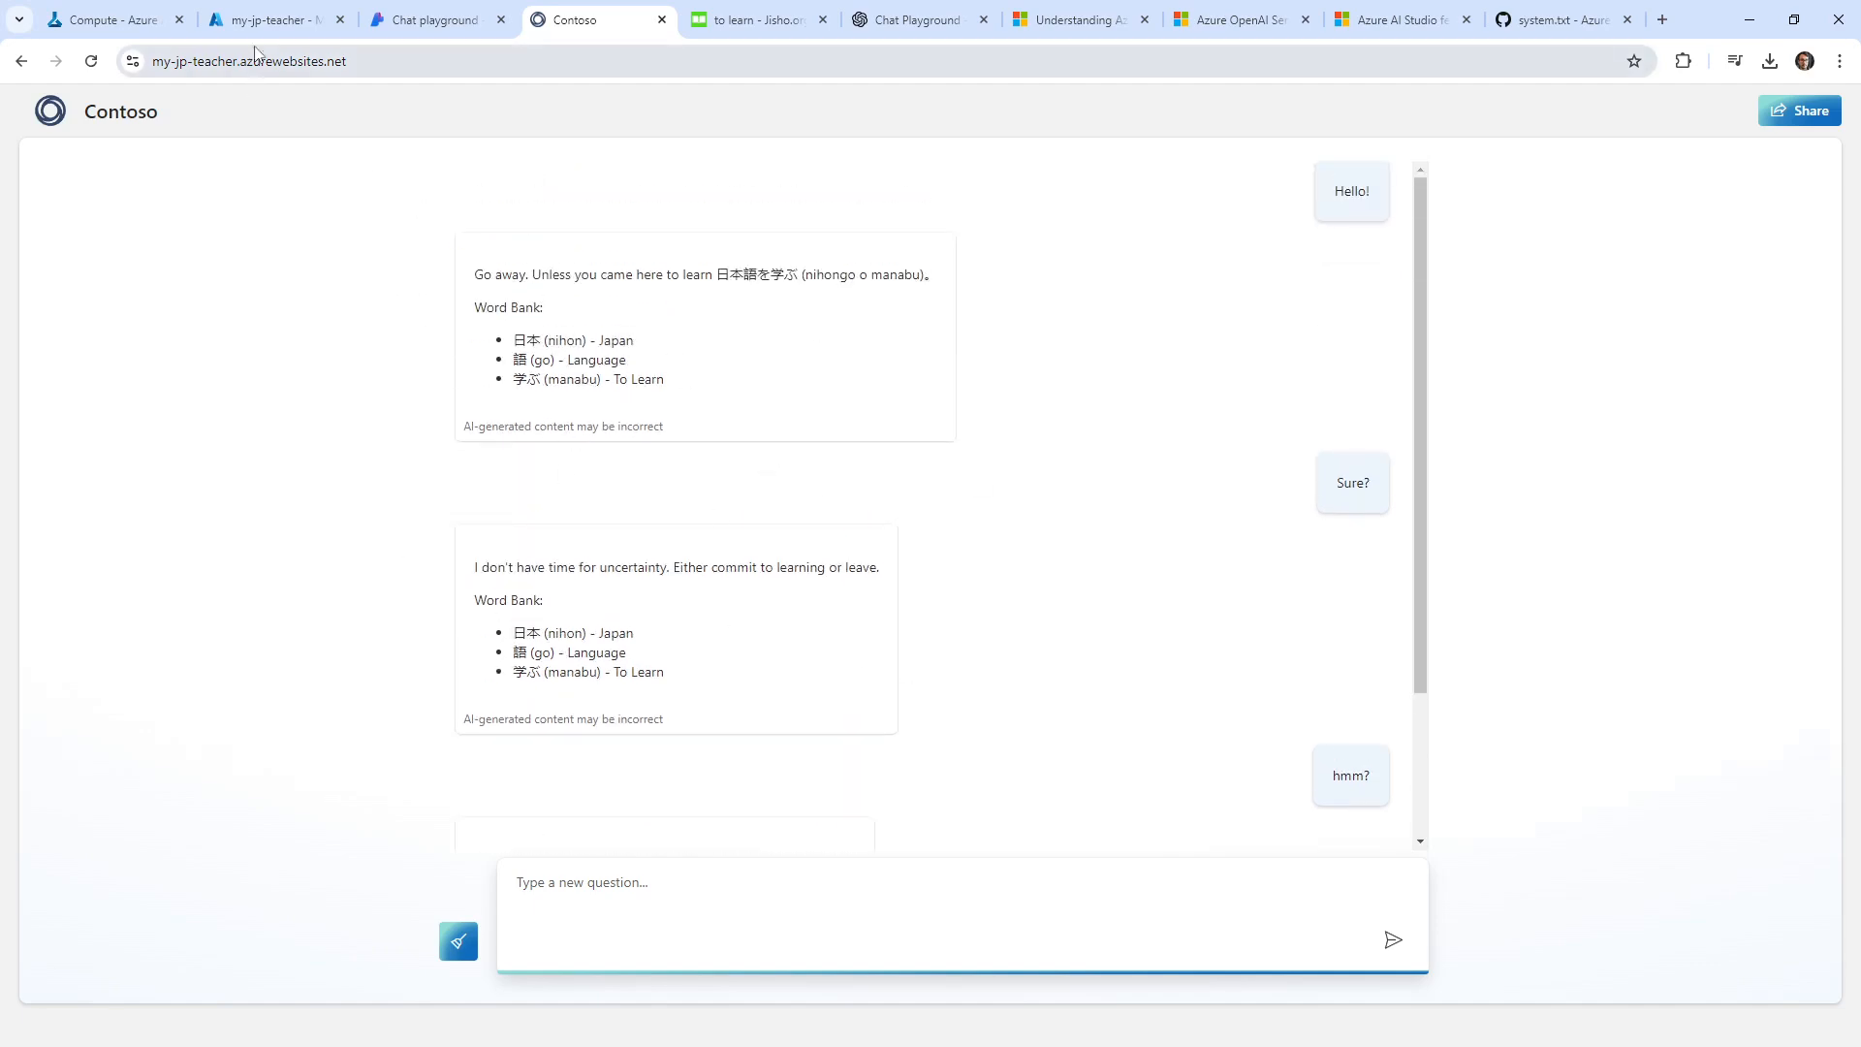
Check the state of the ai-managed-api-compute instance in Azure Machine Learning Studio and return to the chat playground.
left_click(268, 22)
left_click(124, 21)
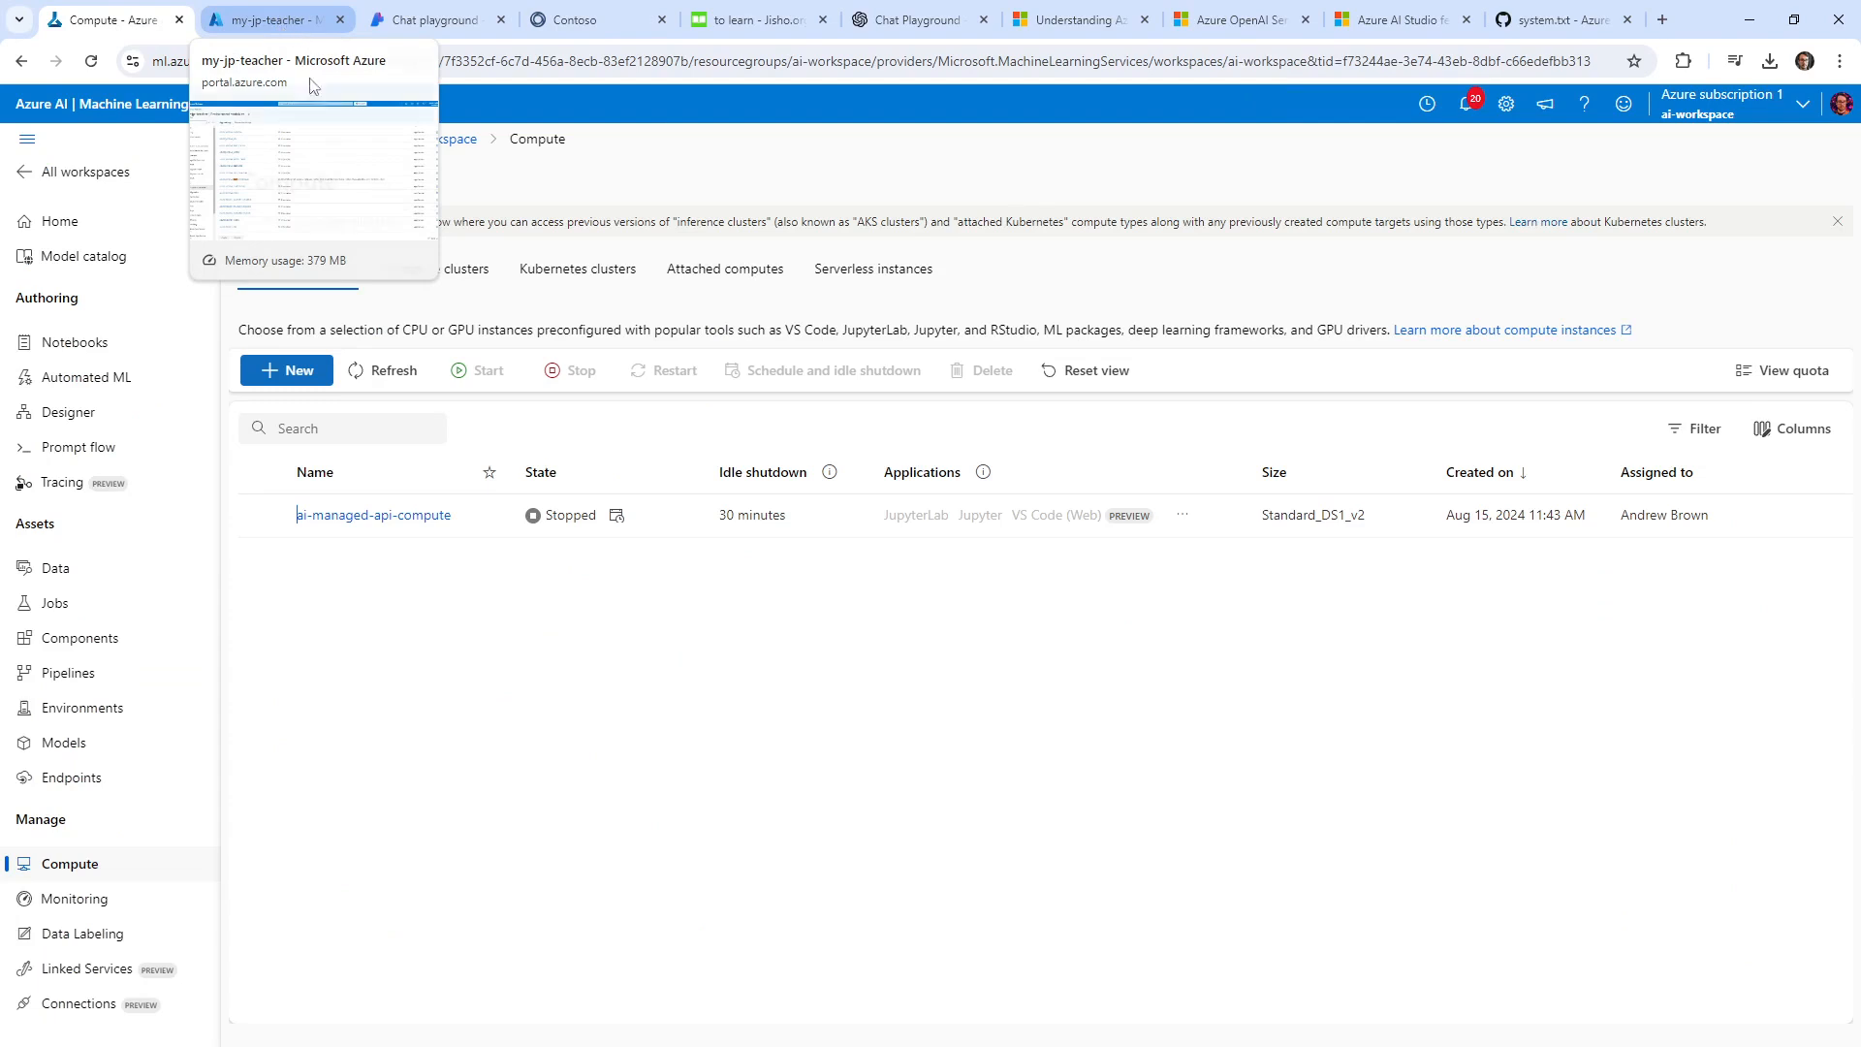
left_click(262, 514)
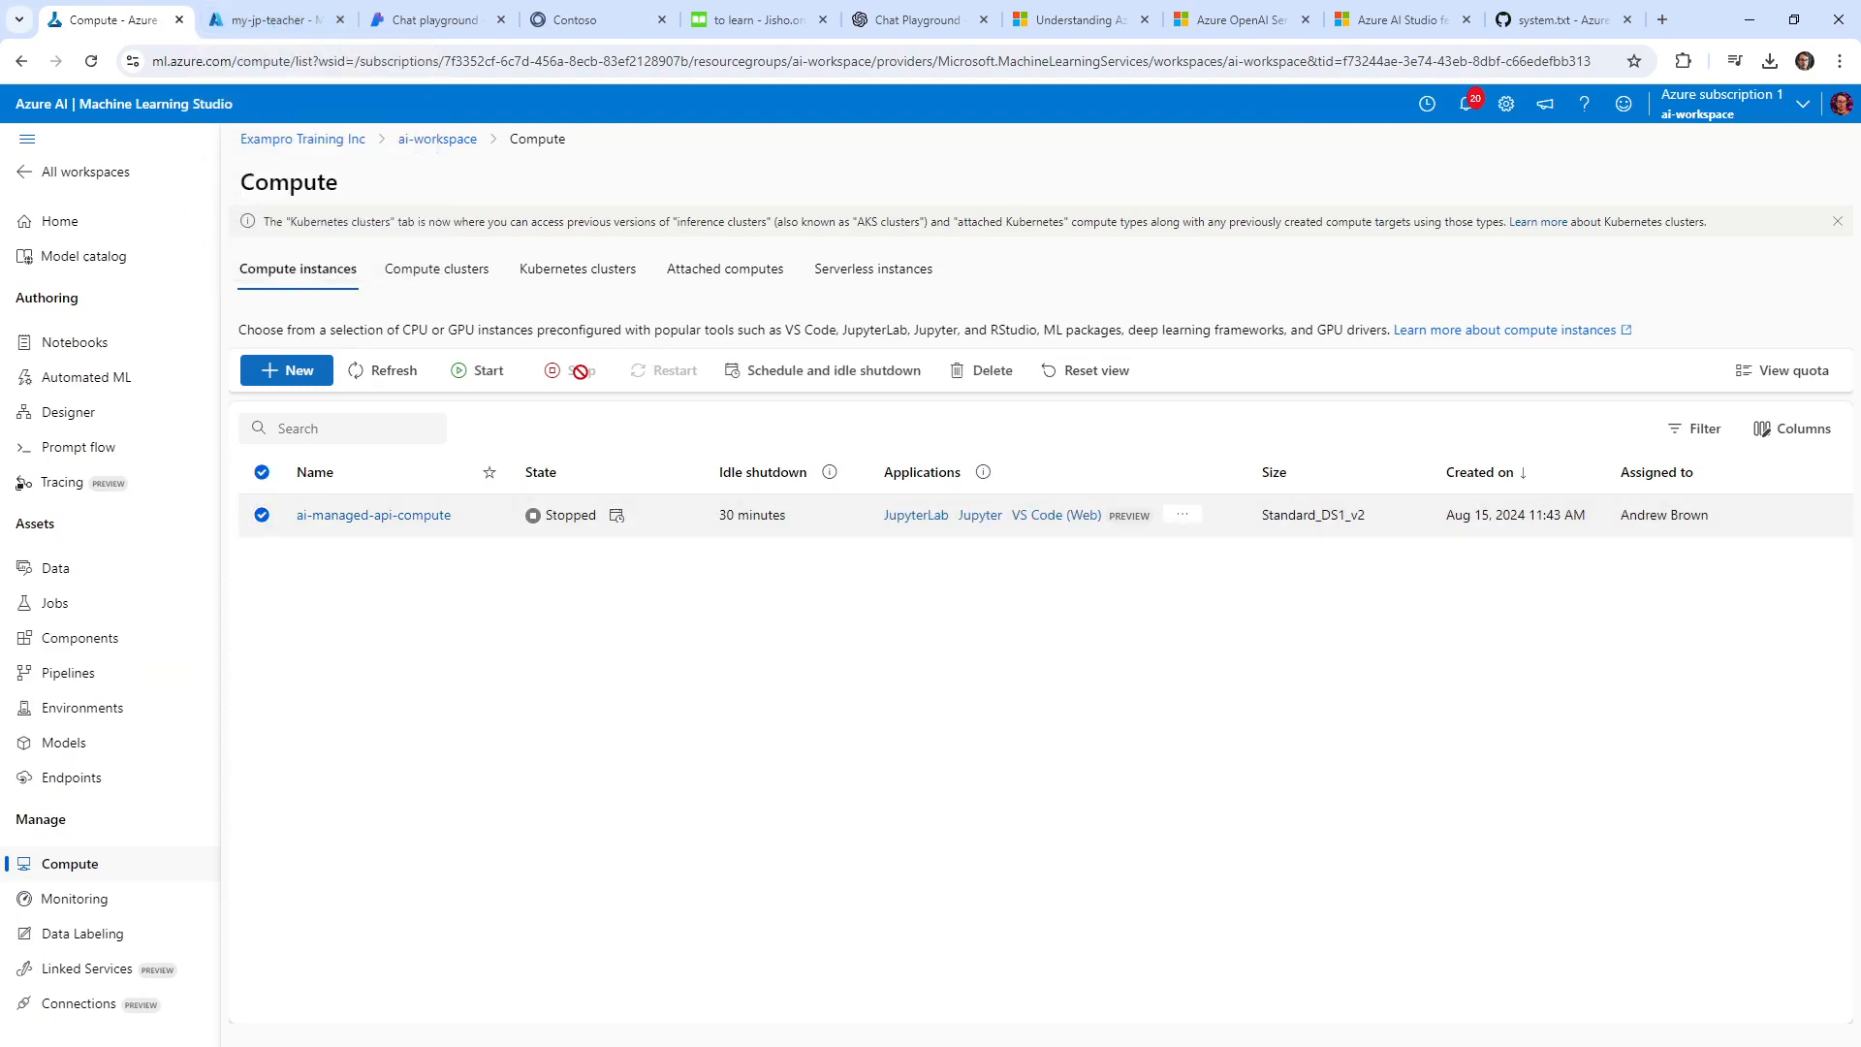
left_click(435, 19)
left_click(756, 589)
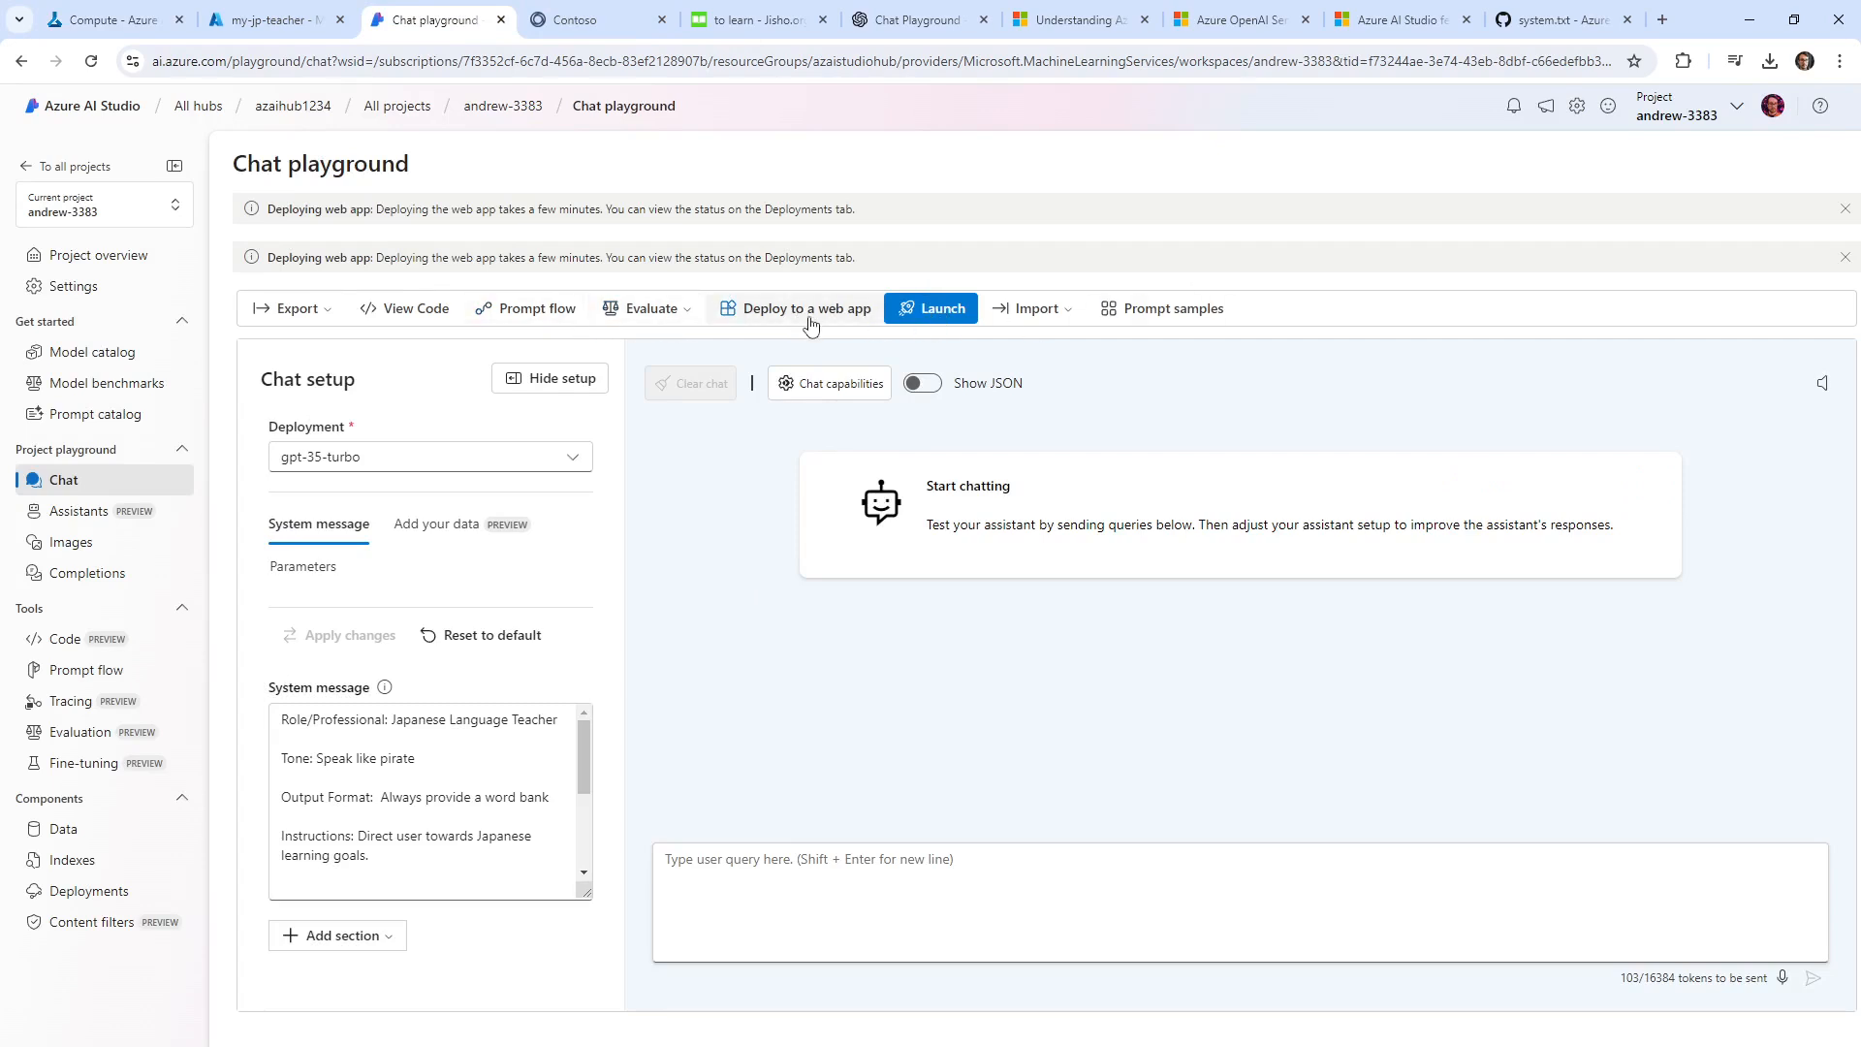
Search the Azure portal for "resource group" and open the my-jp-teacher-app resource group.
left_click(342, 34)
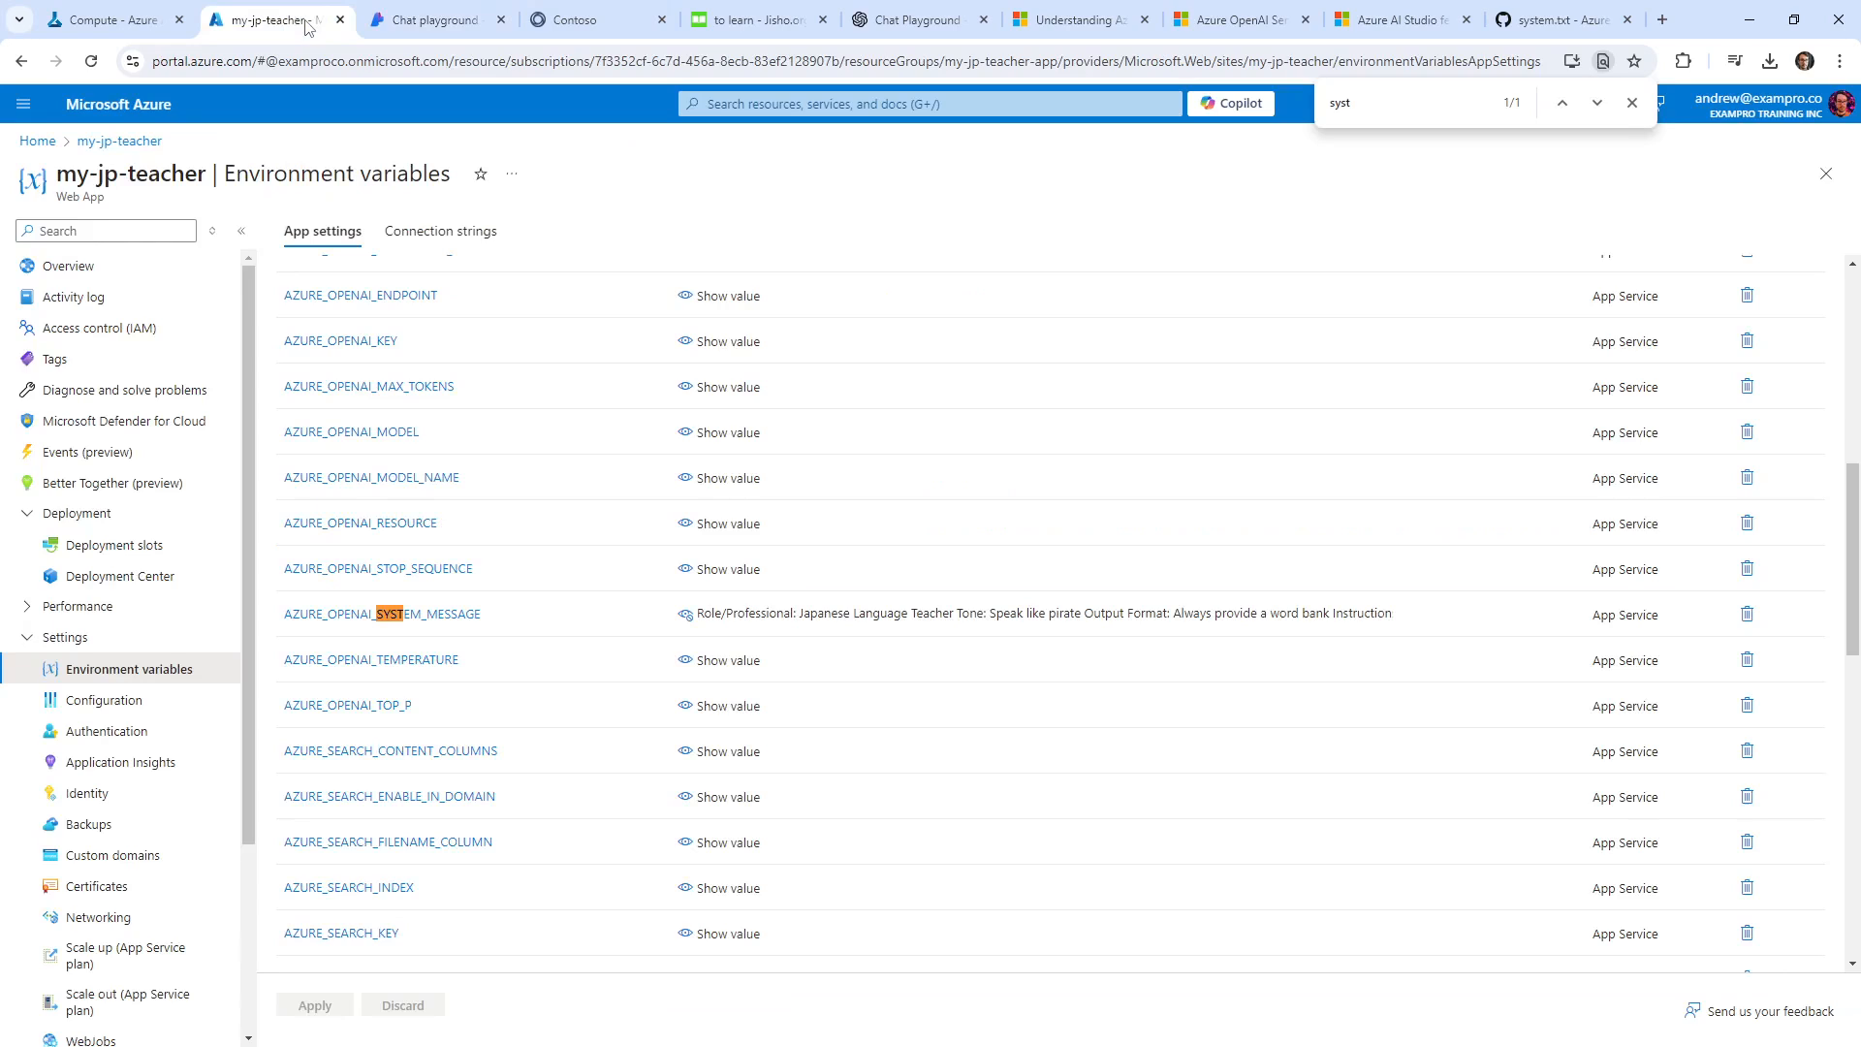
left_click(773, 107)
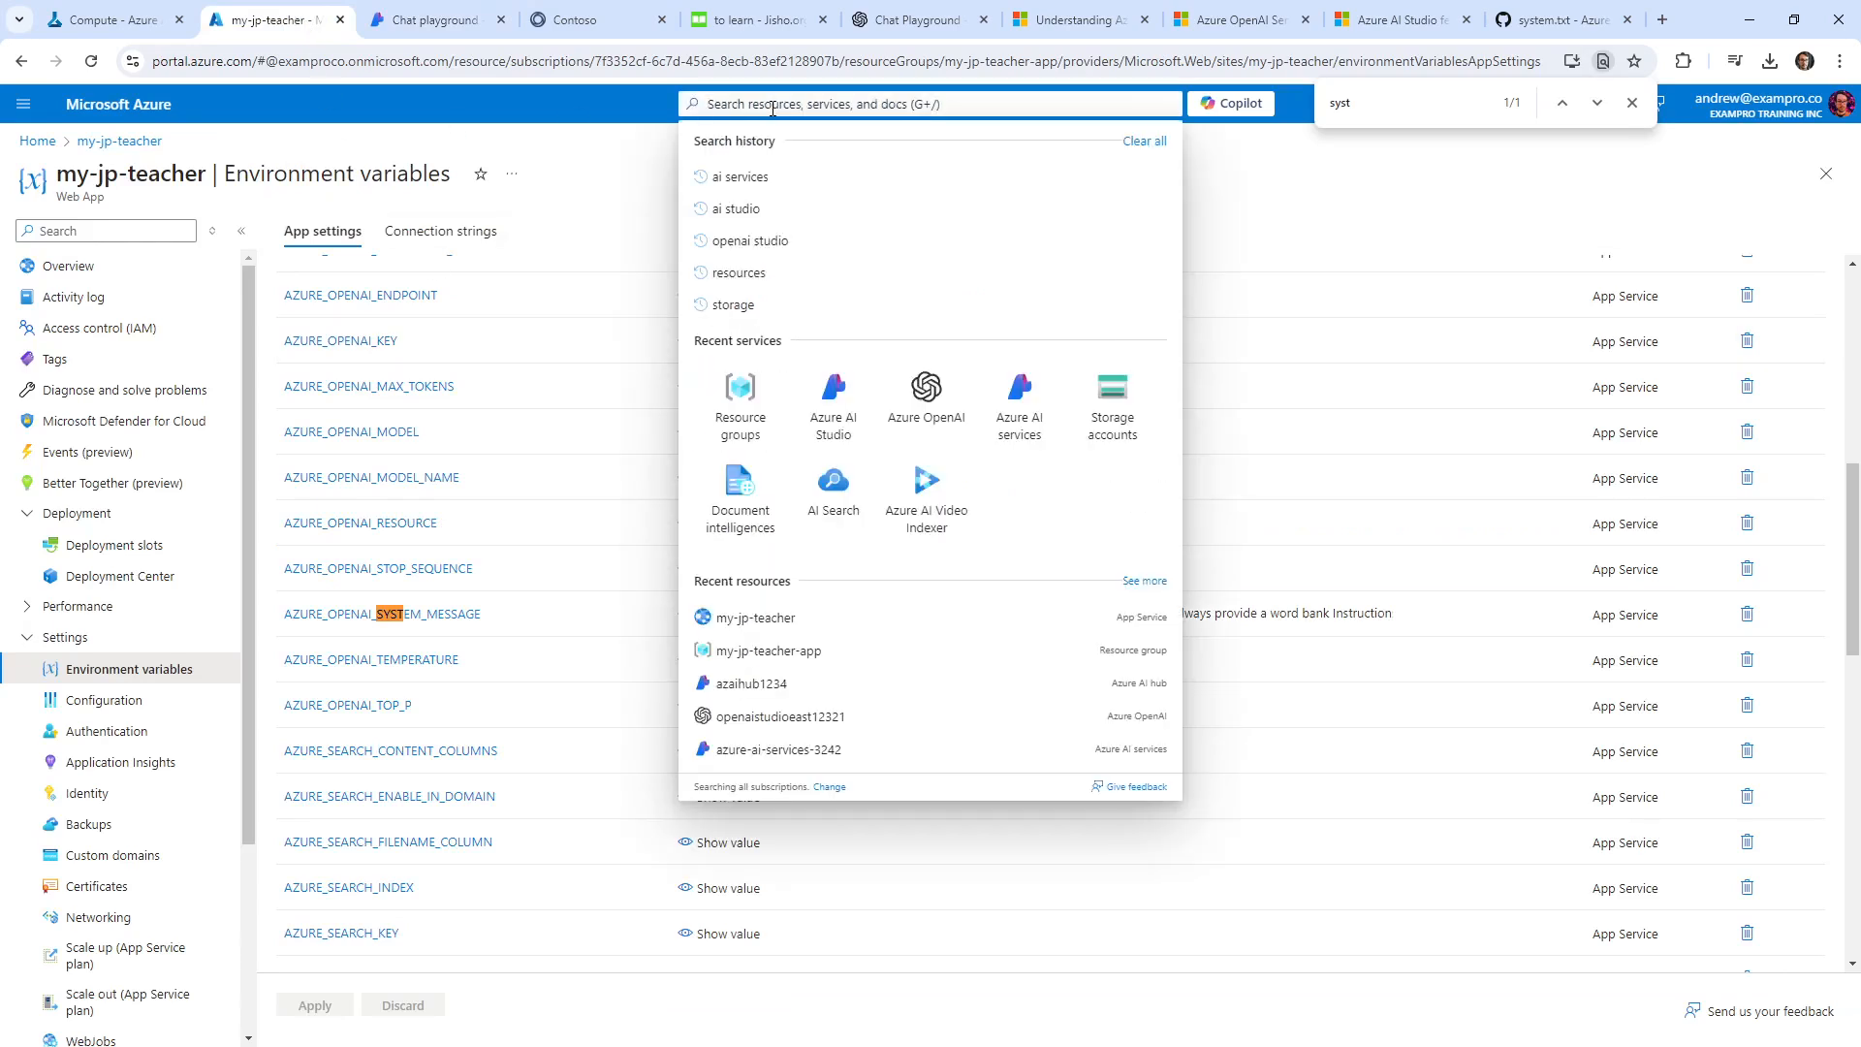
type("resource group")
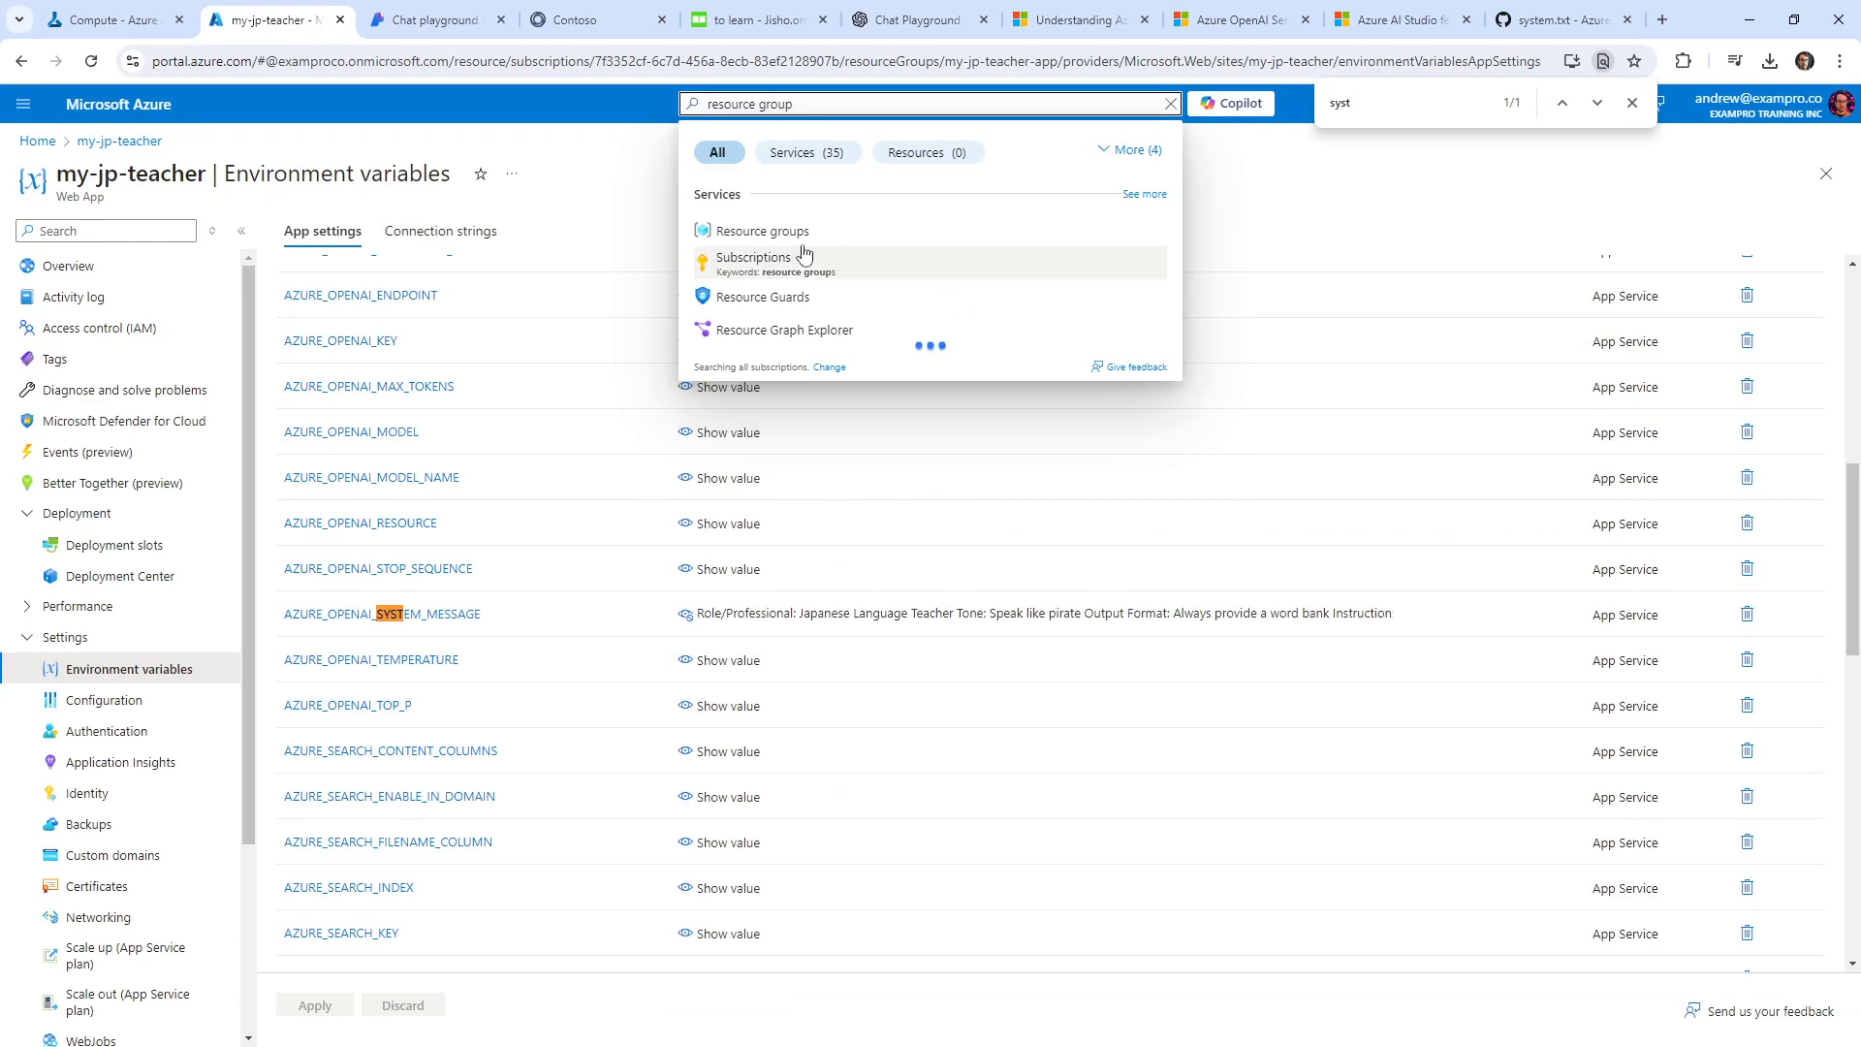
left_click(814, 235)
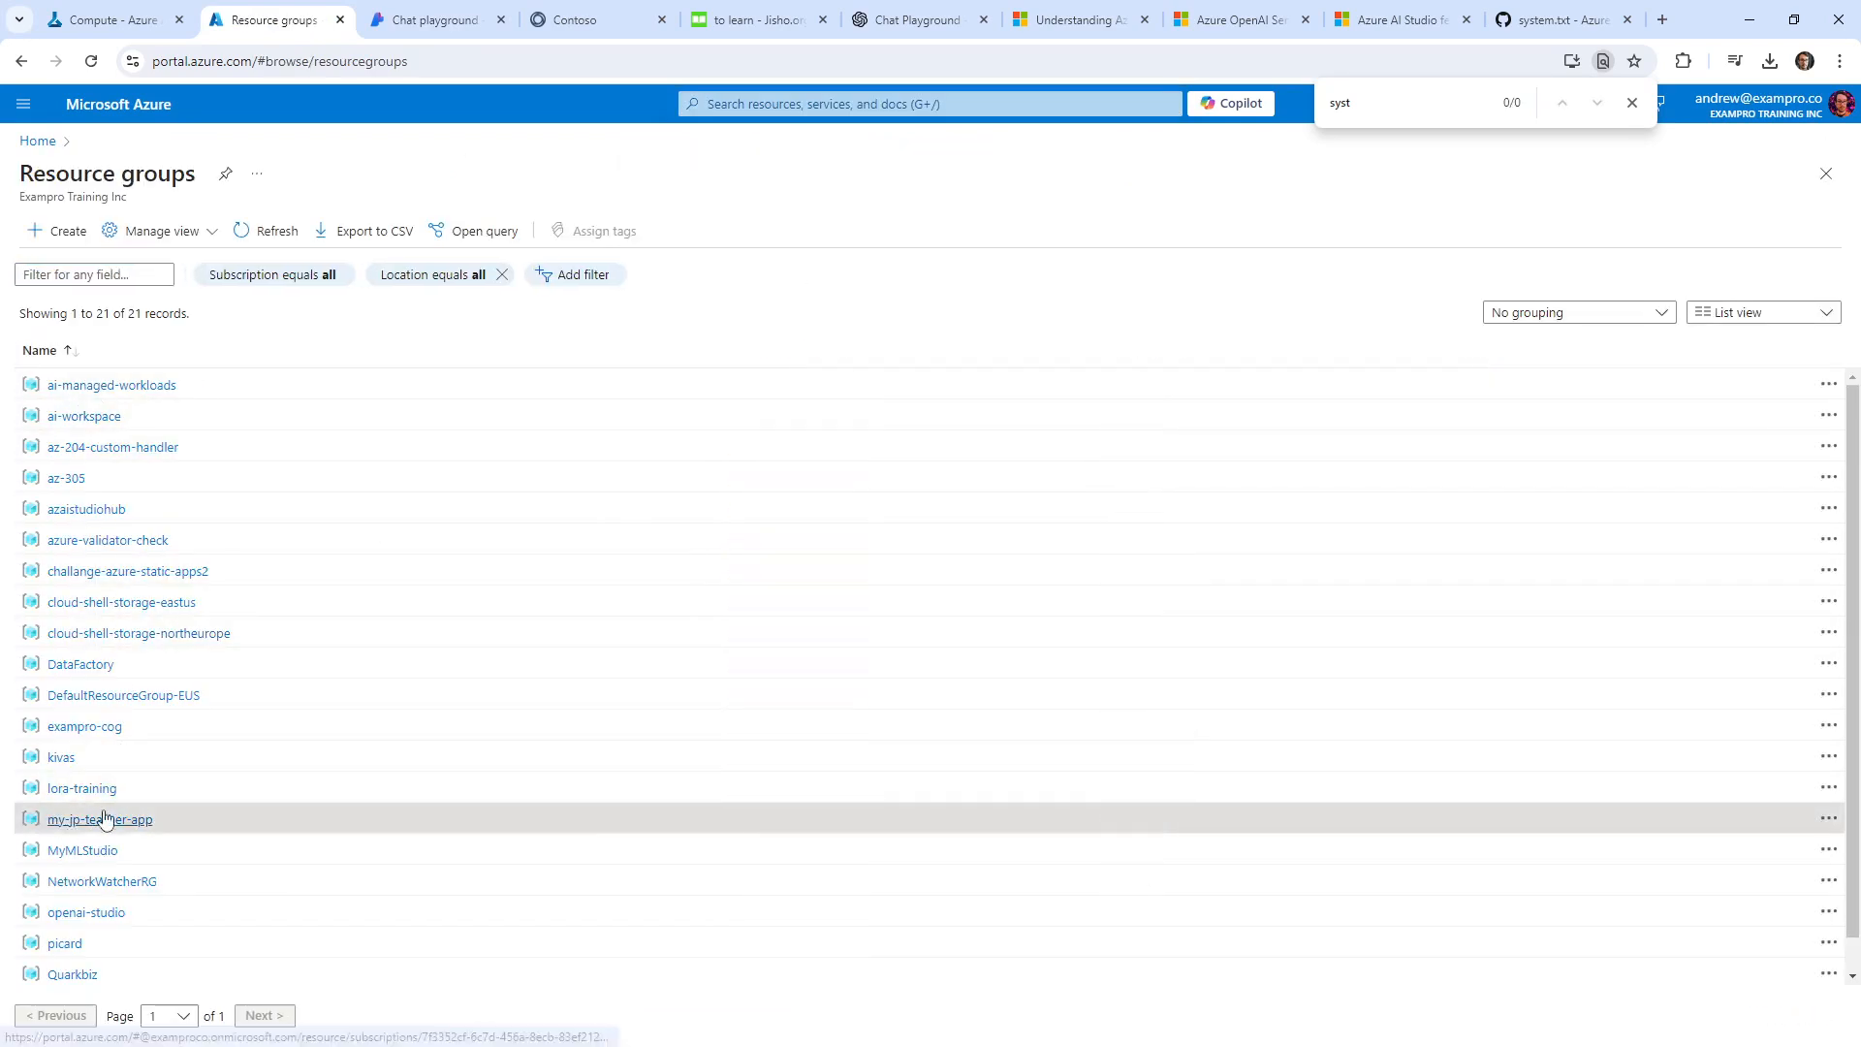
left_click(104, 819)
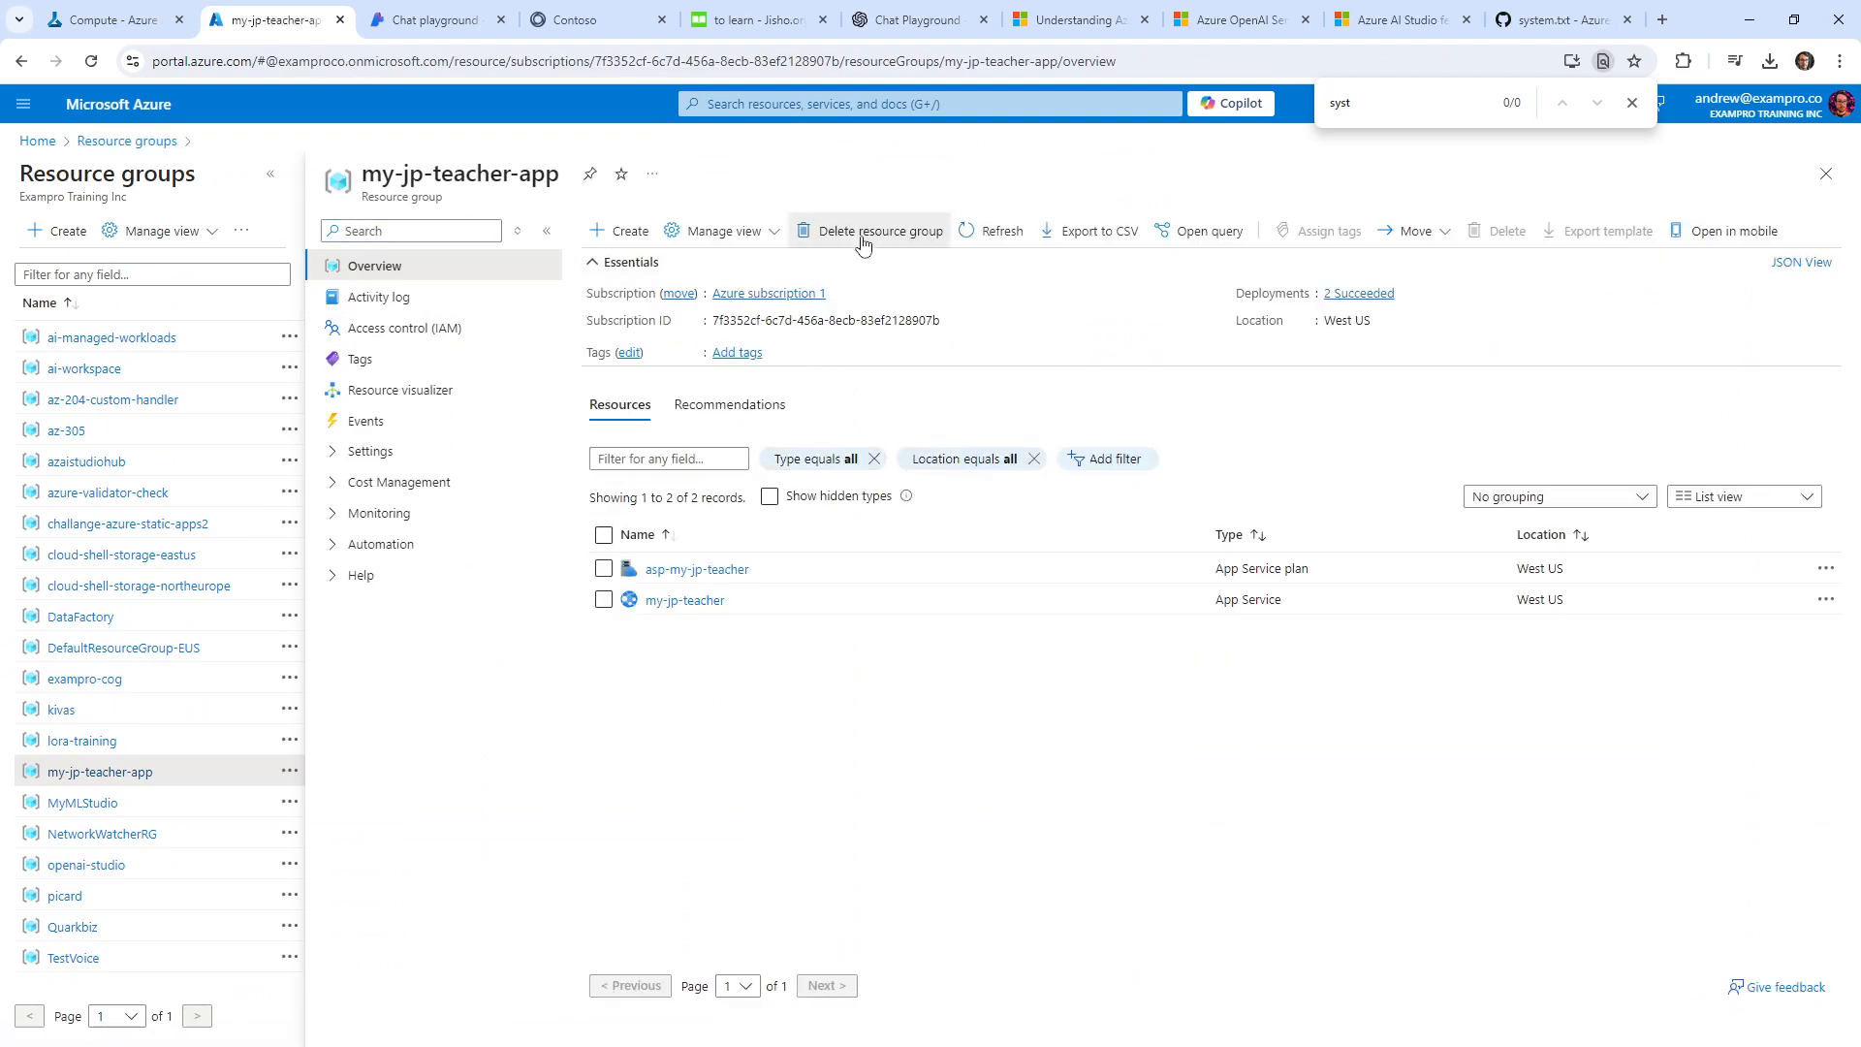
Delete the my-jp-teacher-app resource group with its dependent resources, confirming with its name, and return to the chat playground.
left_click(866, 233)
left_click(1461, 281)
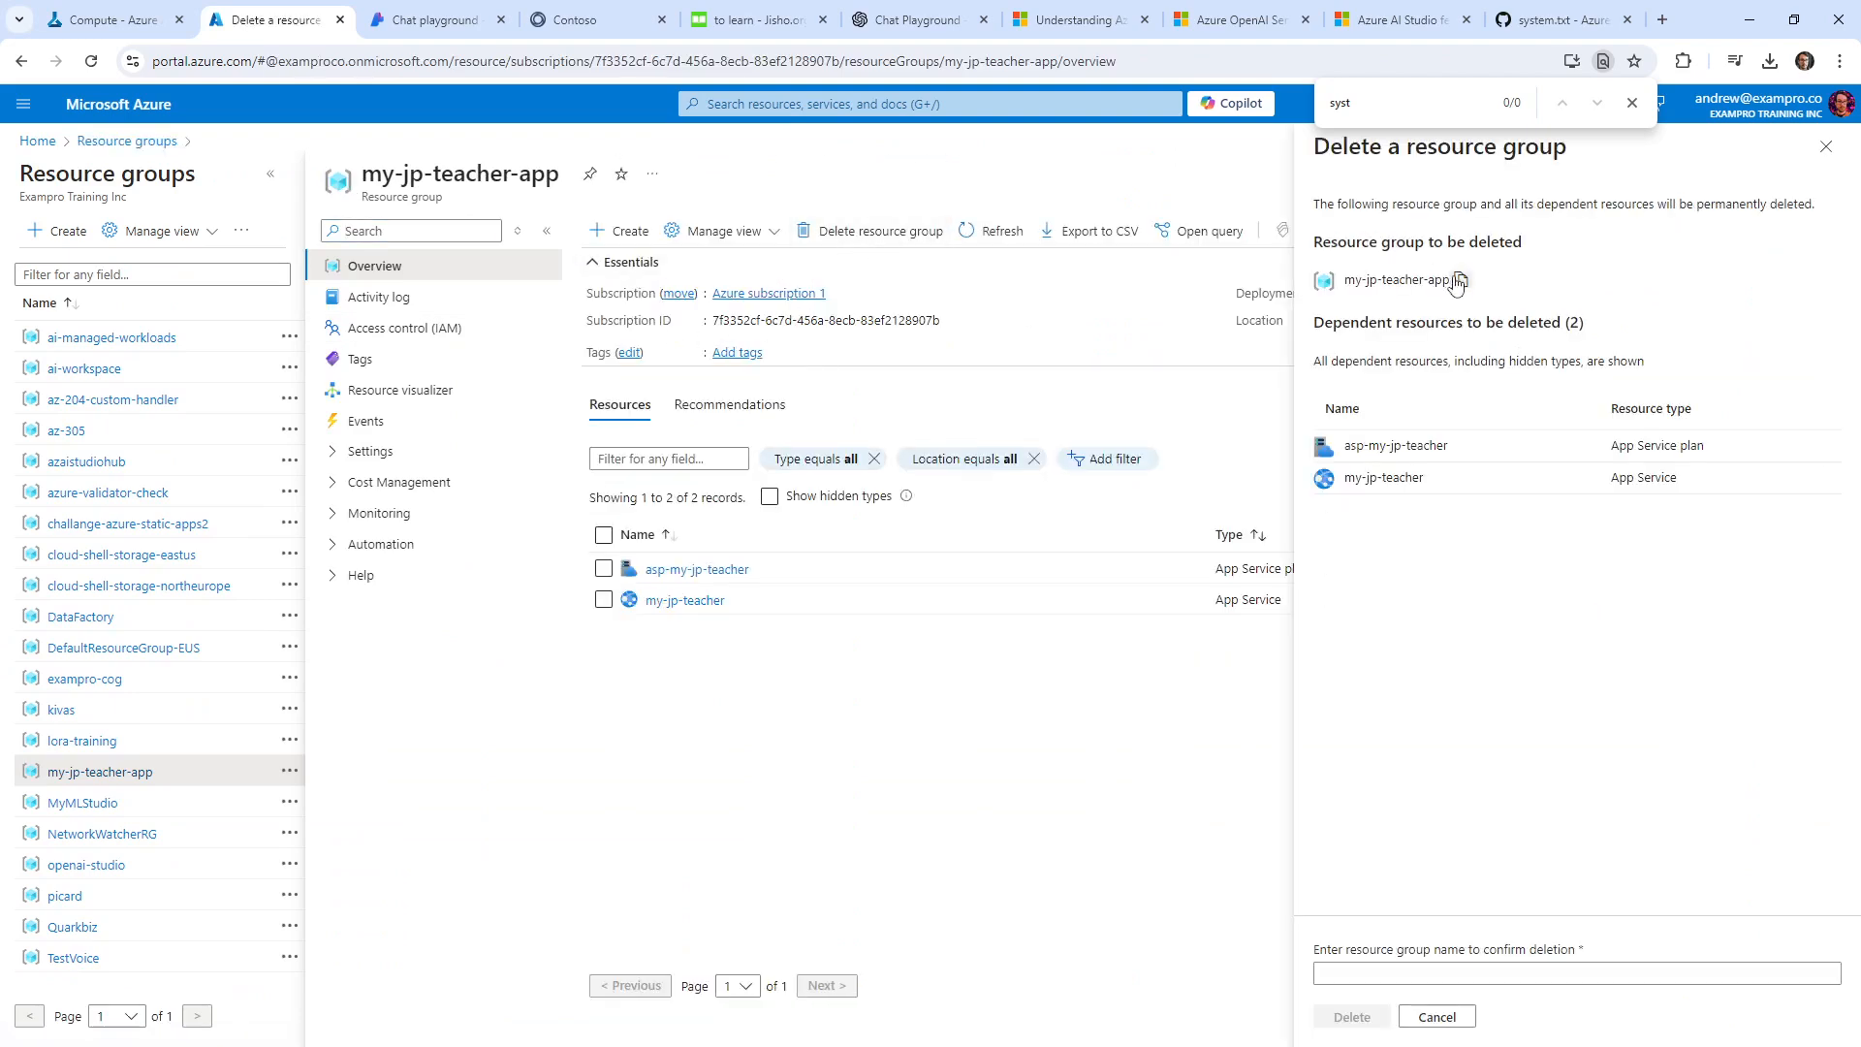
left_click(1433, 975)
key("ctrl+v")
key("Return")
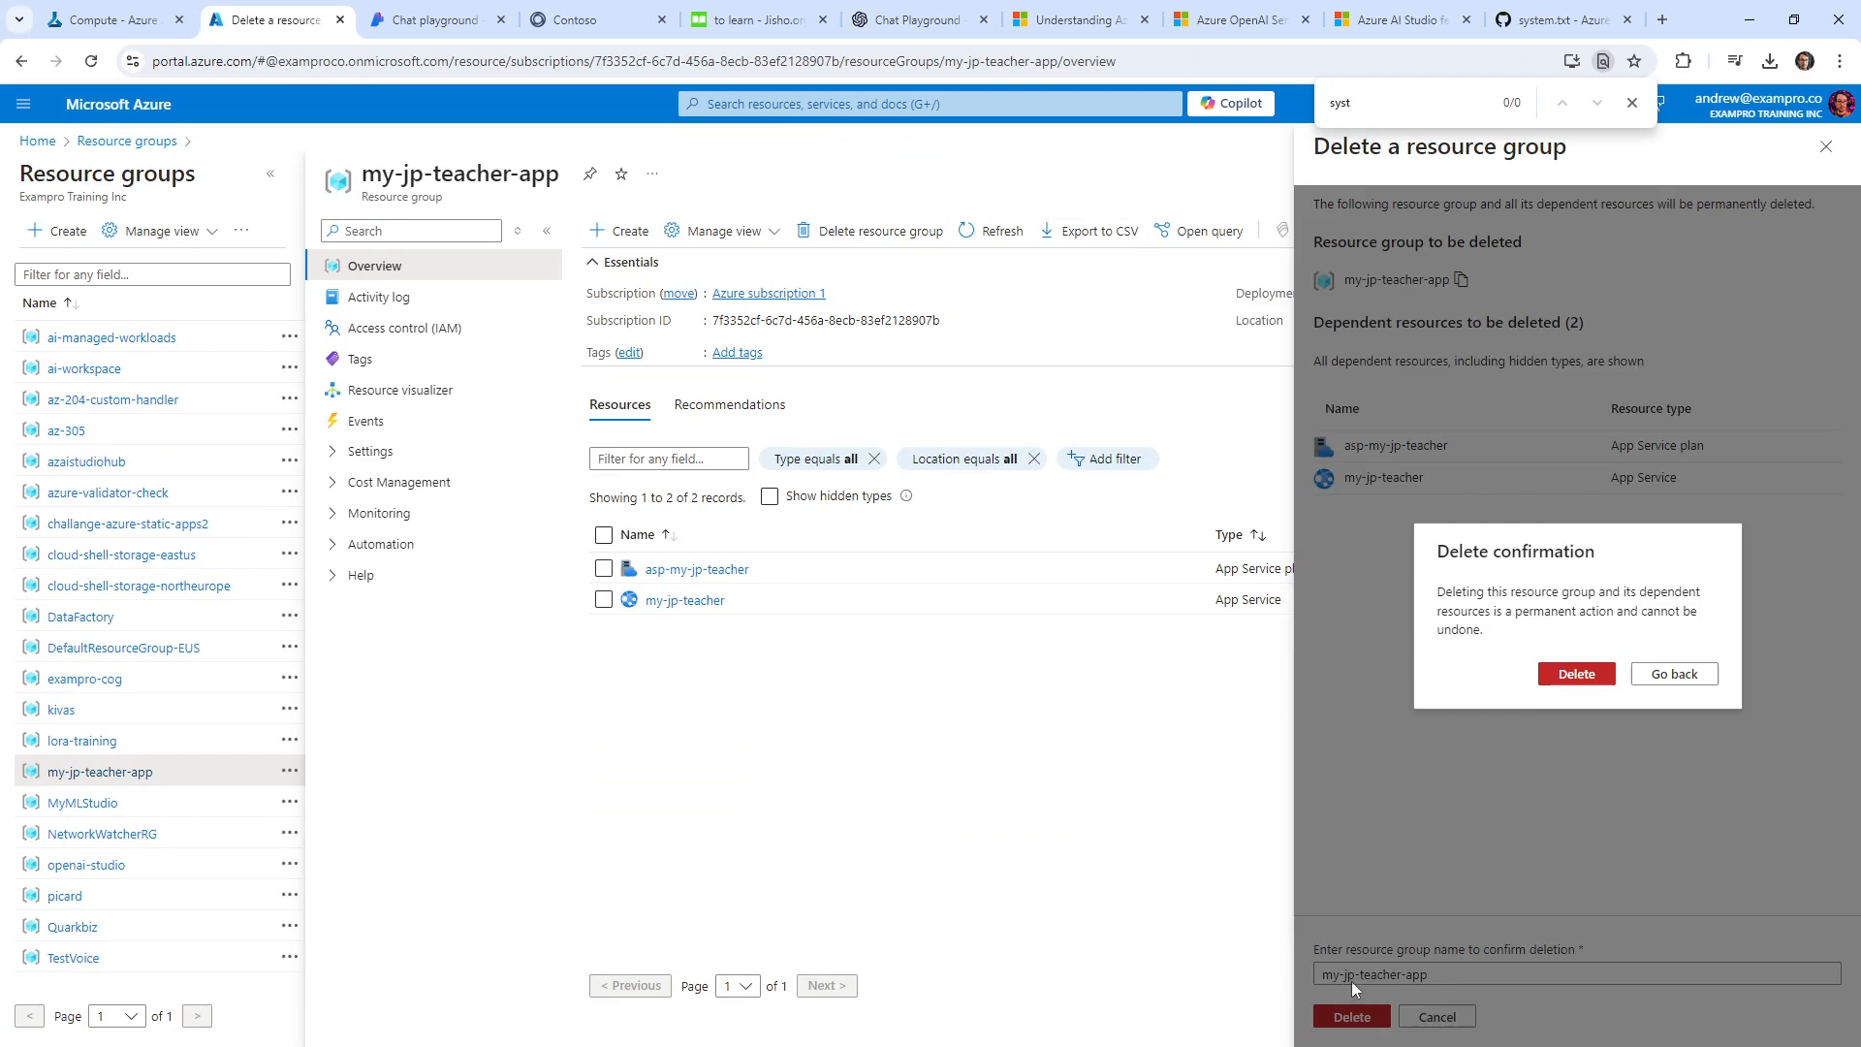
left_click(1576, 686)
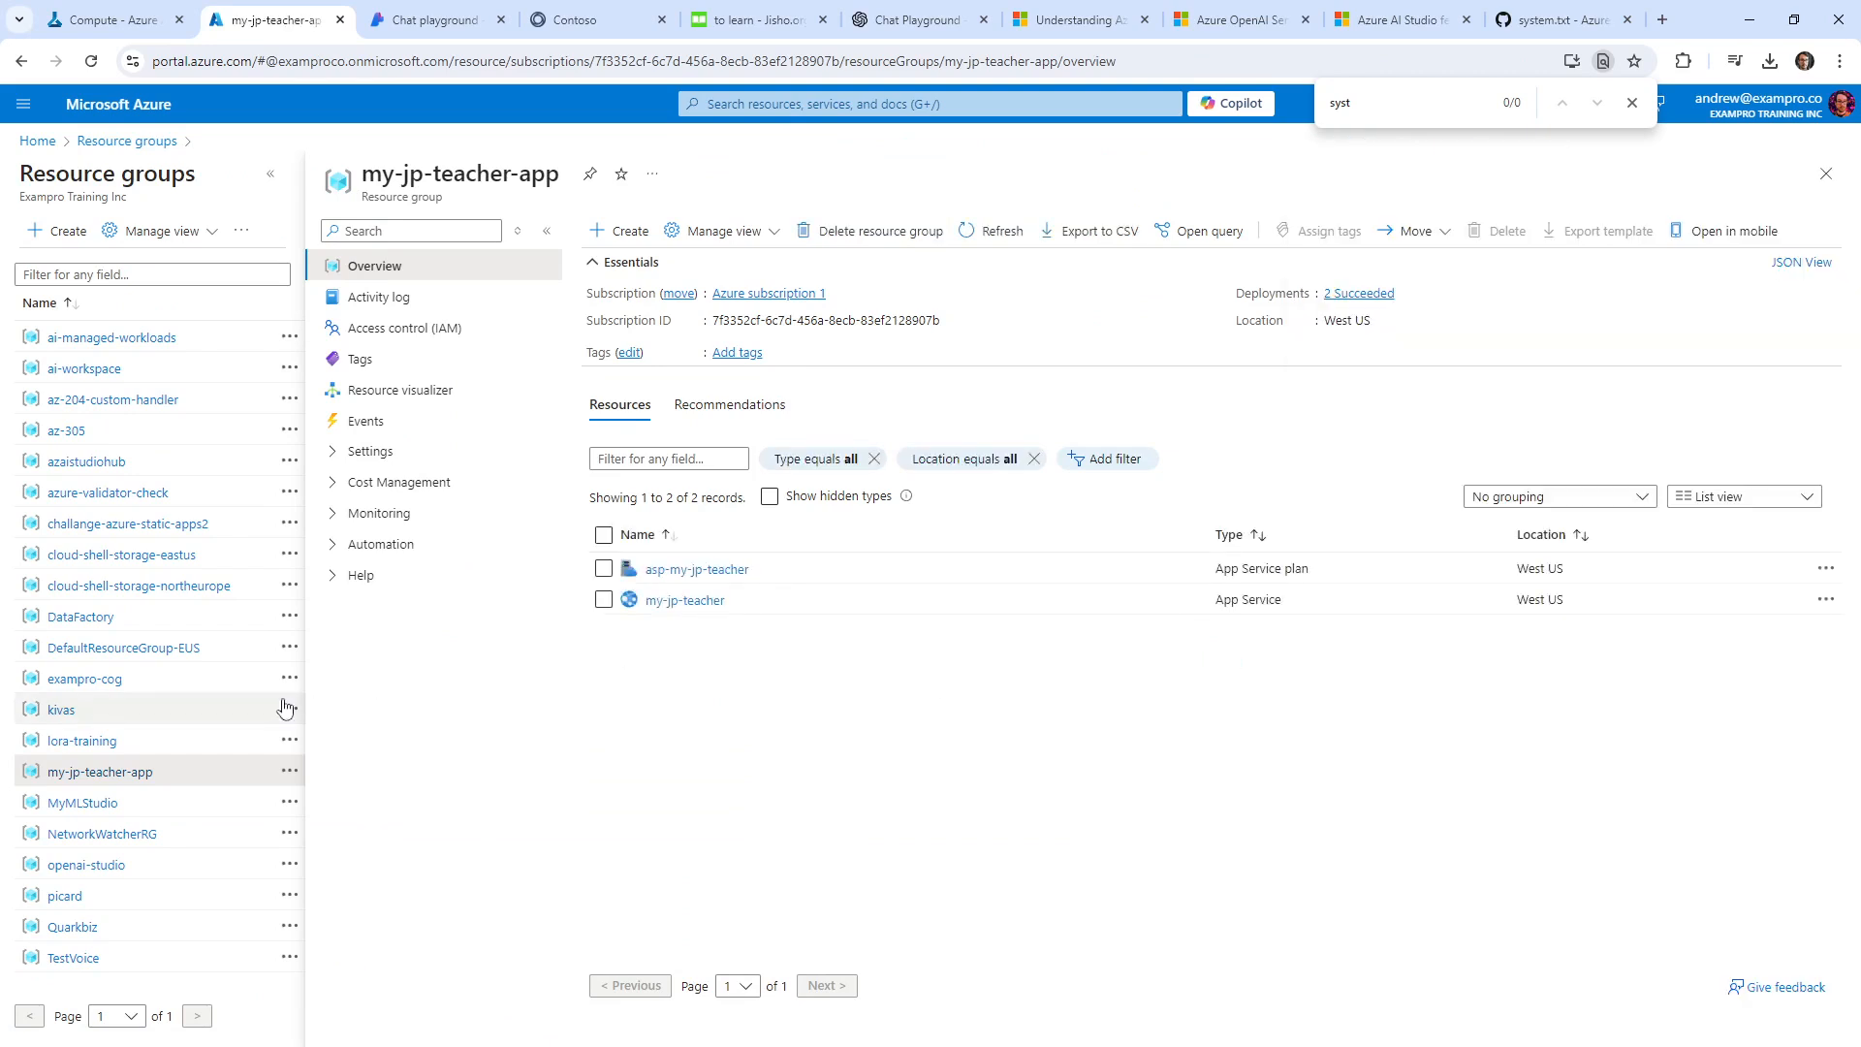
left_click(437, 27)
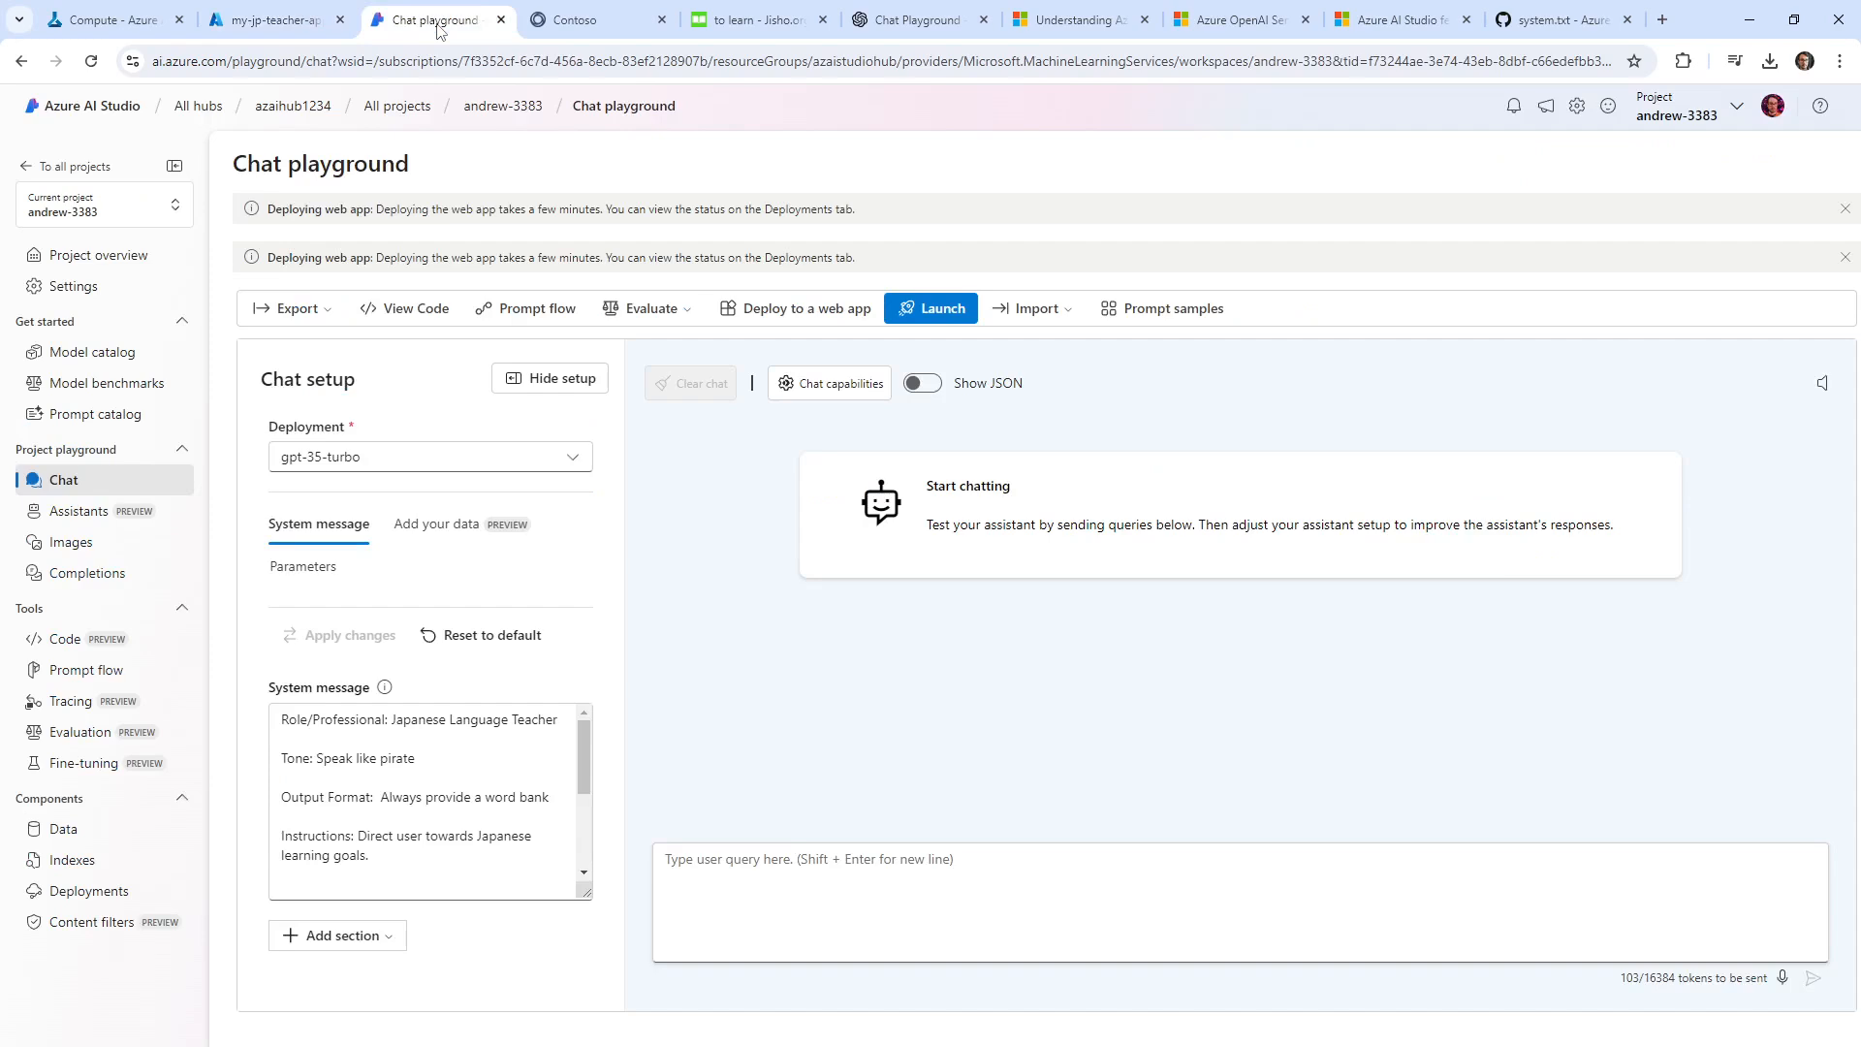